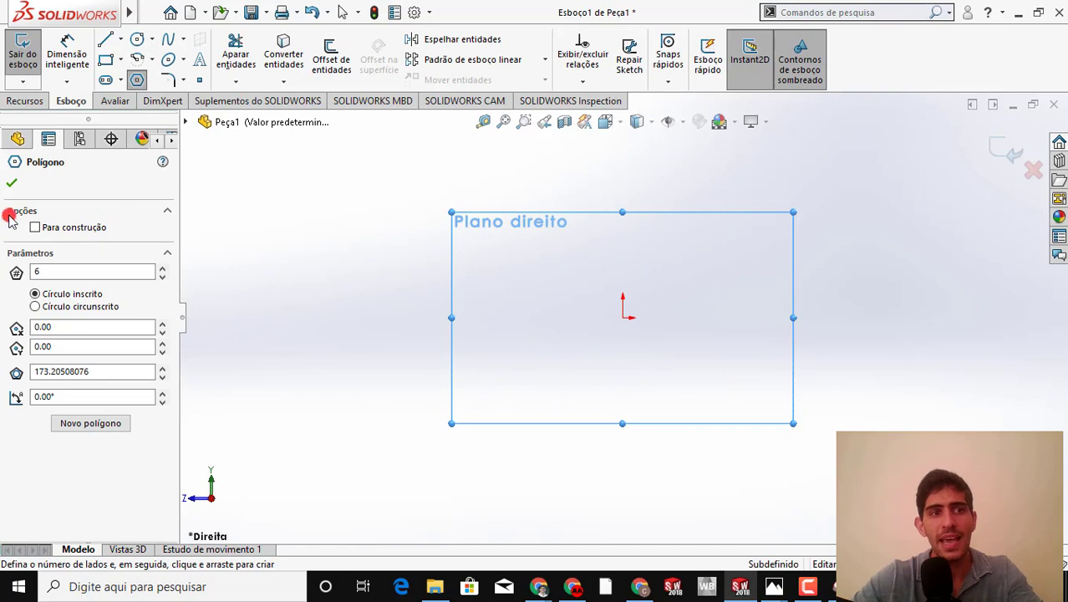
Sketch a six-sided polygon with an inscribed circle centred on the origin, about 167 mm across flats
{"action": "double_click", "coordinate": [37, 272]}
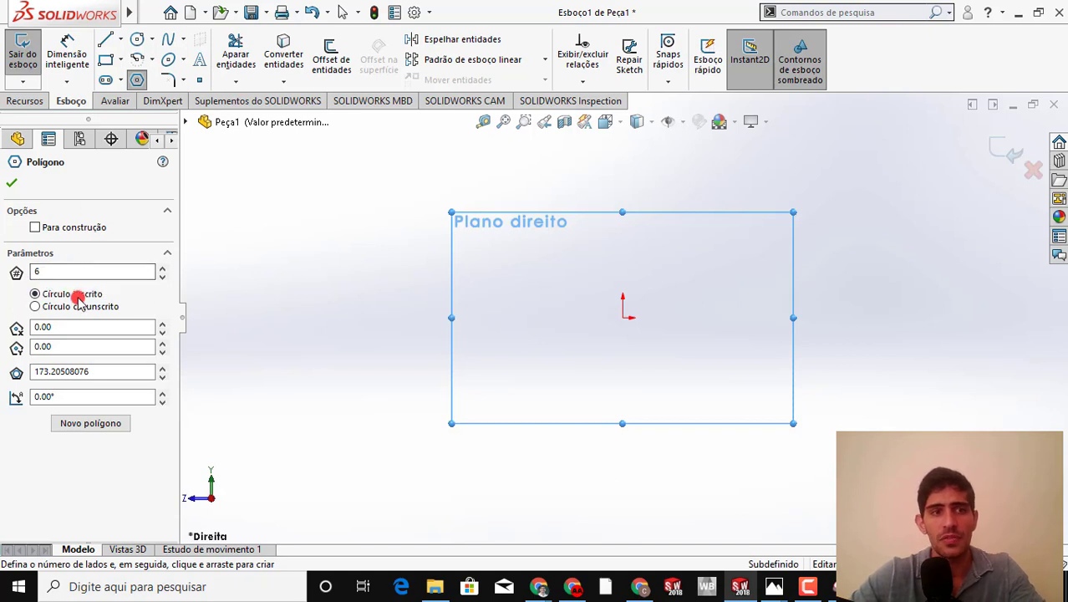
{"action": "left_click", "coordinate": [625, 319]}
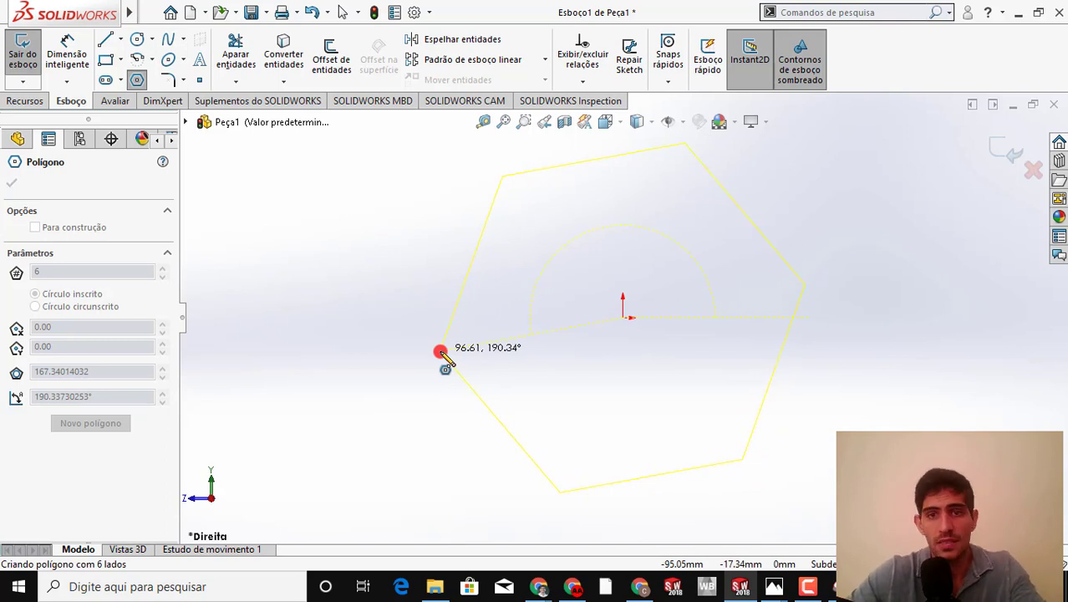
{"action": "left_click", "coordinate": [440, 351]}
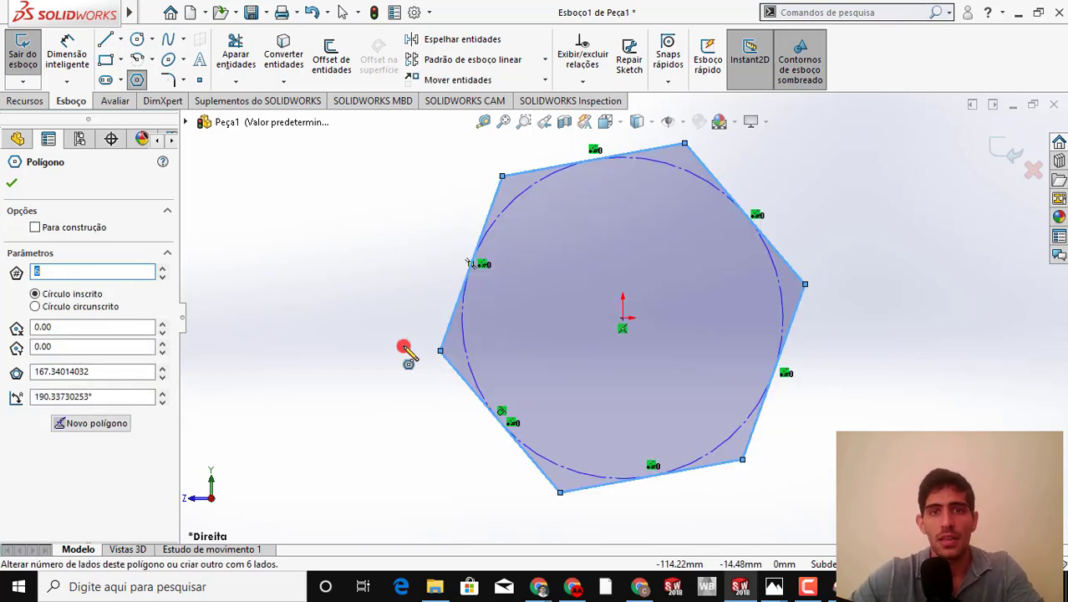
{"action": "key", "text": "Escape"}
Add a horizontal relation to the hexagon's upper side
{"action": "mouse_move", "coordinate": [488, 173]}
{"action": "left_mouse_down"}
{"action": "mouse_move", "coordinate": [484, 192]}
{"action": "mouse_move", "coordinate": [555, 194]}
{"action": "mouse_move", "coordinate": [598, 215]}
{"action": "left_mouse_up"}
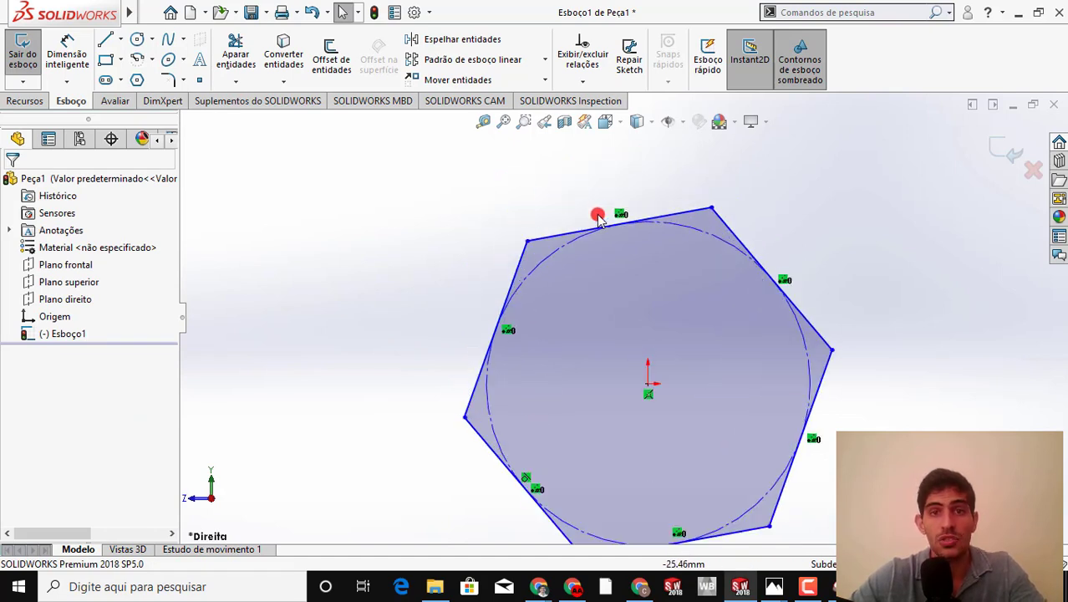
{"action": "left_click", "coordinate": [552, 238]}
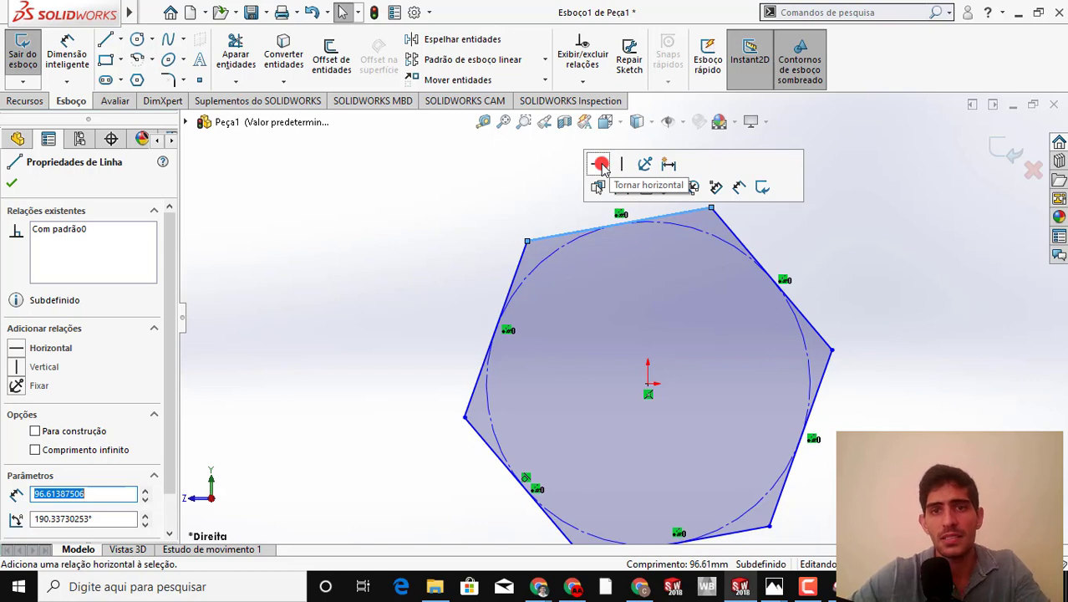
{"action": "left_click", "coordinate": [601, 165]}
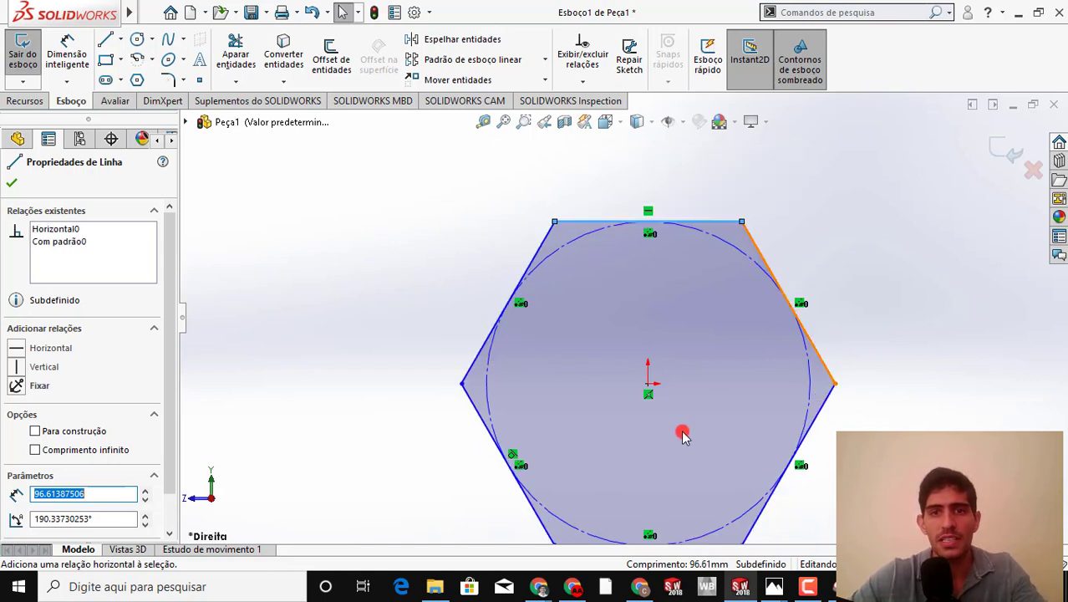
{"action": "scroll", "coordinate": [681, 436], "scroll_direction": "up", "scroll_amount": 2}
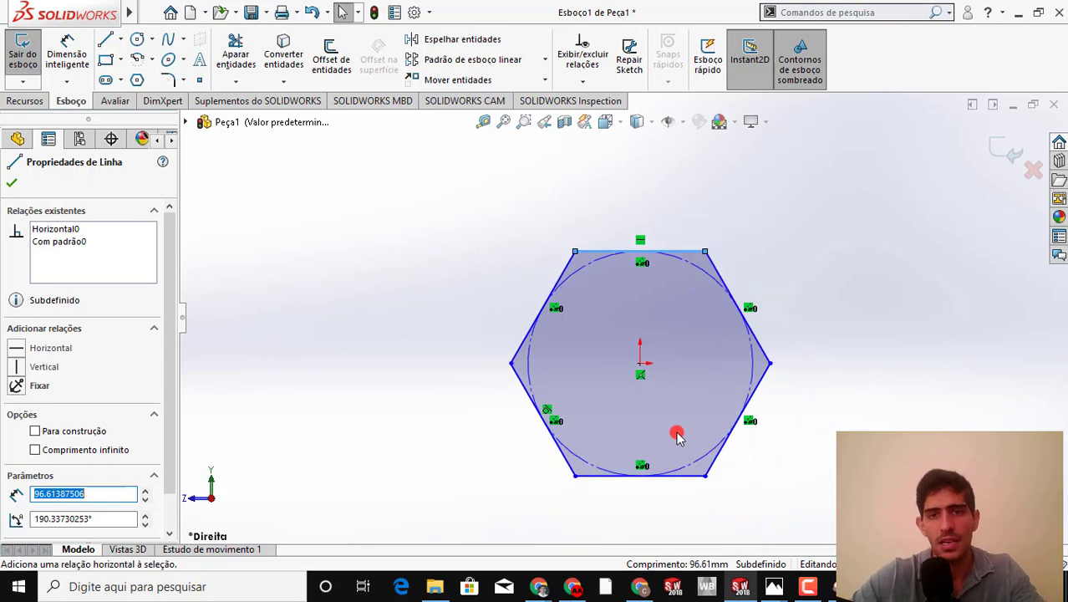
{"action": "scroll", "coordinate": [707, 417], "scroll_direction": "up", "scroll_amount": 2}
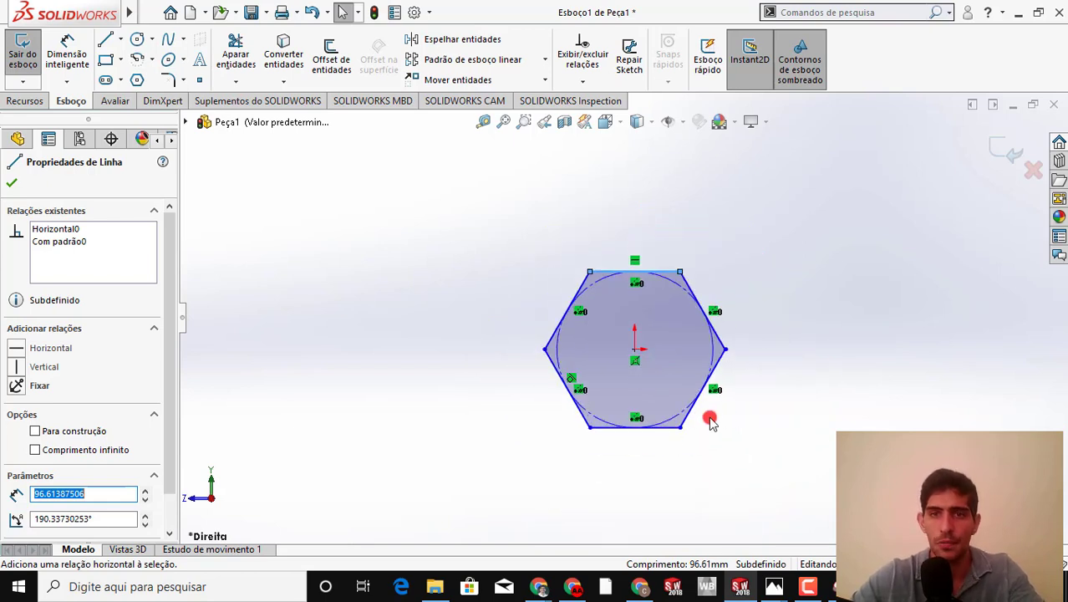
{"action": "scroll", "coordinate": [726, 413], "scroll_direction": "down", "scroll_amount": 2}
{"action": "left_click", "coordinate": [727, 413]}
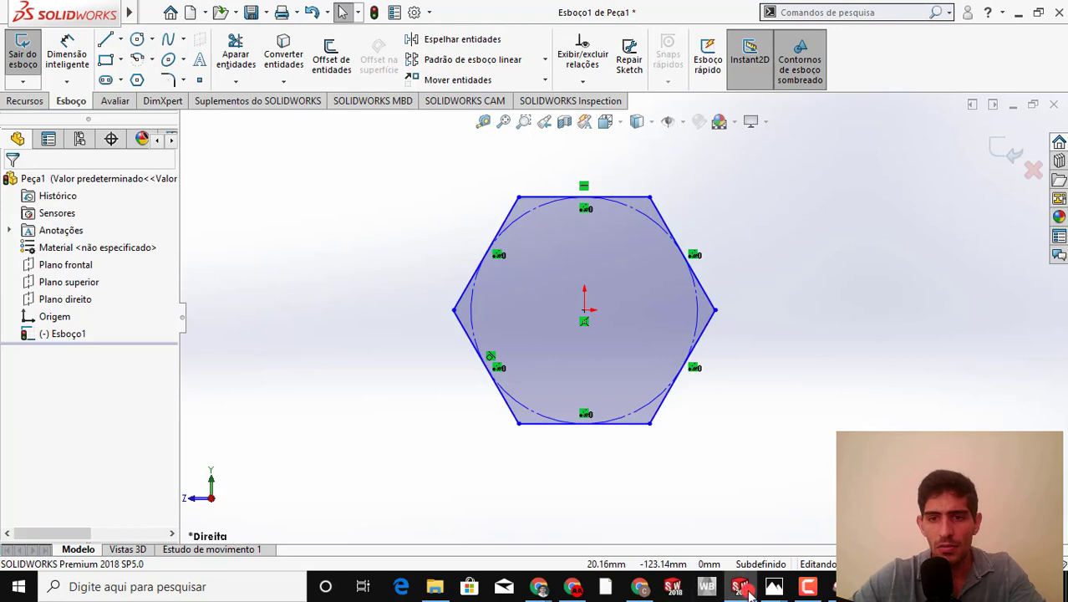
Switch to the bolt drawing in the Snipping Tool and circle the head's 60,00 height dimension with the blue pen
{"action": "mouse_move", "coordinate": [777, 592]}
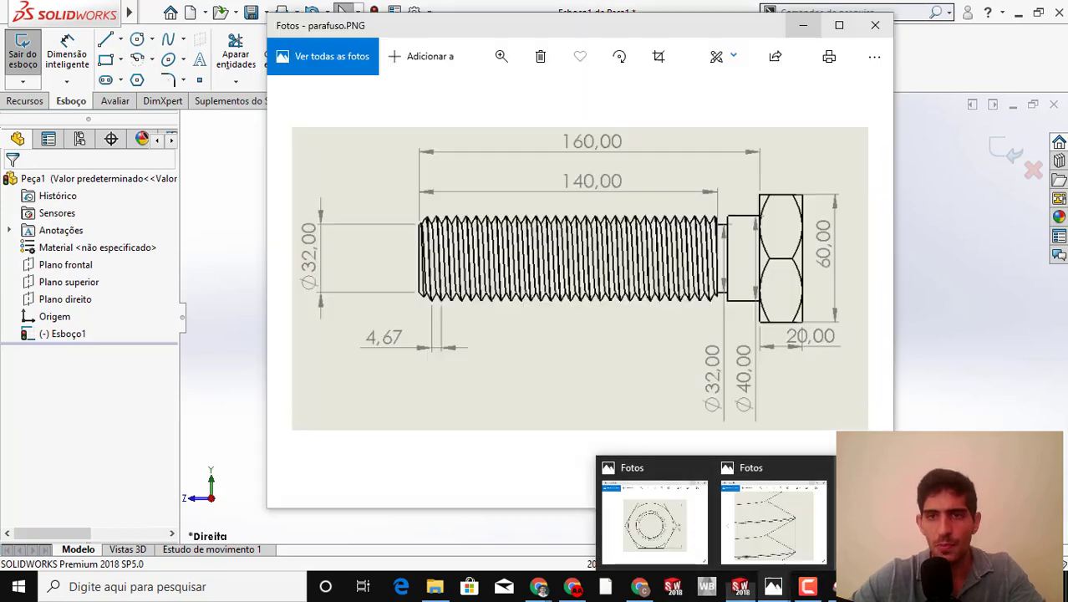
{"action": "left_click", "coordinate": [873, 524]}
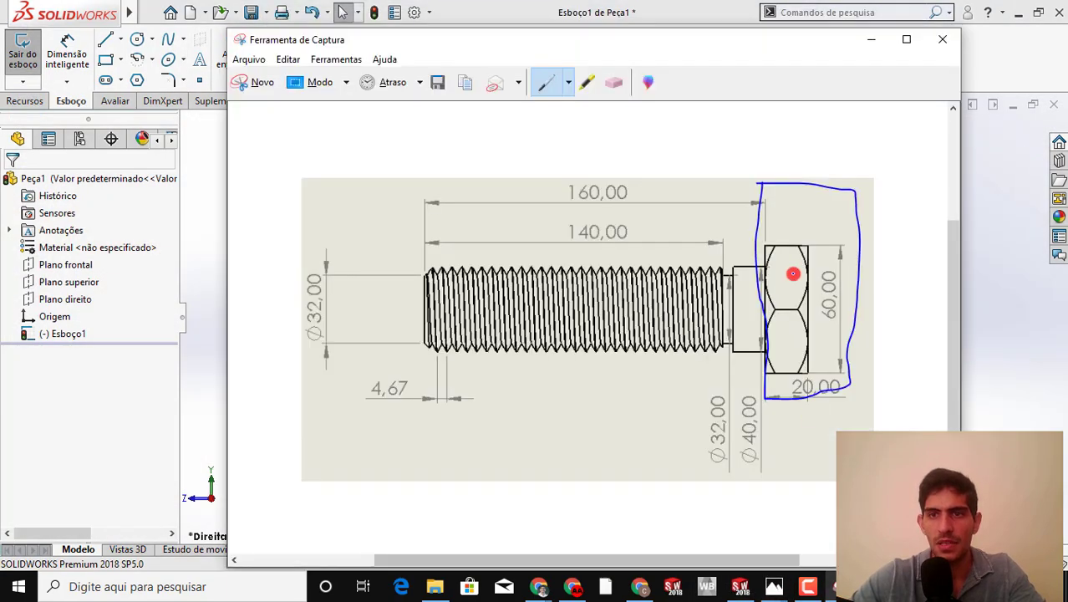
{"action": "mouse_move", "coordinate": [809, 296]}
{"action": "left_mouse_down"}
{"action": "mouse_move", "coordinate": [852, 306]}
{"action": "mouse_move", "coordinate": [843, 249]}
{"action": "left_mouse_up"}
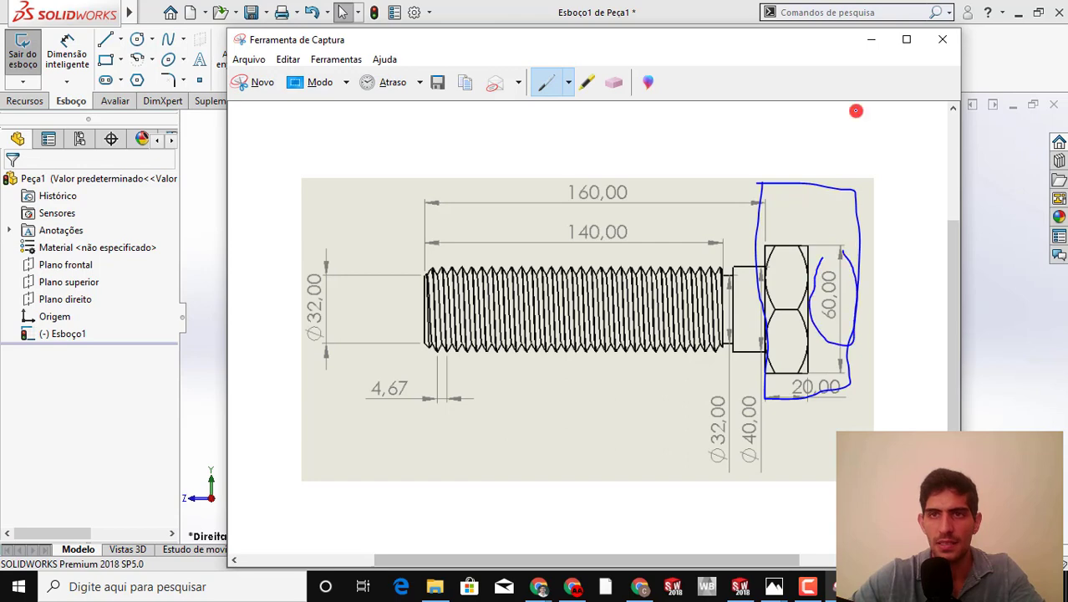
{"action": "left_click", "coordinate": [867, 42]}
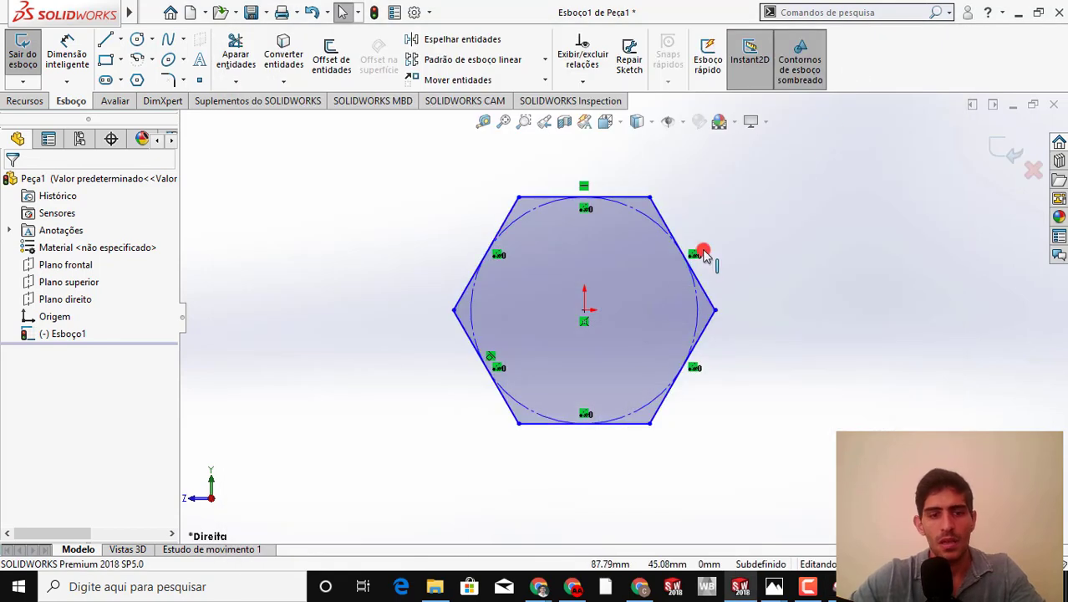
Dimension the distance between the hexagon's upper and lower sides as 60 mm
{"action": "left_click", "coordinate": [581, 272]}
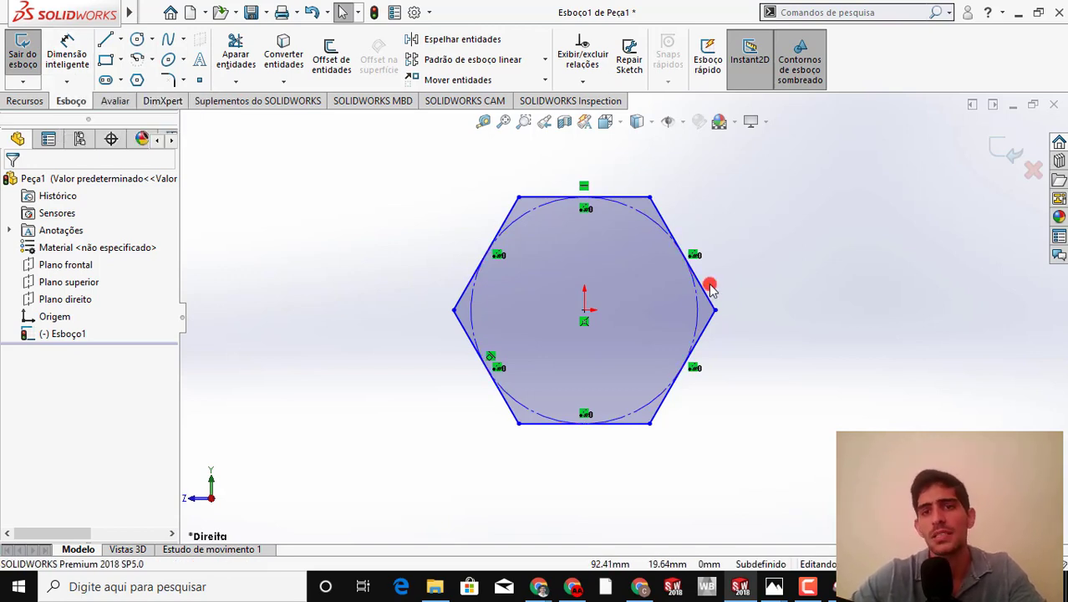
{"action": "key", "text": "s"}
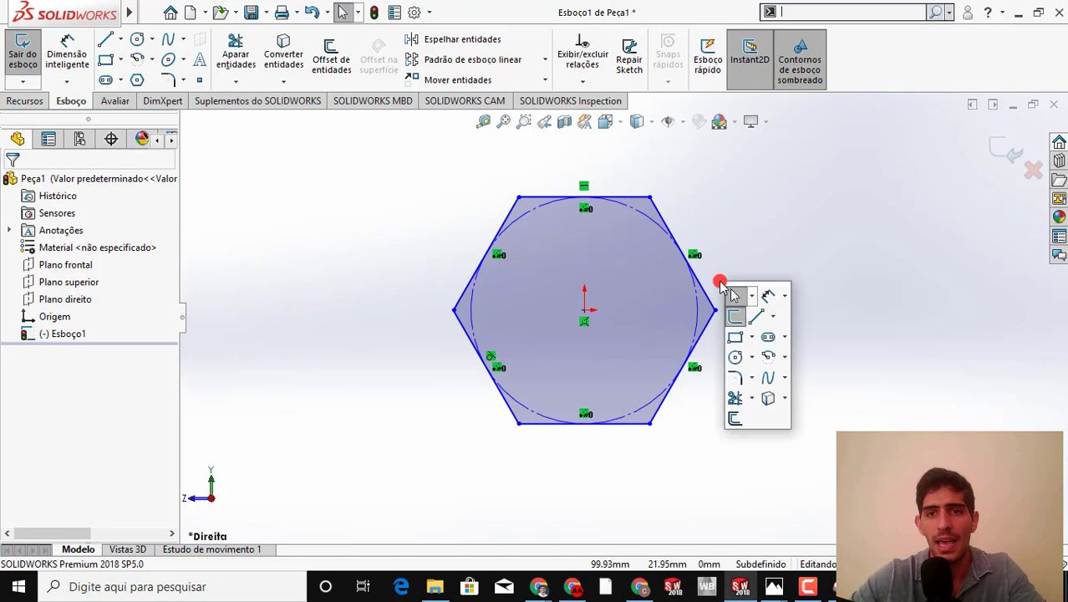
{"action": "left_click", "coordinate": [767, 297]}
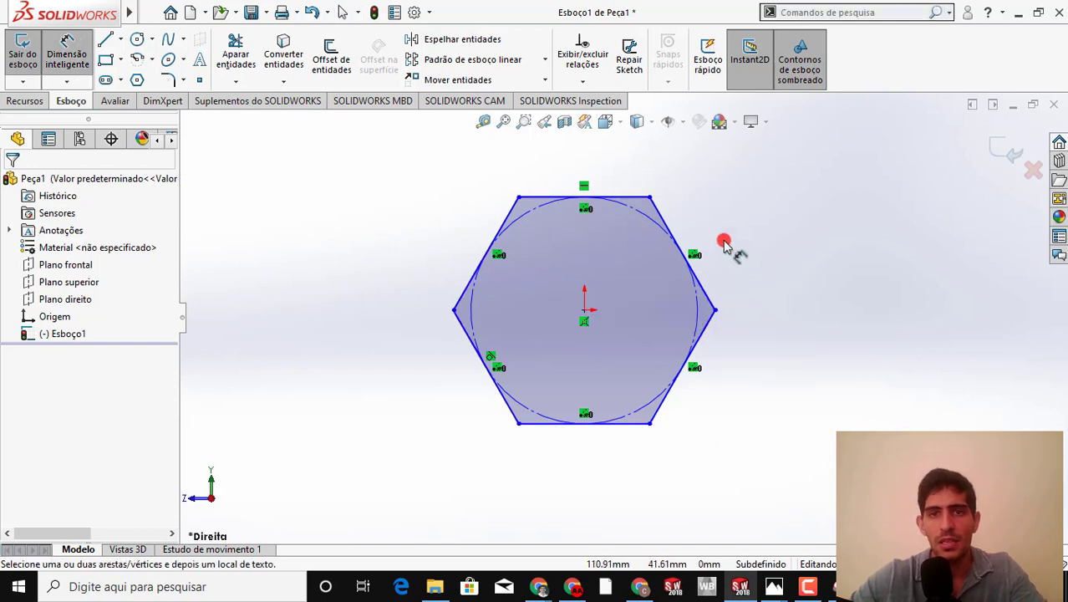
{"action": "left_click", "coordinate": [623, 425]}
{"action": "left_click", "coordinate": [828, 318]}
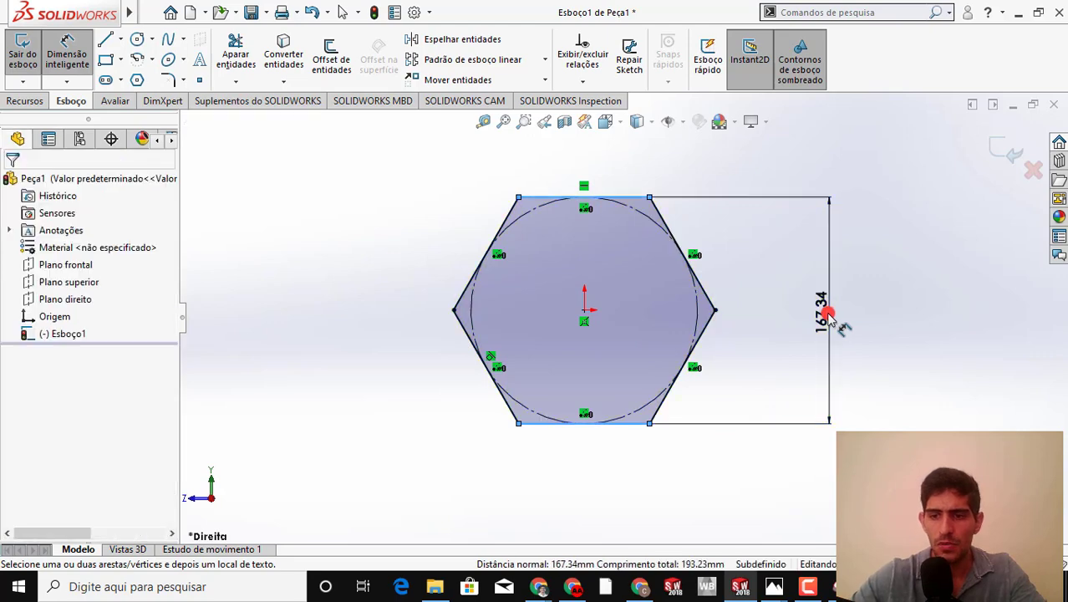
{"action": "type", "text": "60"}
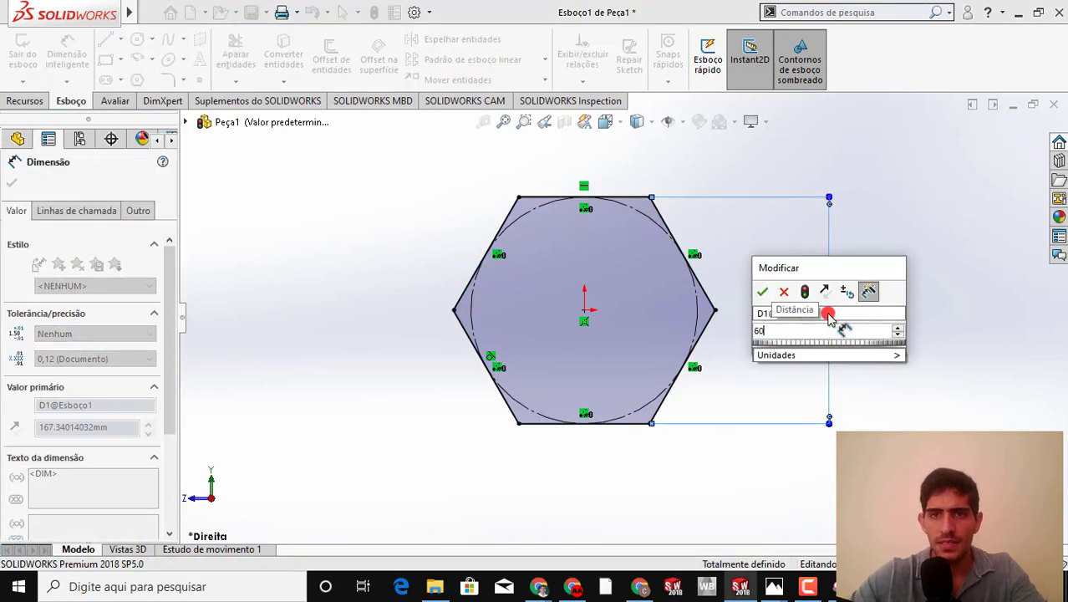
{"action": "key", "text": "Return"}
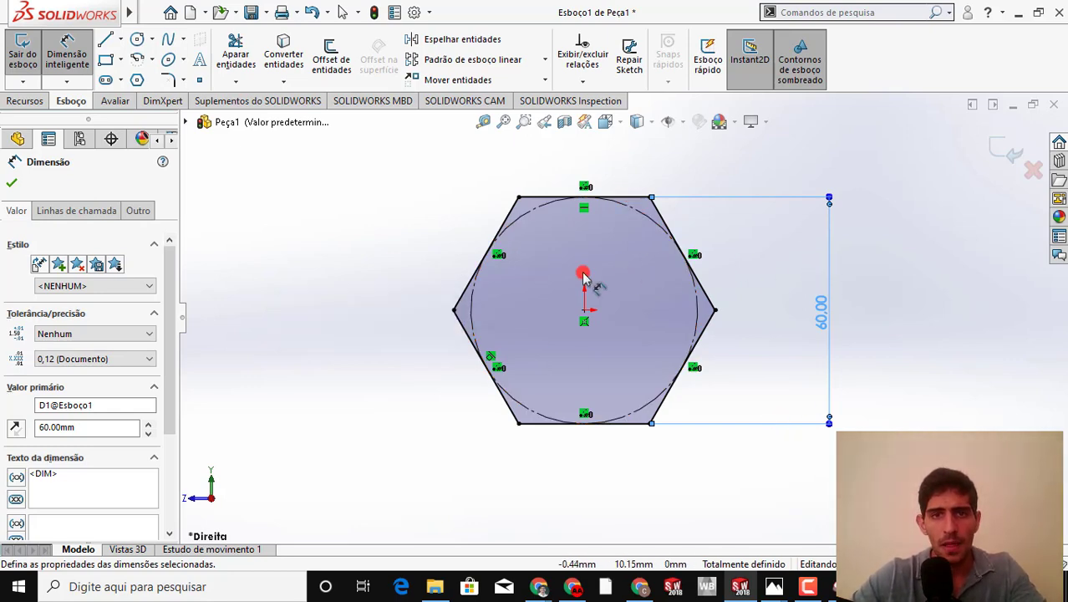
Circle the 20,00 head thickness in the bolt drawing and extrude the hexagon 20 mm using the Plano médio end condition
{"action": "key", "text": "alt+Tab"}
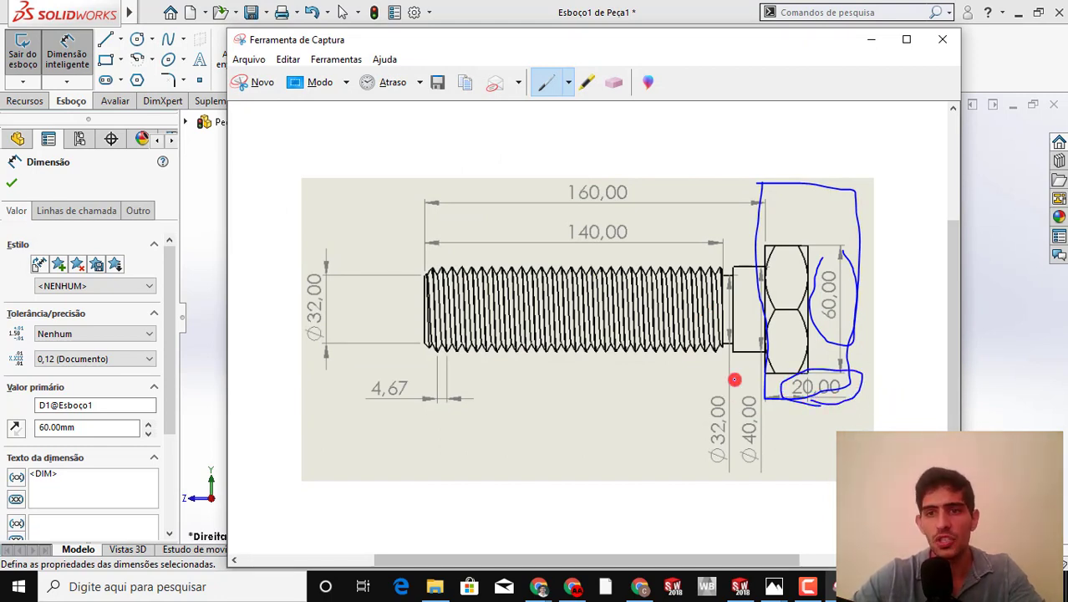
{"action": "left_click", "coordinate": [873, 39]}
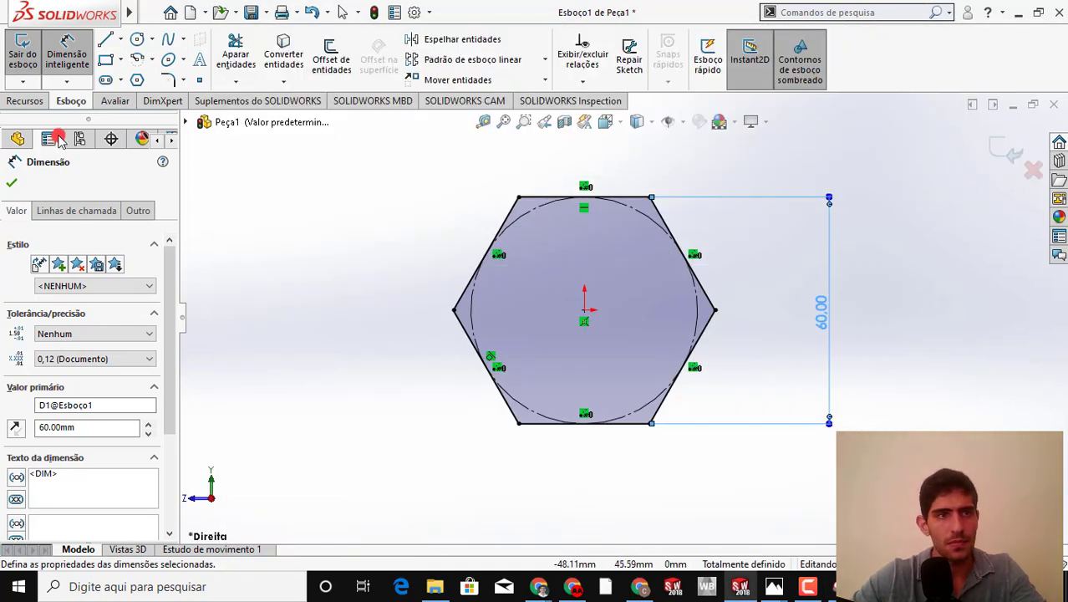
{"action": "left_click", "coordinate": [26, 101]}
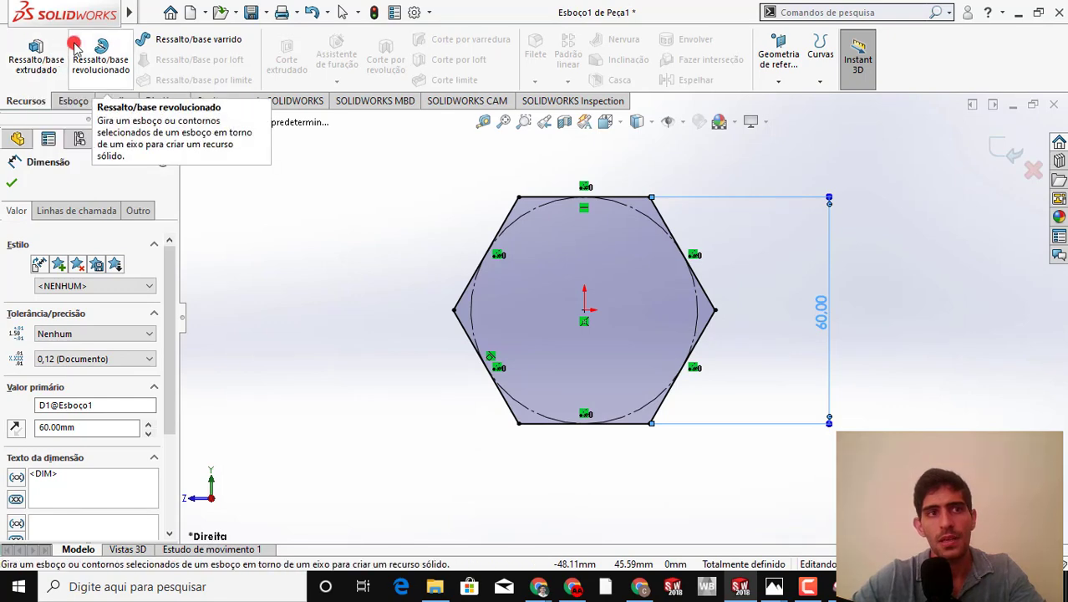
{"action": "left_click", "coordinate": [36, 52]}
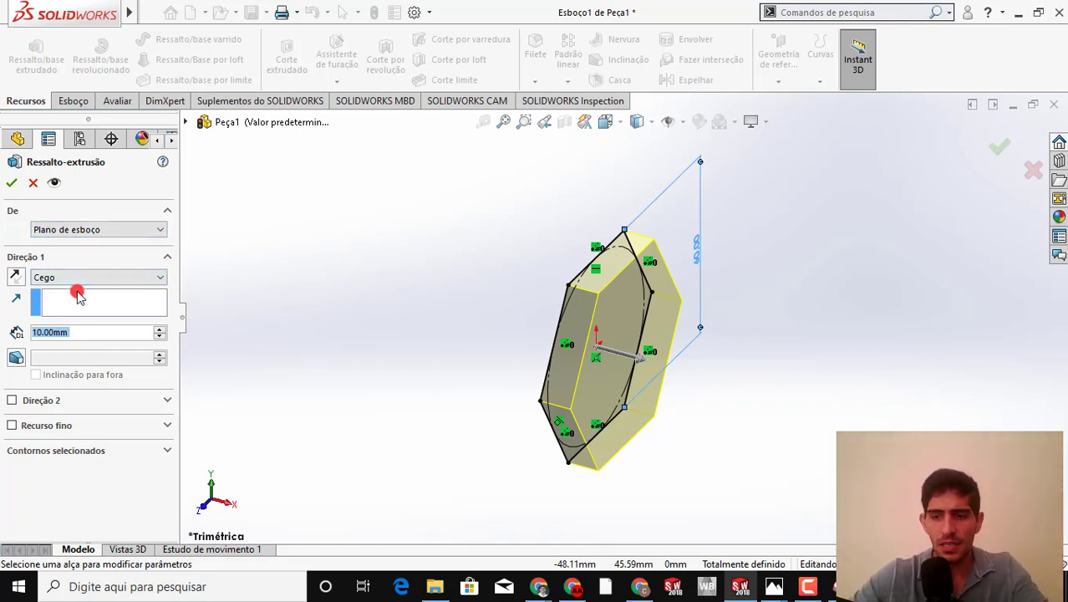
{"action": "type", "text": "20"}
{"action": "key", "text": "Return"}
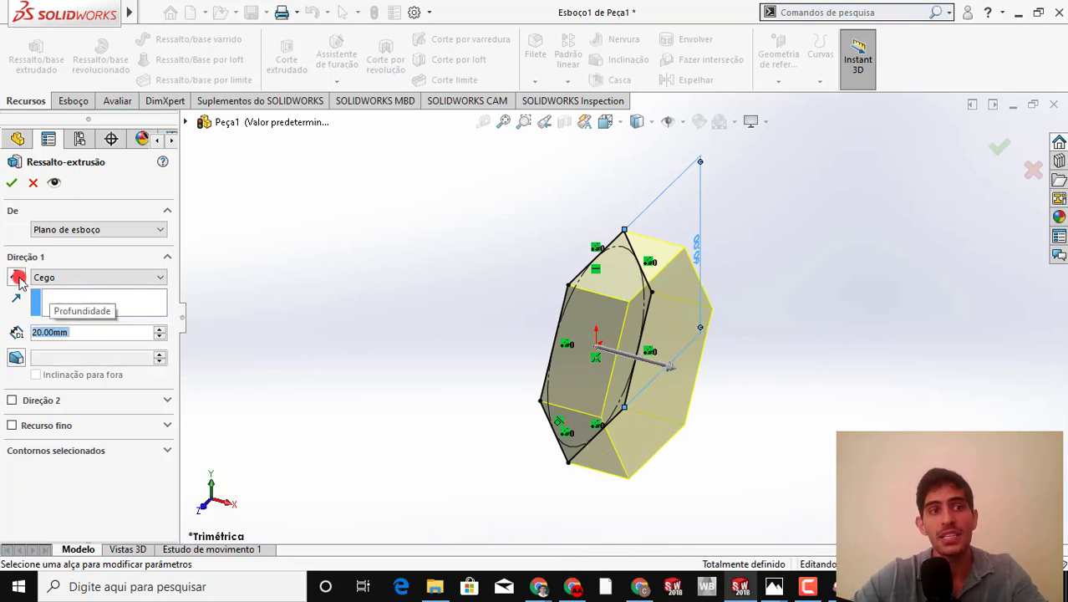
{"action": "left_click", "coordinate": [155, 277]}
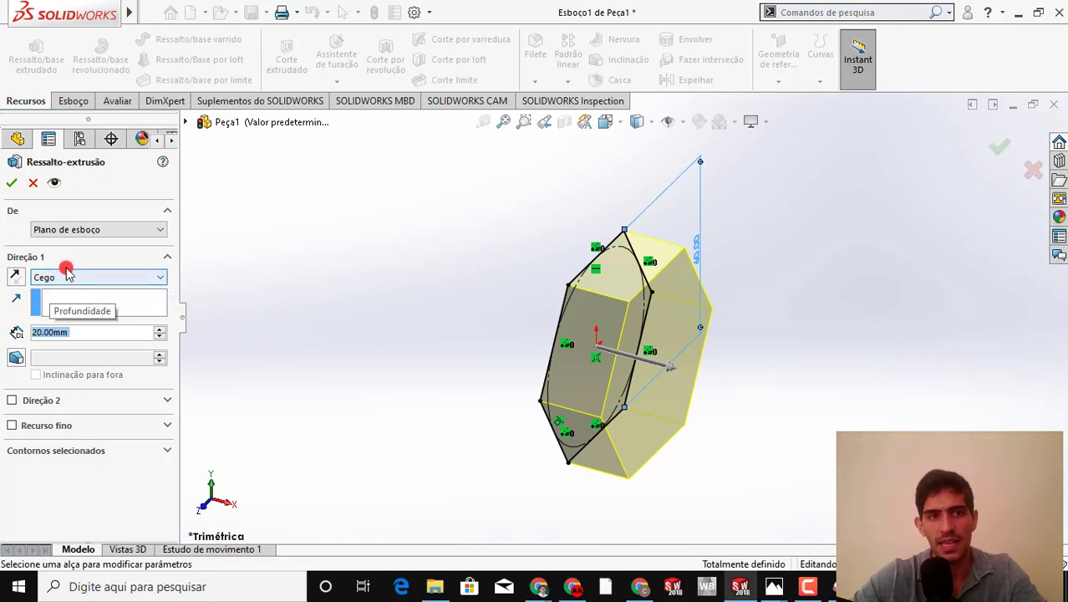
{"action": "left_click", "coordinate": [162, 279]}
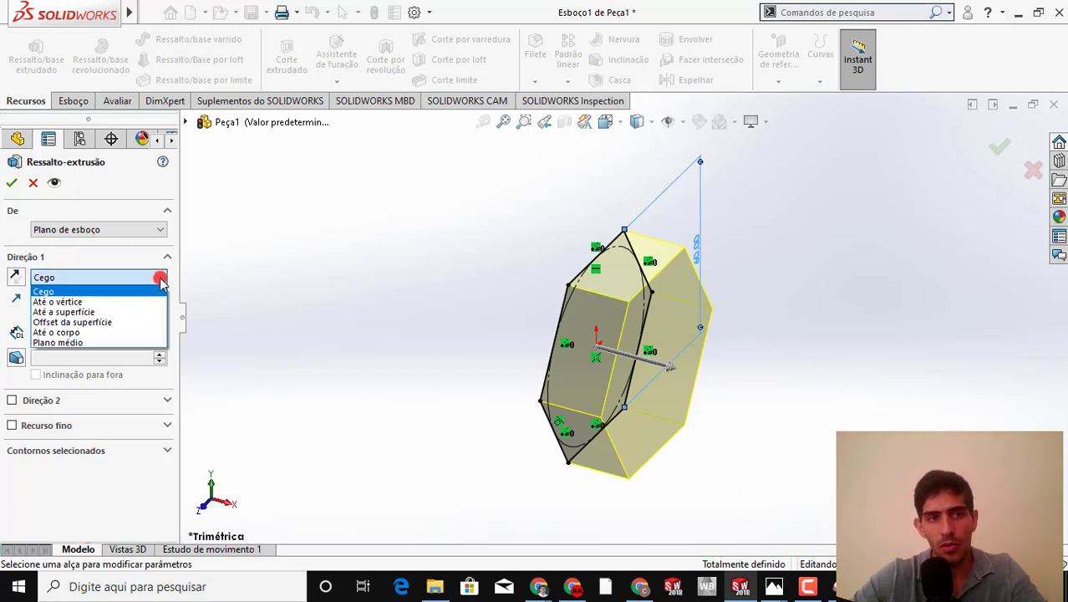
{"action": "left_click", "coordinate": [97, 343]}
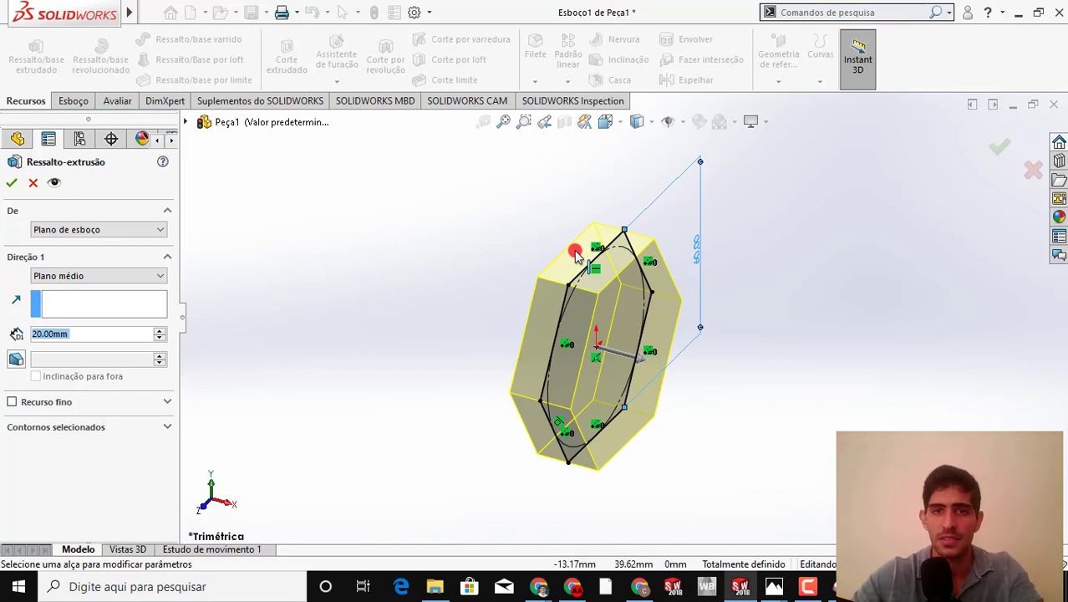
{"action": "left_click", "coordinate": [9, 183]}
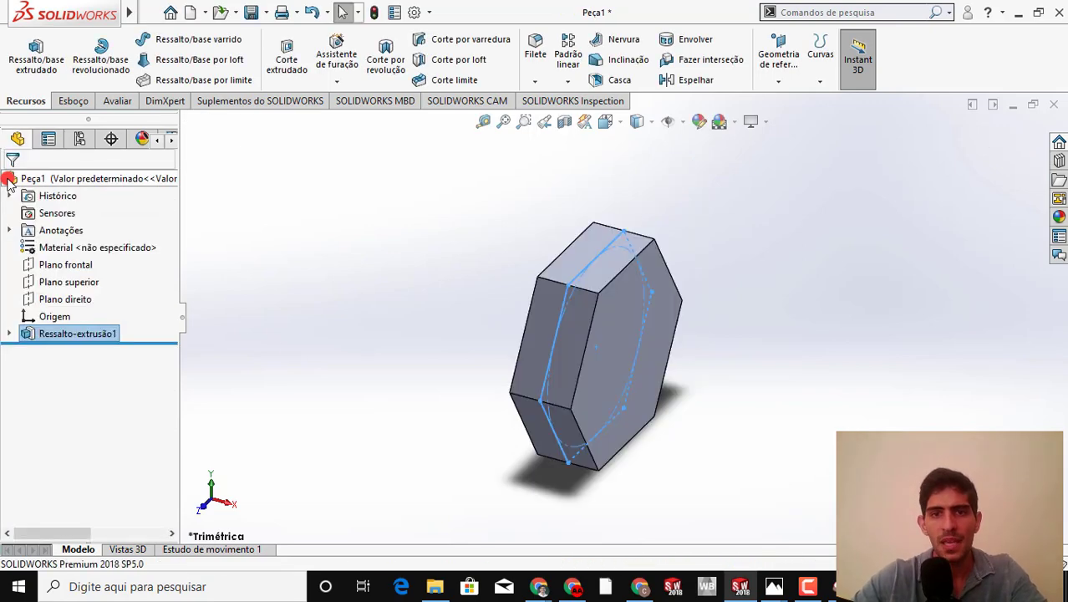
Switch to the bolt drawing in the Snipping Tool and erase all the blue pen marks around the head
{"action": "middle_click_drag", "start_coordinate": [389, 355], "coordinate": [575, 326]}
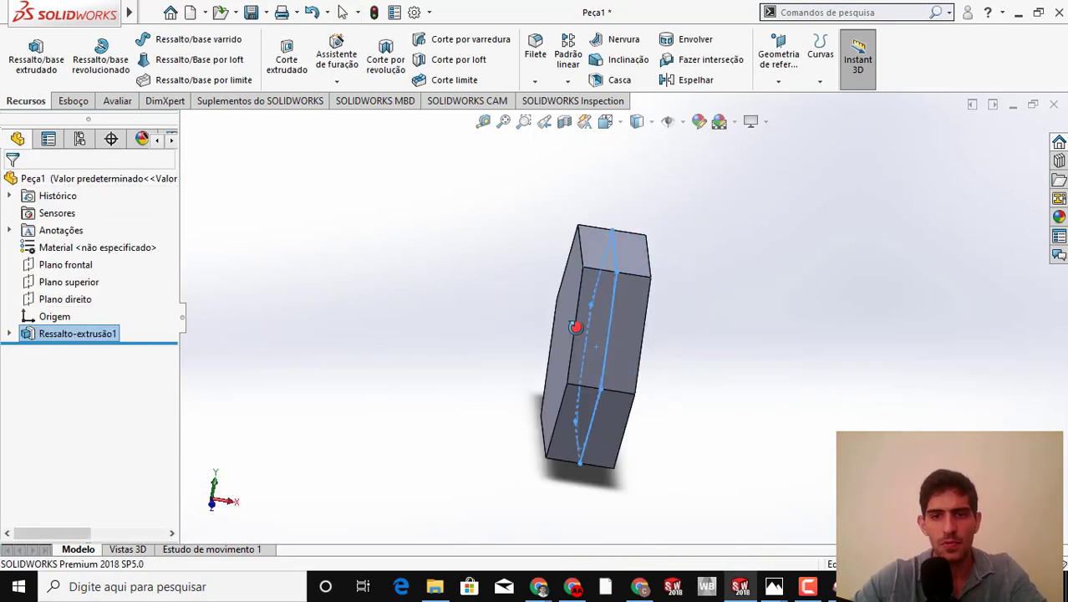
{"action": "left_click", "coordinate": [831, 585]}
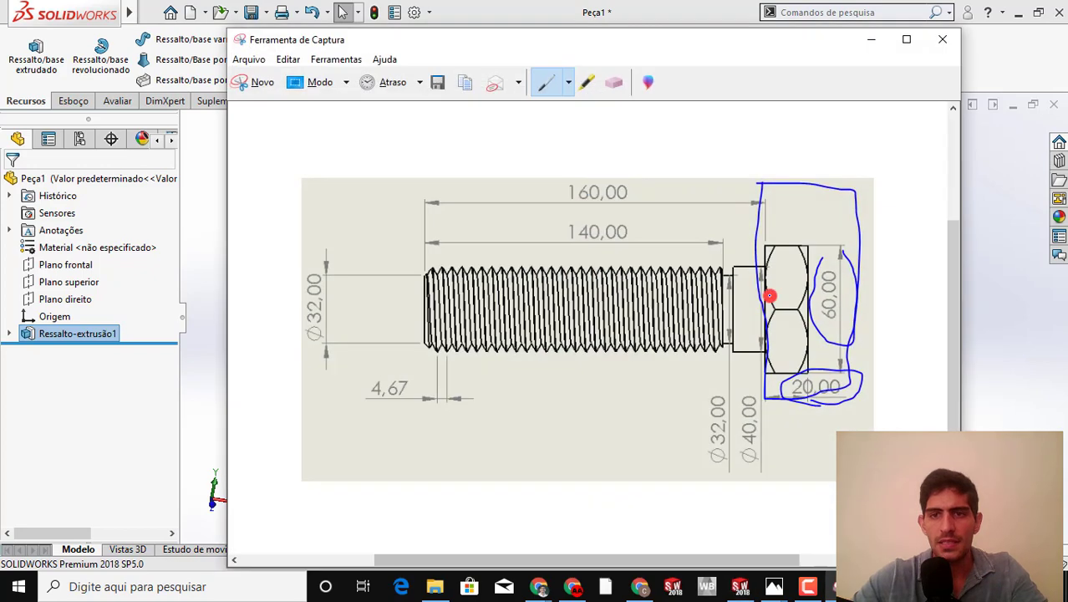
{"action": "left_click", "coordinate": [609, 84]}
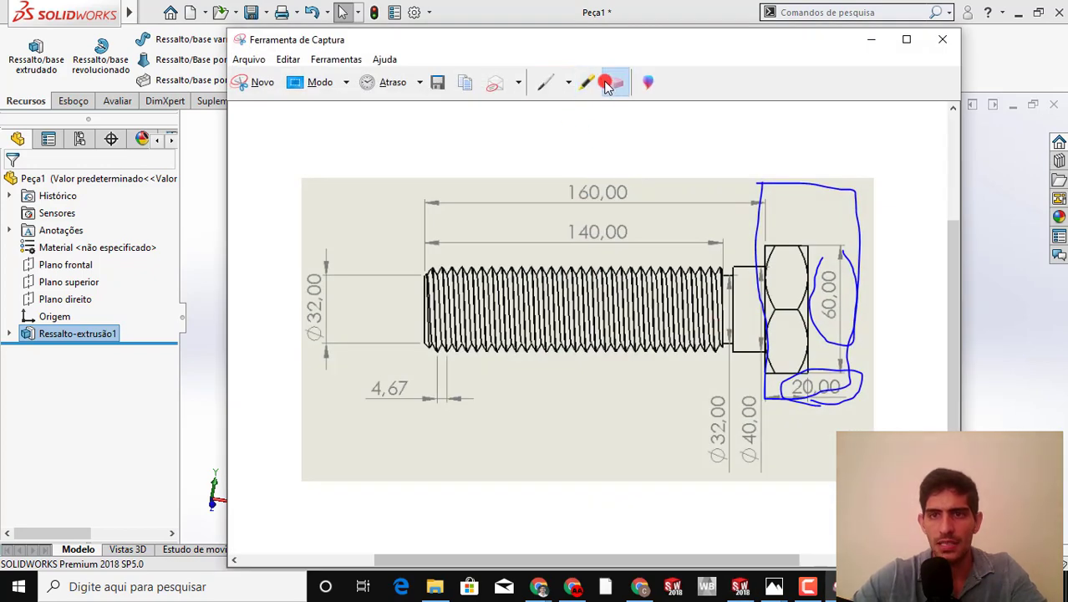
{"action": "mouse_move", "coordinate": [808, 288]}
{"action": "left_mouse_down"}
{"action": "mouse_move", "coordinate": [802, 325]}
{"action": "mouse_move", "coordinate": [826, 367]}
{"action": "left_mouse_up"}
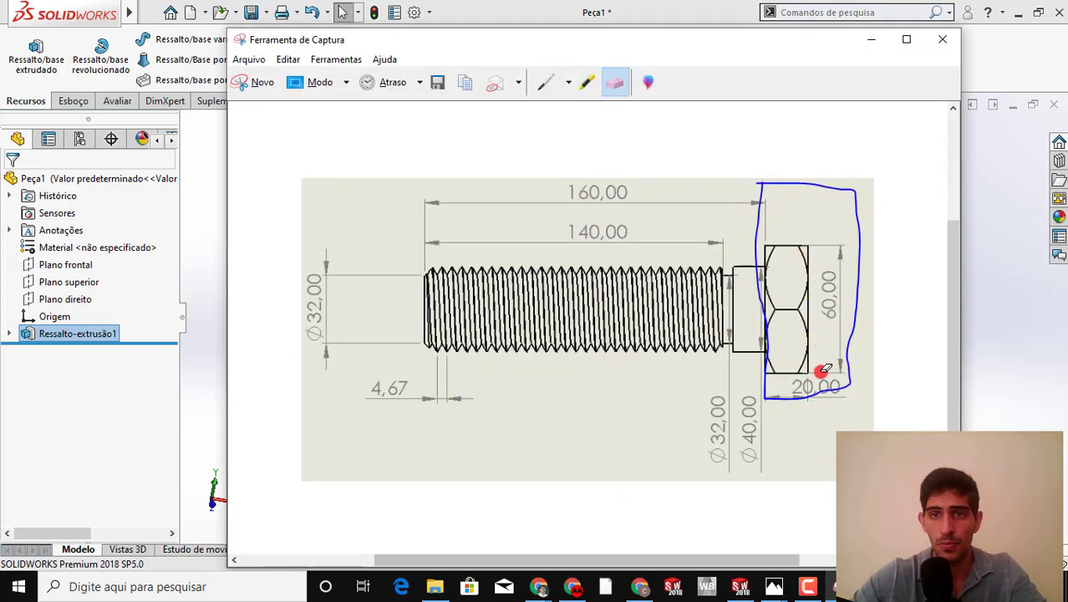
{"action": "left_click", "coordinate": [757, 276]}
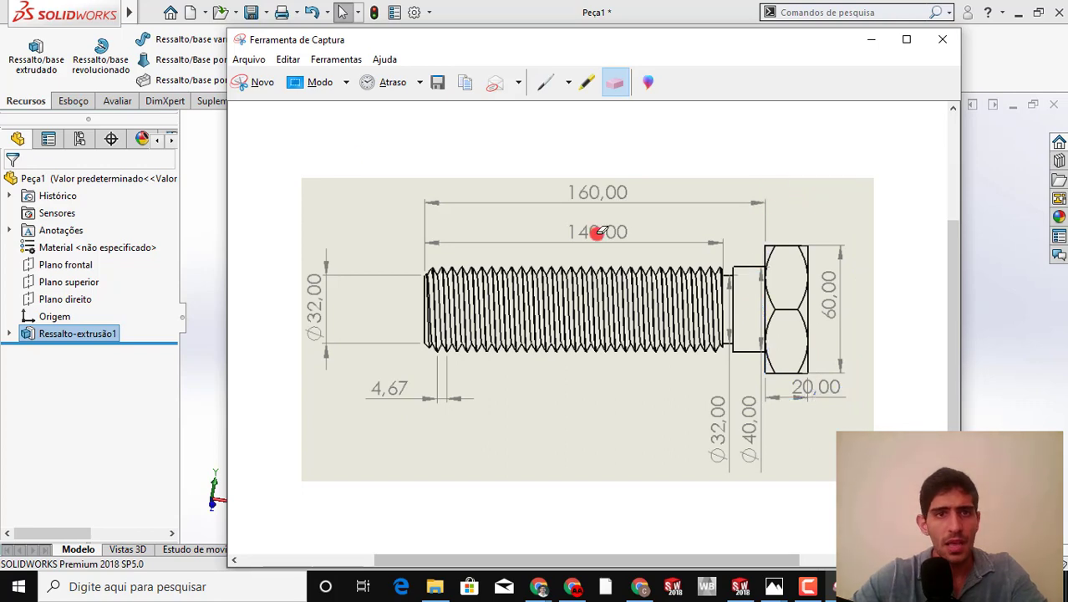
Circle the upper and middle corners of the bolt head in the drawing with the red pen and switch back to SOLIDWORKS
{"action": "left_click", "coordinate": [568, 82]}
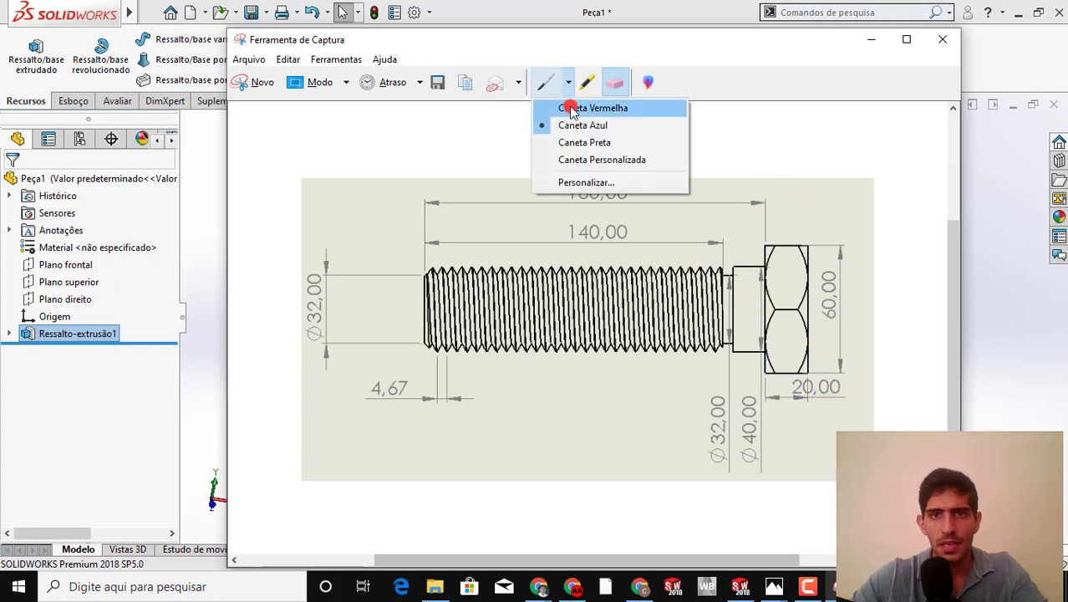
{"action": "left_click", "coordinate": [571, 109]}
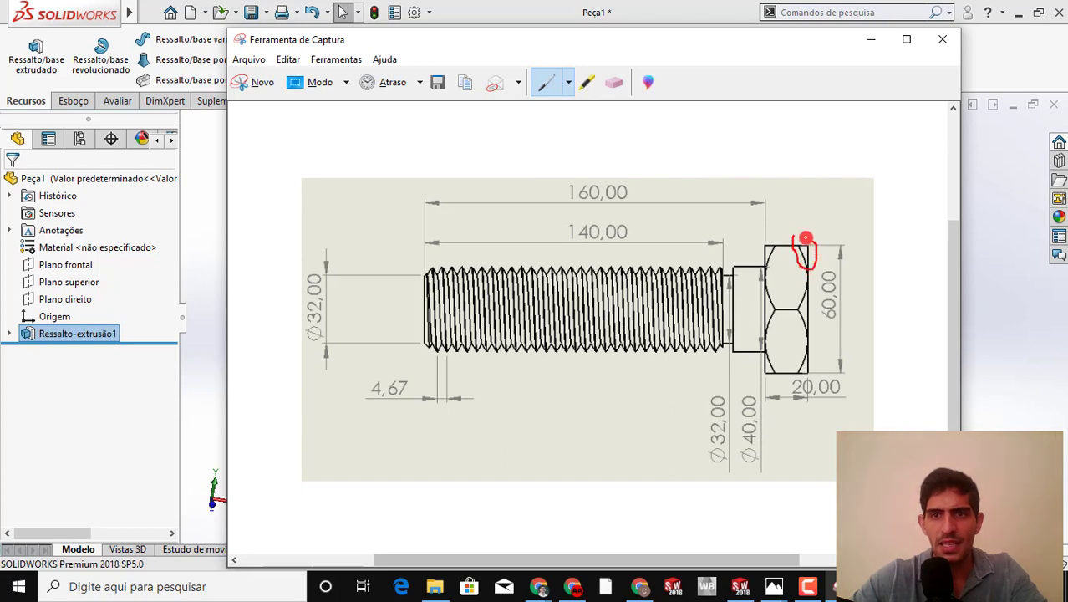
{"action": "left_click_drag", "start_coordinate": [806, 237], "coordinate": [805, 270]}
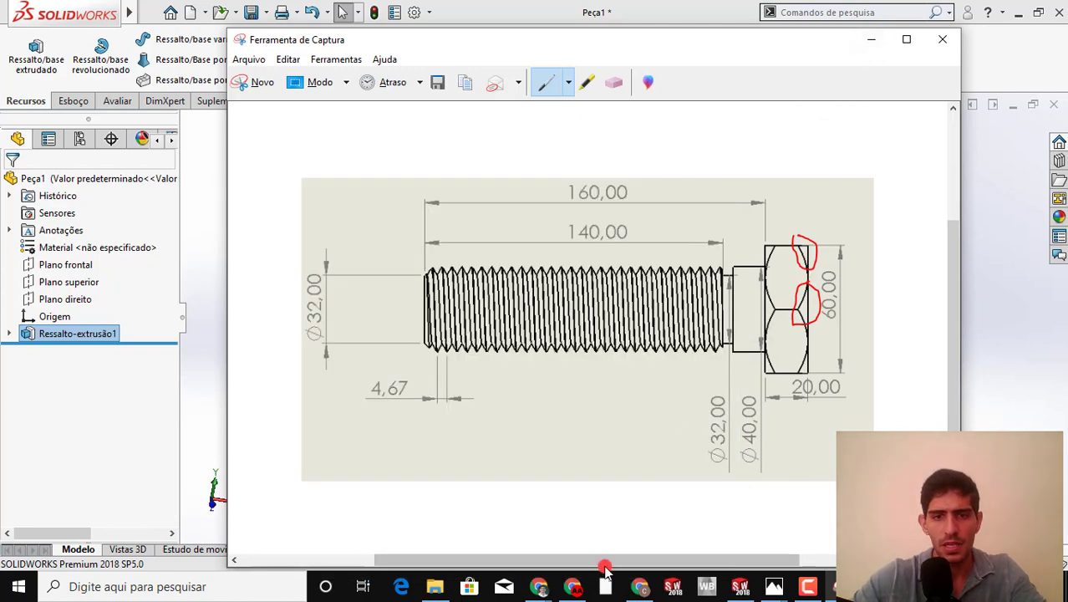
{"action": "left_click", "coordinate": [541, 587]}
{"action": "middle_click_drag", "start_coordinate": [742, 238], "coordinate": [605, 339]}
{"action": "left_click", "coordinate": [606, 327]}
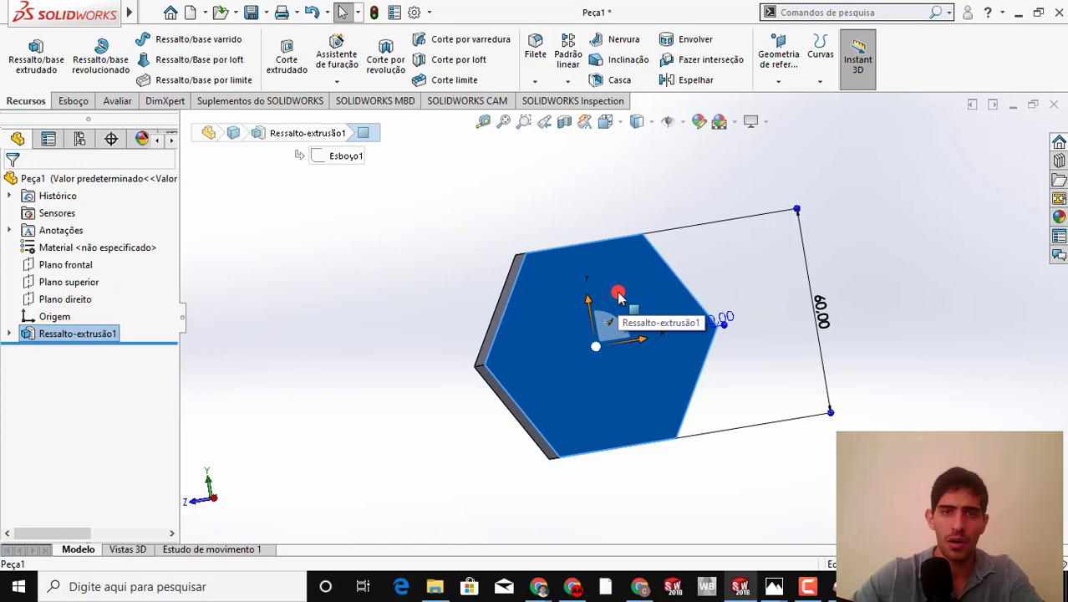
{"action": "right_click", "coordinate": [527, 333]}
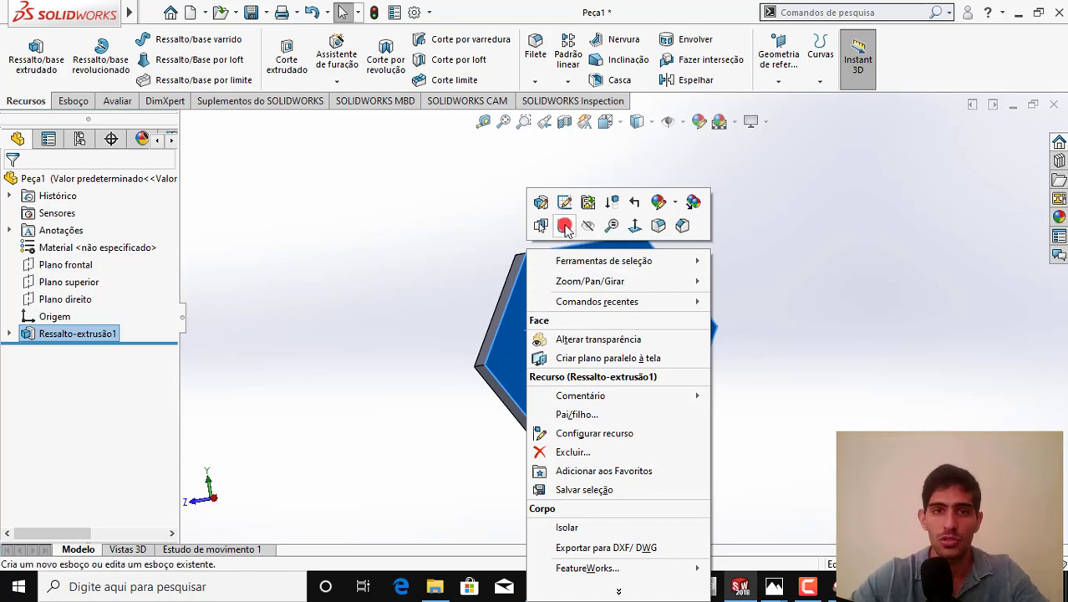
{"action": "left_click", "coordinate": [422, 243]}
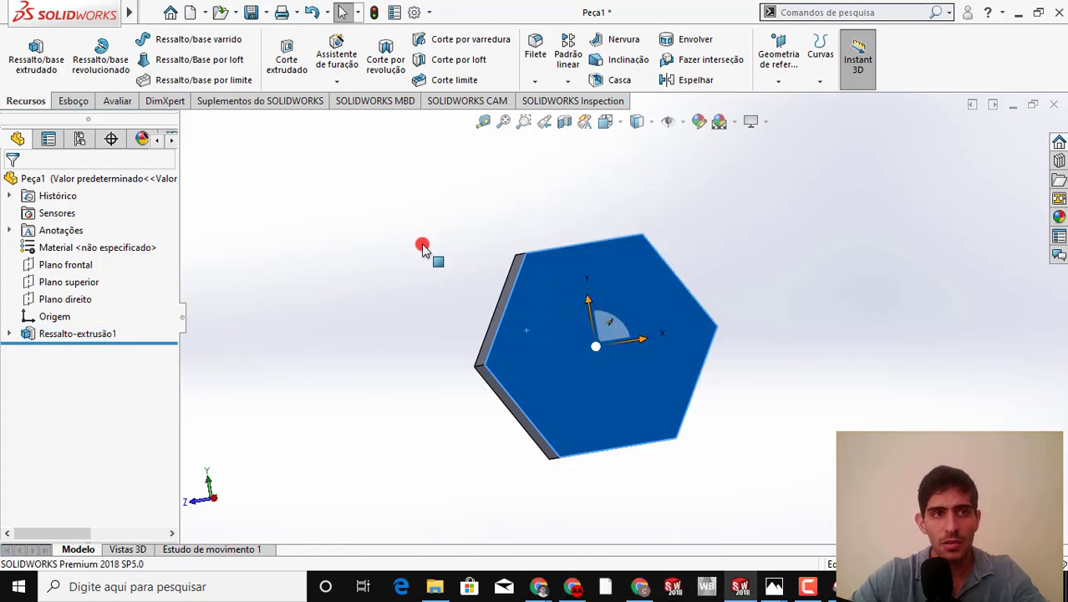
{"action": "left_click", "coordinate": [73, 101]}
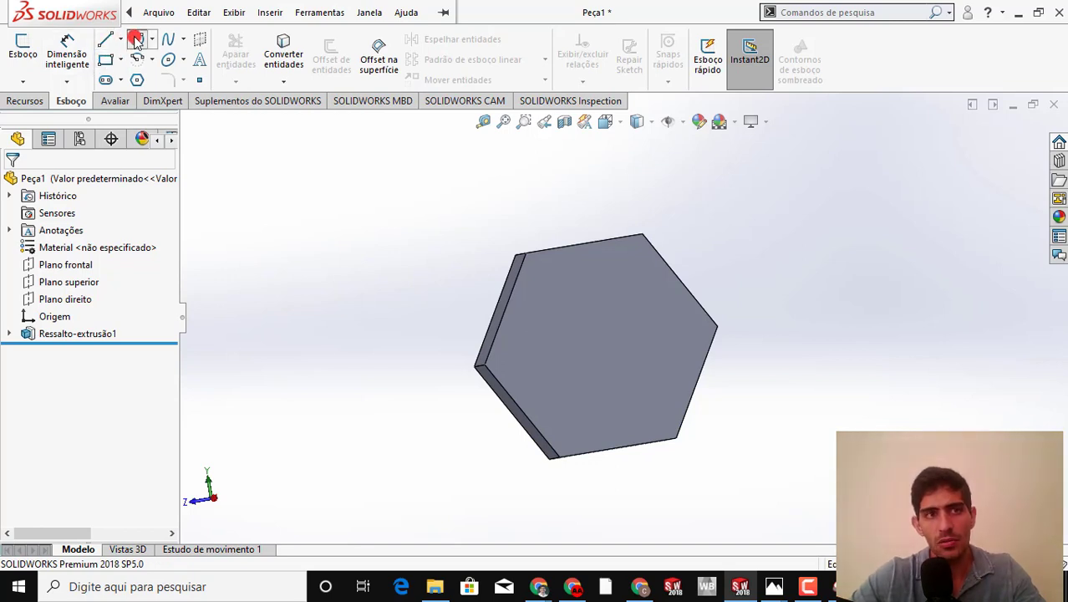
{"action": "left_click", "coordinate": [168, 79]}
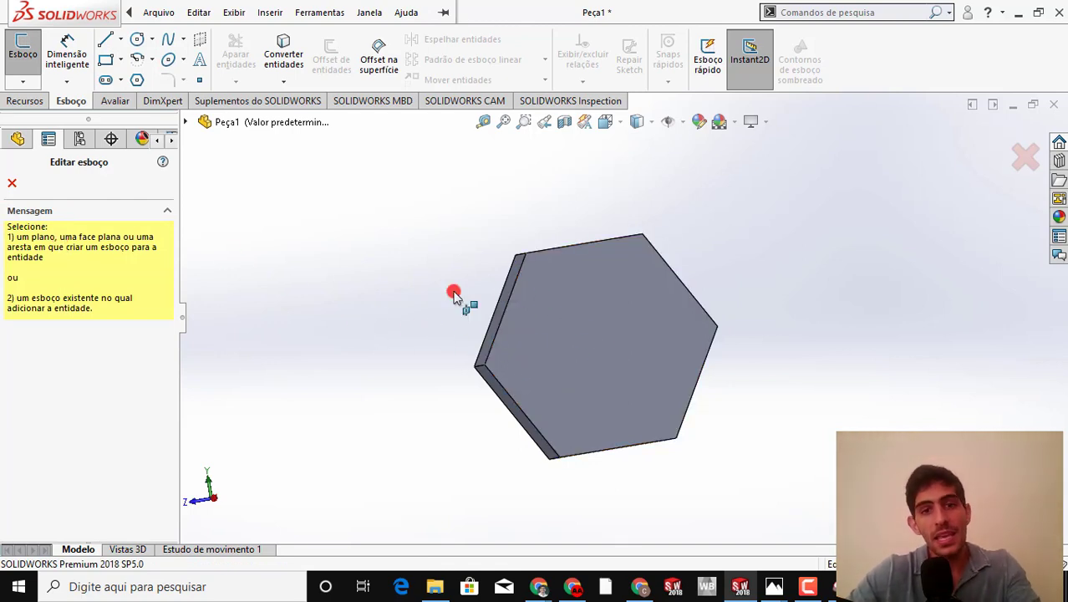
{"action": "key", "text": "Escape"}
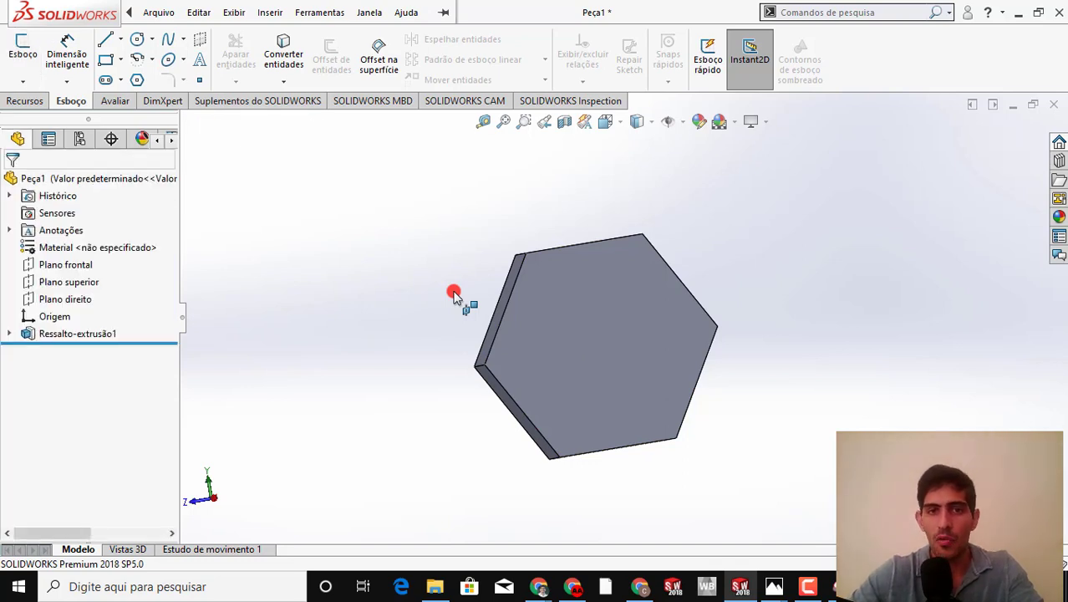
Start an extruded cut on the head's hexagonal face and sketch a circle centred on the origin with a radius of about 27 mm
{"action": "left_click", "coordinate": [453, 296]}
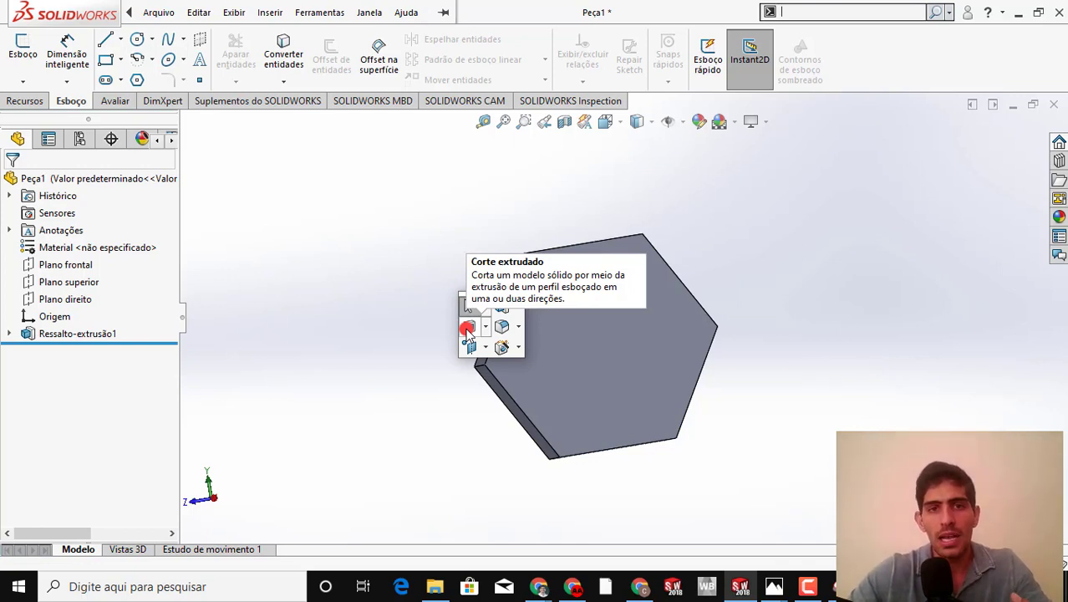
{"action": "left_click", "coordinate": [468, 328]}
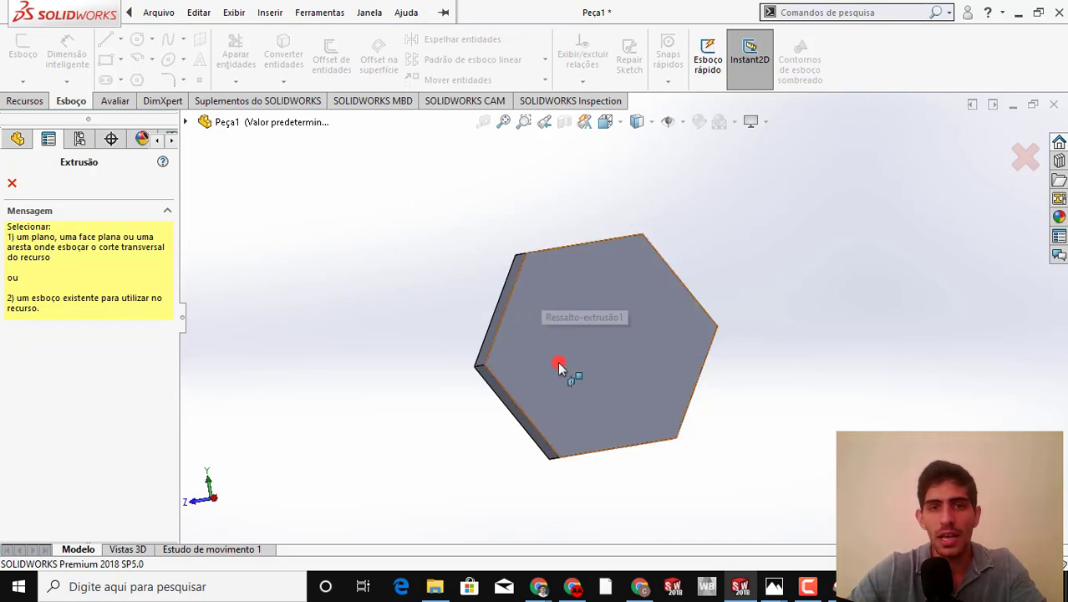
{"action": "left_click", "coordinate": [566, 322]}
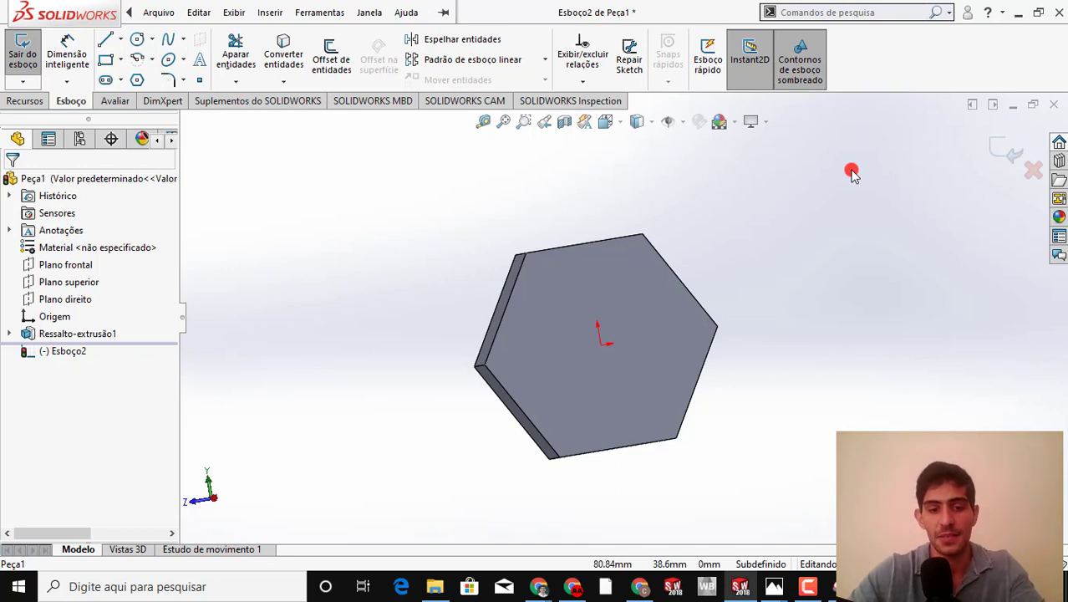
{"action": "key", "text": "space"}
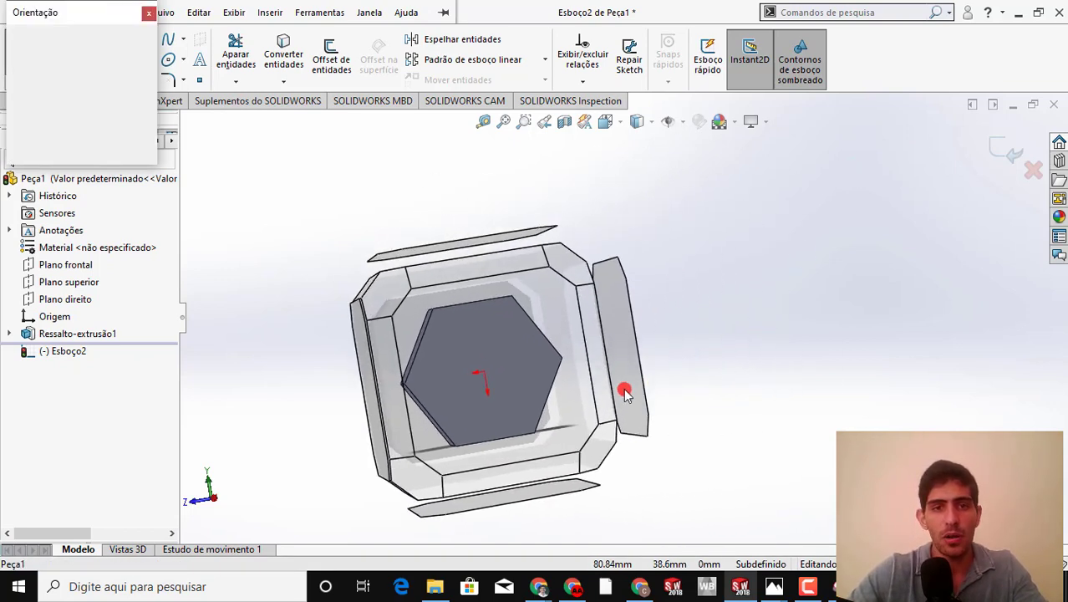
{"action": "left_click", "coordinate": [526, 345]}
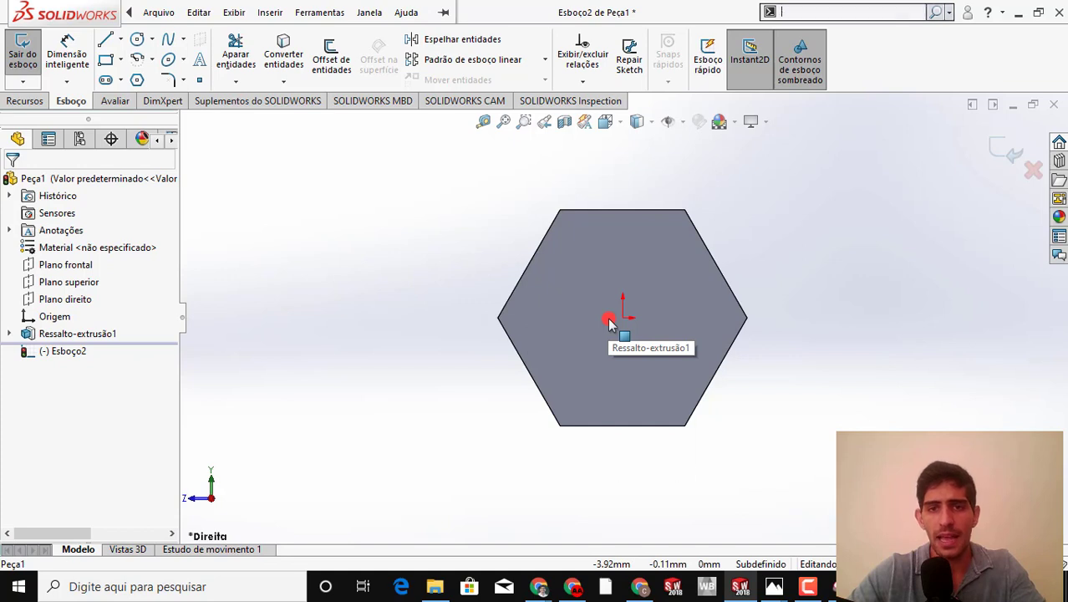
{"action": "key", "text": "s"}
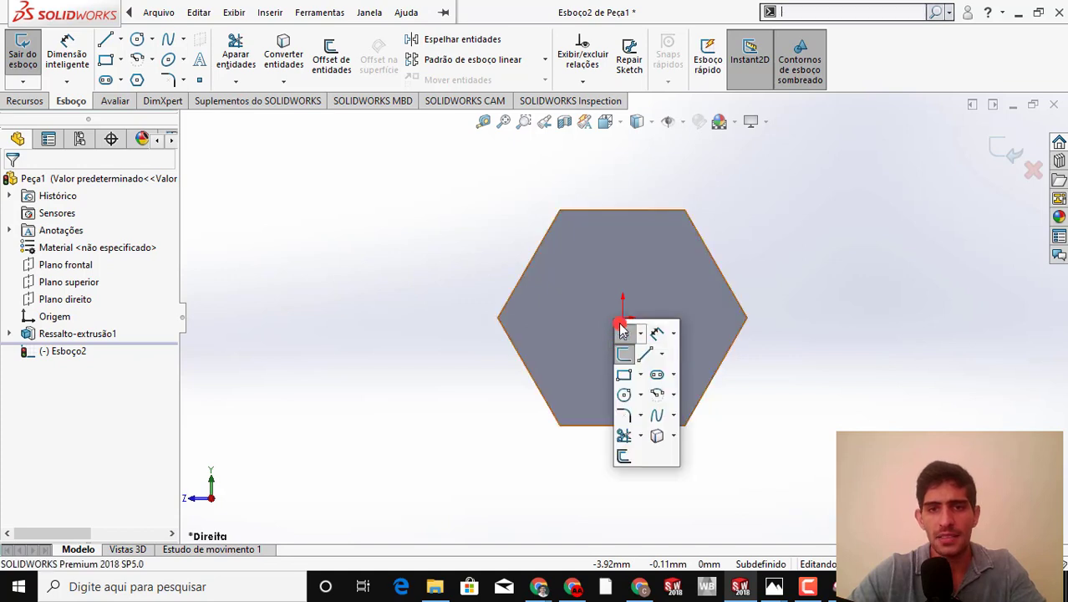
{"action": "left_click", "coordinate": [623, 396]}
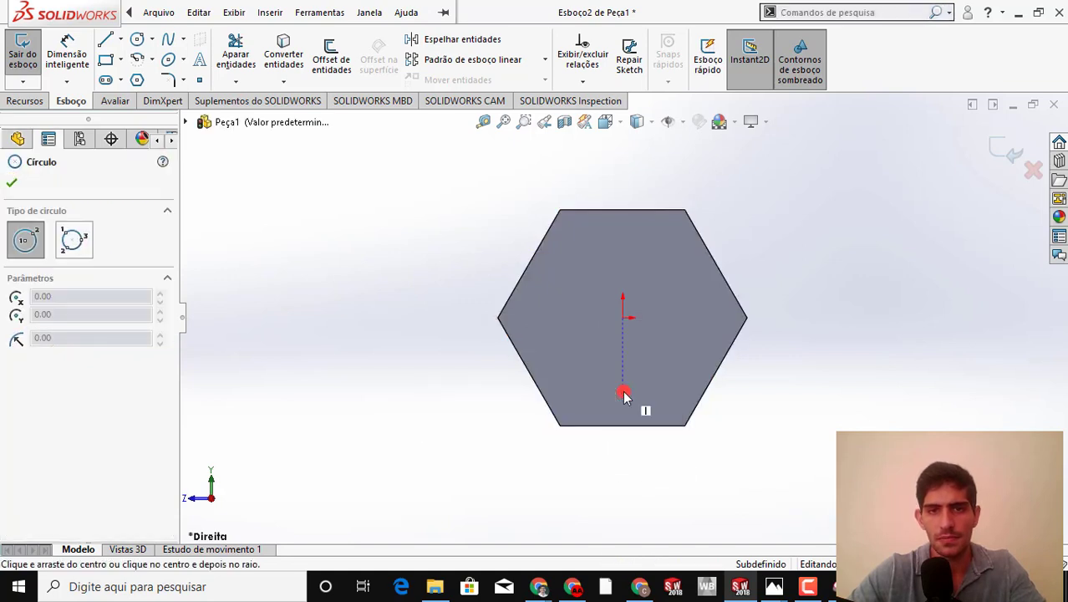
{"action": "left_click", "coordinate": [626, 318]}
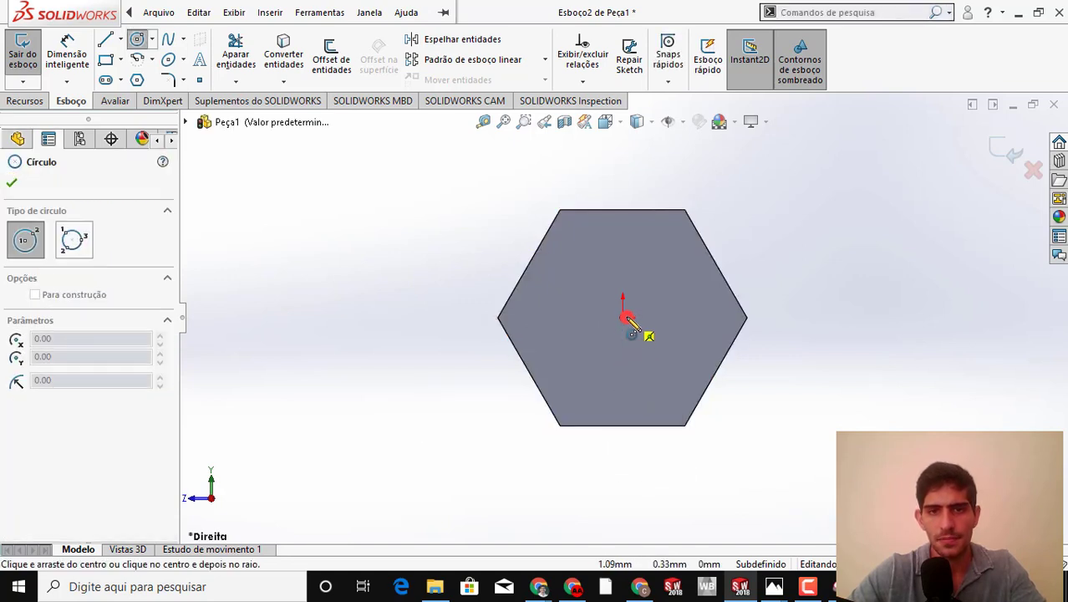
{"action": "left_click", "coordinate": [524, 318]}
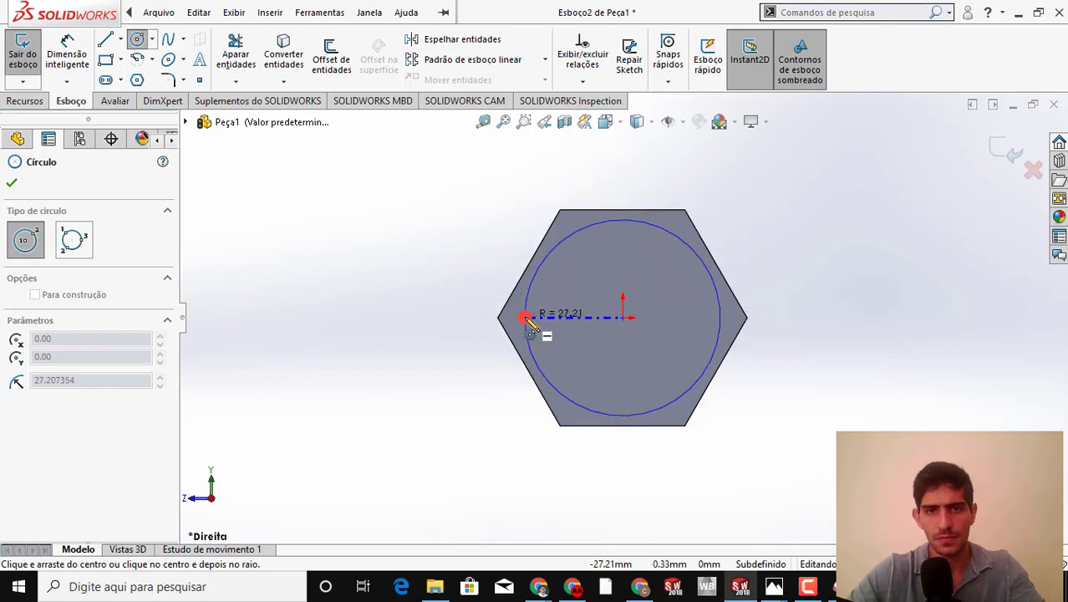
{"action": "key", "text": "Escape"}
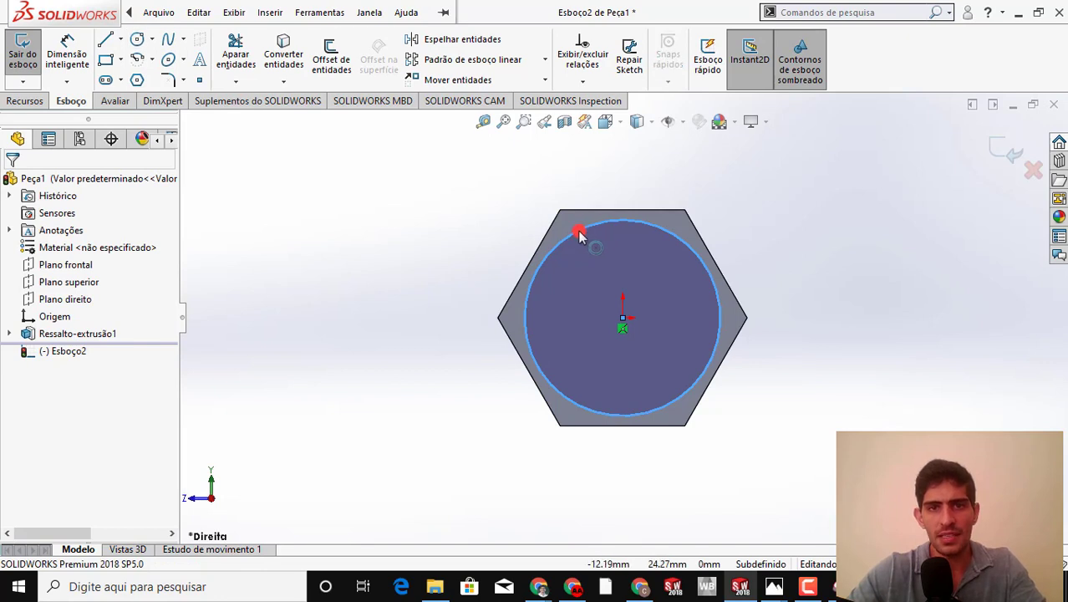
Add a tangent relation between the circle and one slanted edge of the hexagon
{"action": "left_click", "coordinate": [532, 262], "text": "ctrl"}
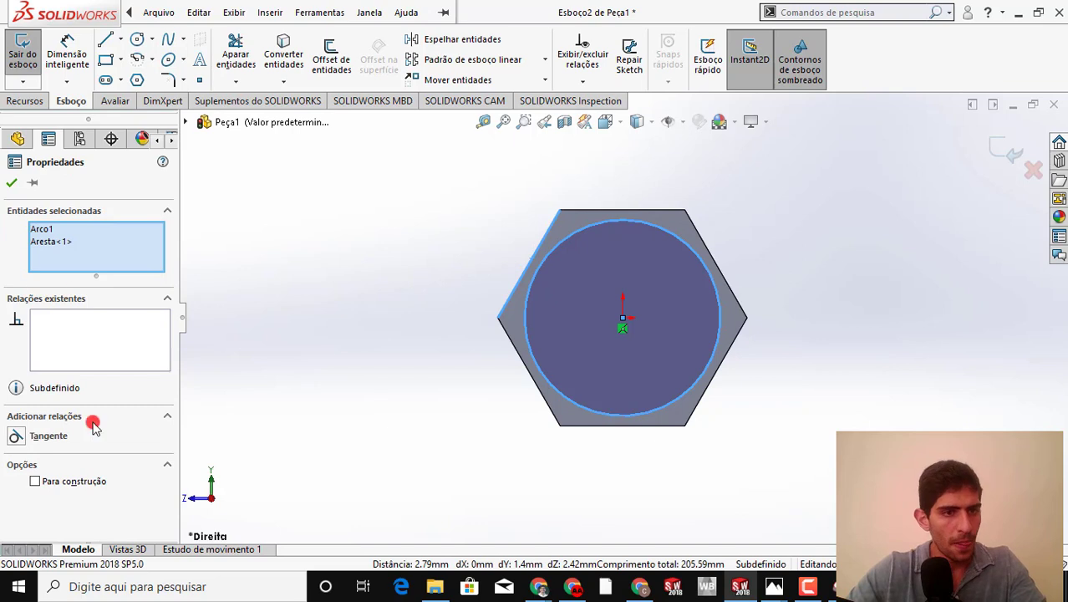
{"action": "left_click", "coordinate": [16, 437]}
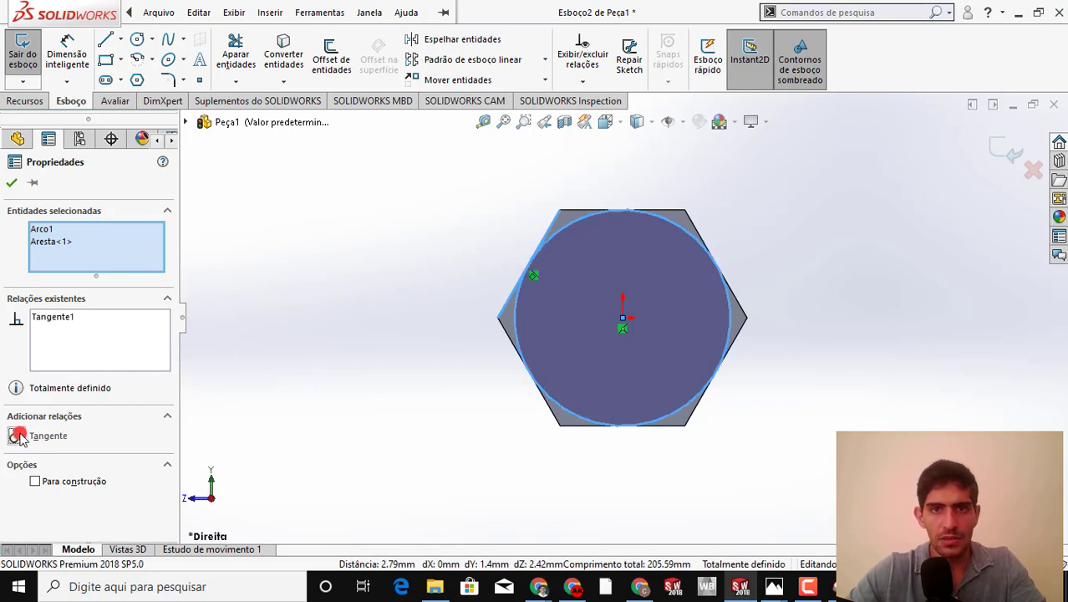
{"action": "left_click", "coordinate": [274, 343]}
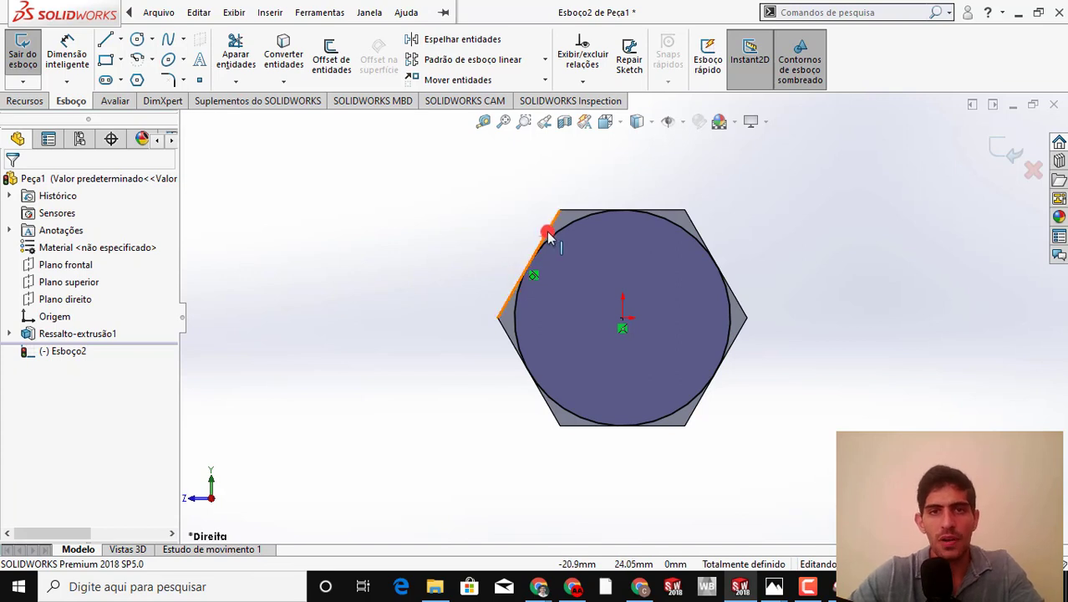
{"action": "scroll", "coordinate": [548, 234], "scroll_direction": "down", "scroll_amount": 2}
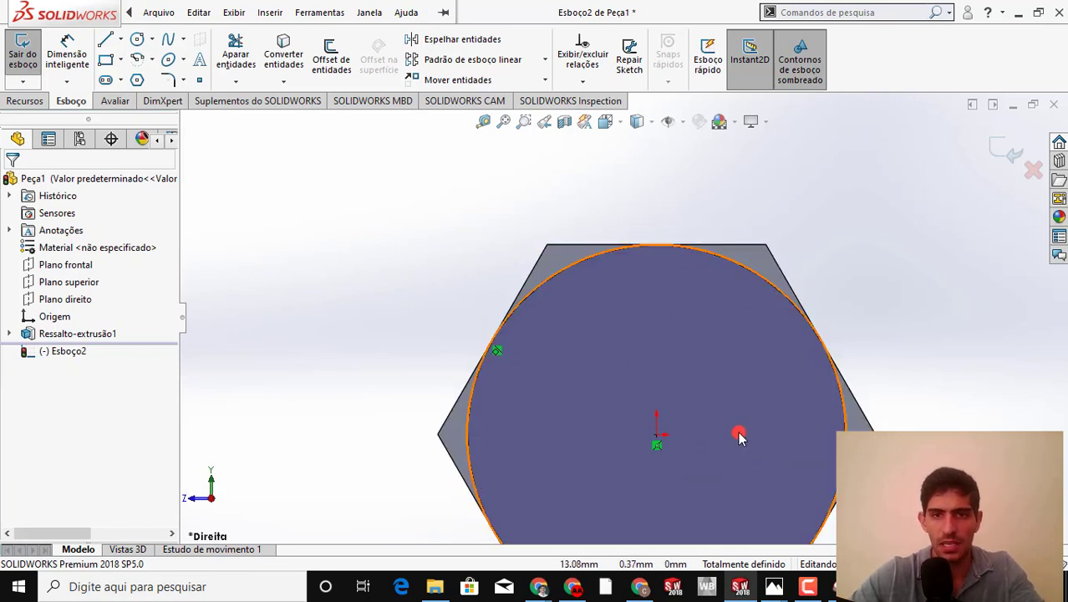
{"action": "scroll", "coordinate": [739, 430], "scroll_direction": "up", "scroll_amount": 3}
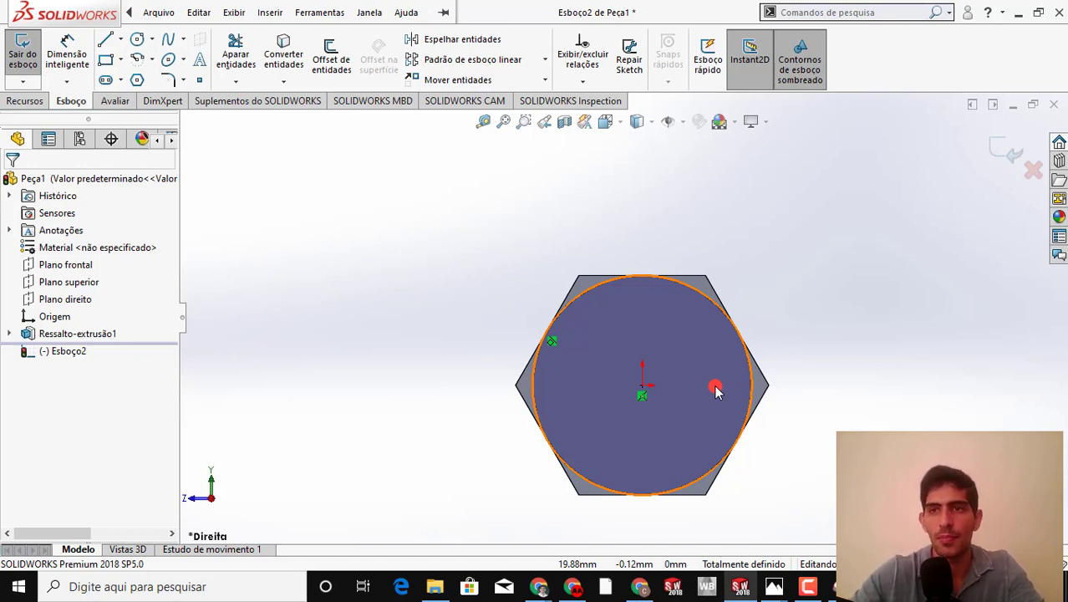
Cut the material outside the circle with a 20 mm Cego depth, the cut side inverted and a 45° draft
{"action": "left_click", "coordinate": [996, 149]}
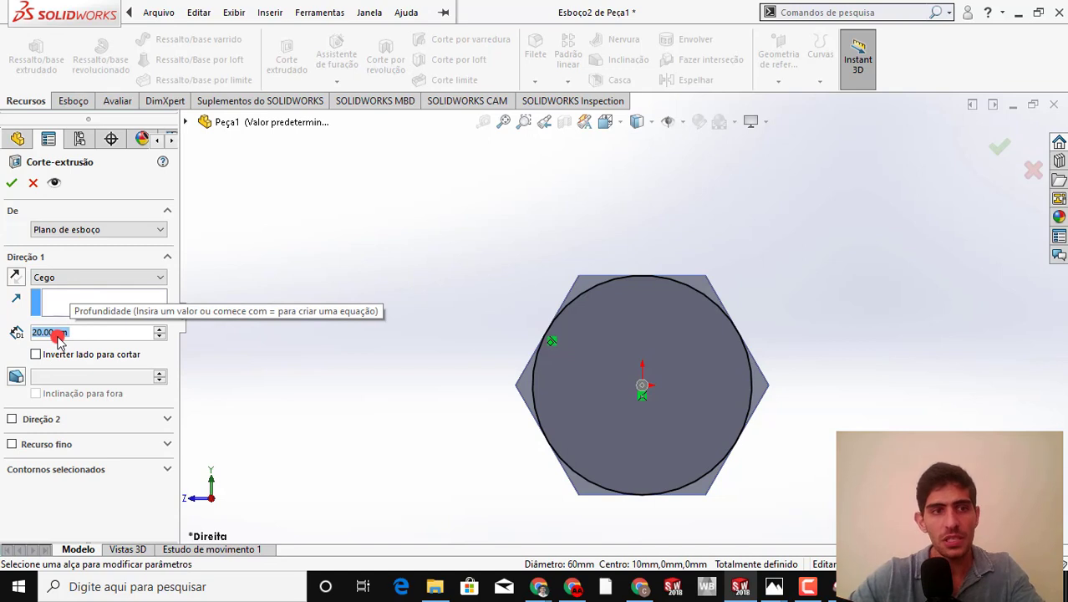
{"action": "left_click", "coordinate": [33, 356]}
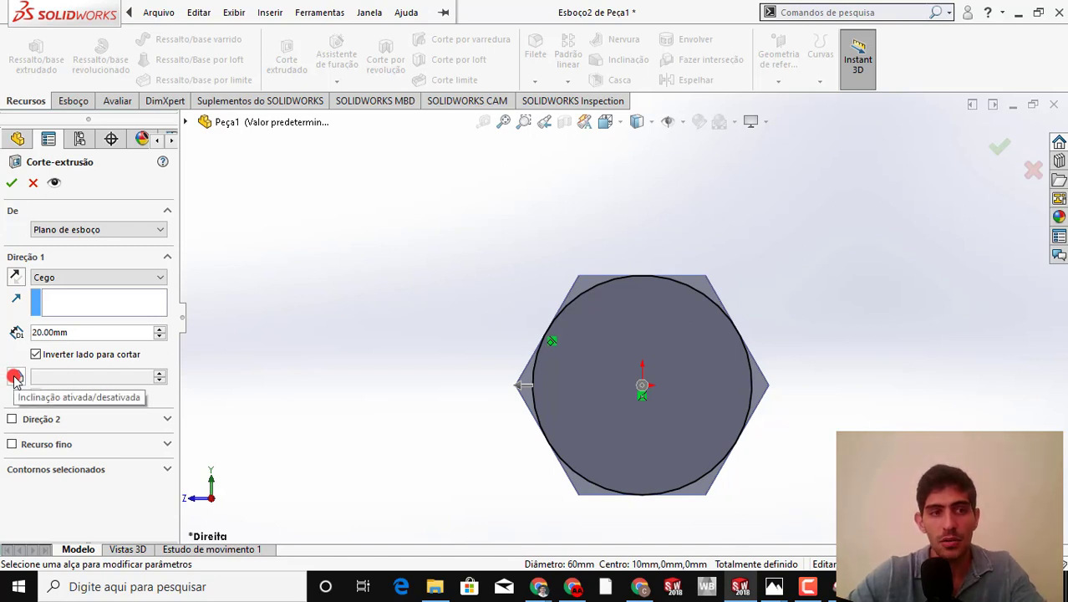
{"action": "left_click", "coordinate": [15, 377]}
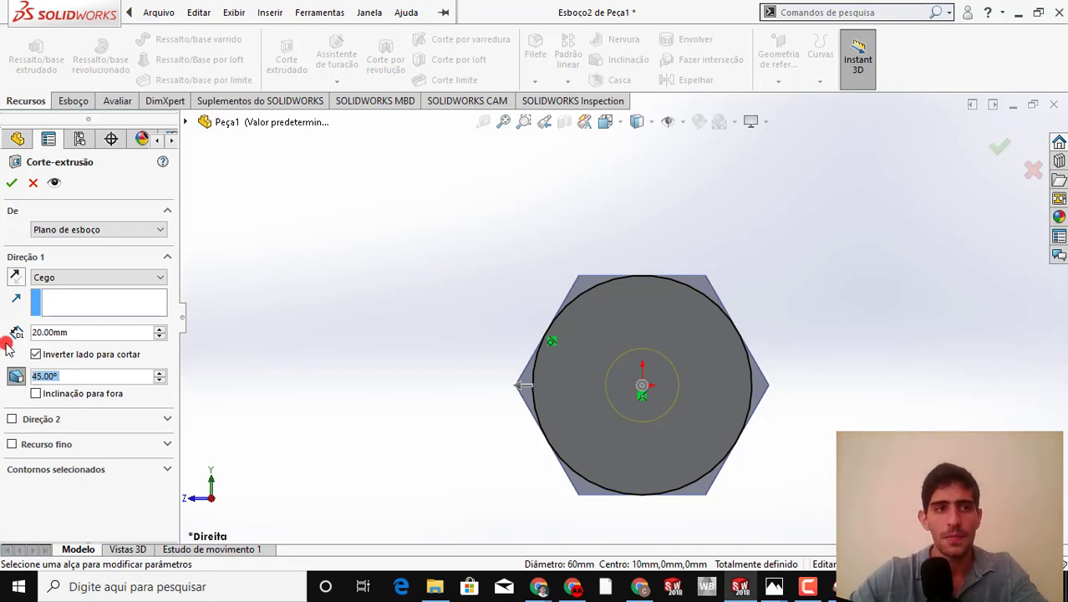
{"action": "left_click", "coordinate": [11, 185]}
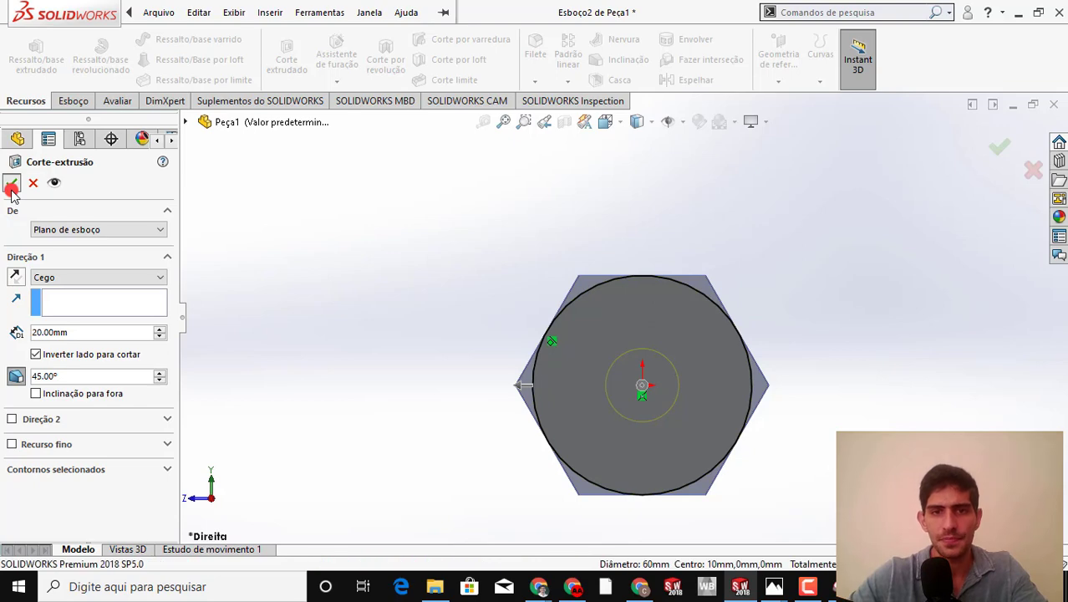
Examine the chamfered corners of the bolt head, expand the hexagon extrusion in the feature tree and select Plano direito
{"action": "middle_click_drag", "start_coordinate": [445, 320], "coordinate": [500, 338]}
{"action": "scroll", "coordinate": [640, 341], "scroll_direction": "down", "scroll_amount": 3}
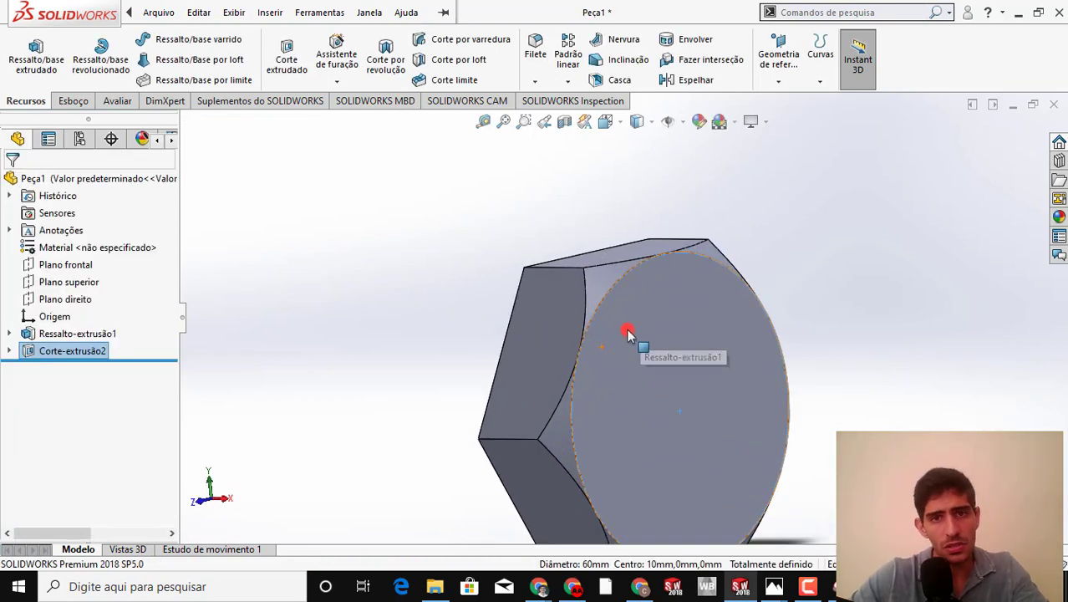
{"action": "left_click", "coordinate": [605, 285]}
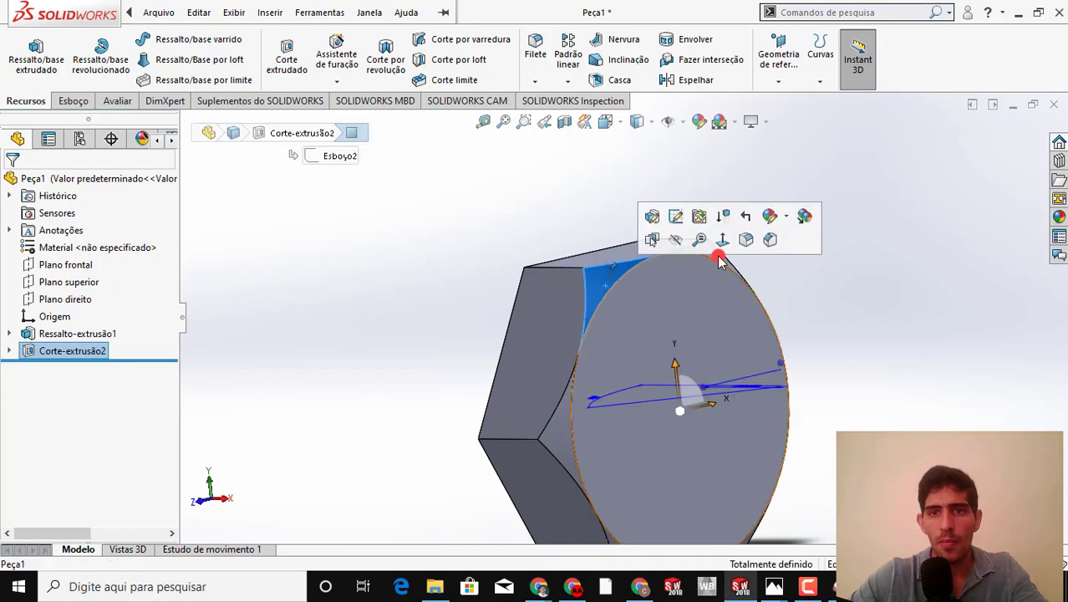
{"action": "scroll", "coordinate": [608, 464], "scroll_direction": "up", "scroll_amount": 3}
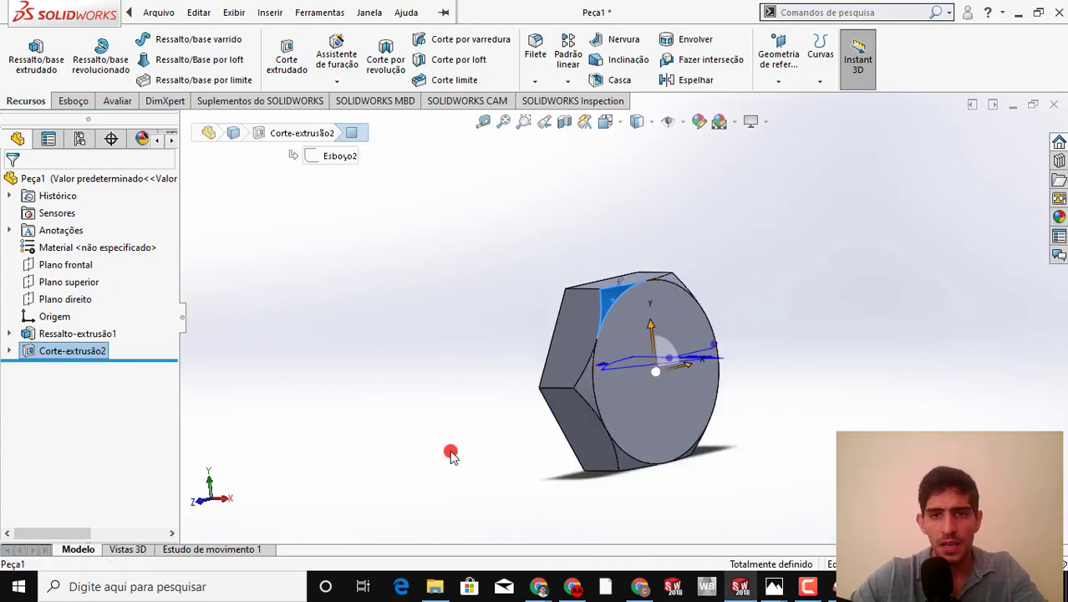
{"action": "middle_click_drag", "start_coordinate": [452, 451], "coordinate": [584, 394]}
{"action": "middle_click_drag", "start_coordinate": [626, 463], "coordinate": [594, 415]}
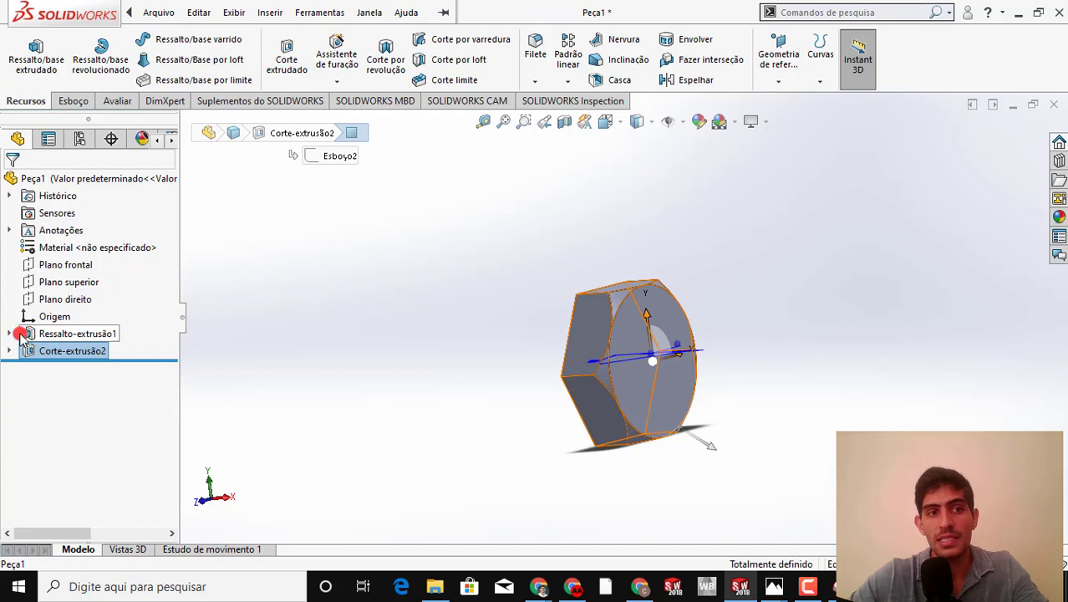
{"action": "left_click", "coordinate": [56, 333]}
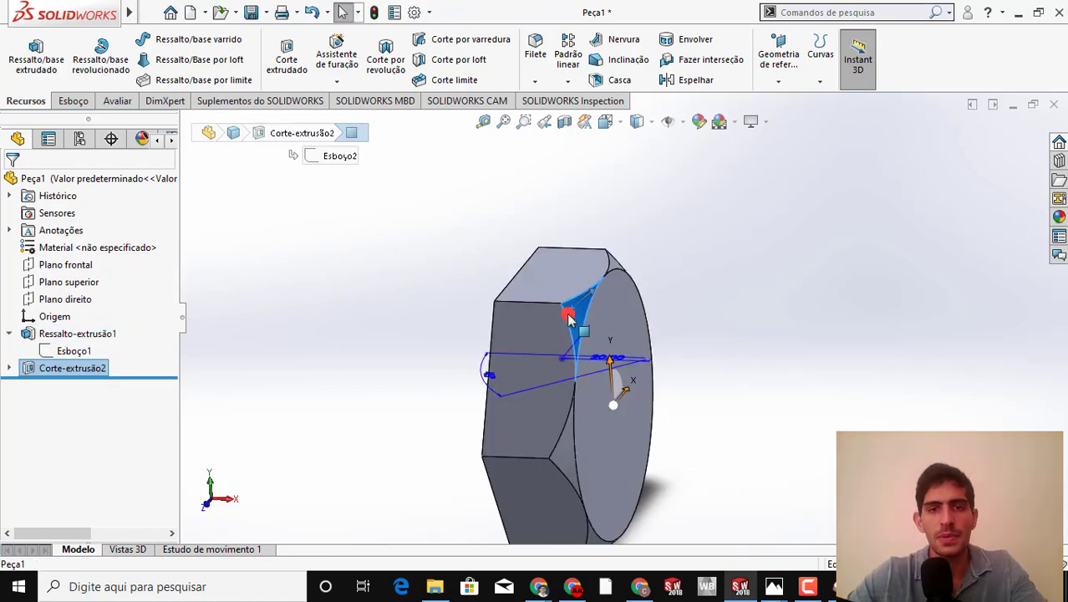
{"action": "left_click", "coordinate": [796, 346]}
{"action": "middle_click_drag", "start_coordinate": [551, 296], "coordinate": [540, 318]}
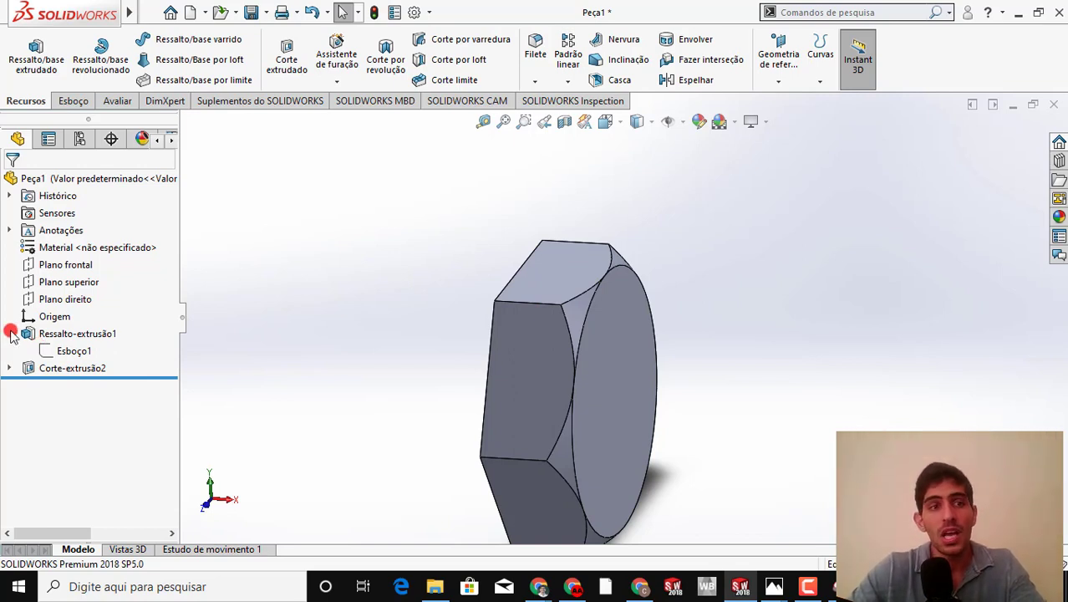
{"action": "left_click", "coordinate": [79, 298]}
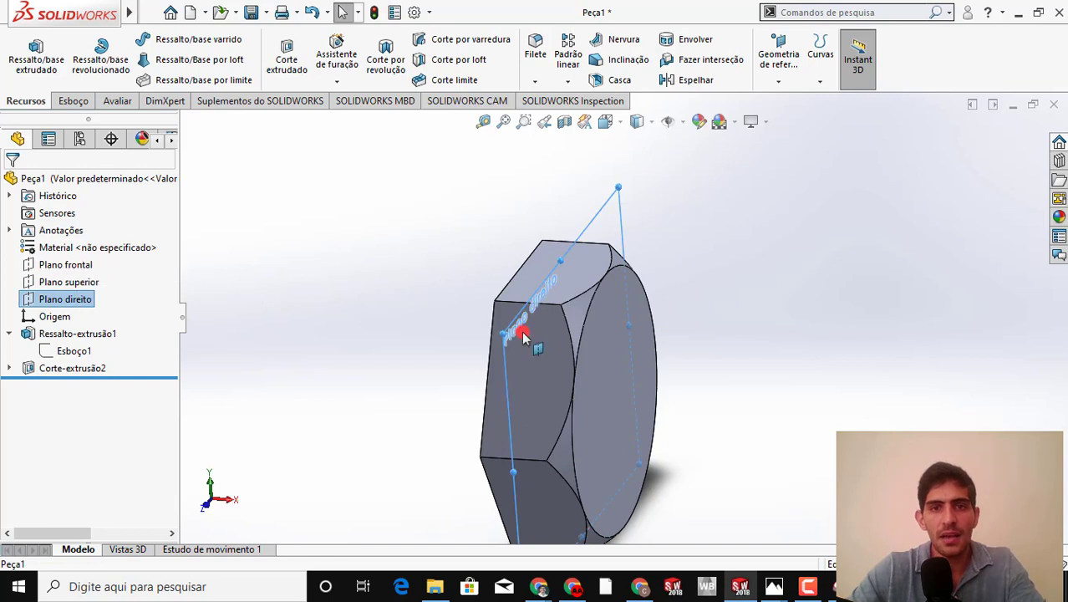
{"action": "middle_click_drag", "start_coordinate": [522, 334], "coordinate": [546, 305]}
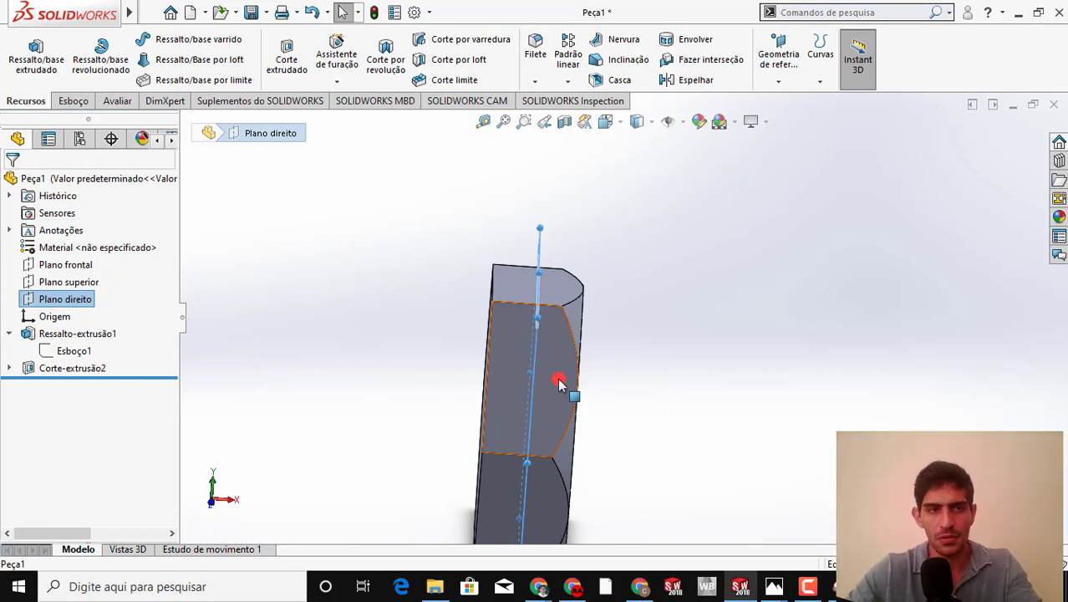
{"action": "left_click", "coordinate": [436, 438]}
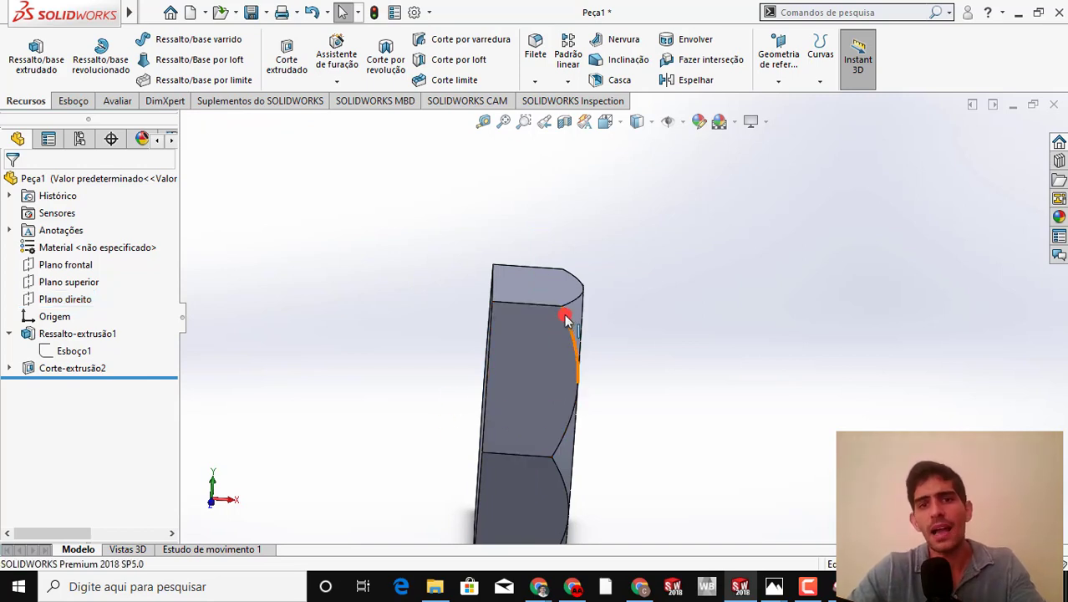
{"action": "middle_click_drag", "start_coordinate": [574, 313], "coordinate": [493, 277]}
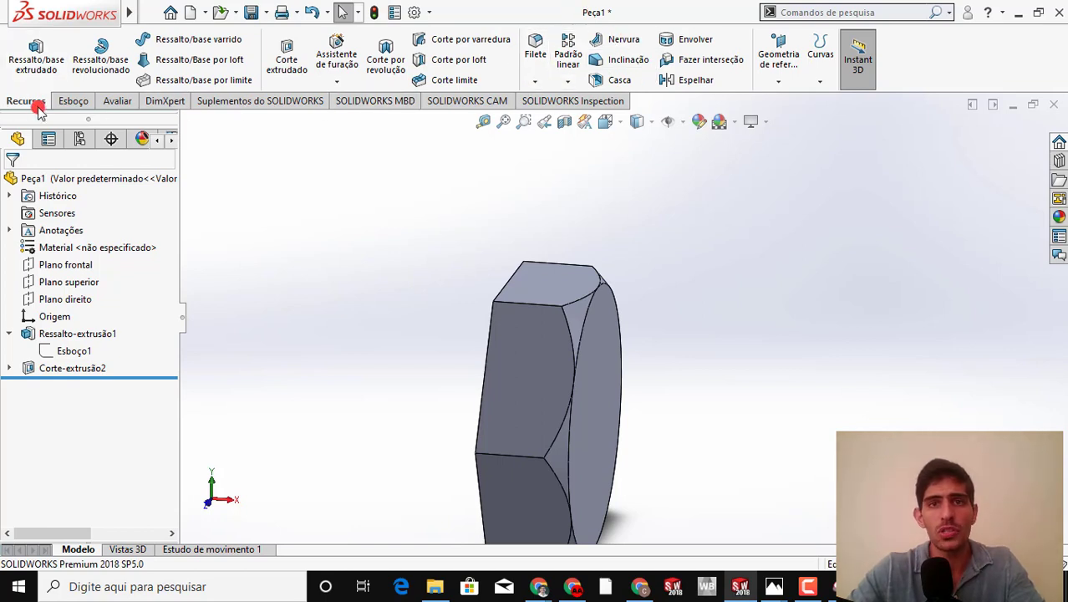
{"action": "left_click", "coordinate": [560, 83]}
{"action": "left_click", "coordinate": [570, 83]}
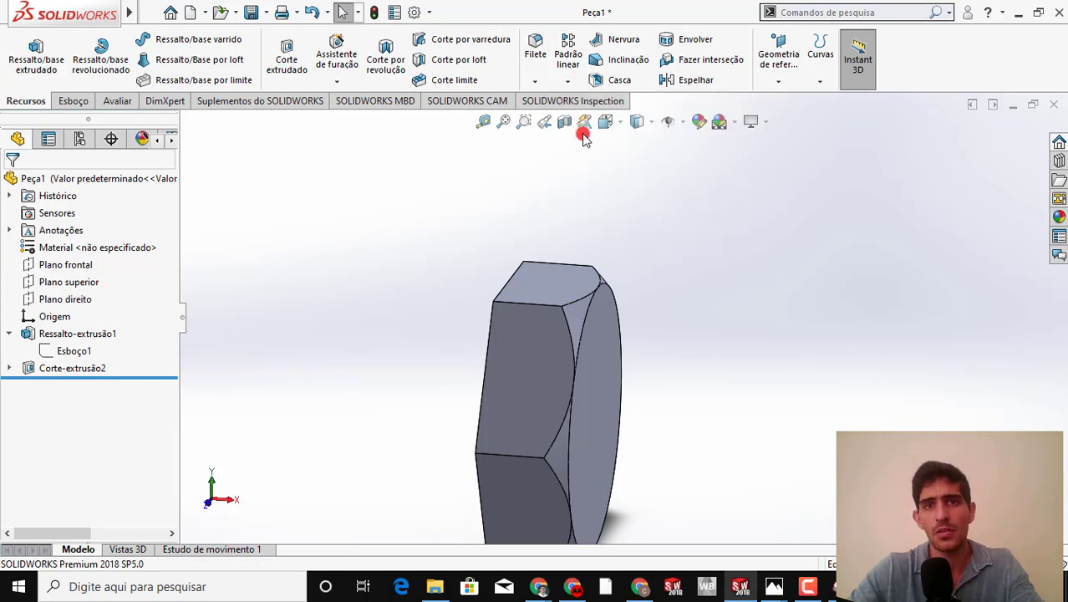
{"action": "left_click", "coordinate": [569, 84]}
{"action": "left_click", "coordinate": [571, 82]}
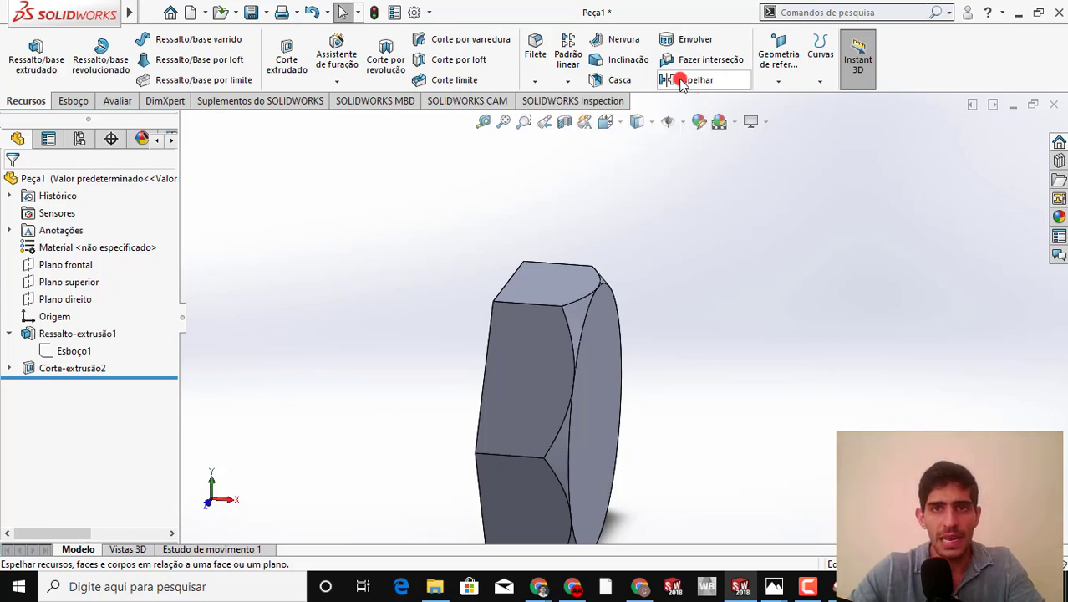
Mirror the chamfer cut Corte-extrusão2 about Plano direito onto the opposite side of the bolt head
{"action": "left_click", "coordinate": [681, 84]}
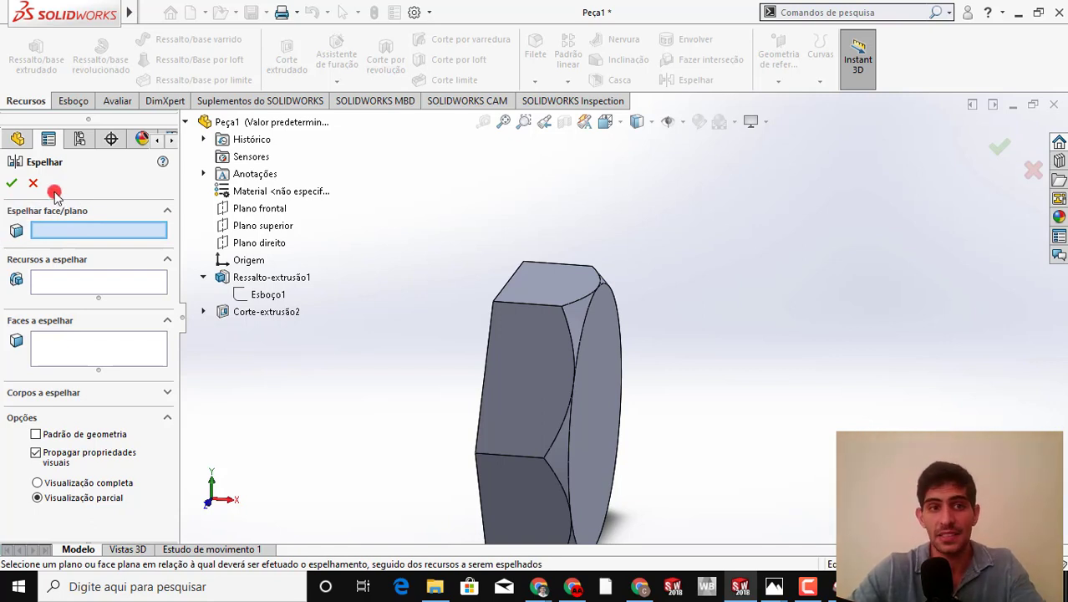
{"action": "left_click", "coordinate": [242, 243]}
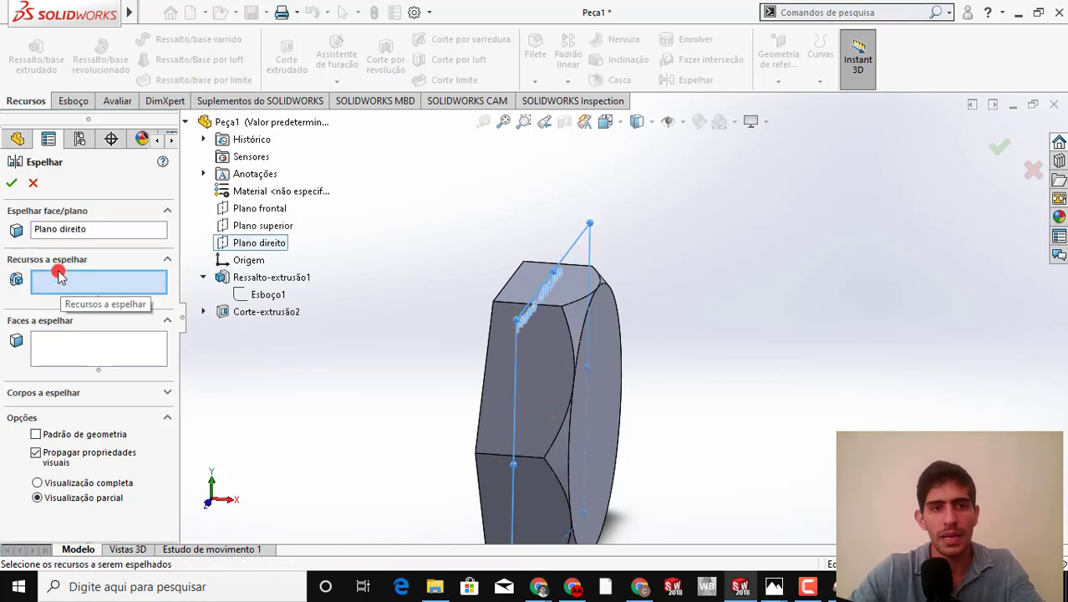
{"action": "left_click", "coordinate": [245, 316]}
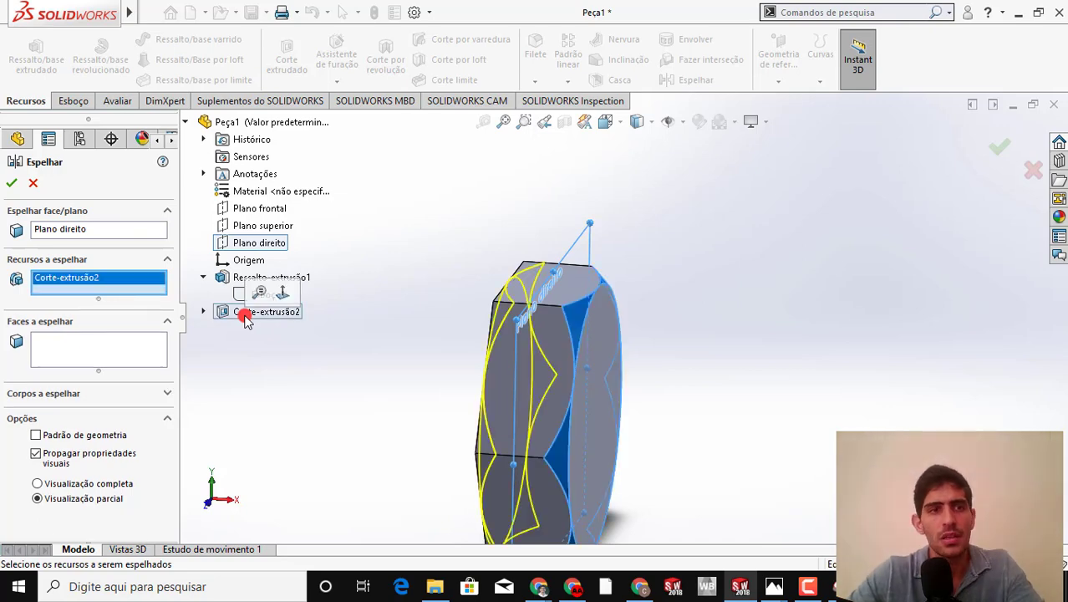
{"action": "middle_click_drag", "start_coordinate": [445, 315], "coordinate": [273, 418]}
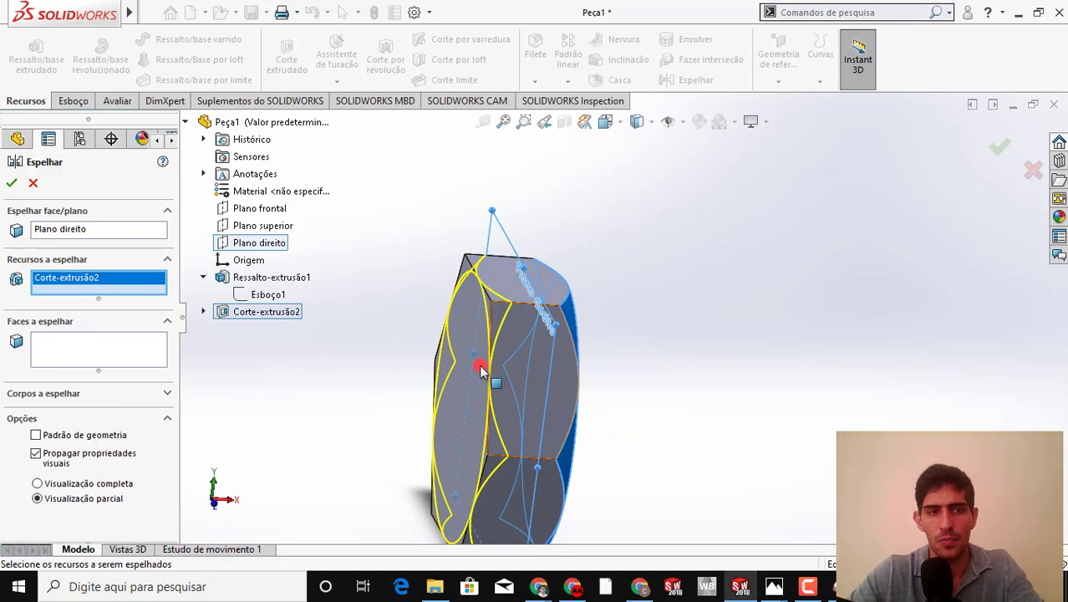
{"action": "middle_click_drag", "start_coordinate": [438, 335], "coordinate": [546, 341]}
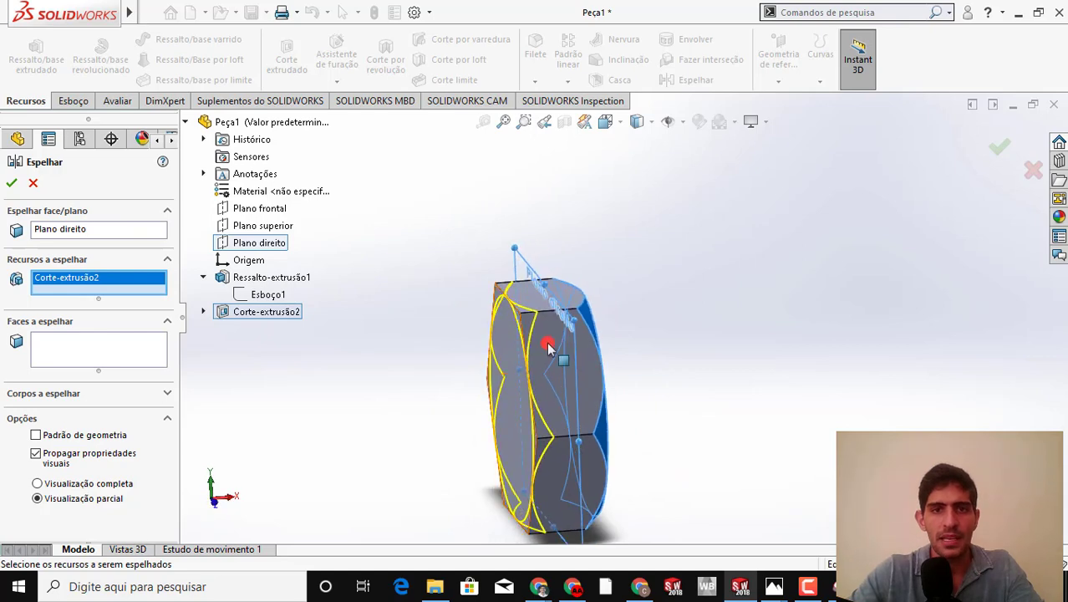
{"action": "left_click", "coordinate": [15, 185]}
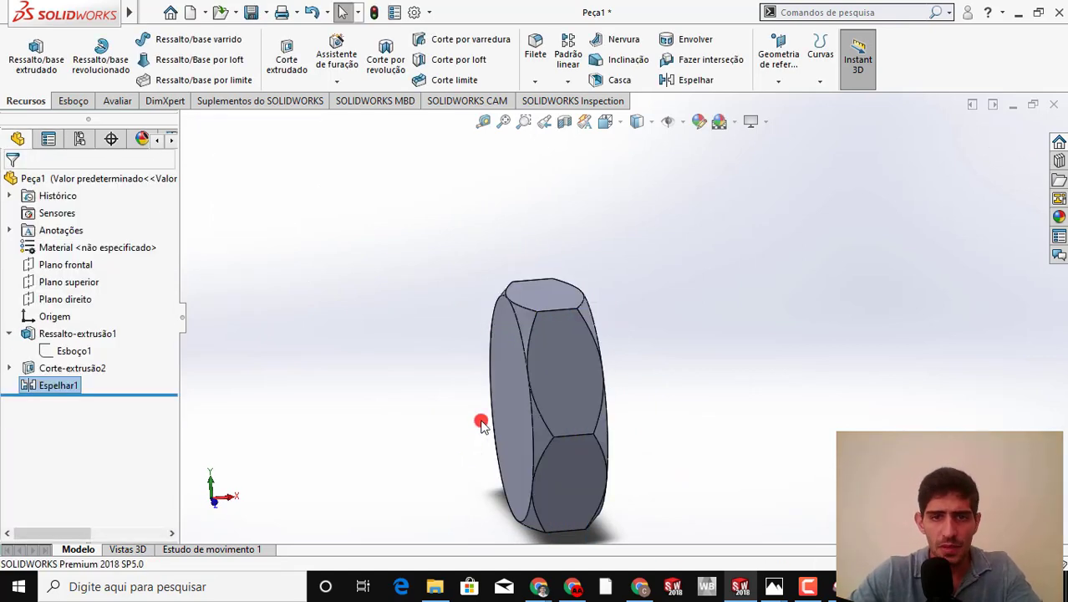
{"action": "middle_click_drag", "start_coordinate": [437, 411], "coordinate": [496, 399]}
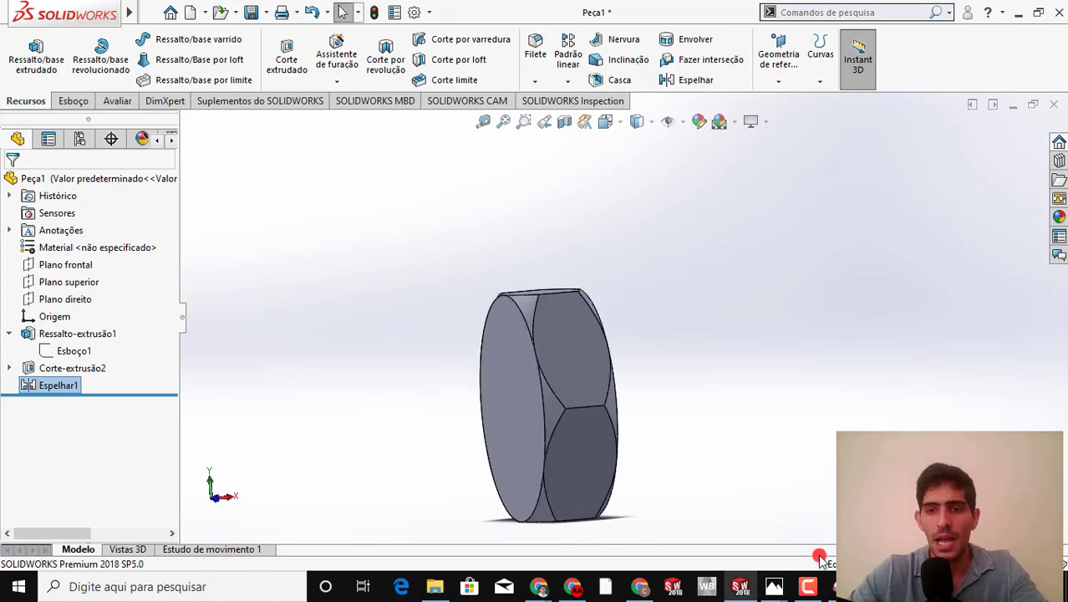
Switch to the bolt drawing in Ferramenta de Captura and erase the red pen marks around the hexagonal head
{"action": "left_click", "coordinate": [831, 586]}
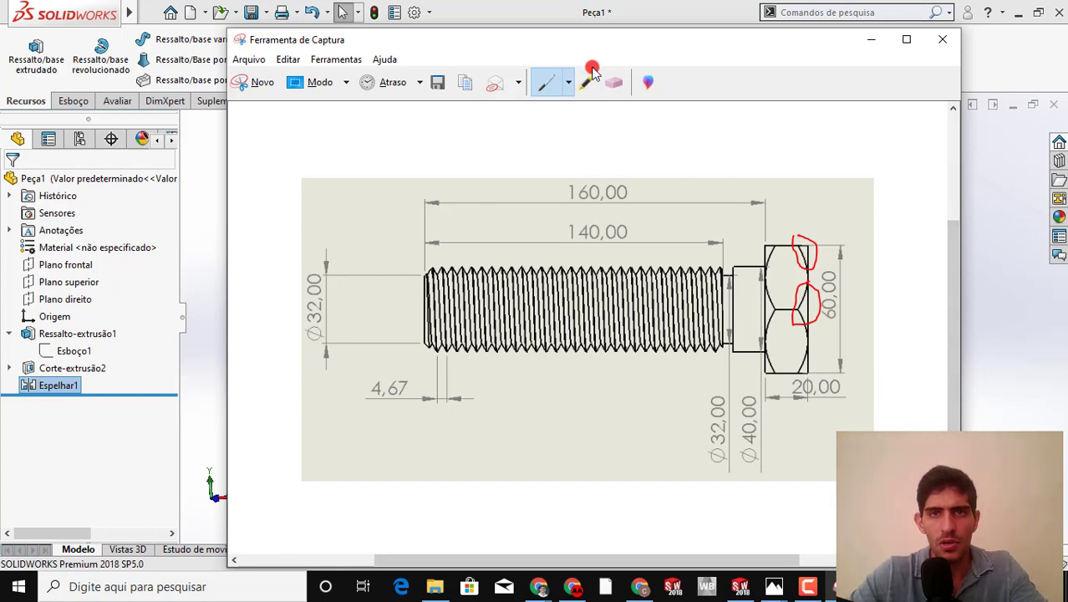
{"action": "left_click", "coordinate": [614, 82]}
{"action": "left_click", "coordinate": [808, 280]}
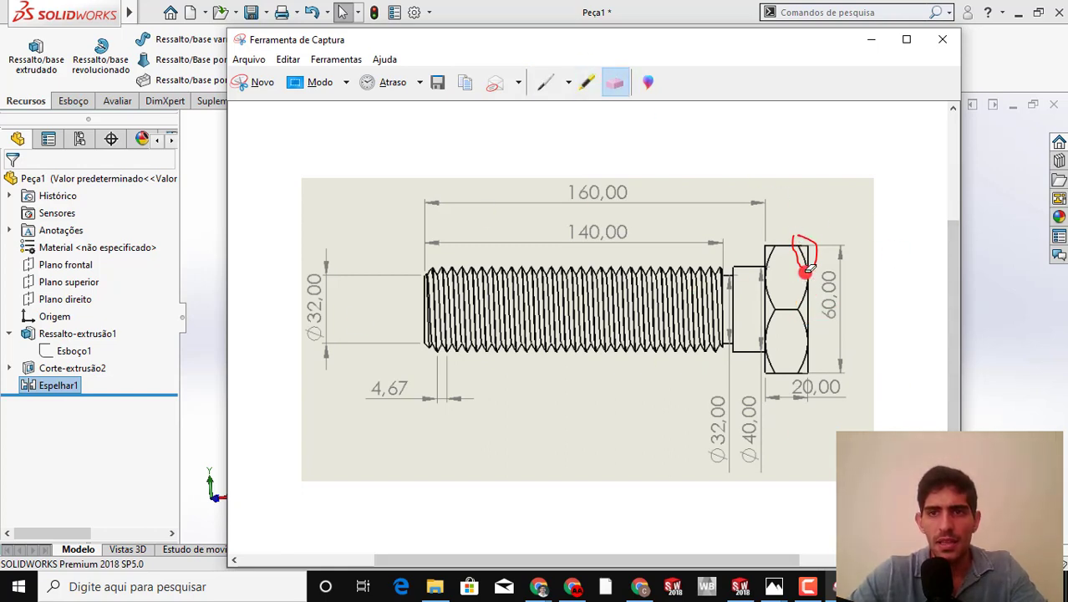
{"action": "left_click", "coordinate": [815, 249]}
Outline the bolt's shank with the red pen and put a mark beside the 160,00 length on the drawing
{"action": "left_click", "coordinate": [545, 87]}
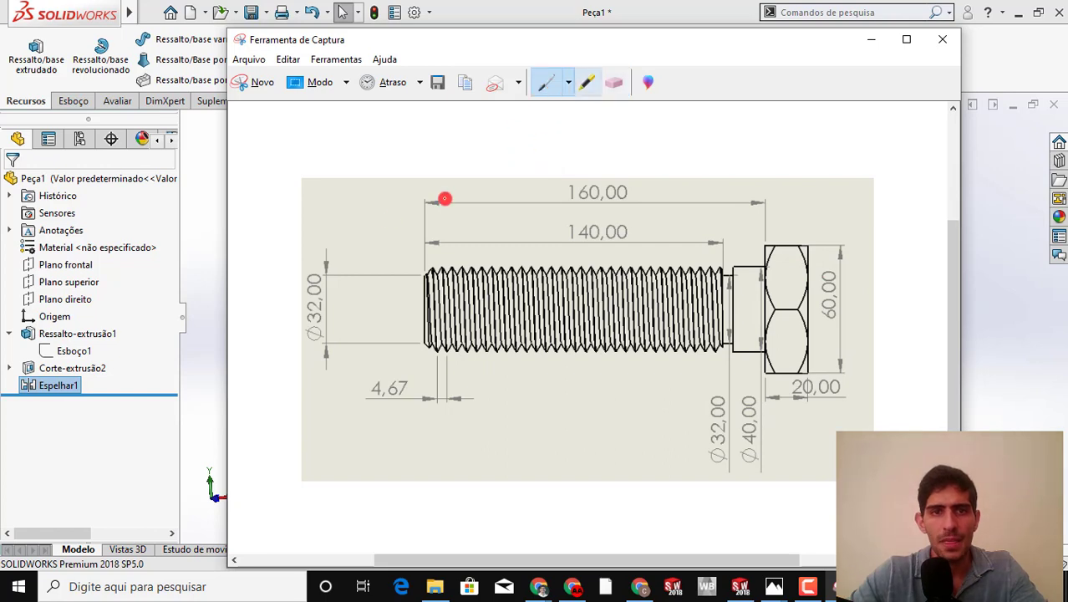
{"action": "left_click_drag", "start_coordinate": [408, 249], "coordinate": [437, 366]}
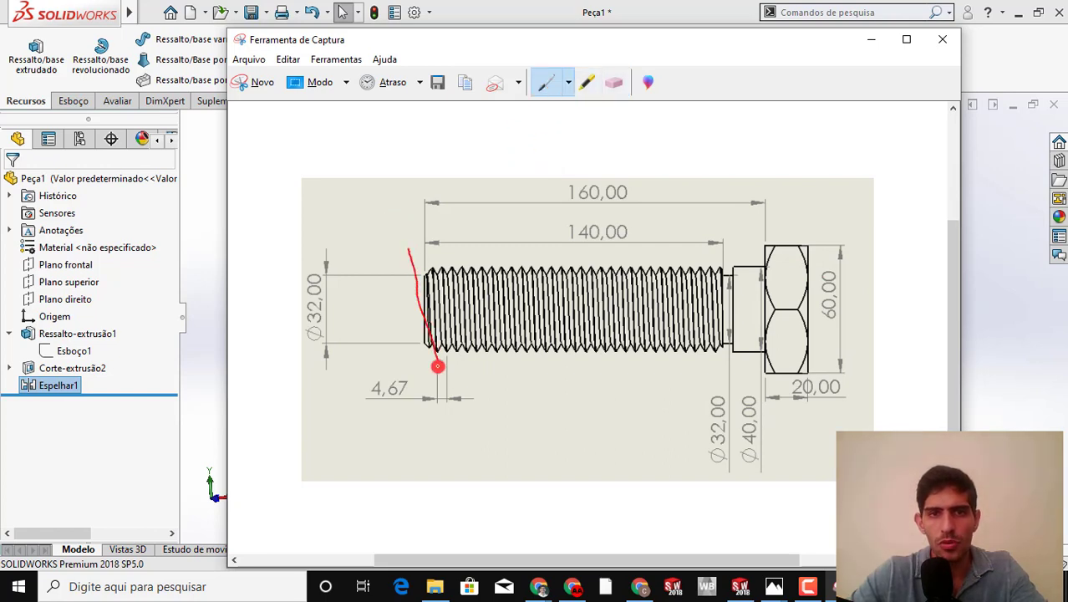
{"action": "mouse_move", "coordinate": [413, 254]}
{"action": "left_mouse_down"}
{"action": "mouse_move", "coordinate": [742, 252]}
{"action": "mouse_move", "coordinate": [768, 364]}
{"action": "mouse_move", "coordinate": [773, 466]}
{"action": "mouse_move", "coordinate": [455, 475]}
{"action": "mouse_move", "coordinate": [447, 377]}
{"action": "left_mouse_up"}
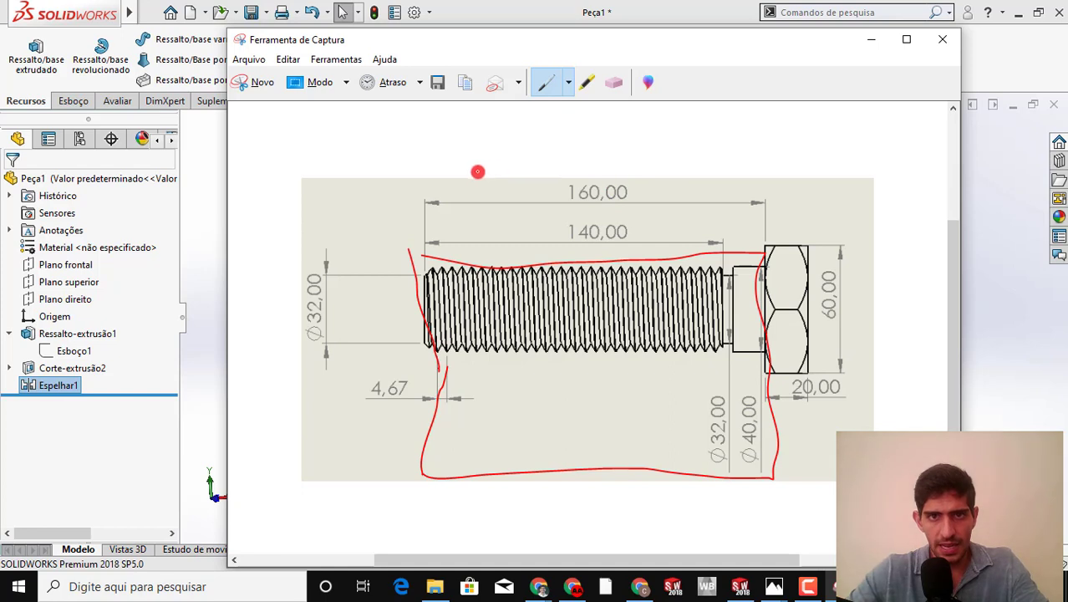
{"action": "left_click_drag", "start_coordinate": [552, 182], "coordinate": [550, 206]}
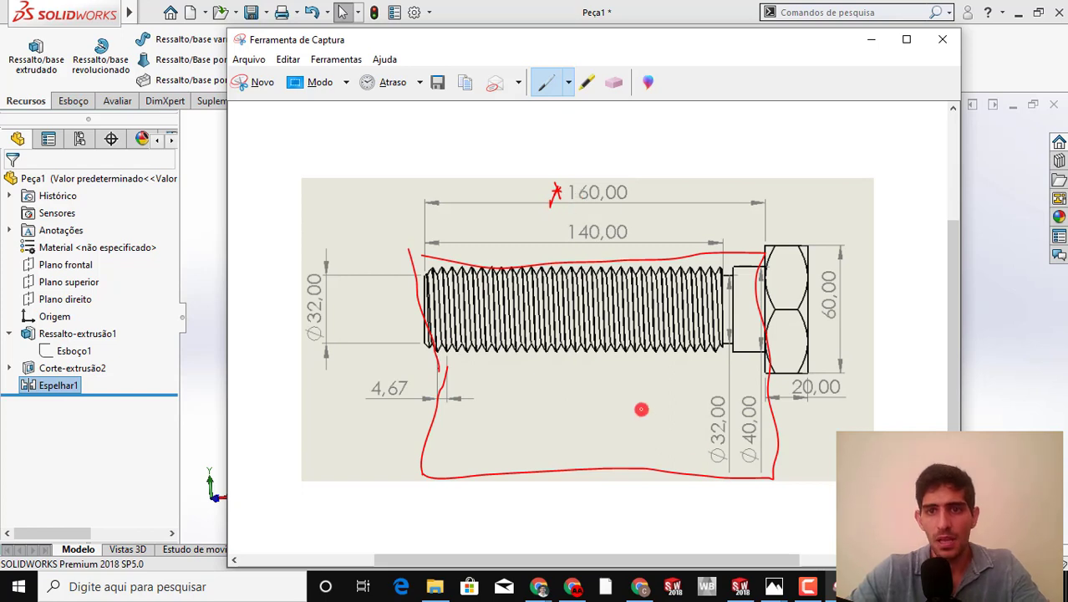
Circle the Ø40,00, Ø32,00, 4,67 and 160,00 dimensions in red, add an arrow at Ø40,00, and return to SOLIDWORKS
{"action": "mouse_move", "coordinate": [756, 468]}
{"action": "left_mouse_down"}
{"action": "mouse_move", "coordinate": [741, 400]}
{"action": "mouse_move", "coordinate": [772, 430]}
{"action": "mouse_move", "coordinate": [762, 473]}
{"action": "mouse_move", "coordinate": [748, 471]}
{"action": "left_mouse_up"}
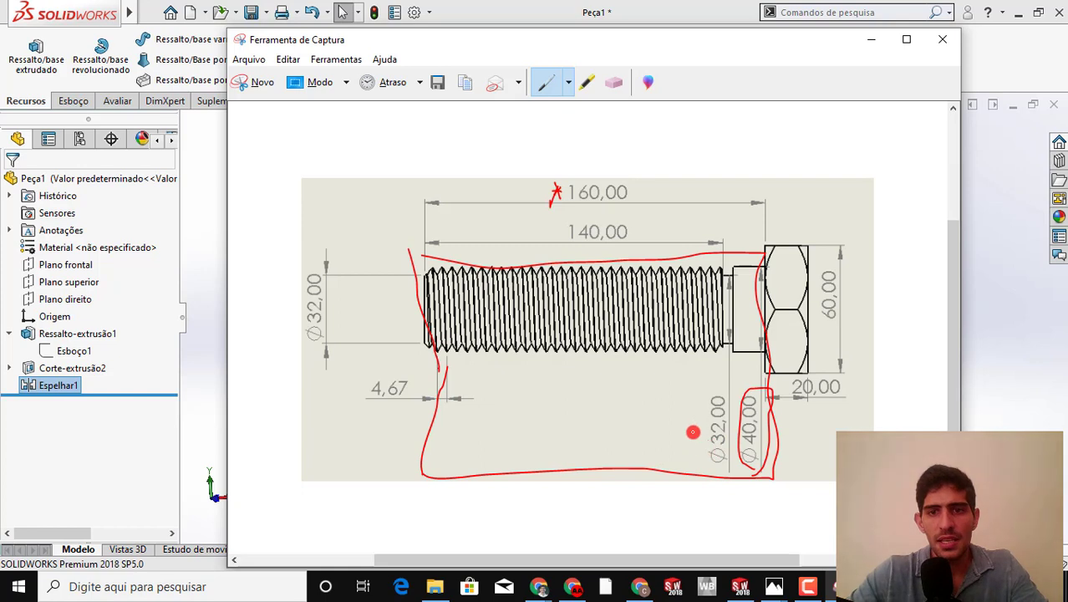
{"action": "mouse_move", "coordinate": [693, 432]}
{"action": "left_mouse_down"}
{"action": "mouse_move", "coordinate": [709, 396]}
{"action": "mouse_move", "coordinate": [738, 447]}
{"action": "mouse_move", "coordinate": [690, 467]}
{"action": "mouse_move", "coordinate": [700, 393]}
{"action": "mouse_move", "coordinate": [714, 393]}
{"action": "left_mouse_up"}
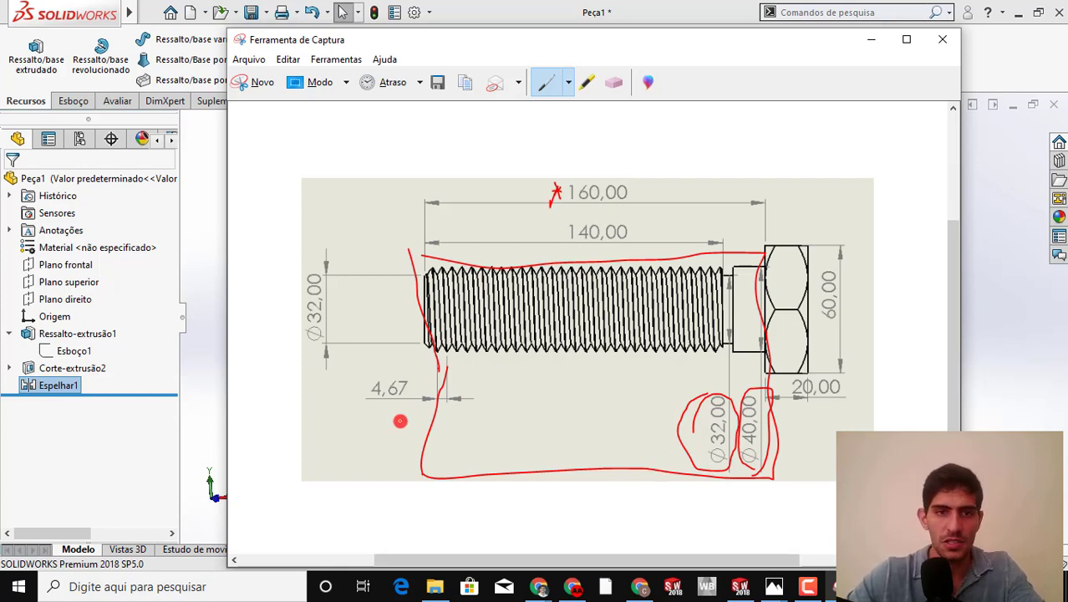
{"action": "mouse_move", "coordinate": [399, 421]}
{"action": "left_mouse_down"}
{"action": "mouse_move", "coordinate": [363, 387]}
{"action": "mouse_move", "coordinate": [477, 368]}
{"action": "mouse_move", "coordinate": [411, 412]}
{"action": "left_mouse_up"}
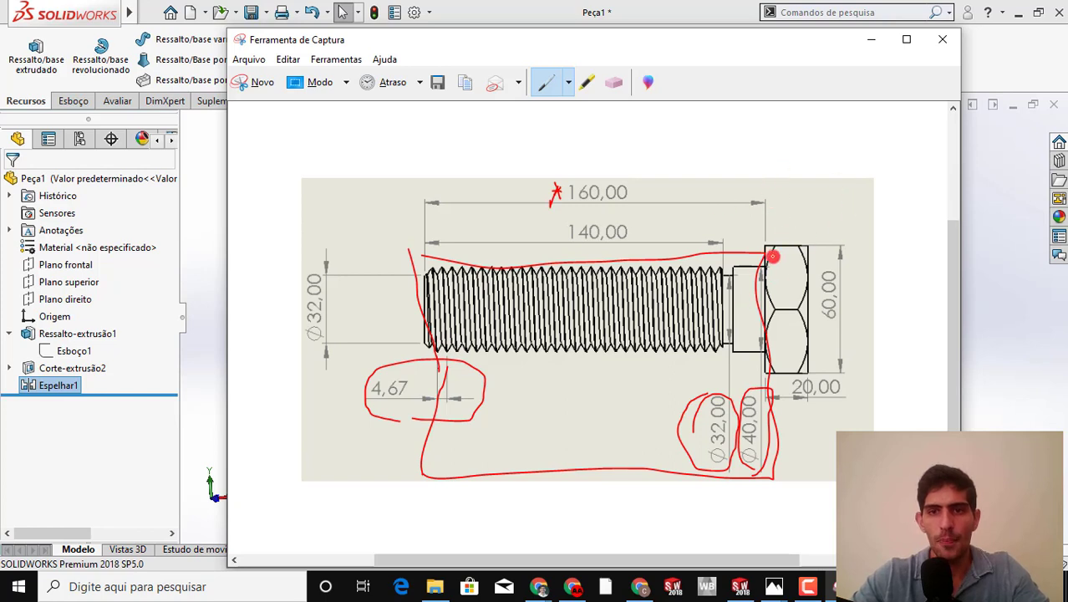
{"action": "mouse_move", "coordinate": [816, 452]}
{"action": "left_mouse_down"}
{"action": "mouse_move", "coordinate": [781, 440]}
{"action": "mouse_move", "coordinate": [791, 451]}
{"action": "left_mouse_up"}
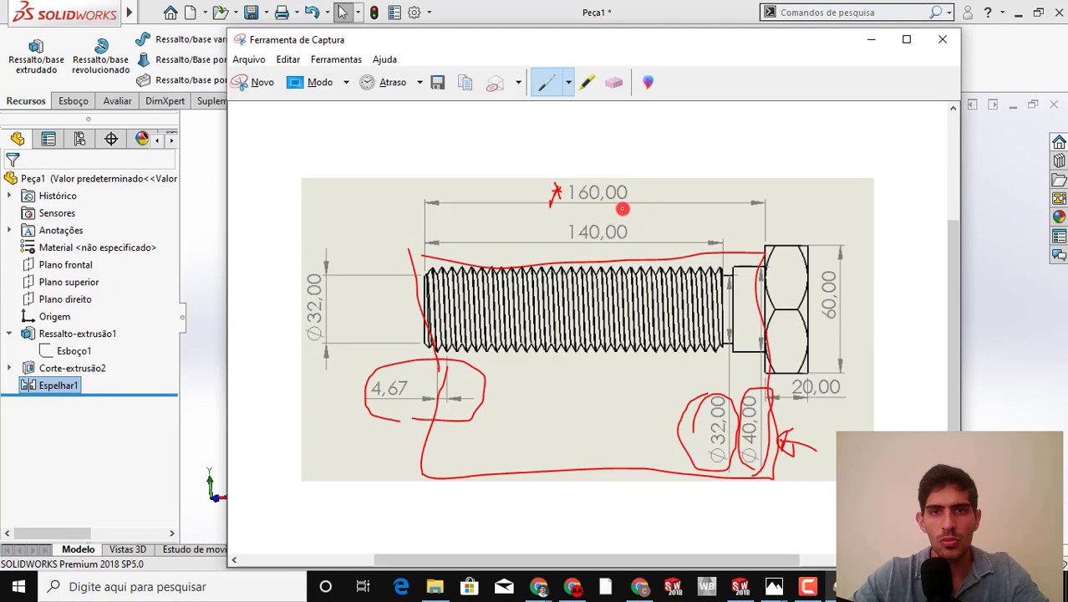
{"action": "mouse_move", "coordinate": [623, 208]}
{"action": "left_mouse_down"}
{"action": "mouse_move", "coordinate": [550, 171]}
{"action": "mouse_move", "coordinate": [641, 179]}
{"action": "left_mouse_up"}
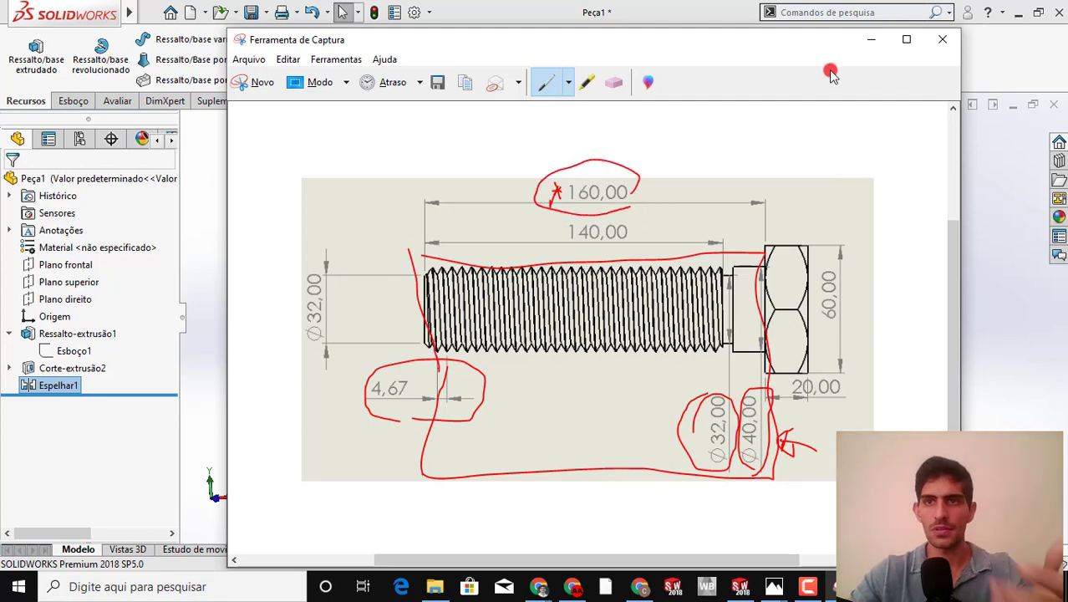
{"action": "left_click", "coordinate": [871, 39]}
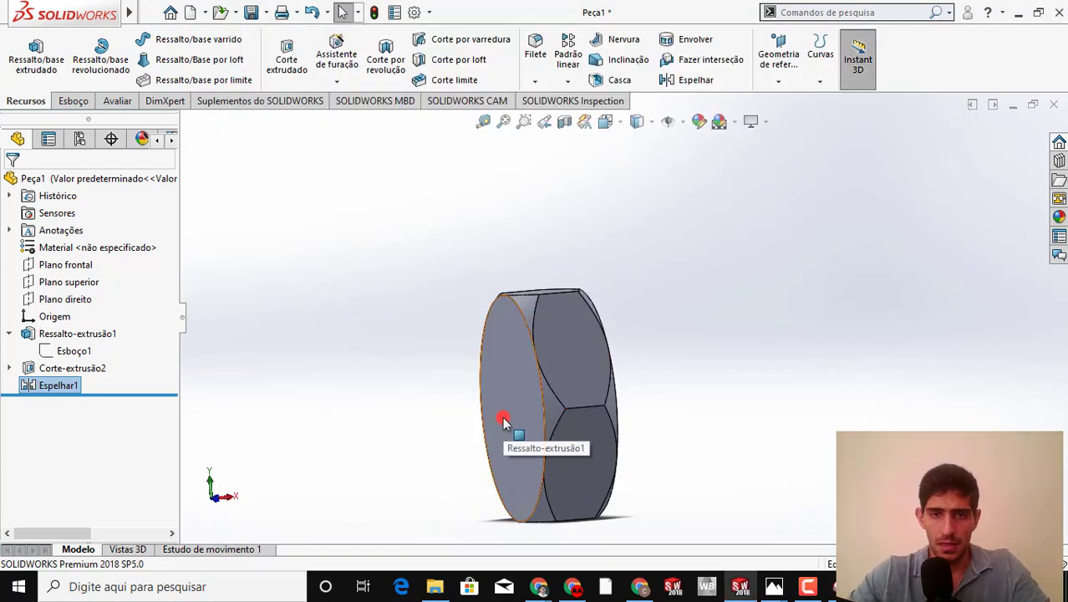
Start a sketch on the head's circular face as seen from the Direita view
{"action": "key", "text": "space"}
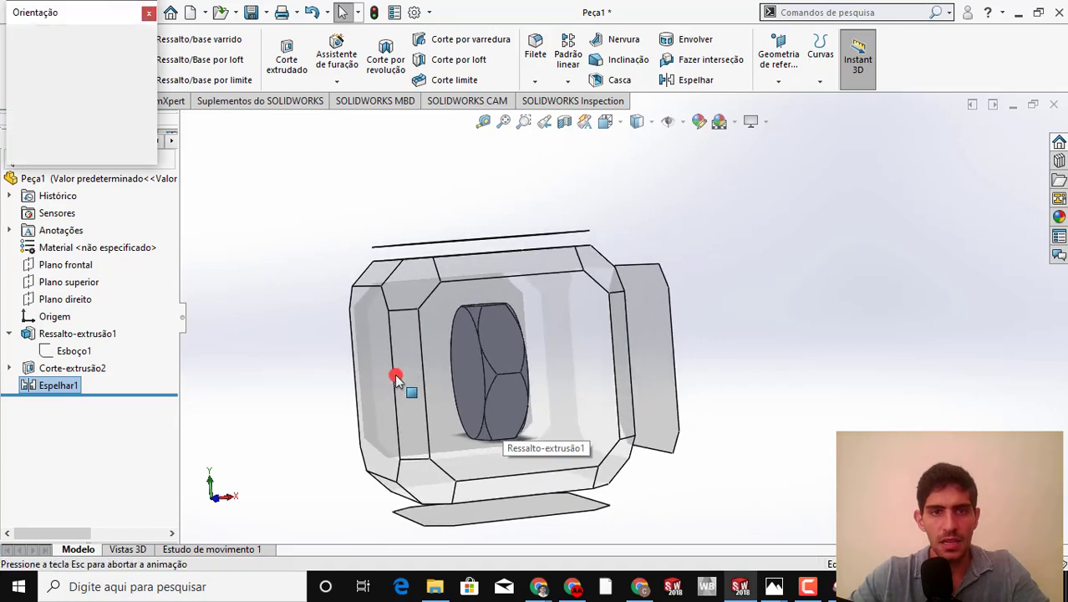
{"action": "left_click", "coordinate": [372, 378]}
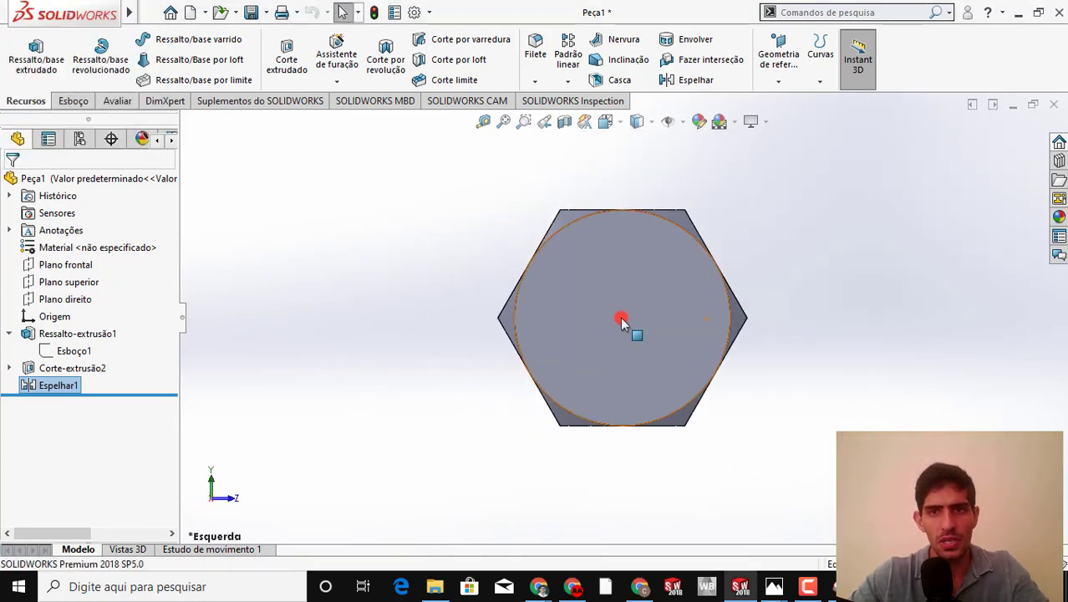
{"action": "key", "text": "space"}
{"action": "middle_click_drag", "start_coordinate": [691, 334], "coordinate": [462, 368]}
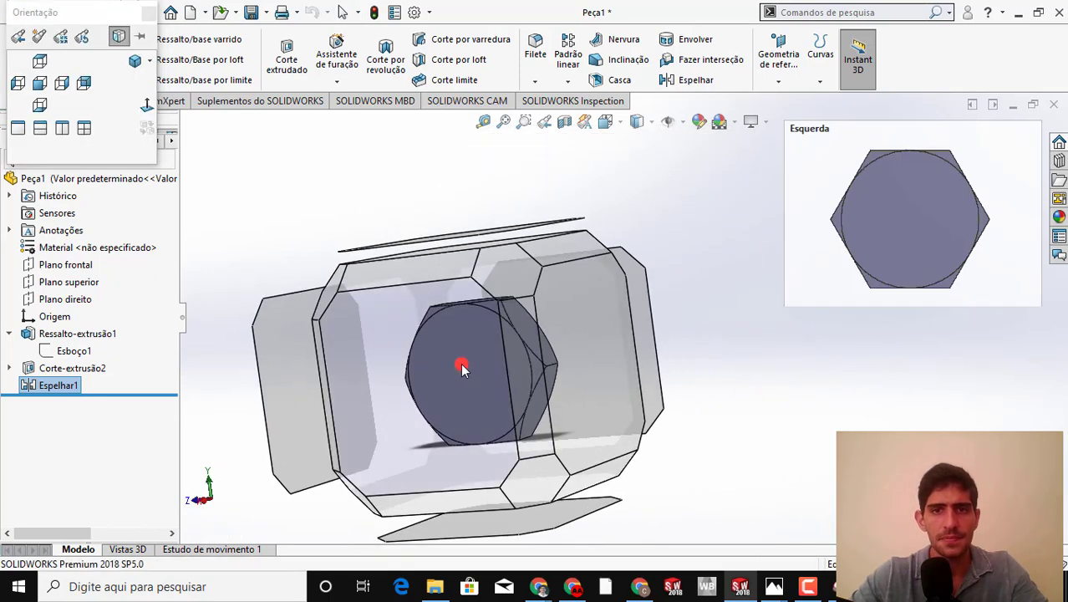
{"action": "left_click", "coordinate": [462, 367]}
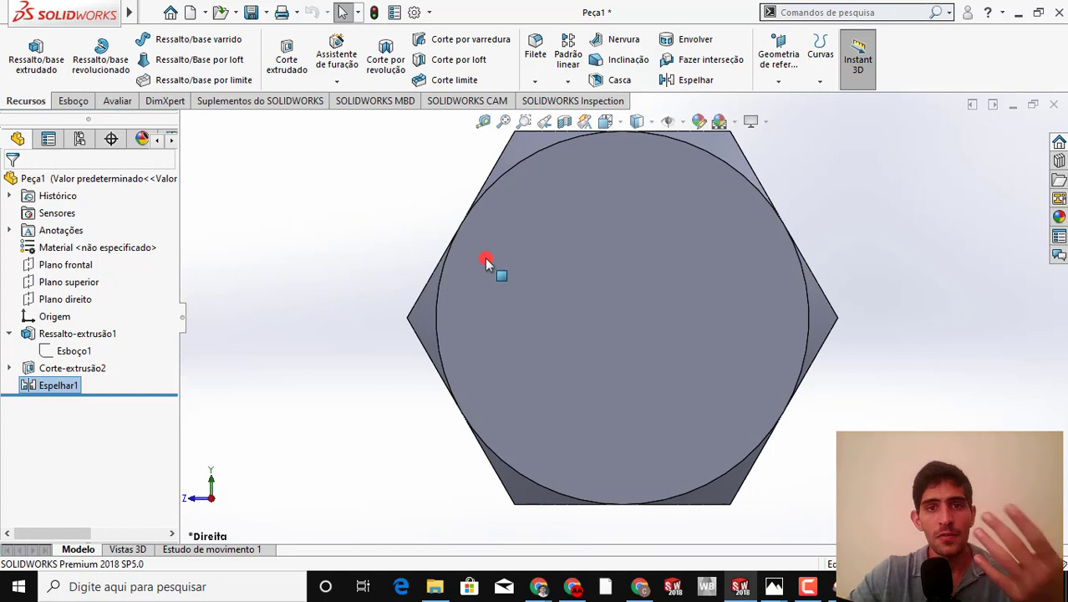
{"action": "left_click", "coordinate": [530, 265]}
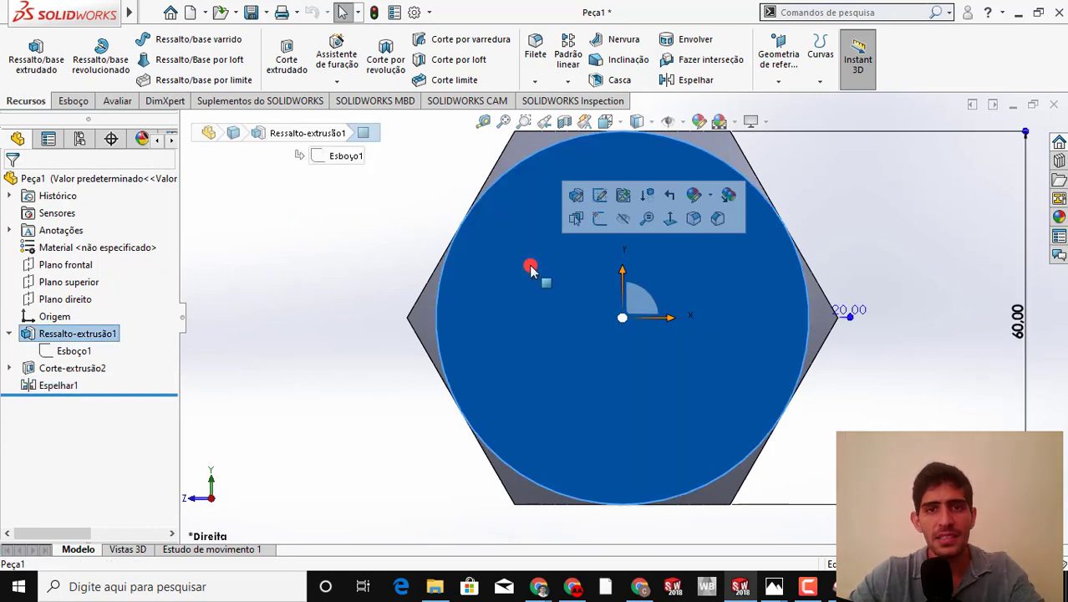
{"action": "left_click", "coordinate": [596, 219]}
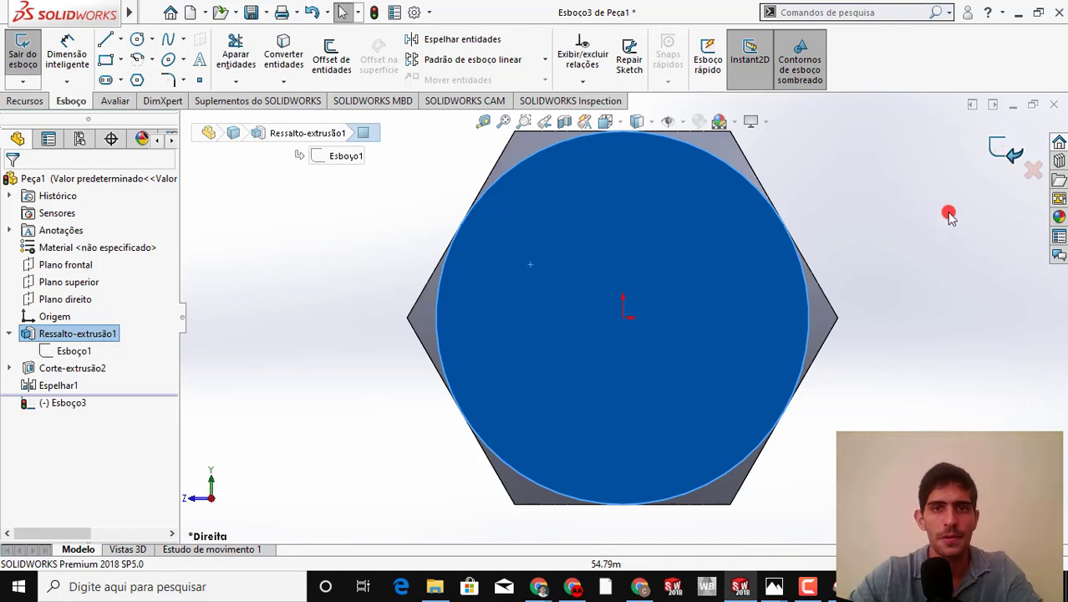
Sketch a circle about 37 mm in diameter centred on the origin of the head's circular face
{"action": "scroll", "coordinate": [846, 203], "scroll_direction": "up", "scroll_amount": 2}
{"action": "key", "text": "s"}
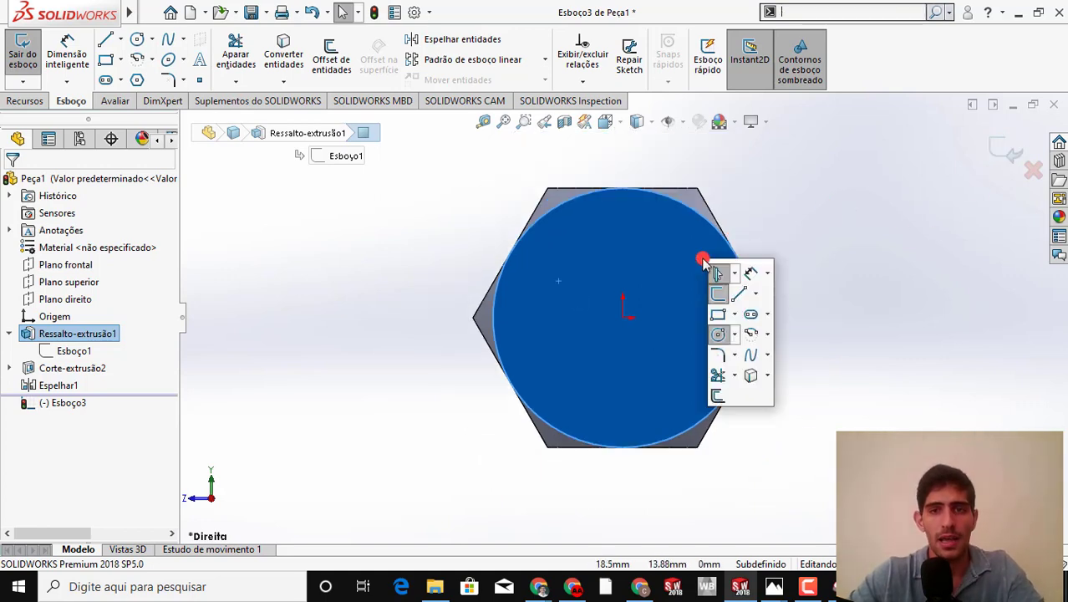
{"action": "left_click", "coordinate": [718, 336]}
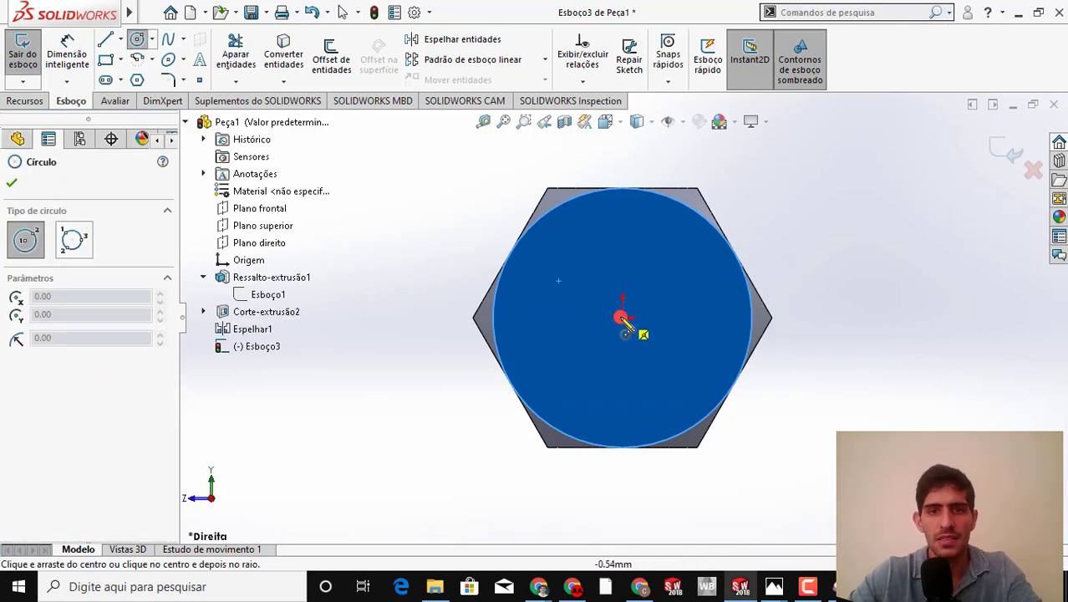
{"action": "left_click", "coordinate": [623, 317]}
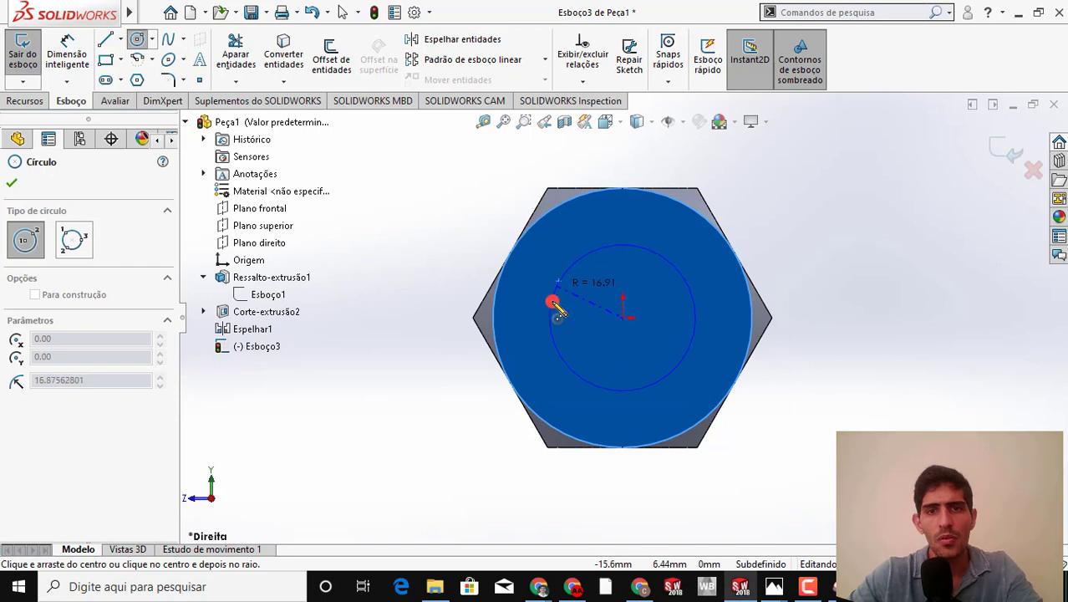
{"action": "left_click", "coordinate": [547, 337]}
Dimension the shank circle's diameter and set it to 40 mm
{"action": "key", "text": "s"}
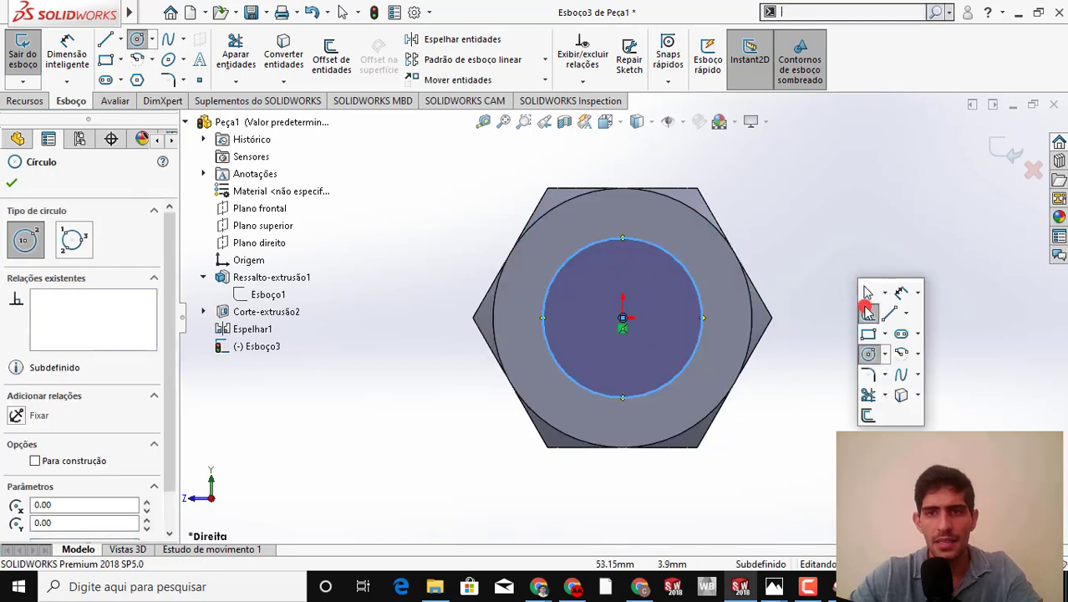
{"action": "left_click", "coordinate": [868, 310]}
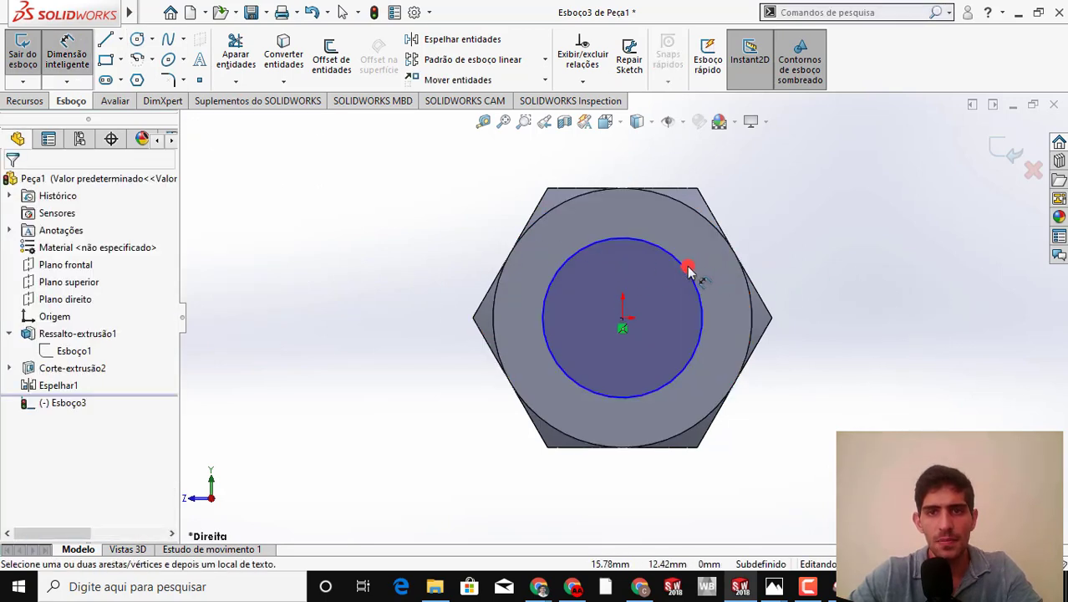
{"action": "left_click", "coordinate": [688, 270]}
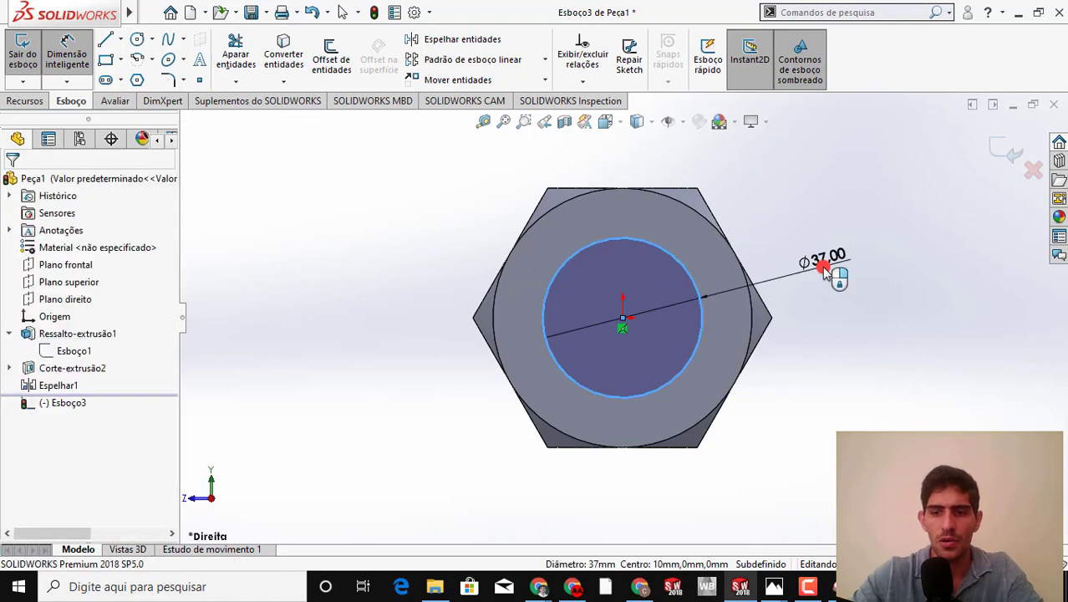
{"action": "left_click", "coordinate": [824, 274]}
{"action": "type", "text": "40"}
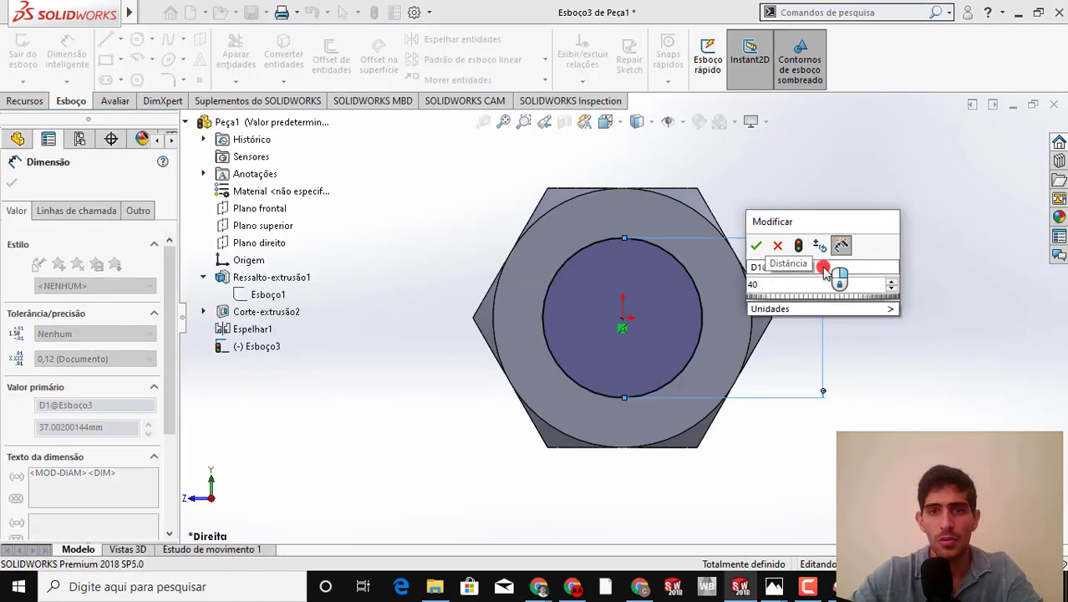
{"action": "key", "text": "Return"}
{"action": "left_click", "coordinate": [894, 299]}
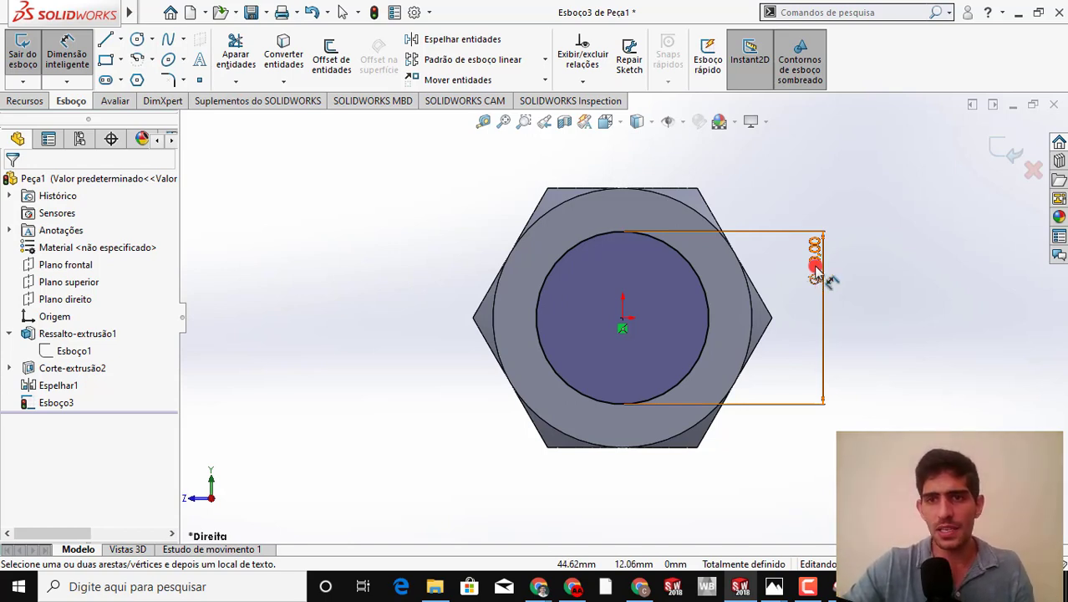
Turn the shank circle's diameter dimension into the equation =40.00mm
{"action": "left_click", "coordinate": [816, 268]}
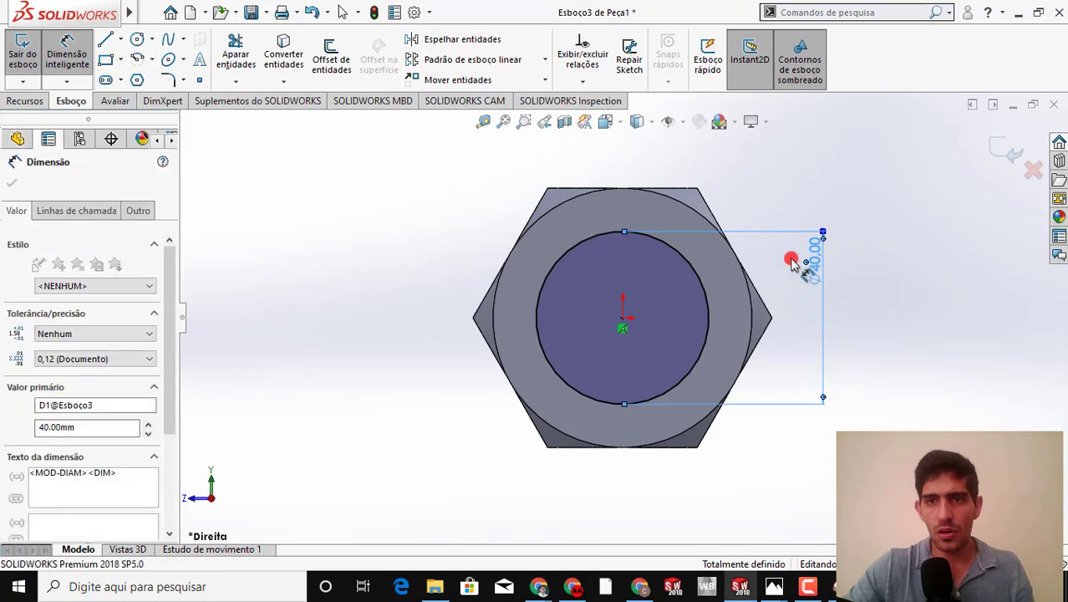
{"action": "double_click", "coordinate": [792, 264]}
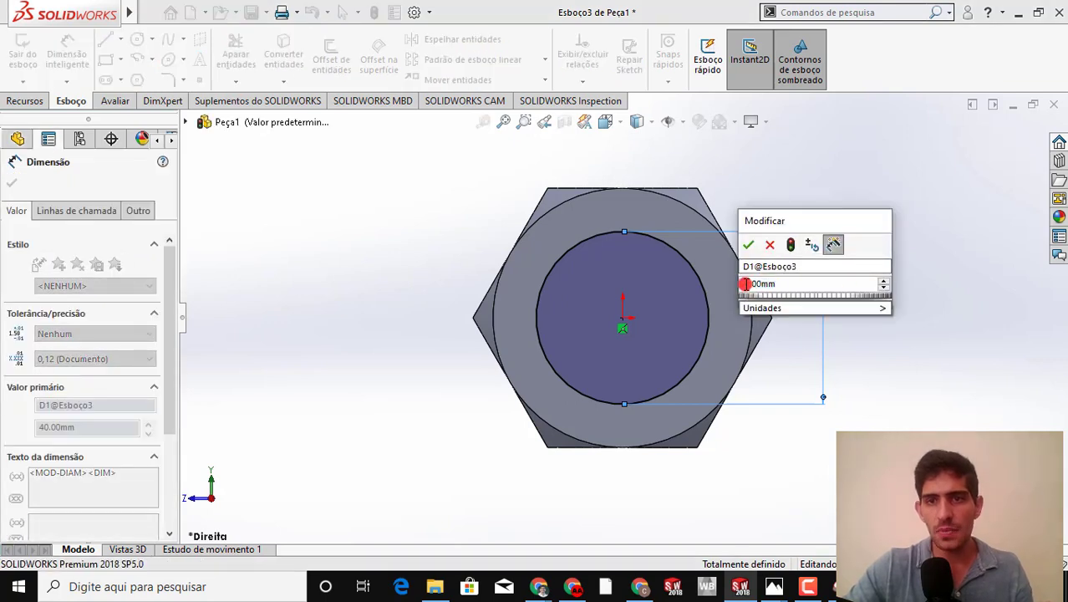
{"action": "left_click", "coordinate": [744, 284]}
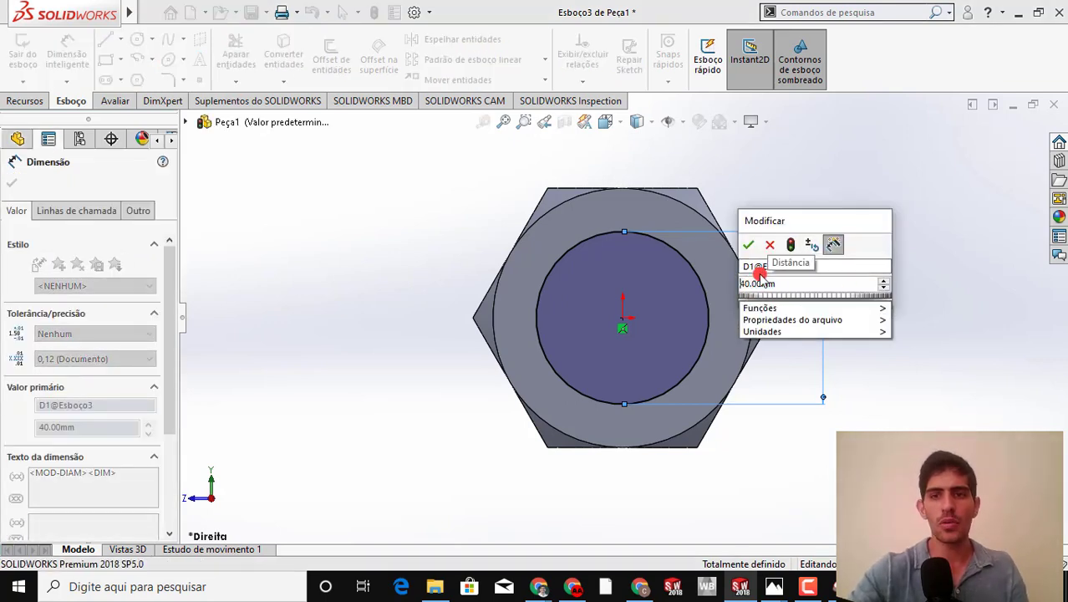
{"action": "type", "text": "="}
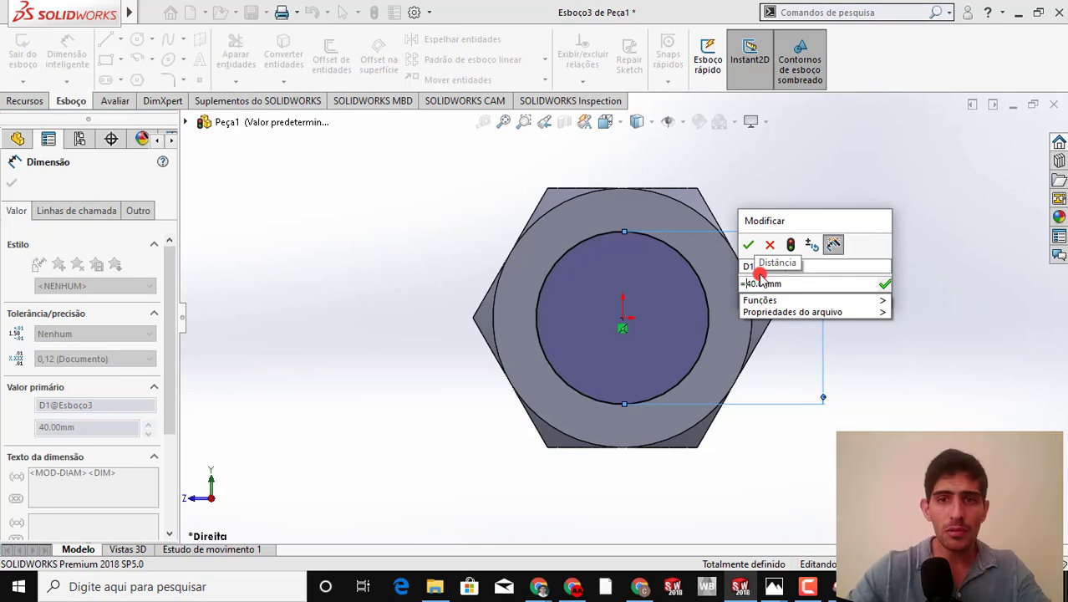
{"action": "mouse_move", "coordinate": [752, 314]}
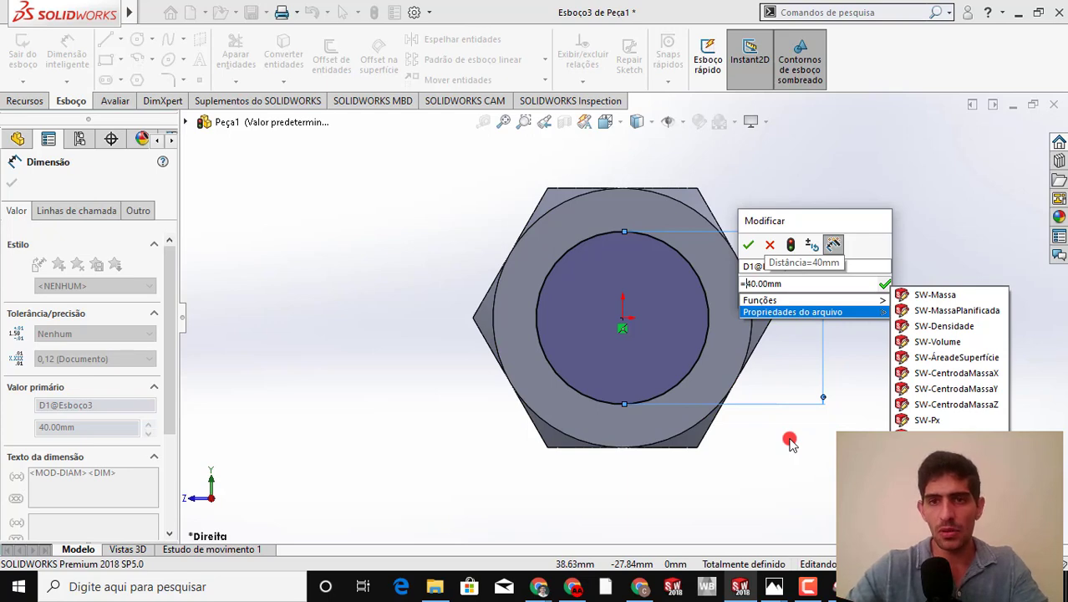
{"action": "key", "text": "Return"}
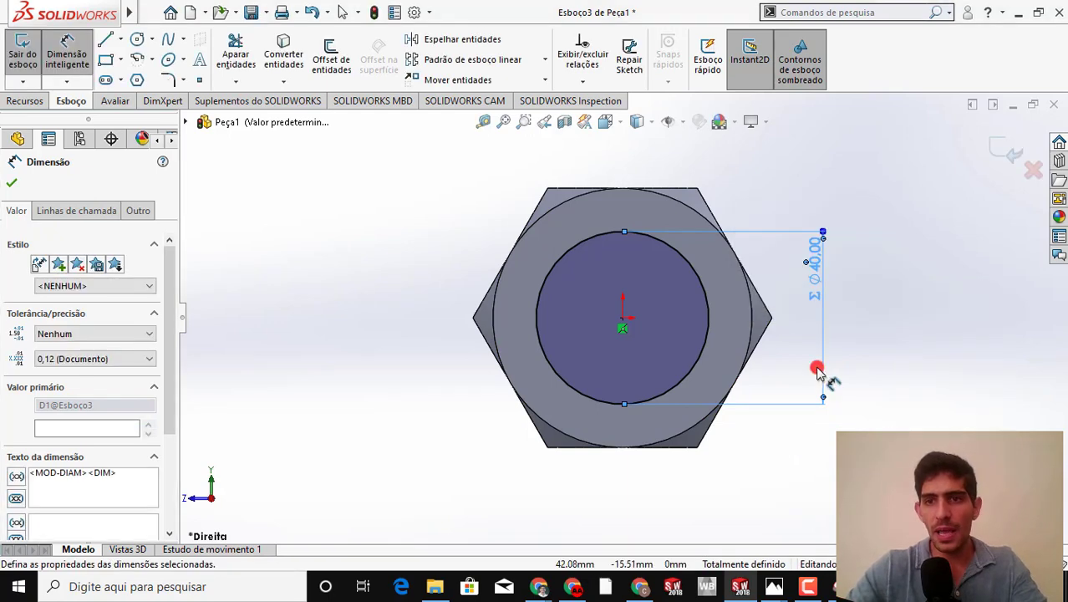
{"action": "left_click", "coordinate": [919, 347]}
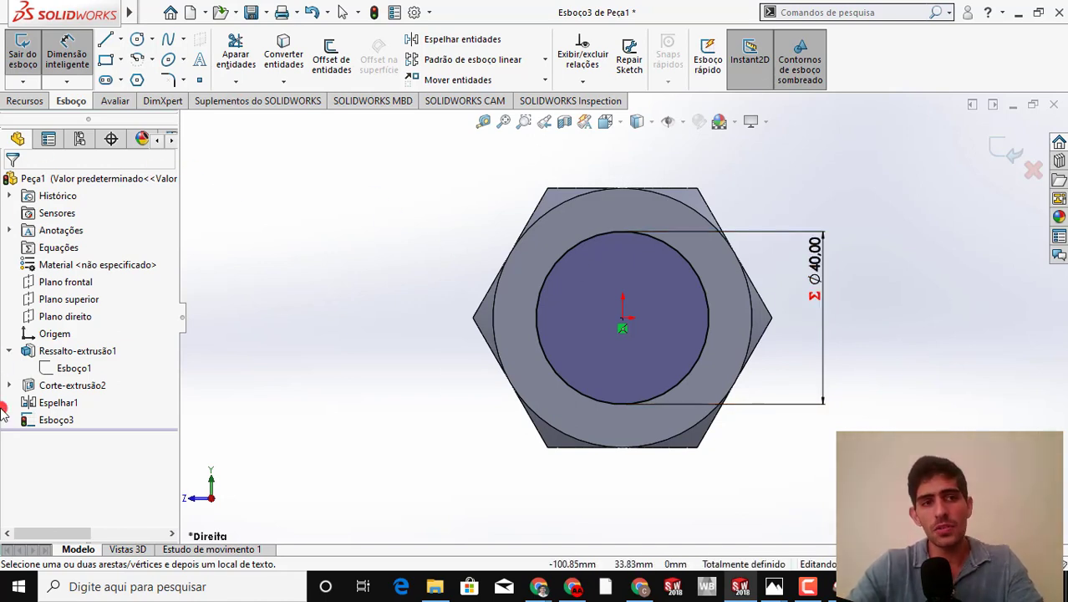
Look at the options offered for the Equações folder in the feature tree and dismiss them
{"action": "left_click", "coordinate": [31, 247]}
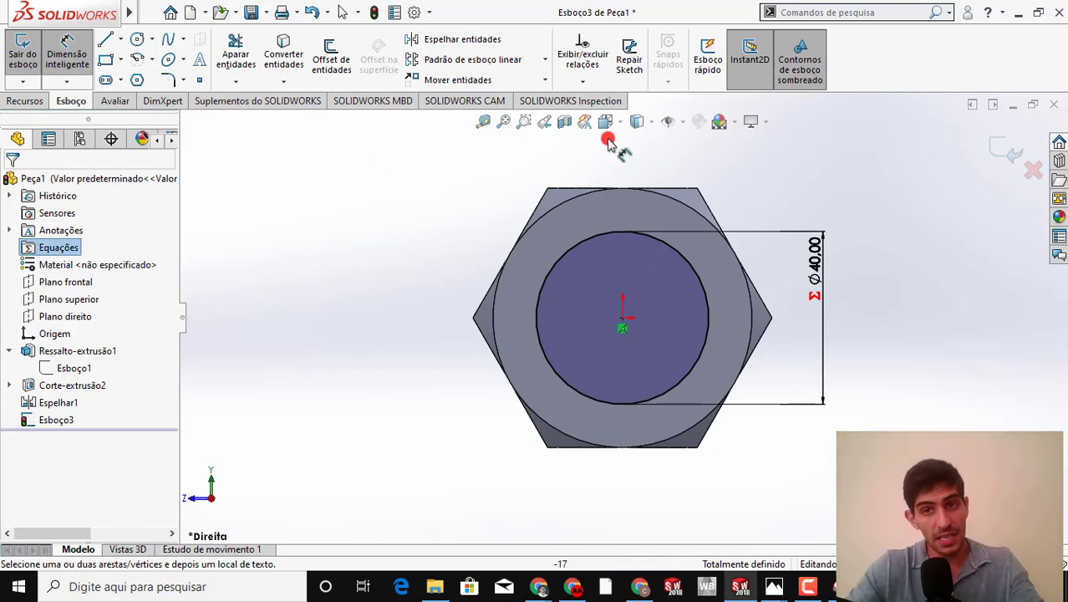
{"action": "right_click", "coordinate": [59, 249]}
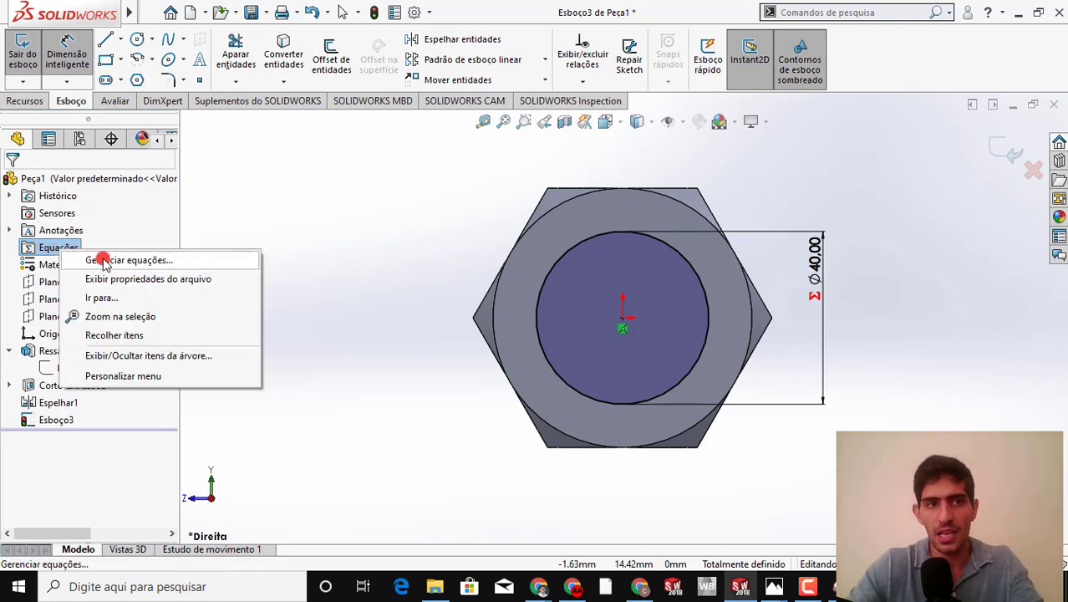
{"action": "left_click", "coordinate": [381, 196]}
Check the shank length on the drawing and extrude the circle 160 mm as a blind boss merged with the head
{"action": "middle_click_drag", "start_coordinate": [819, 266], "coordinate": [733, 274]}
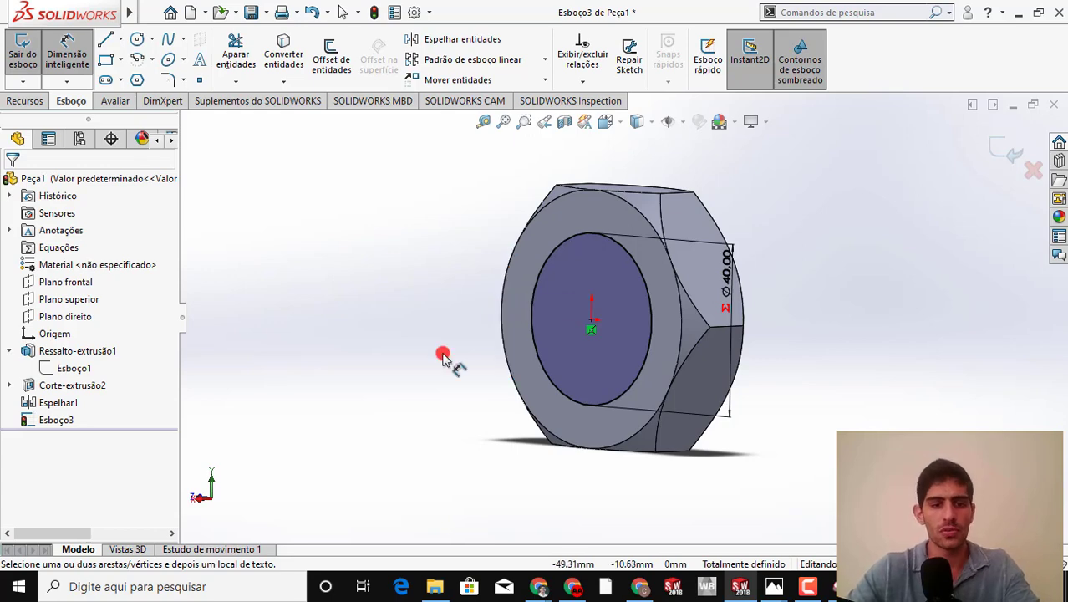
{"action": "key", "text": "alt+Tab"}
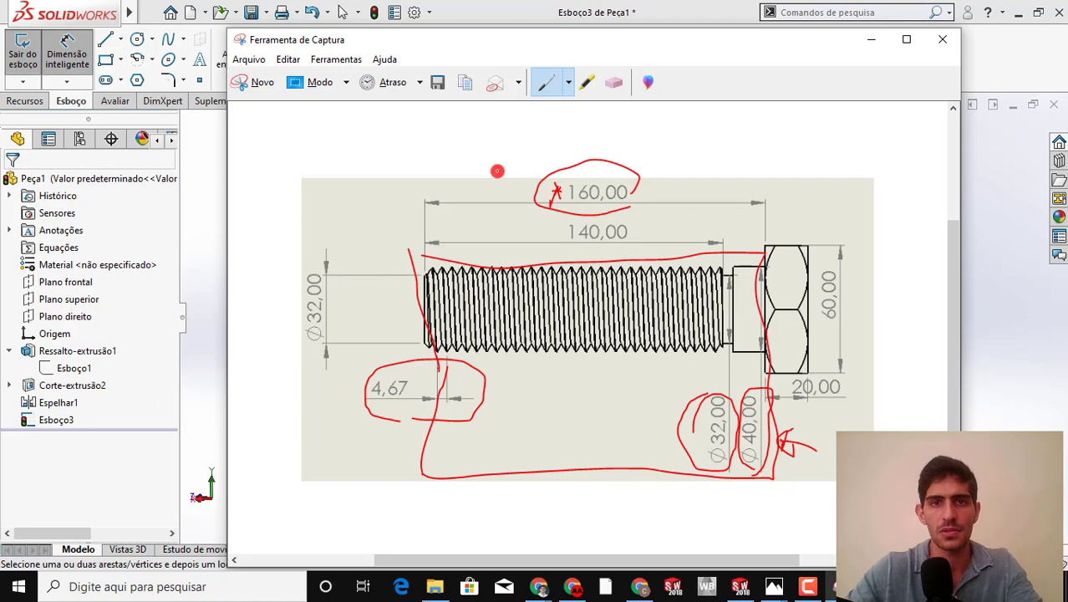
{"action": "key", "text": "alt+Tab"}
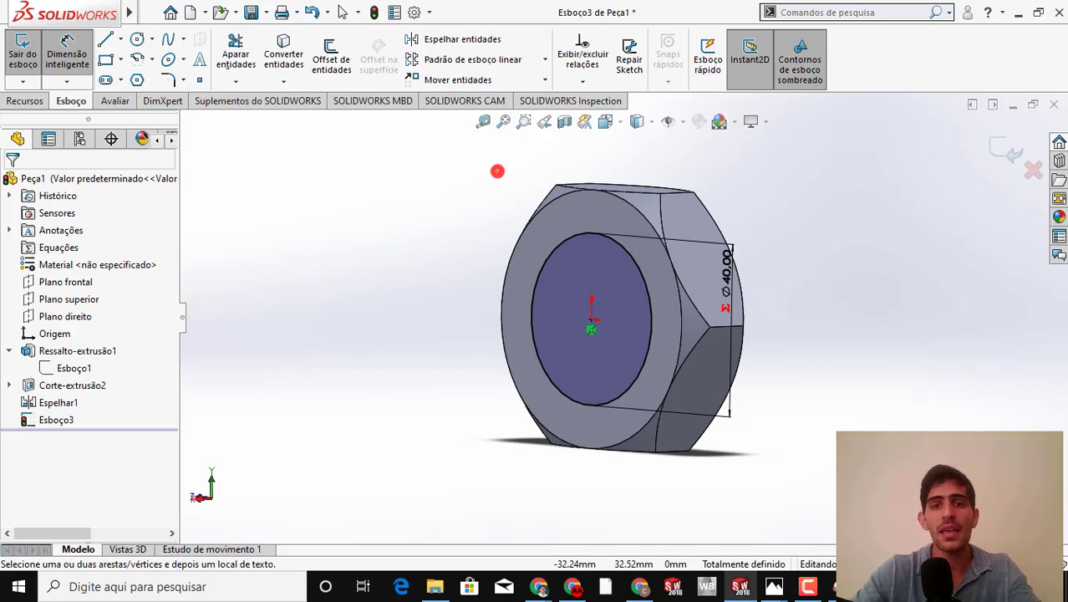
{"action": "left_click", "coordinate": [24, 100]}
{"action": "left_click", "coordinate": [27, 72]}
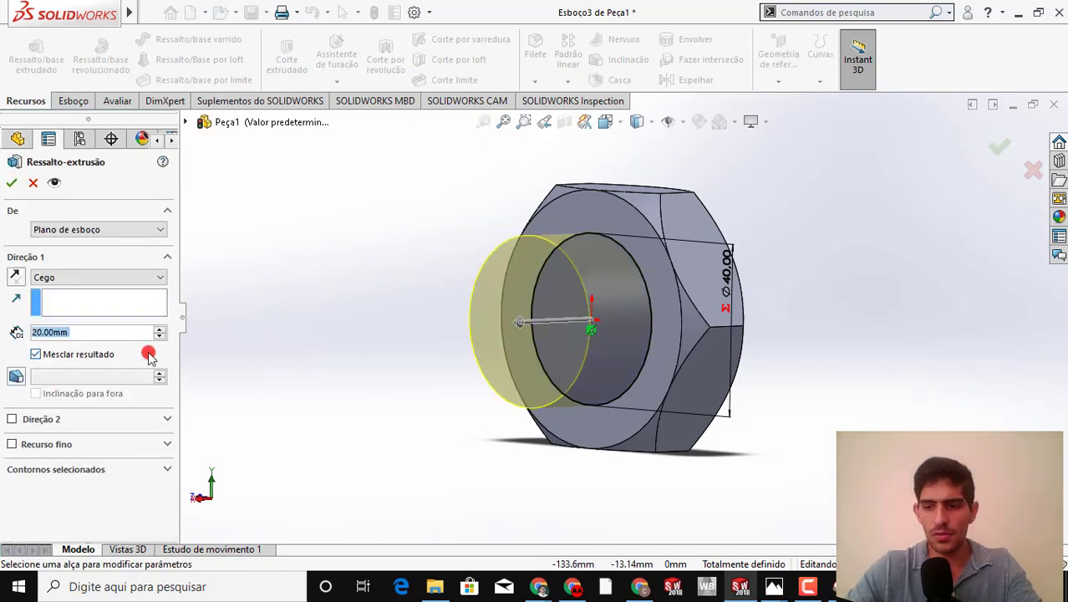
{"action": "type", "text": "160"}
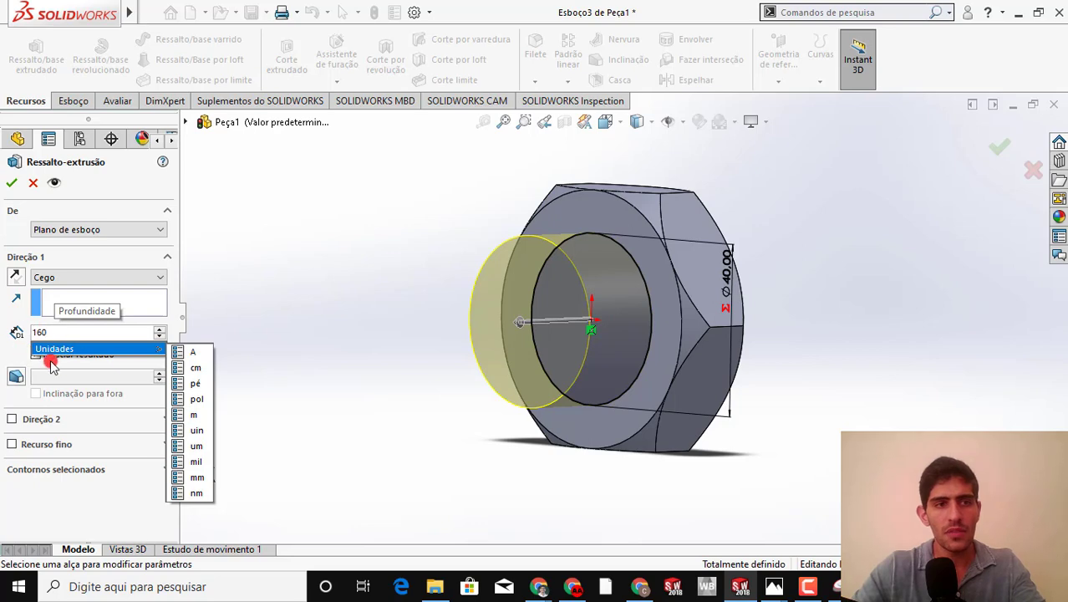
{"action": "key", "text": "Return"}
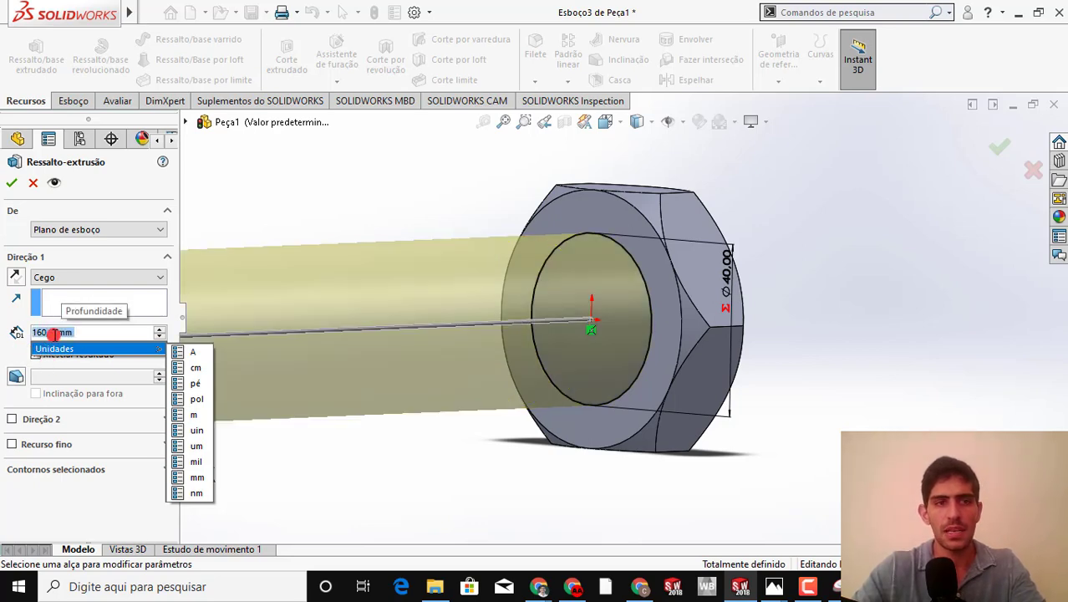
{"action": "scroll", "coordinate": [377, 396], "scroll_direction": "up", "scroll_amount": 5}
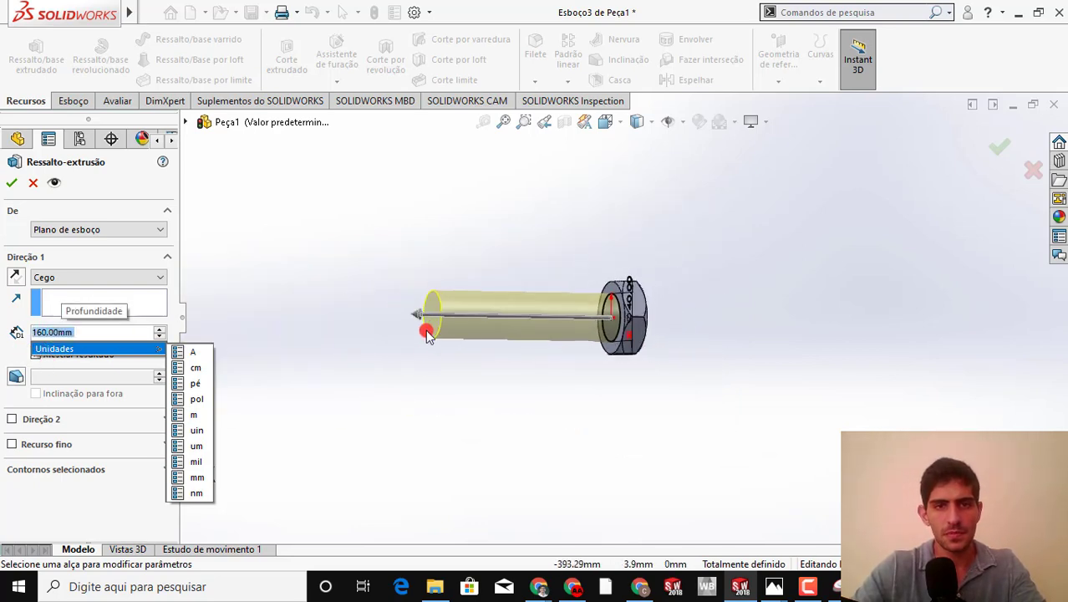
{"action": "left_click", "coordinate": [15, 184]}
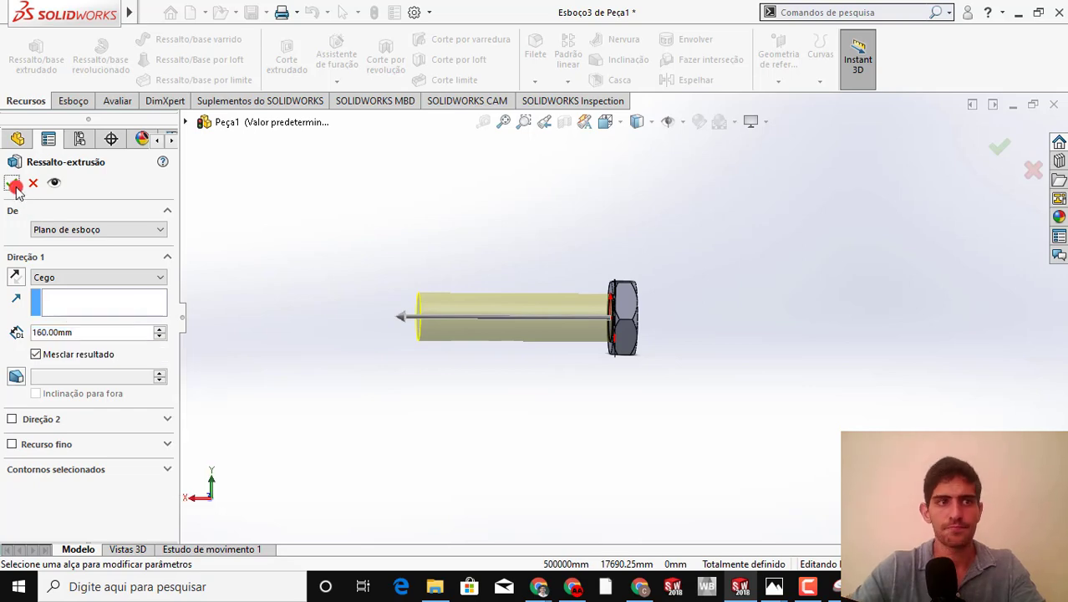
{"action": "left_click", "coordinate": [12, 185]}
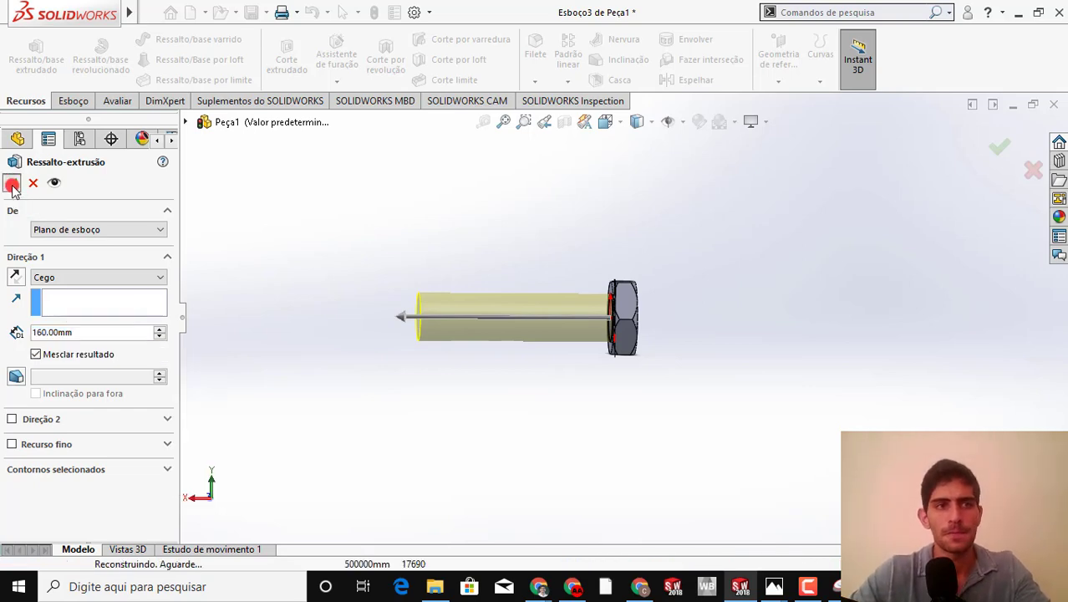
{"action": "scroll", "coordinate": [305, 313], "scroll_direction": "down", "scroll_amount": 3}
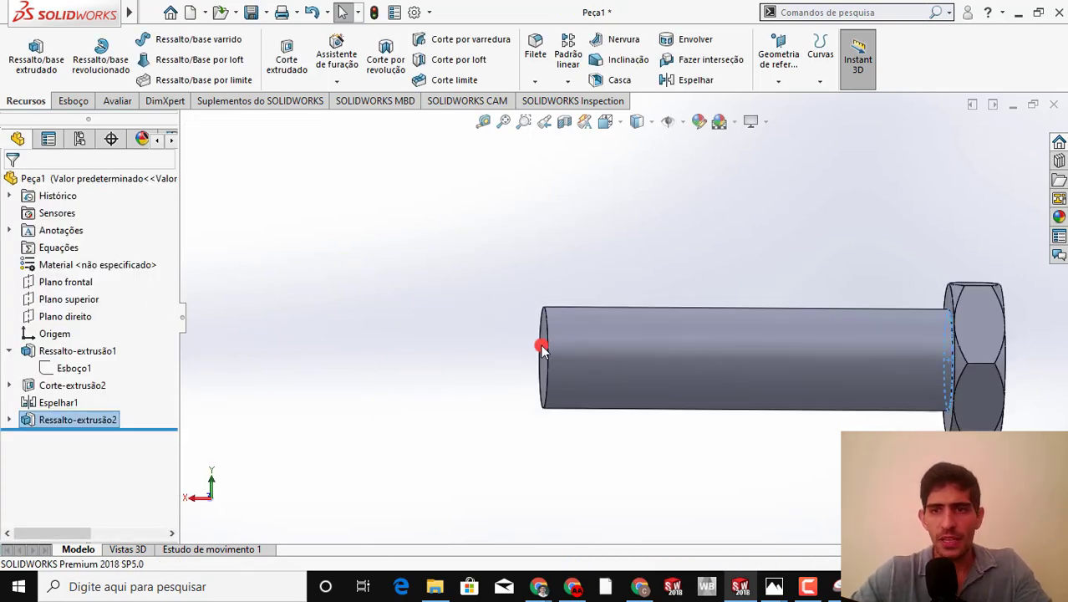
{"action": "scroll", "coordinate": [615, 346], "scroll_direction": "up", "scroll_amount": 3}
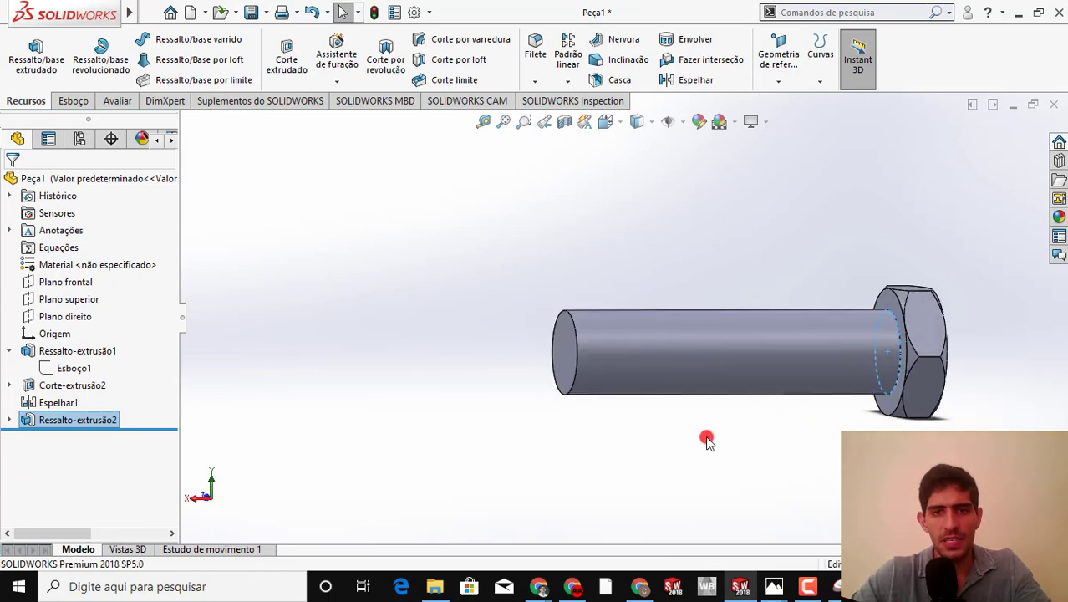
Switch to the drawing in Ferramenta de Captura, circle the corner at the shank's free end in red and write "4 x 45" above it
{"action": "key", "text": "alt+Tab"}
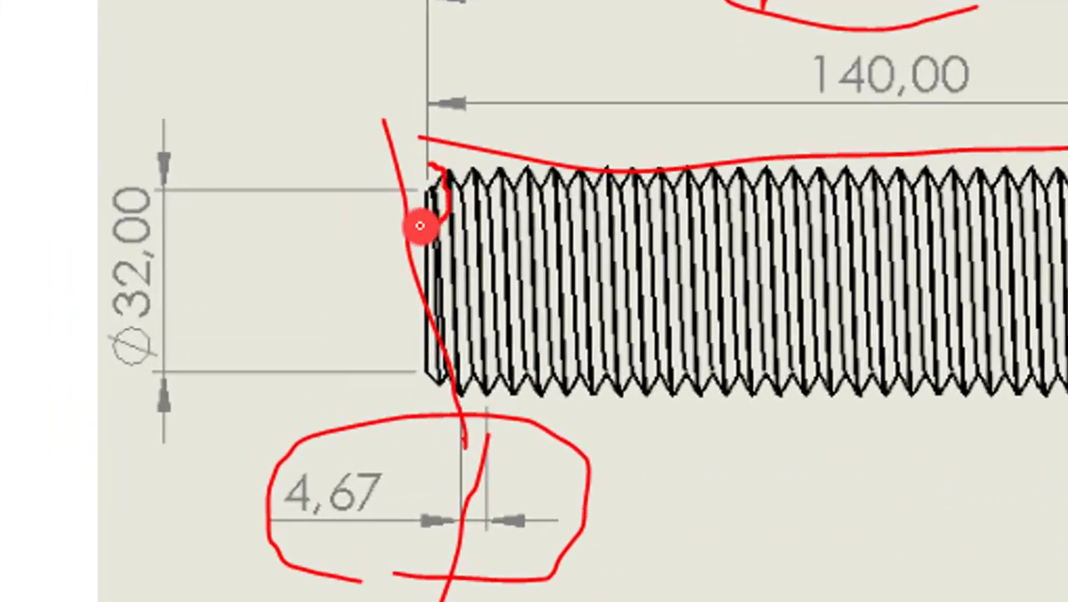
{"action": "mouse_move", "coordinate": [422, 289]}
{"action": "left_mouse_down"}
{"action": "mouse_move", "coordinate": [417, 263]}
{"action": "mouse_move", "coordinate": [428, 265]}
{"action": "left_mouse_up"}
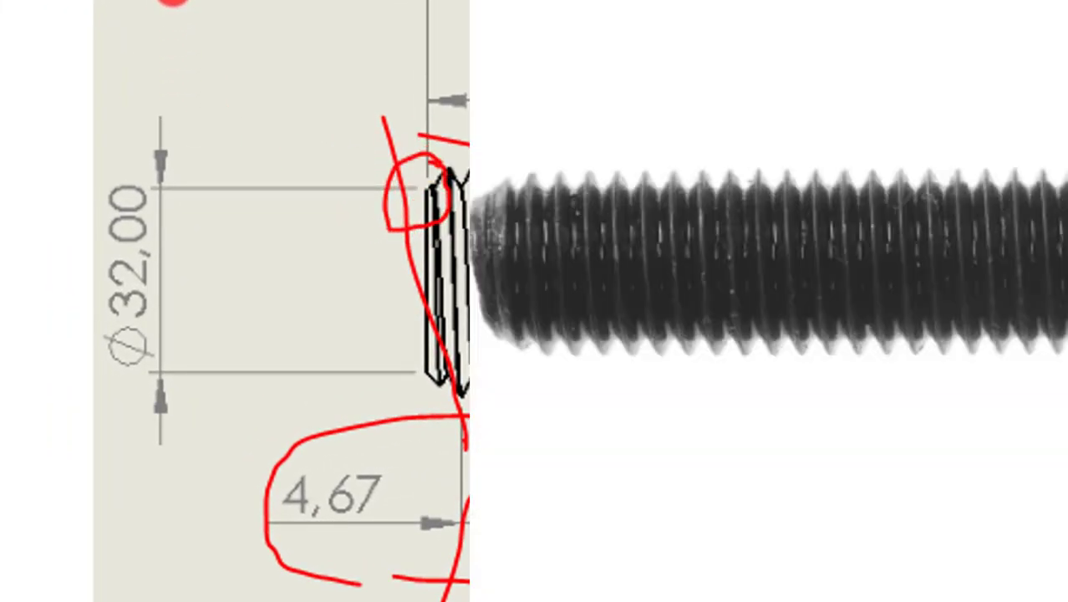
{"action": "left_click_drag", "start_coordinate": [181, 16], "coordinate": [194, 43]}
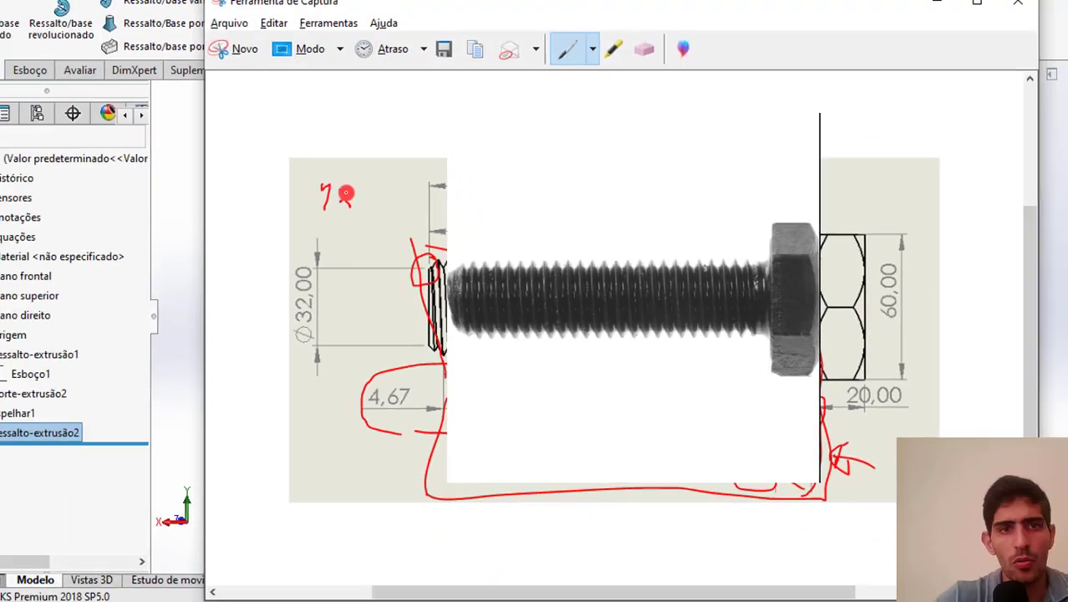
{"action": "left_click_drag", "start_coordinate": [346, 194], "coordinate": [382, 220]}
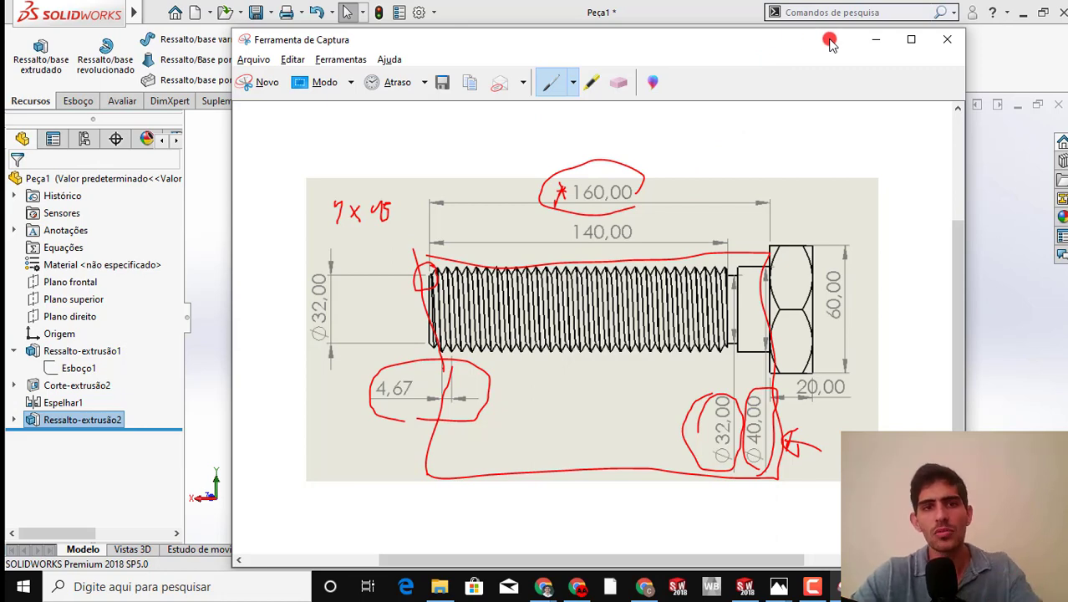
Return to SOLIDWORKS and chamfer the circular edge at the shank's free end with a 4 mm distance and 45° angle
{"action": "left_click", "coordinate": [875, 40]}
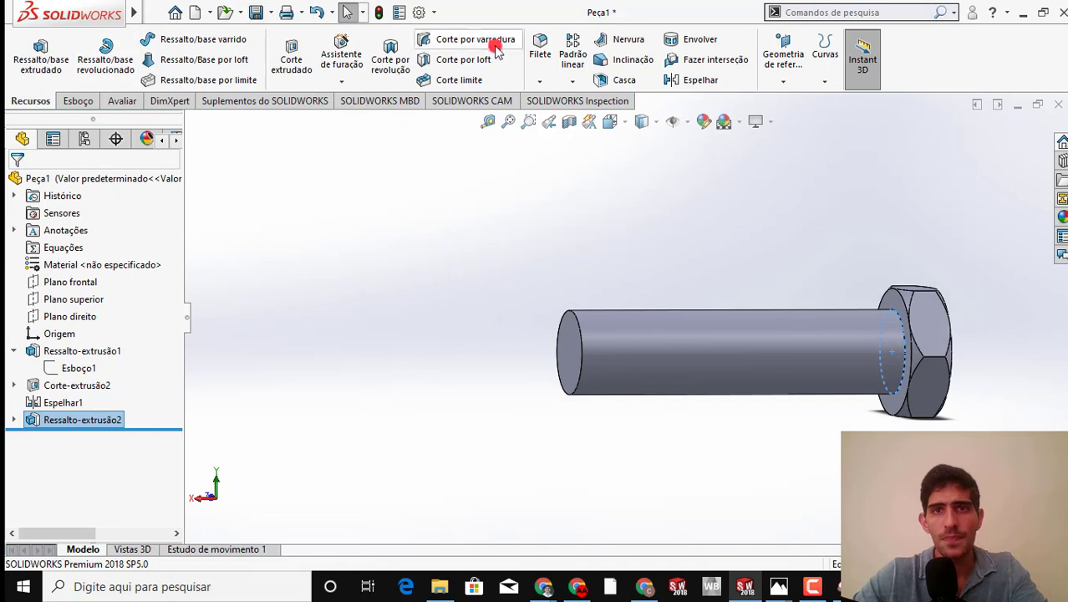
{"action": "left_click", "coordinate": [536, 83]}
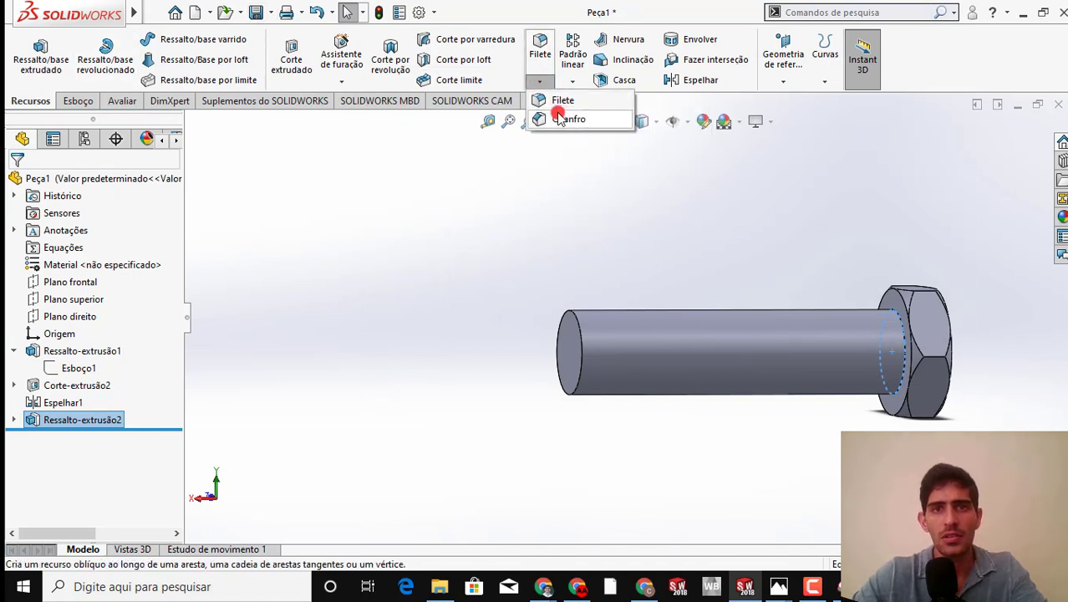
{"action": "left_click", "coordinate": [551, 121]}
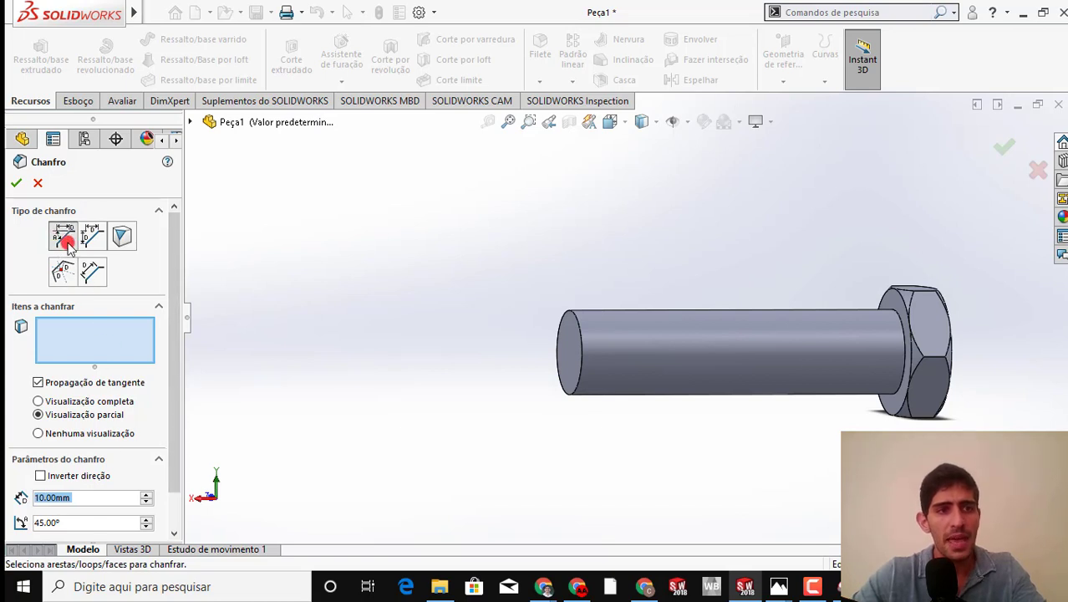
{"action": "left_click_drag", "start_coordinate": [171, 278], "coordinate": [173, 311]}
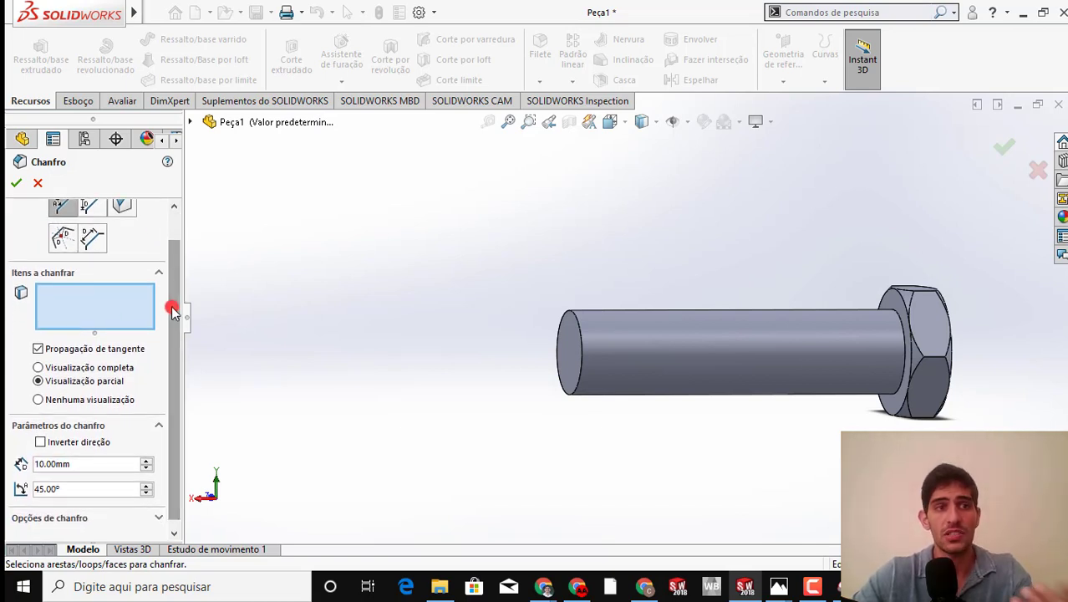
{"action": "left_click", "coordinate": [573, 319]}
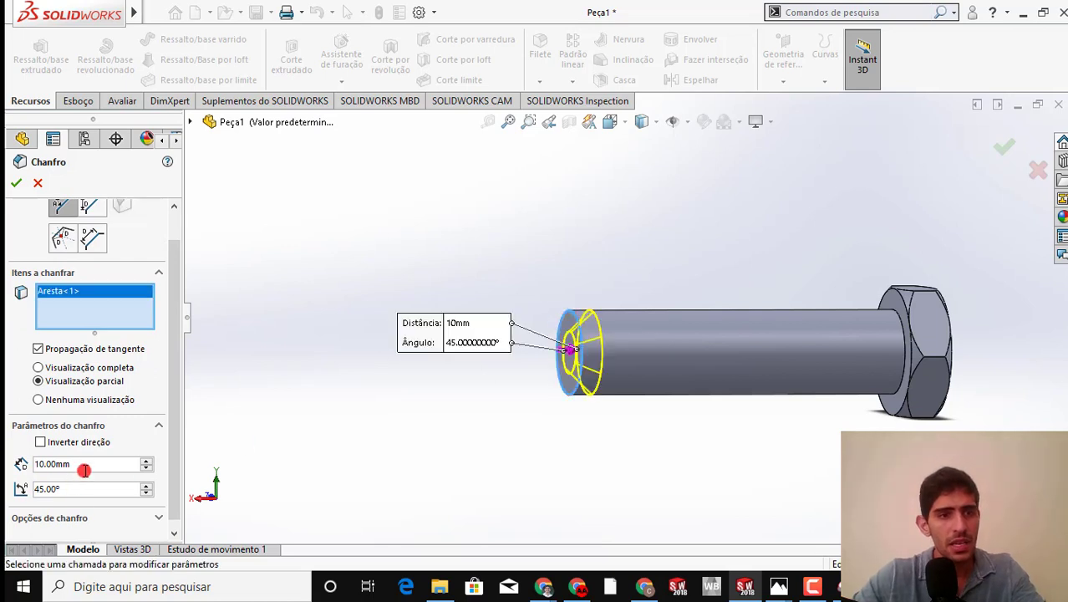
{"action": "left_click_drag", "start_coordinate": [82, 468], "coordinate": [27, 469]}
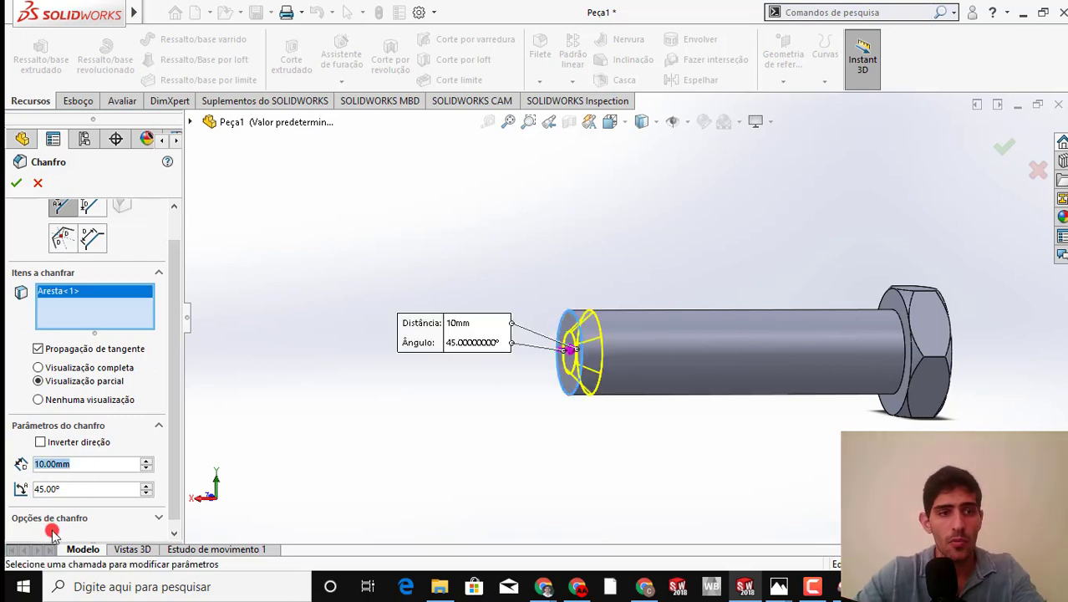
{"action": "type", "text": "4"}
{"action": "key", "text": "Return"}
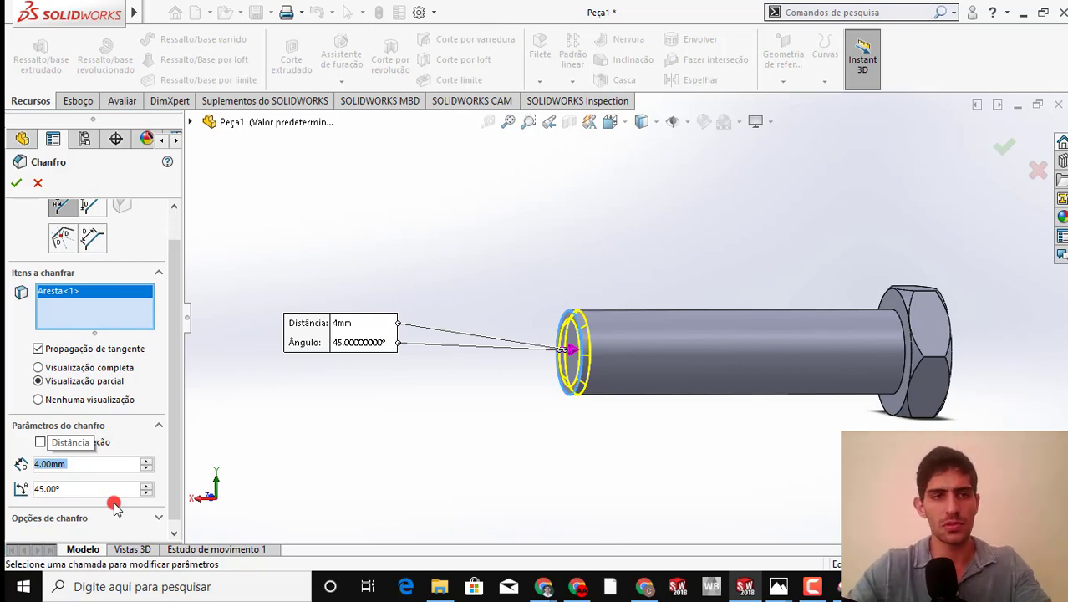
{"action": "left_click", "coordinate": [14, 183]}
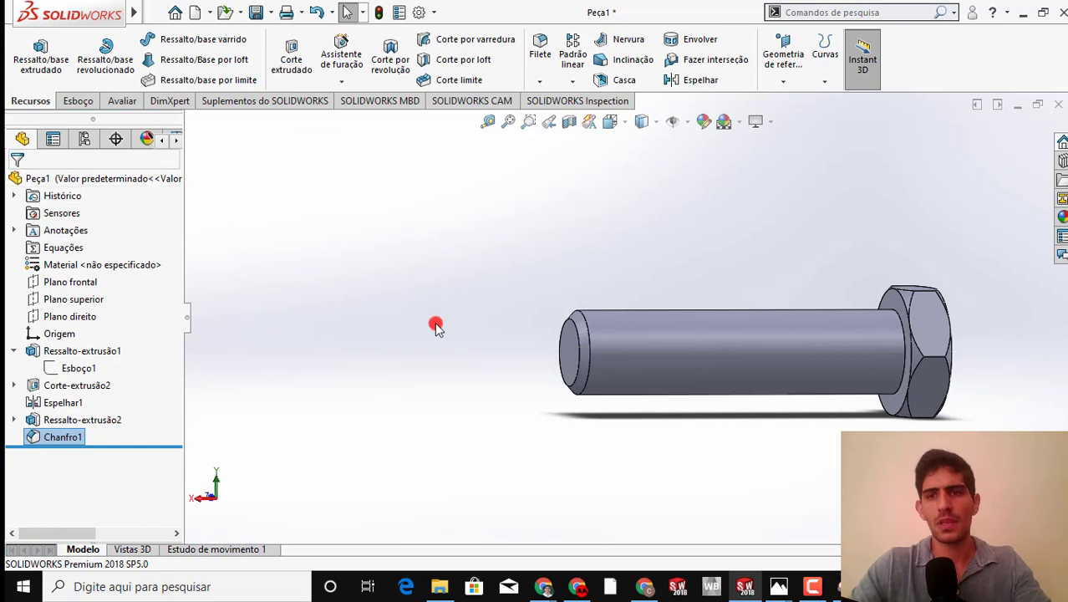
Circle the 140,00 thread length on the drawing in Ferramenta de Captura and return to the SOLIDWORKS part
{"action": "middle_click_drag", "start_coordinate": [466, 376], "coordinate": [483, 381]}
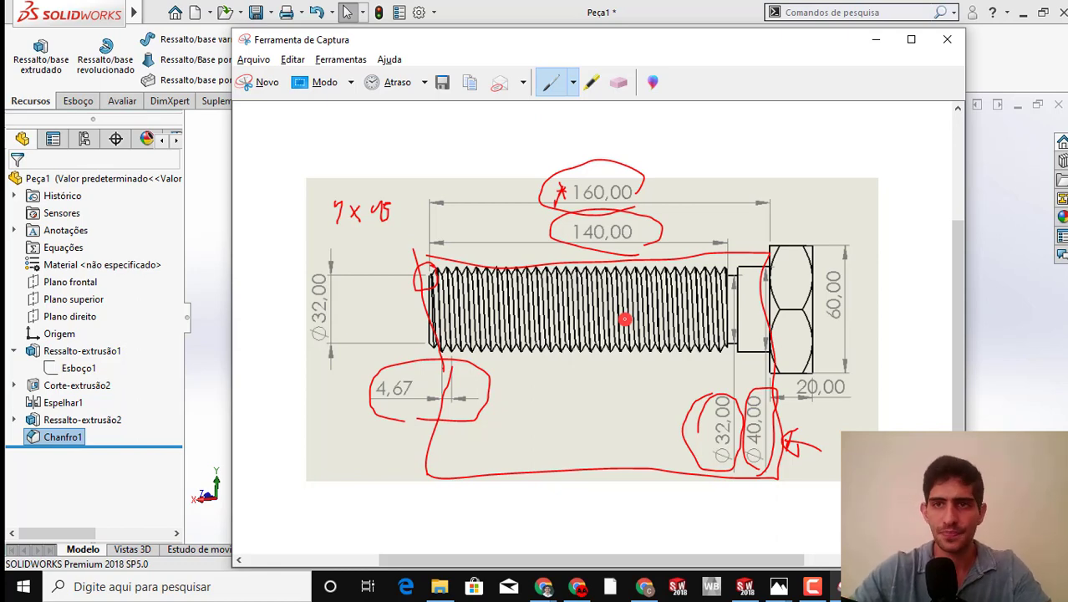
{"action": "left_click", "coordinate": [878, 40]}
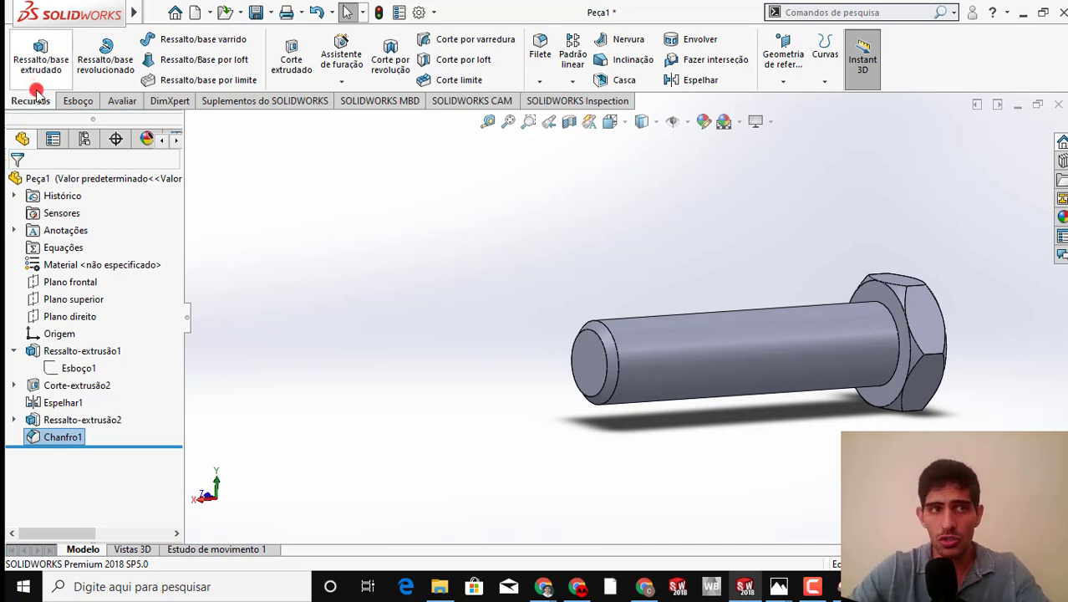
{"action": "left_click", "coordinate": [822, 81]}
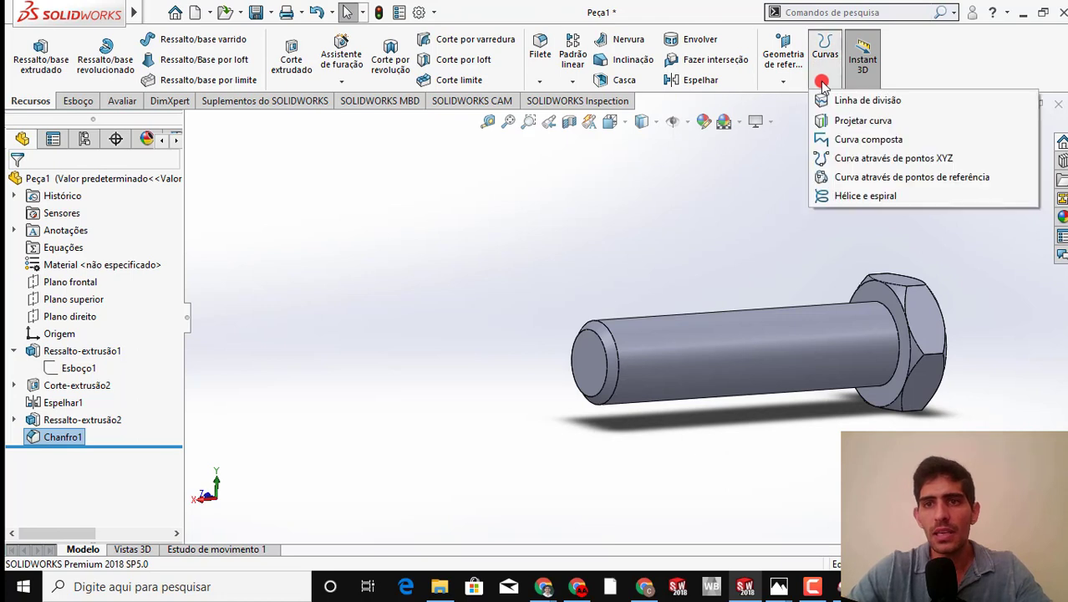
{"action": "left_click", "coordinate": [864, 195]}
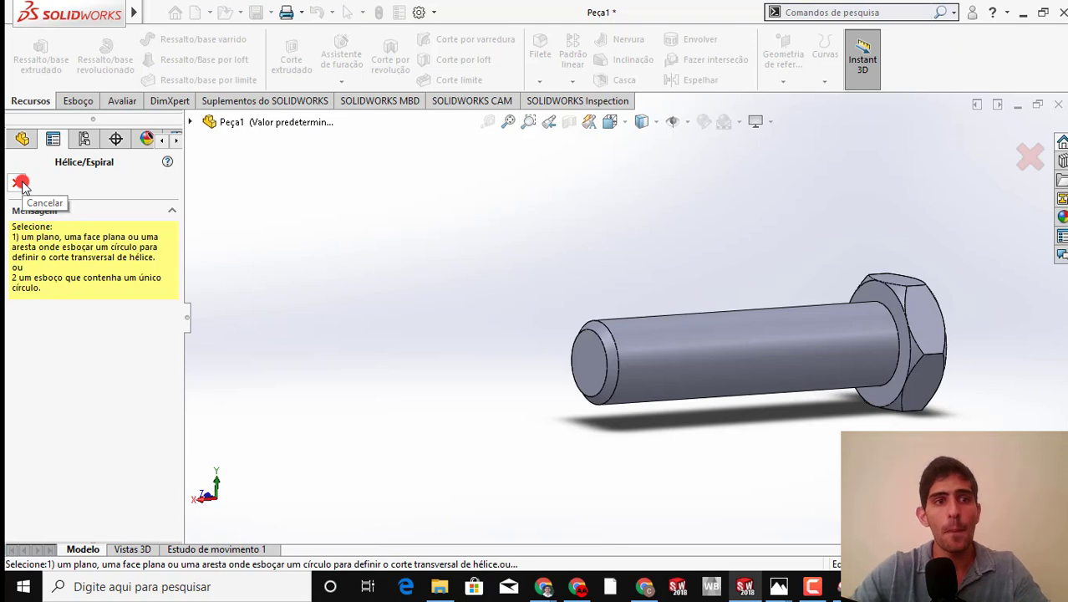
{"action": "left_click", "coordinate": [20, 182]}
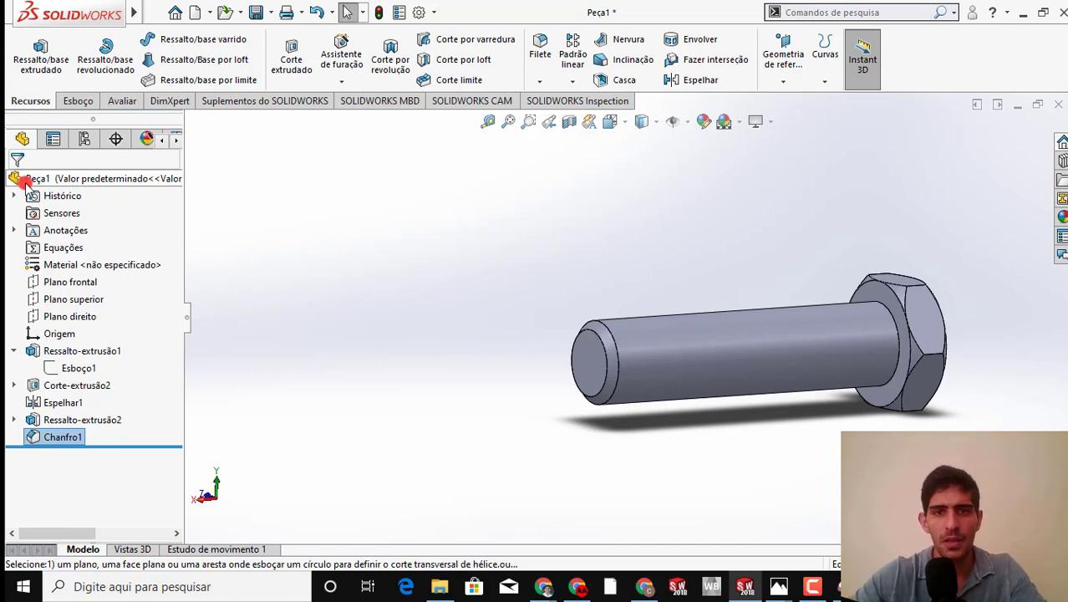
{"action": "scroll", "coordinate": [596, 334], "scroll_direction": "down", "scroll_amount": 2}
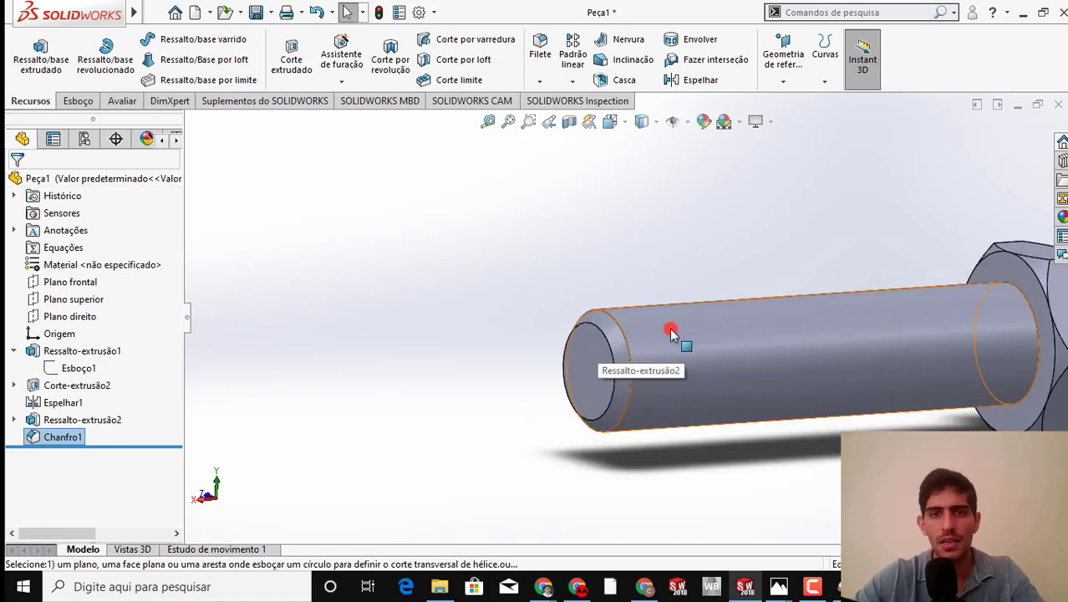
{"action": "left_click", "coordinate": [671, 333]}
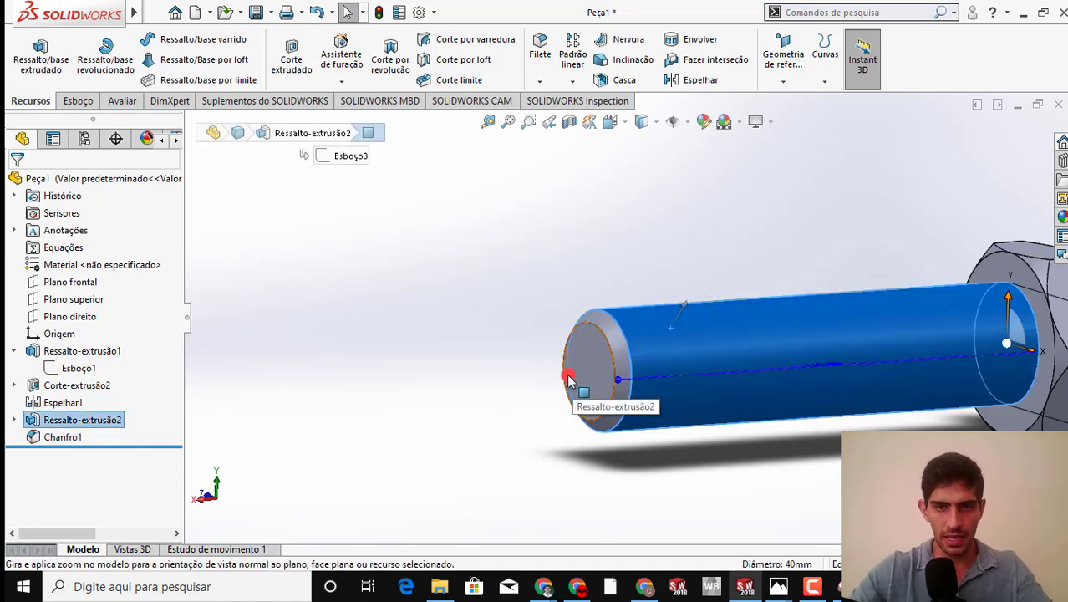
{"action": "left_click", "coordinate": [520, 299]}
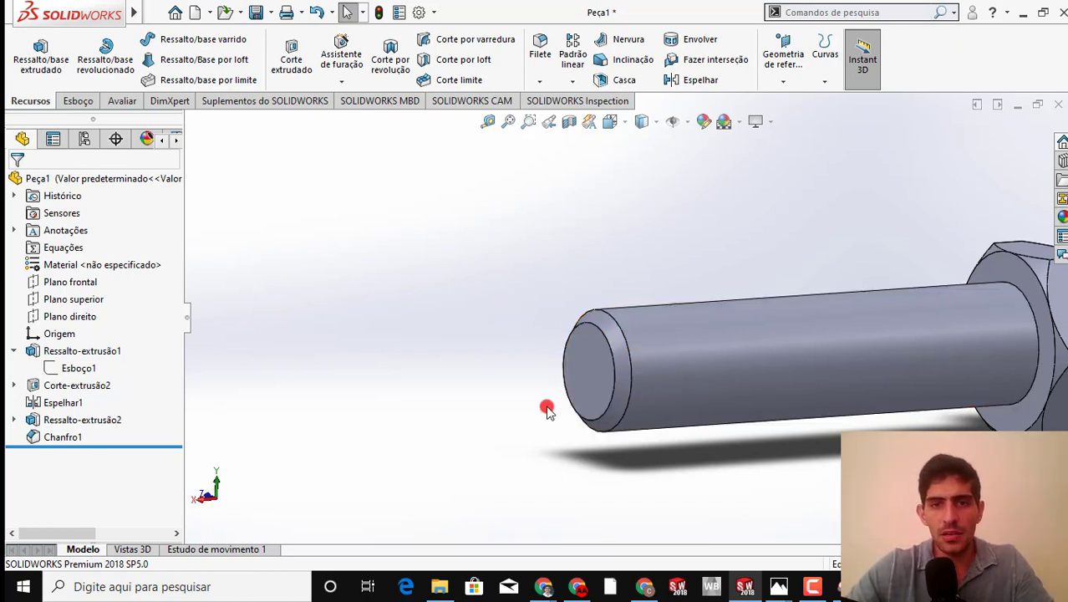
Sketch on the shank's free end face, convert the chamfer's outer 40 mm edge into a sketch circle and exit the sketch
{"action": "left_click", "coordinate": [594, 366]}
{"action": "right_click", "coordinate": [585, 347]}
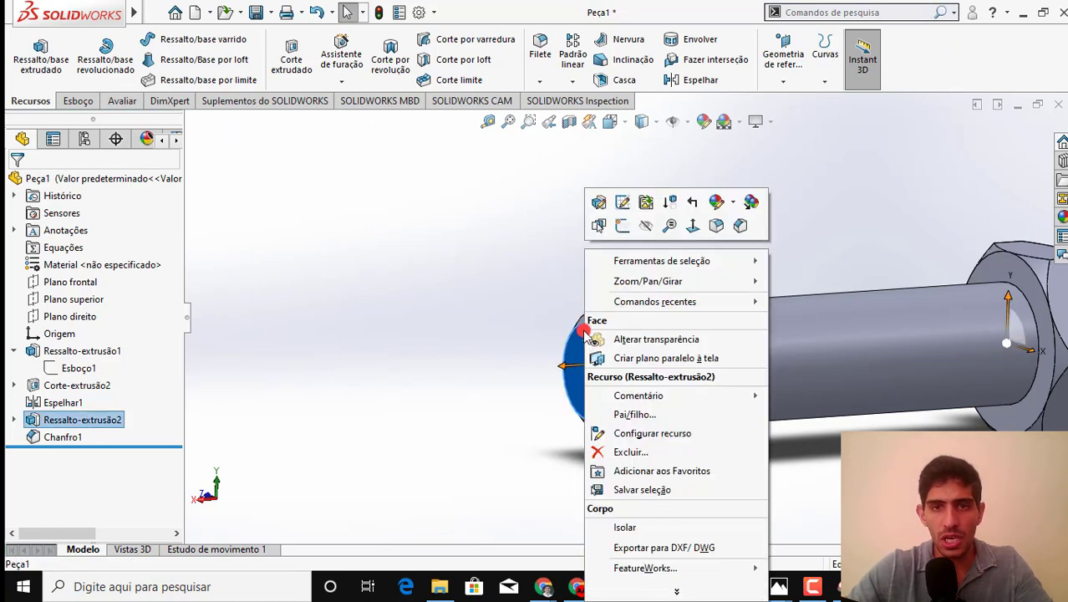
{"action": "left_click", "coordinate": [622, 227]}
{"action": "left_click", "coordinate": [488, 257]}
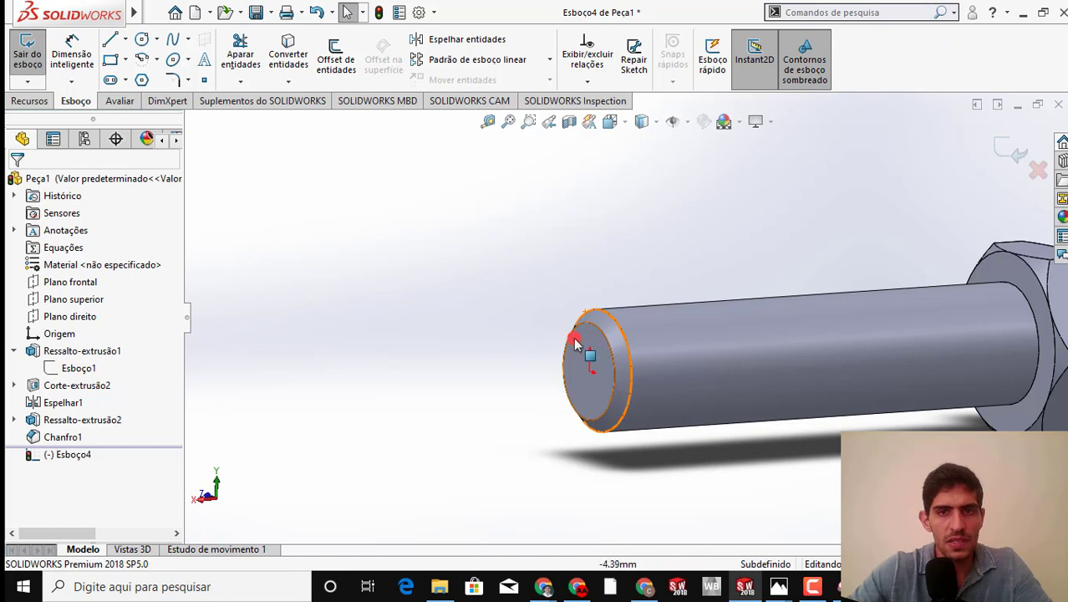
{"action": "left_click", "coordinate": [622, 335]}
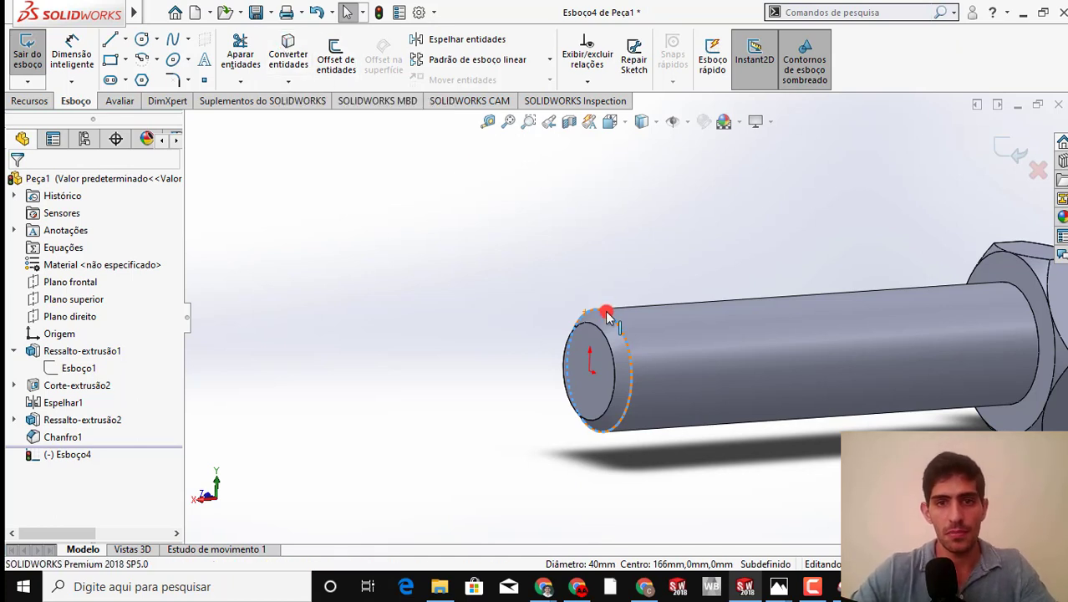
{"action": "left_click", "coordinate": [588, 376]}
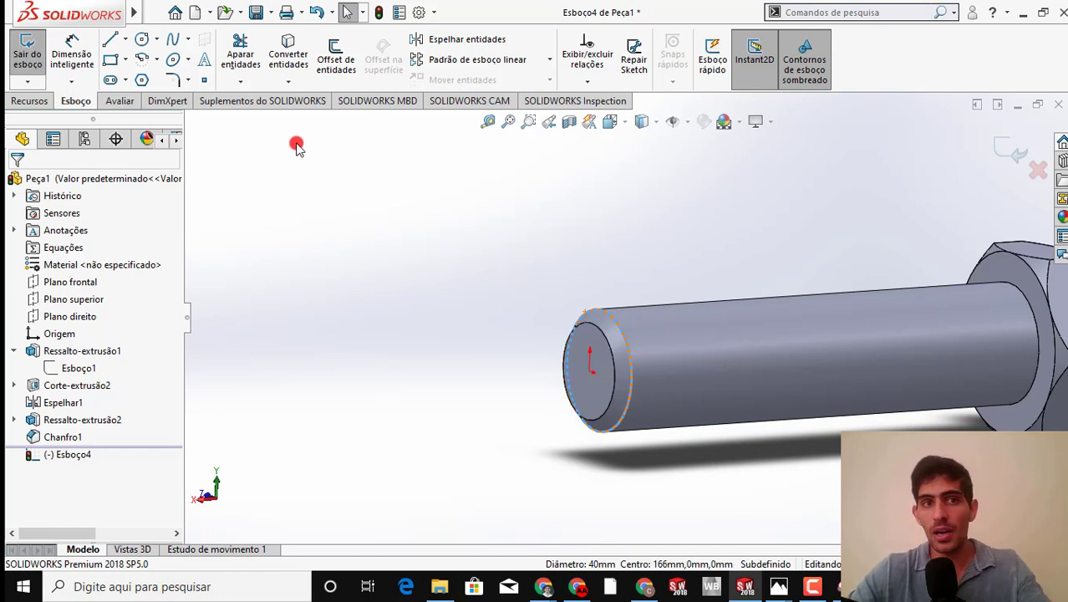
{"action": "left_click", "coordinate": [288, 58]}
{"action": "mouse_move", "coordinate": [576, 273]}
{"action": "middle_mouse_down"}
{"action": "mouse_move", "coordinate": [528, 259]}
{"action": "mouse_move", "coordinate": [557, 276]}
{"action": "middle_mouse_up"}
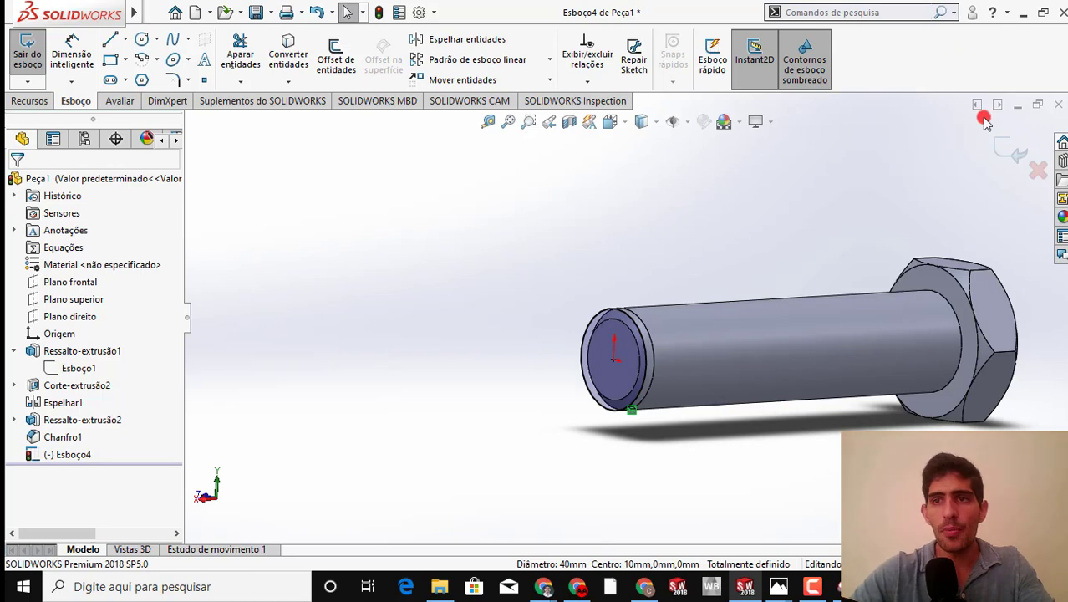
{"action": "left_click", "coordinate": [823, 201]}
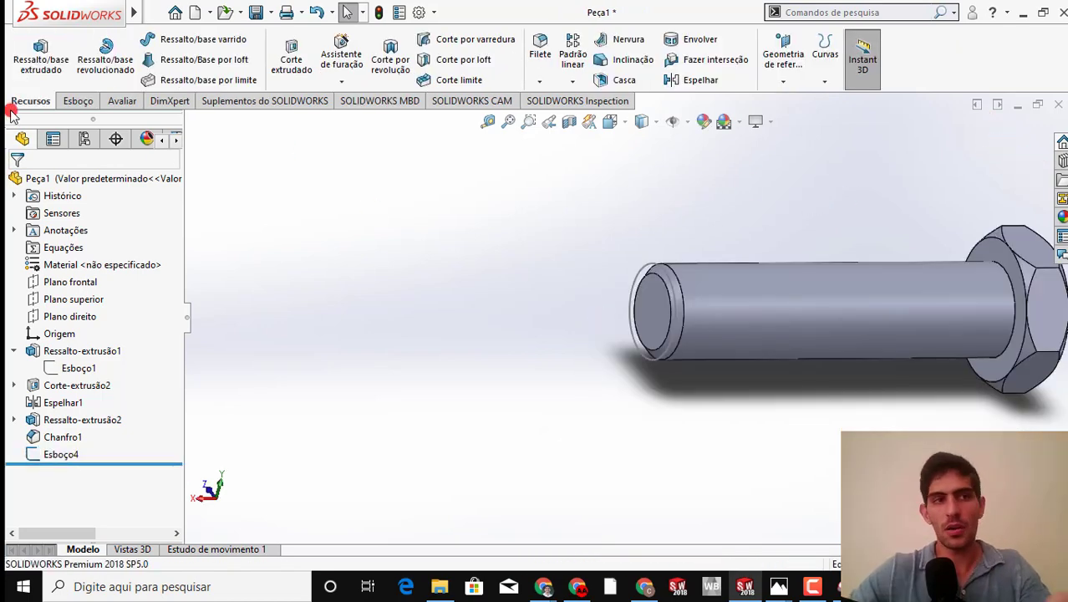
Start a Hélice/Espiral curve from the converted circle and define it by Passo e Revolução
{"action": "left_click", "coordinate": [819, 81]}
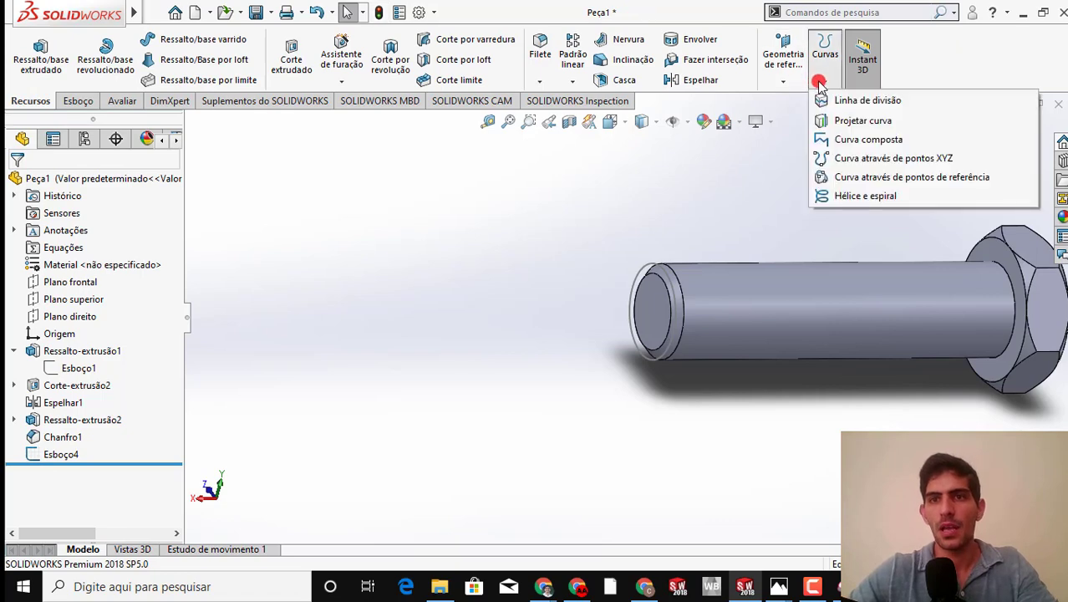
{"action": "left_click", "coordinate": [818, 81]}
{"action": "left_click", "coordinate": [819, 81]}
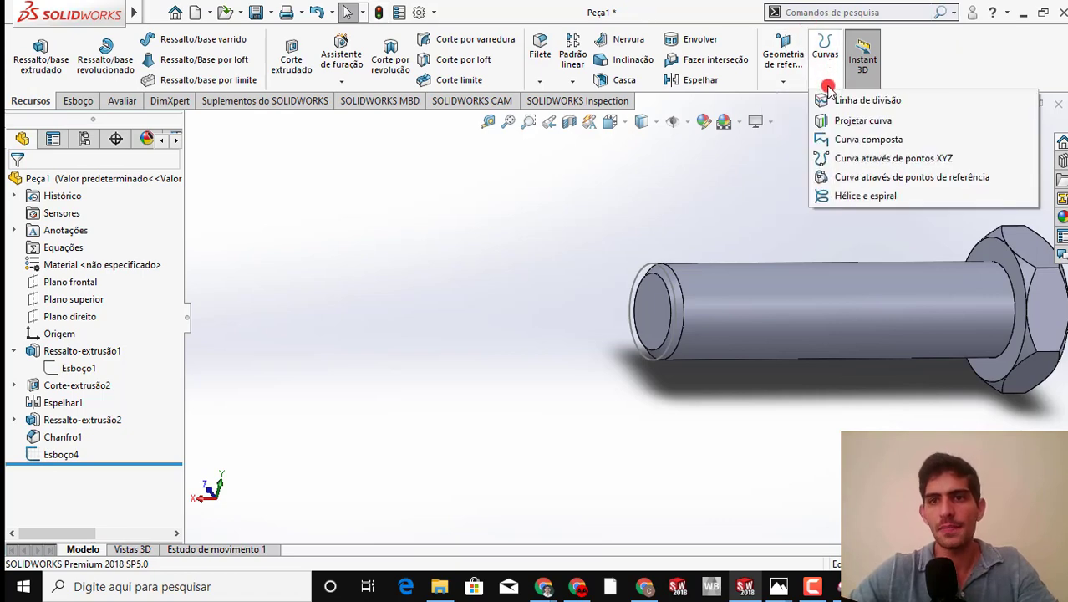
{"action": "left_click", "coordinate": [840, 197]}
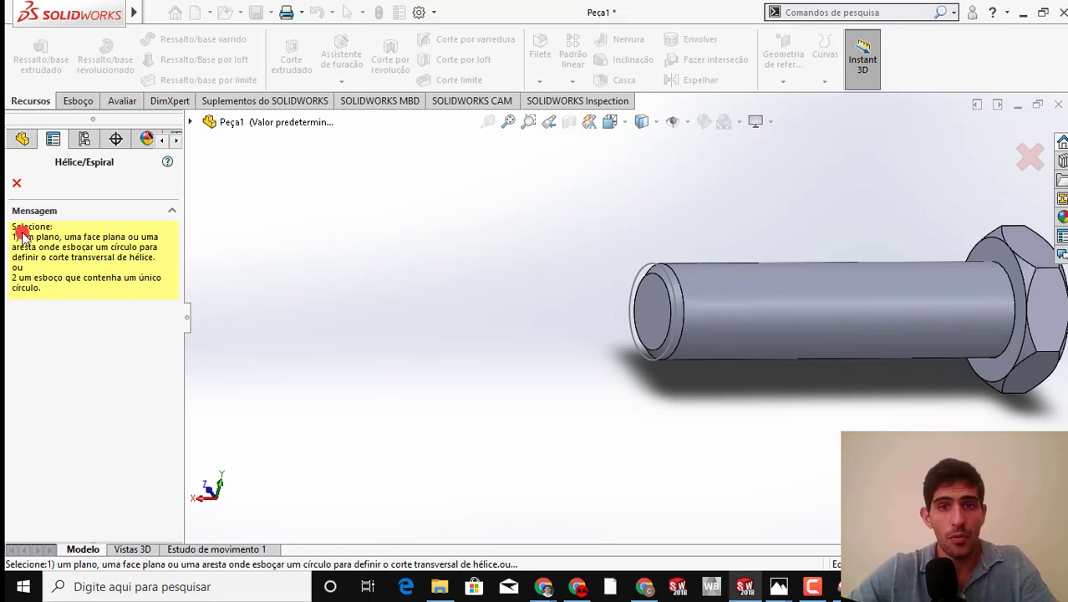
{"action": "left_click", "coordinate": [661, 267]}
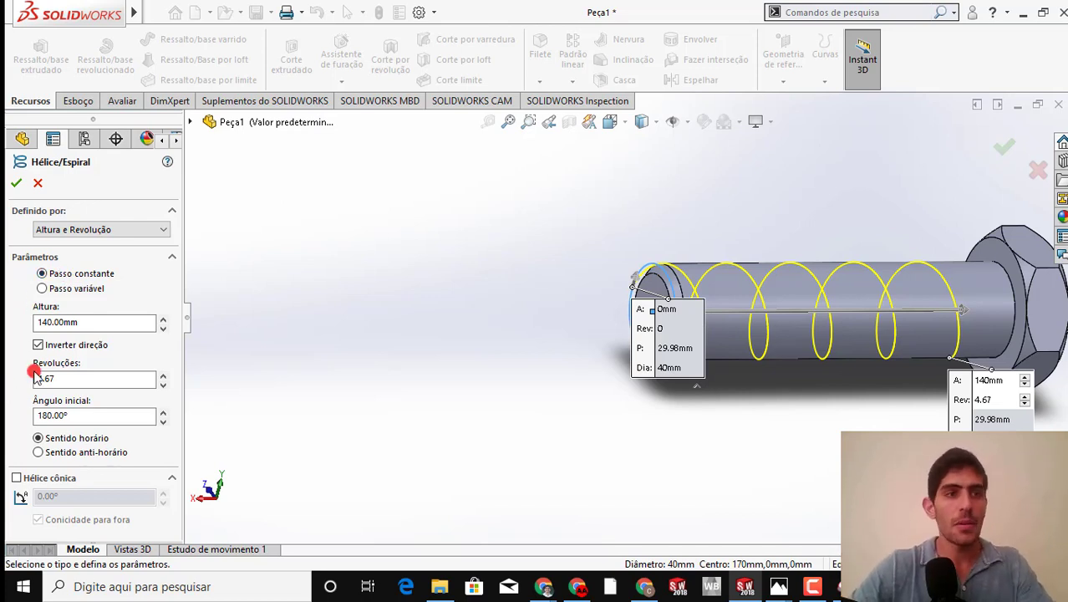
{"action": "left_click", "coordinate": [159, 229]}
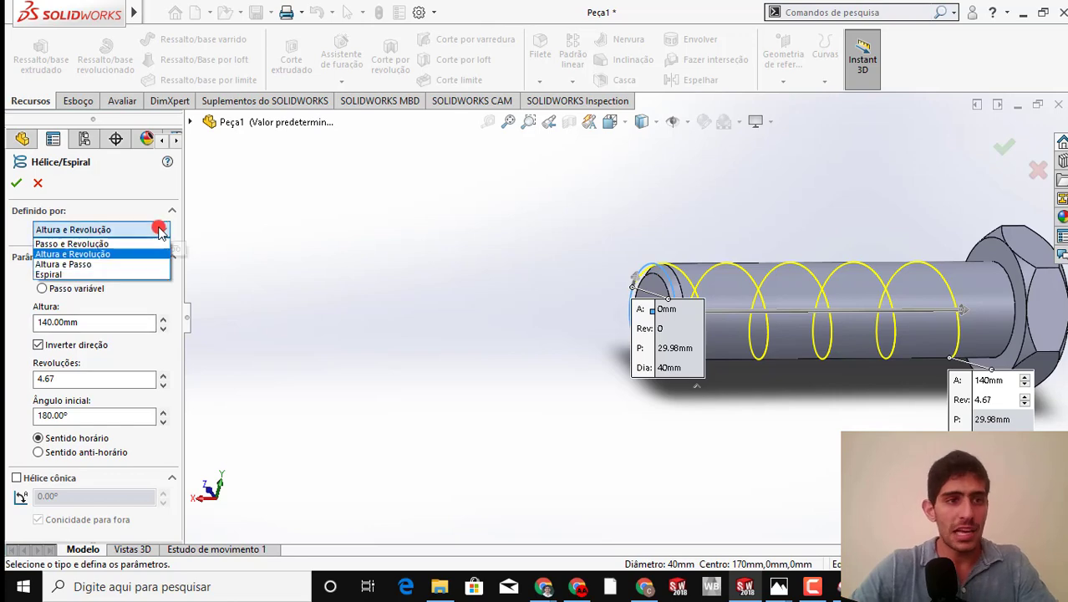
{"action": "left_click", "coordinate": [87, 243]}
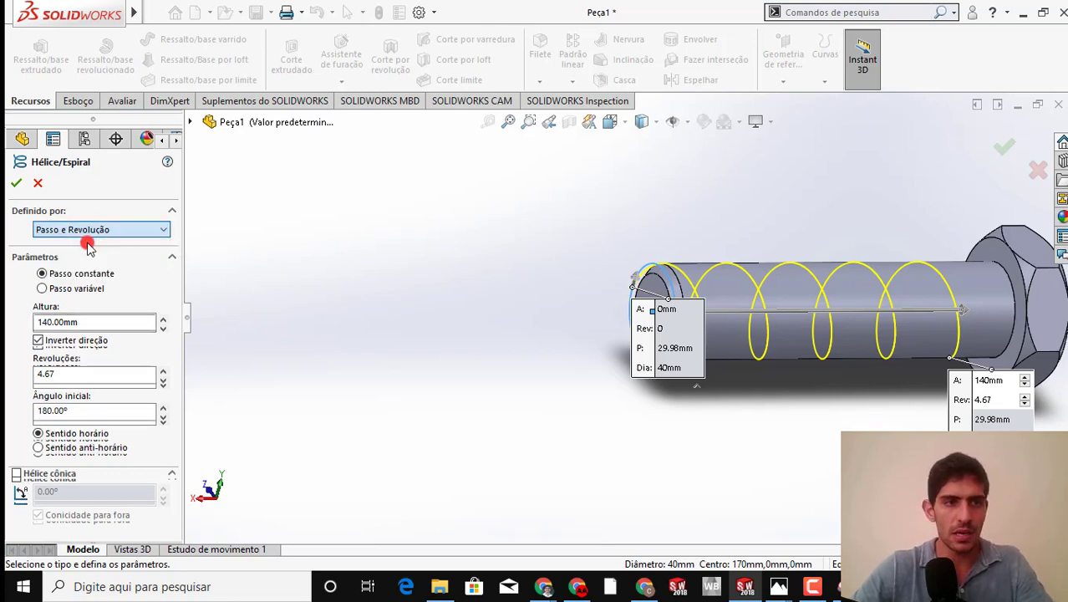
Set the helix's constant pitch to 4.666667 mm
{"action": "left_click", "coordinate": [93, 321]}
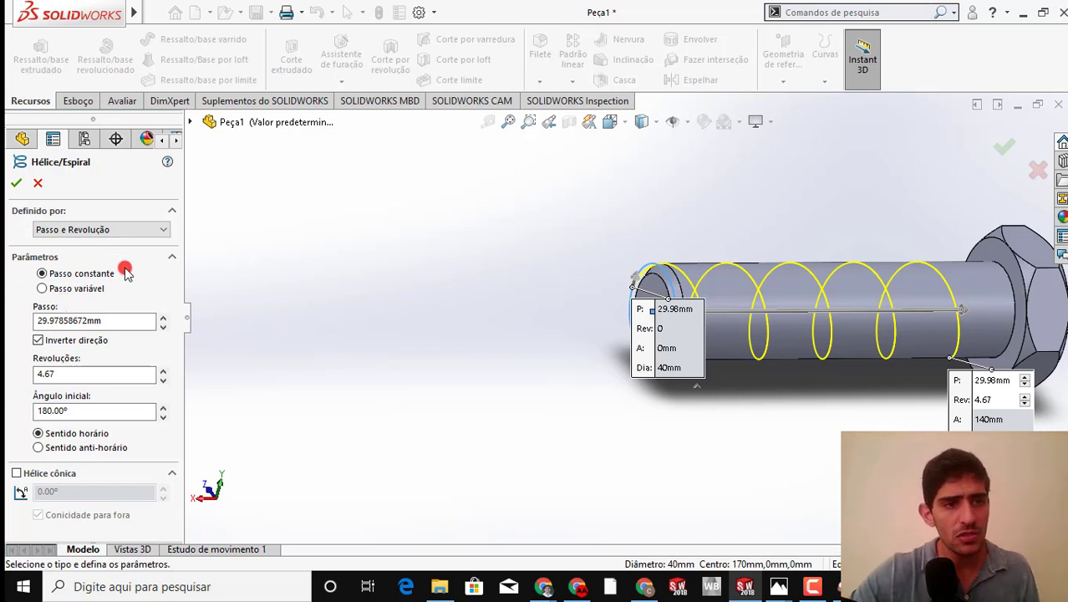
{"action": "double_click", "coordinate": [72, 321]}
{"action": "key", "text": "BackSpace"}
{"action": "key", "text": "ctrl+z"}
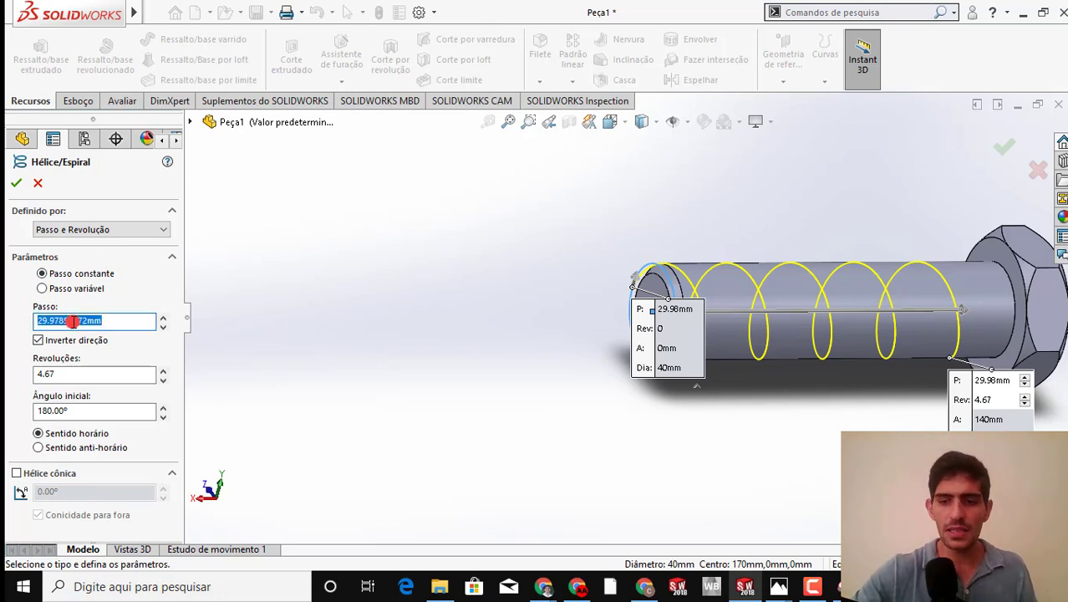
{"action": "type", "text": "4,66666"}
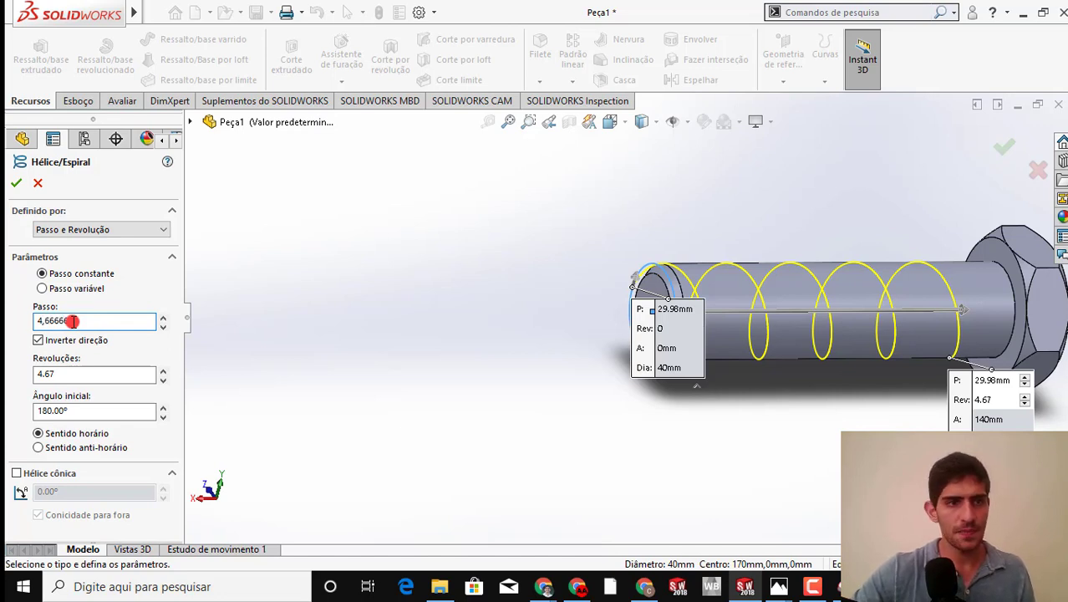
{"action": "key", "text": "Return"}
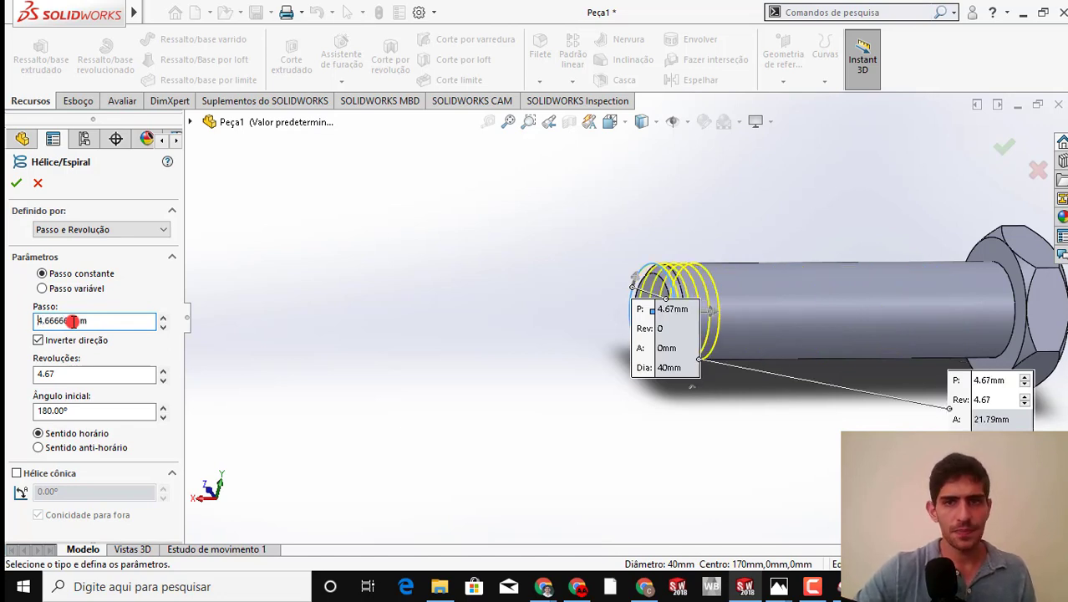
Set the helix to 30 revolutions and examine its starting point at the shank's free end
{"action": "left_click", "coordinate": [52, 375]}
{"action": "left_click_drag", "start_coordinate": [53, 374], "coordinate": [7, 376]}
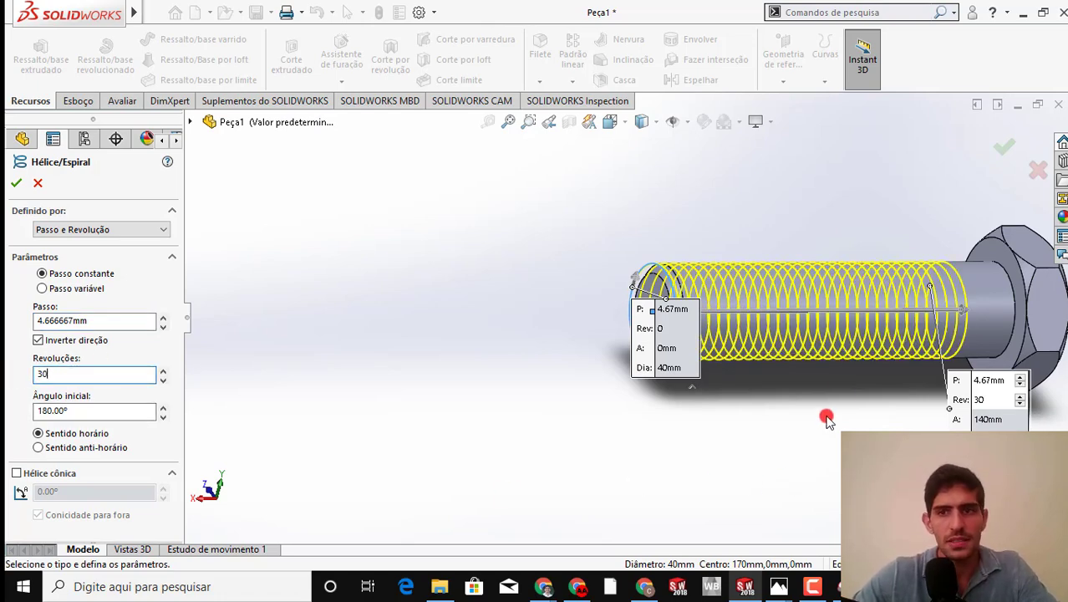
{"action": "middle_click_drag", "start_coordinate": [834, 377], "coordinate": [887, 427]}
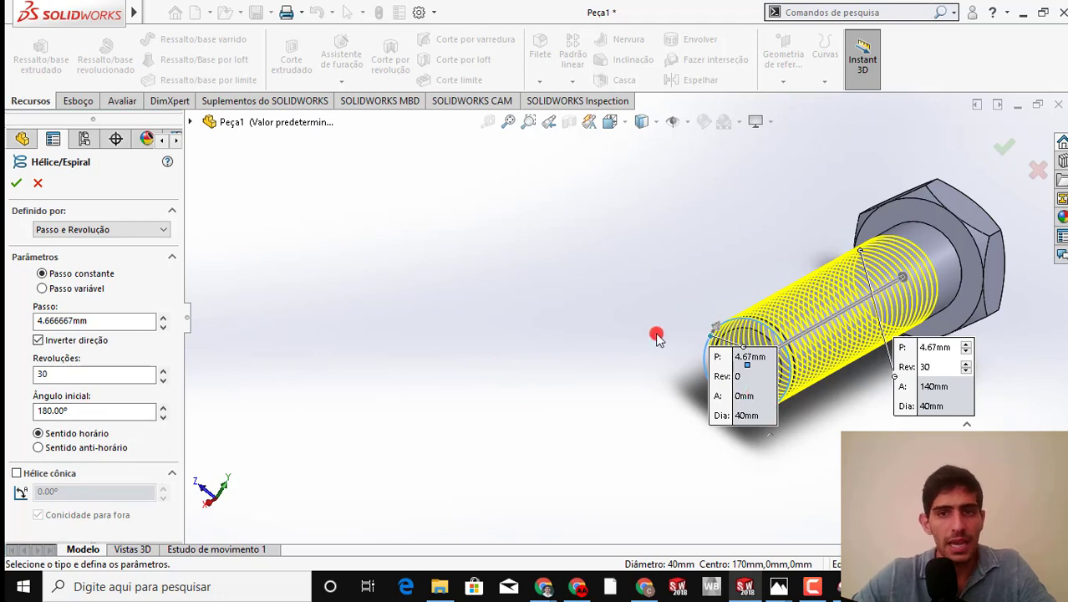
{"action": "scroll", "coordinate": [688, 349], "scroll_direction": "down", "scroll_amount": 5}
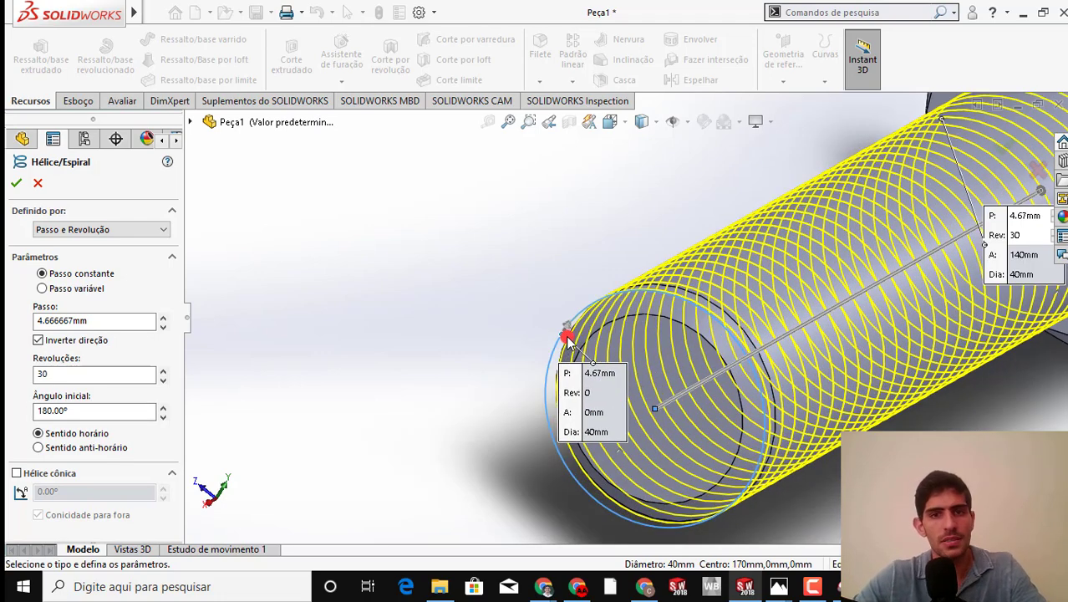
Try a start angle of 90° for the helix
{"action": "middle_click_drag", "start_coordinate": [566, 339], "coordinate": [549, 328]}
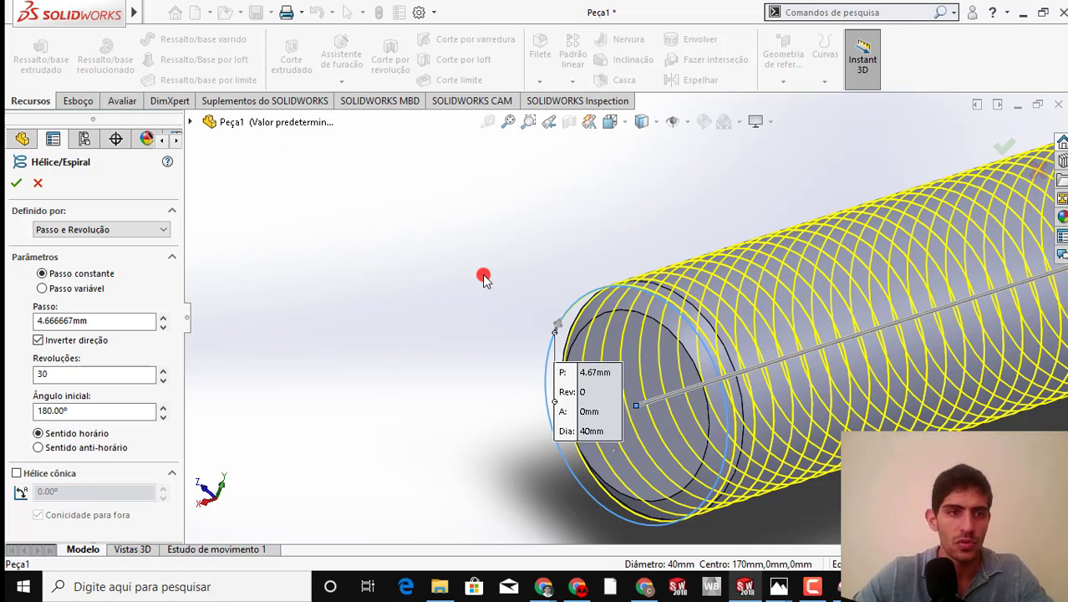
{"action": "left_click", "coordinate": [104, 409]}
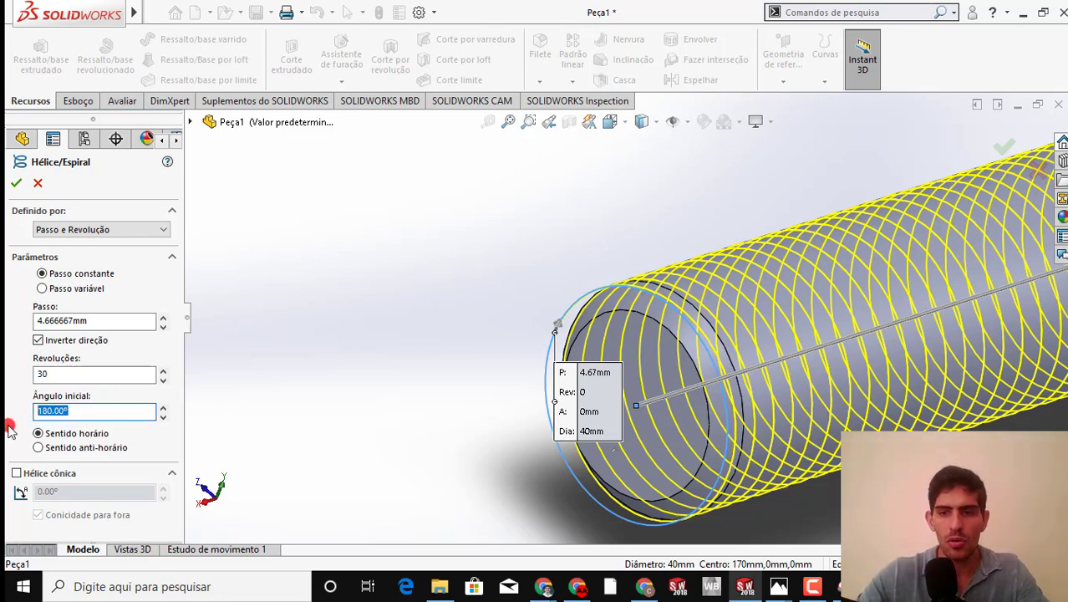
{"action": "type", "text": "90"}
{"action": "key", "text": "Return"}
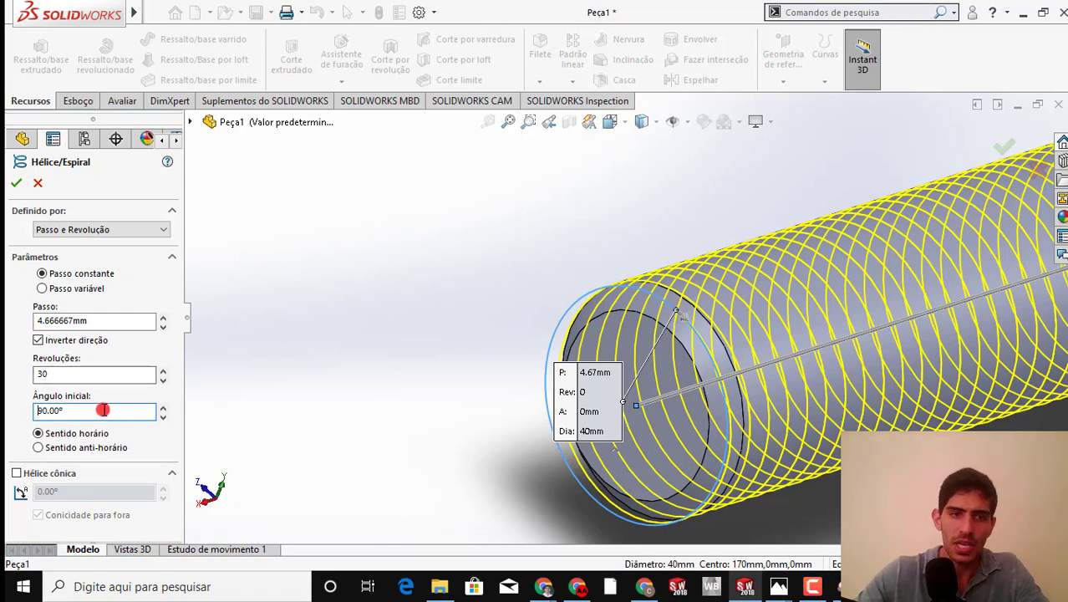
Set the helix's start angle to 180° and accept the curve on the shank
{"action": "left_click_drag", "start_coordinate": [103, 410], "coordinate": [23, 415]}
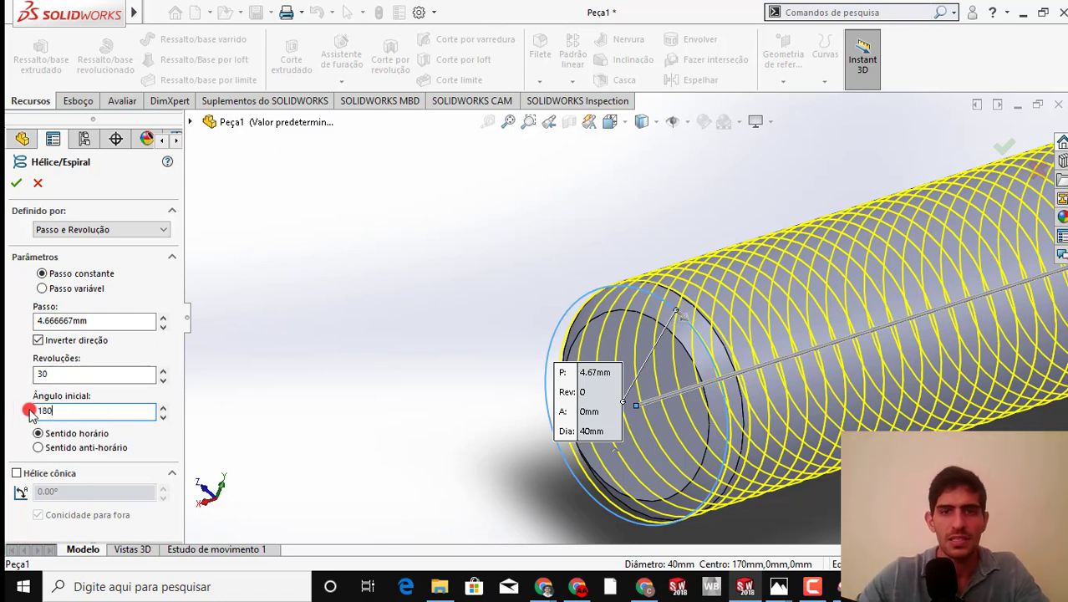
{"action": "type", "text": "180"}
{"action": "key", "text": "Return"}
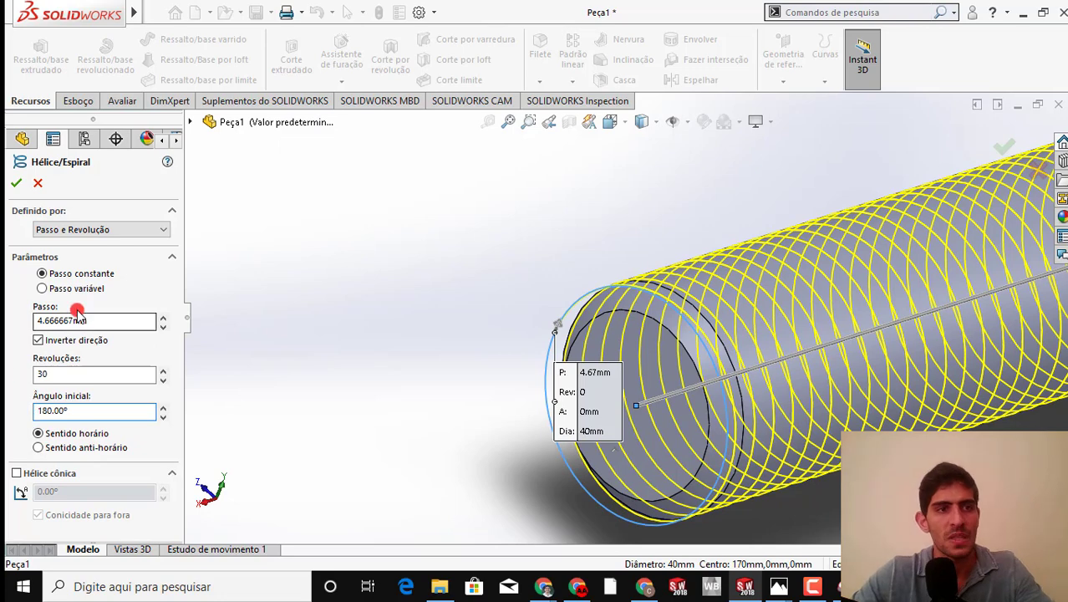
{"action": "left_click", "coordinate": [15, 185]}
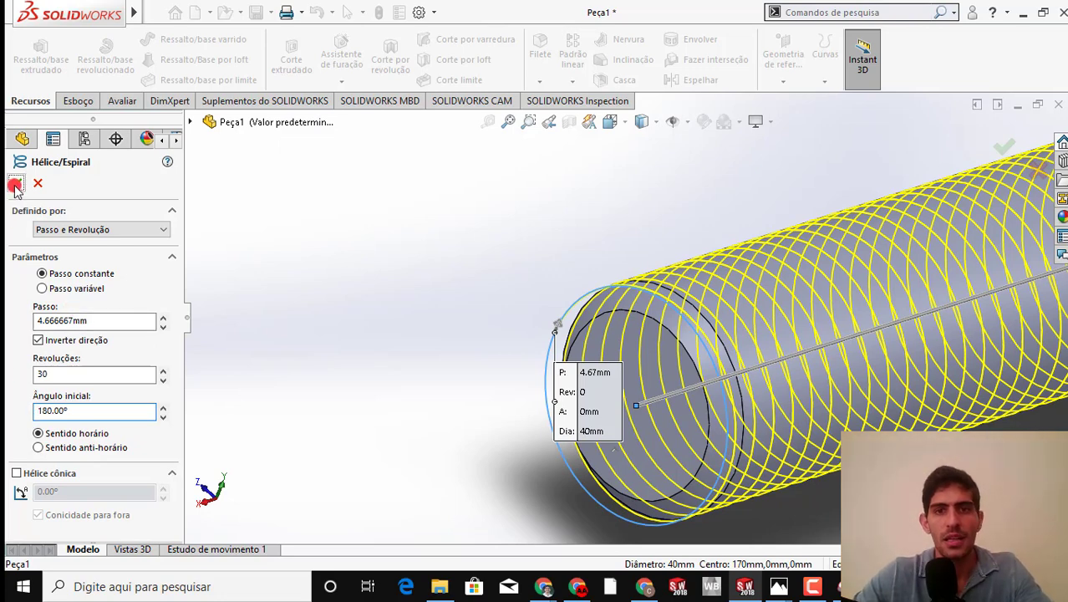
{"action": "scroll", "coordinate": [685, 397], "scroll_direction": "up", "scroll_amount": 5}
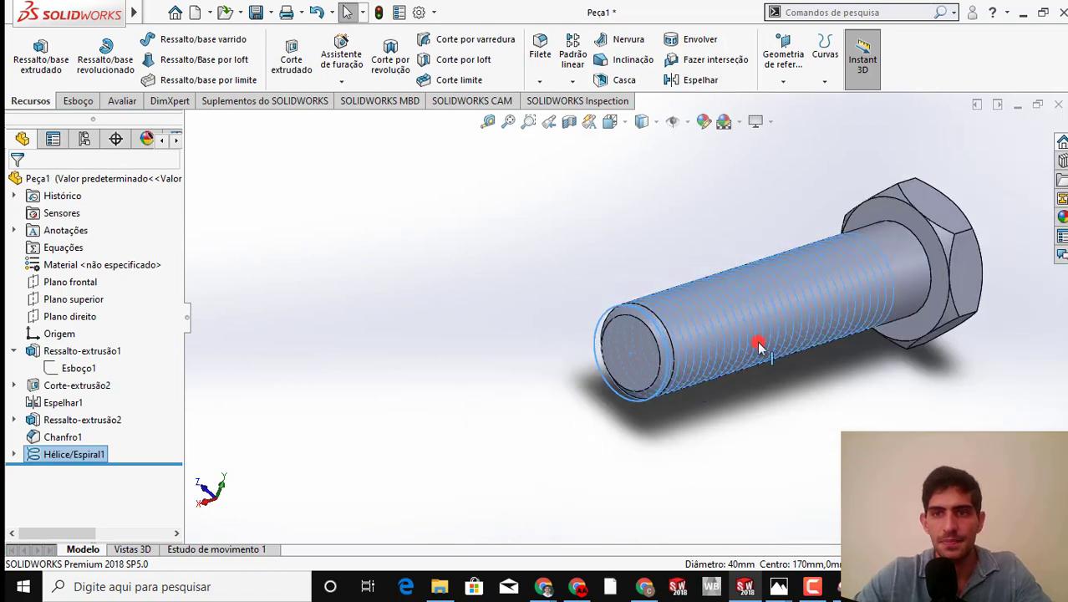
{"action": "left_click", "coordinate": [815, 496]}
{"action": "middle_click_drag", "start_coordinate": [729, 372], "coordinate": [657, 336]}
{"action": "left_click", "coordinate": [709, 376]}
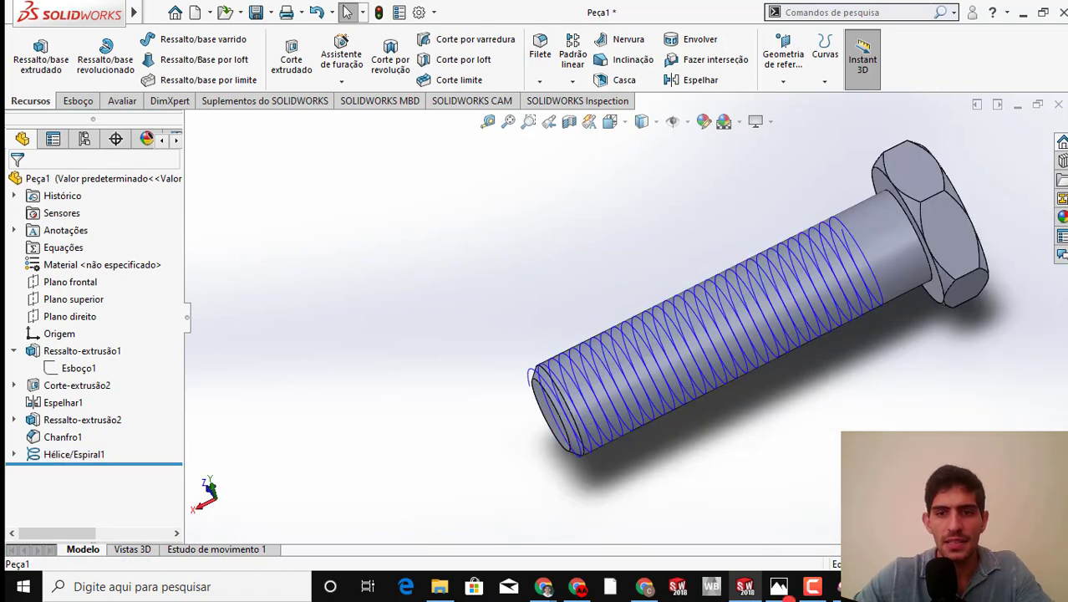
Switch to the bolt drawing in Ferramenta de Captura and erase the red marks around the length, diameter and pitch dimensions
{"action": "mouse_move", "coordinate": [805, 591]}
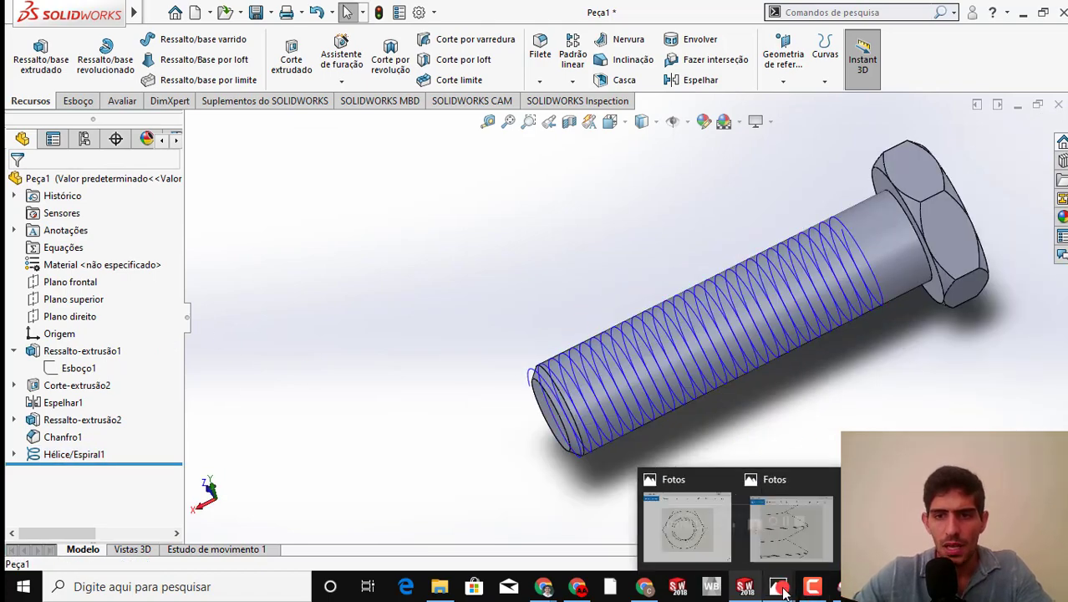
{"action": "mouse_move", "coordinate": [837, 588]}
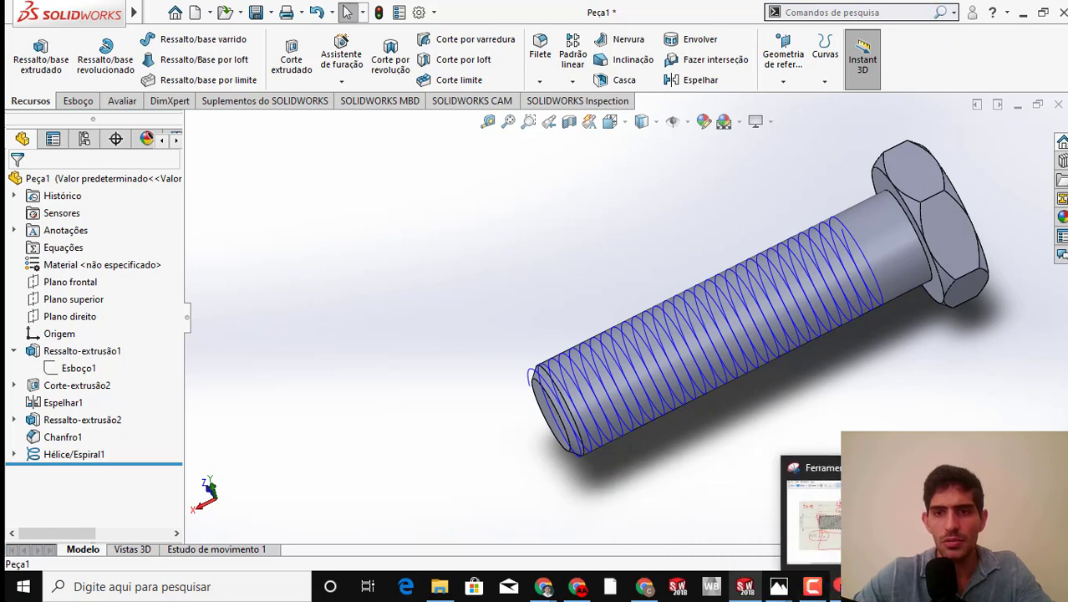
{"action": "left_click", "coordinate": [785, 514]}
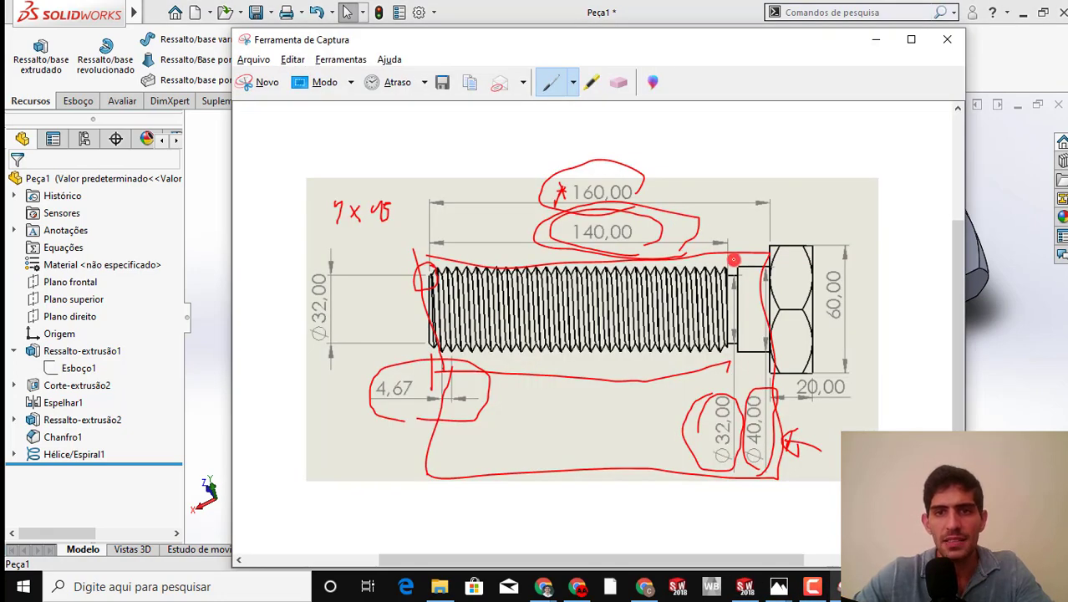
{"action": "left_click", "coordinate": [618, 82]}
{"action": "mouse_move", "coordinate": [615, 177]}
{"action": "left_mouse_down"}
{"action": "mouse_move", "coordinate": [732, 412]}
{"action": "mouse_move", "coordinate": [763, 339]}
{"action": "mouse_move", "coordinate": [719, 367]}
{"action": "mouse_move", "coordinate": [750, 378]}
{"action": "mouse_move", "coordinate": [783, 441]}
{"action": "mouse_move", "coordinate": [524, 393]}
{"action": "mouse_move", "coordinate": [502, 362]}
{"action": "left_mouse_up"}
Outline the relief groove between the thread and the plain shank in blue pen, label its width 5, and return to SOLIDWORKS
{"action": "left_click", "coordinate": [573, 82]}
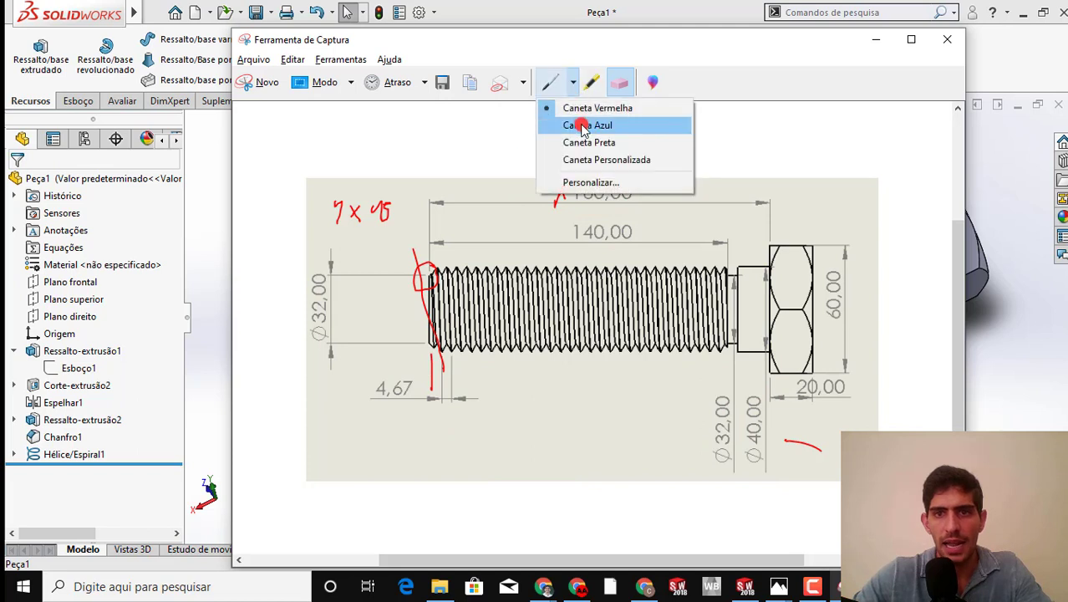
{"action": "left_click", "coordinate": [579, 126]}
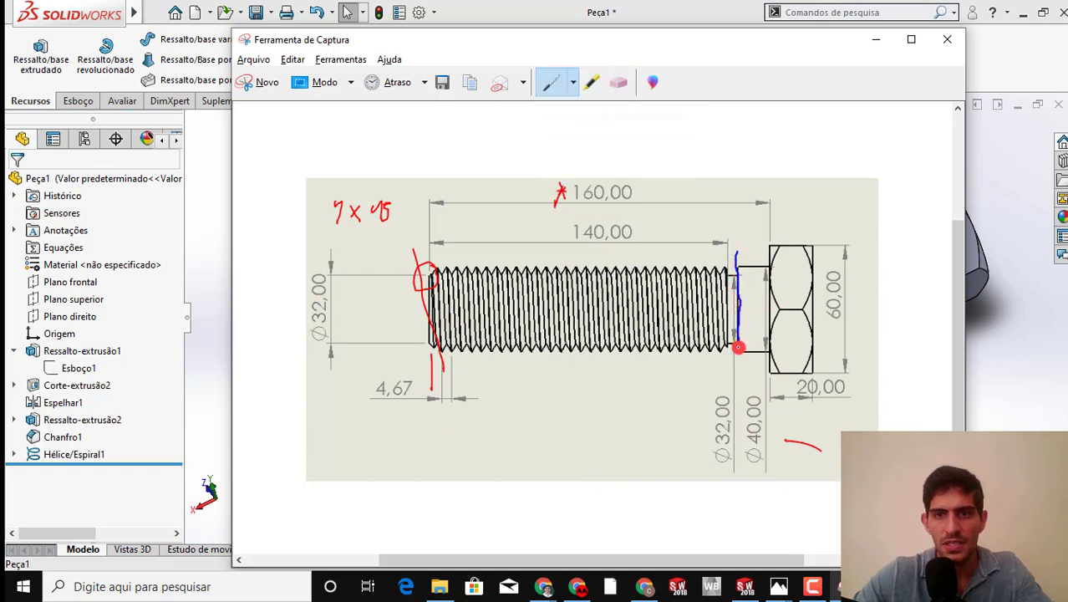
{"action": "left_click_drag", "start_coordinate": [724, 350], "coordinate": [739, 251]}
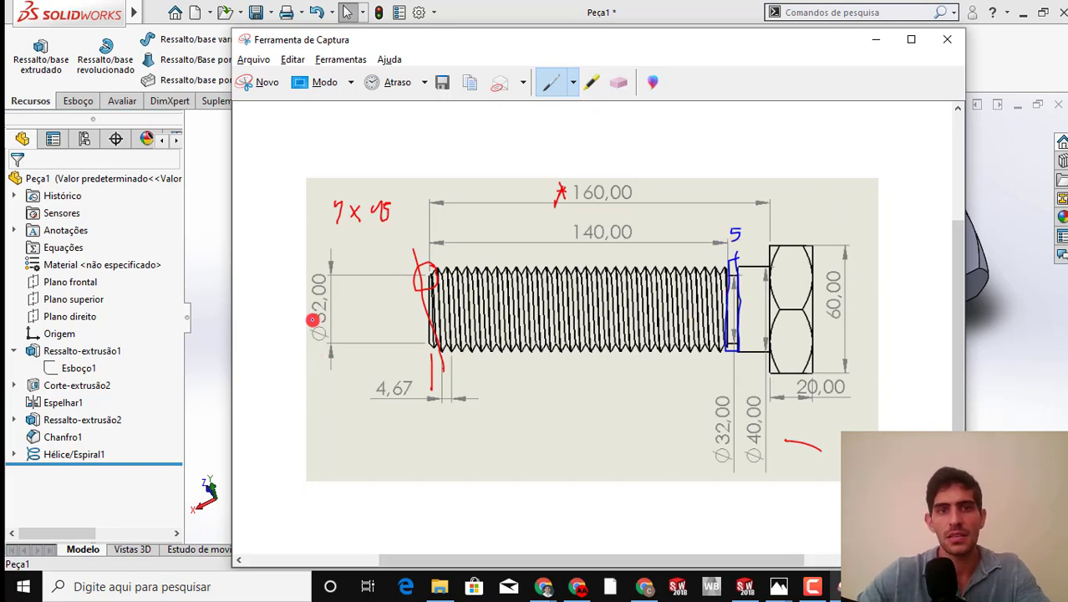
{"action": "left_click", "coordinate": [876, 40]}
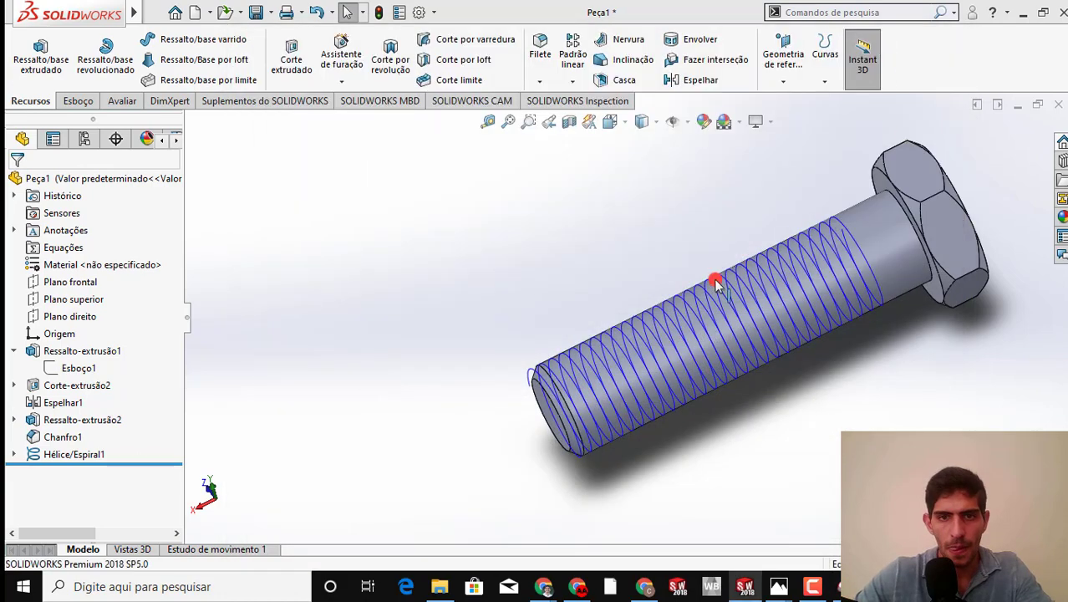
{"action": "scroll", "coordinate": [604, 347], "scroll_direction": "down", "scroll_amount": 5}
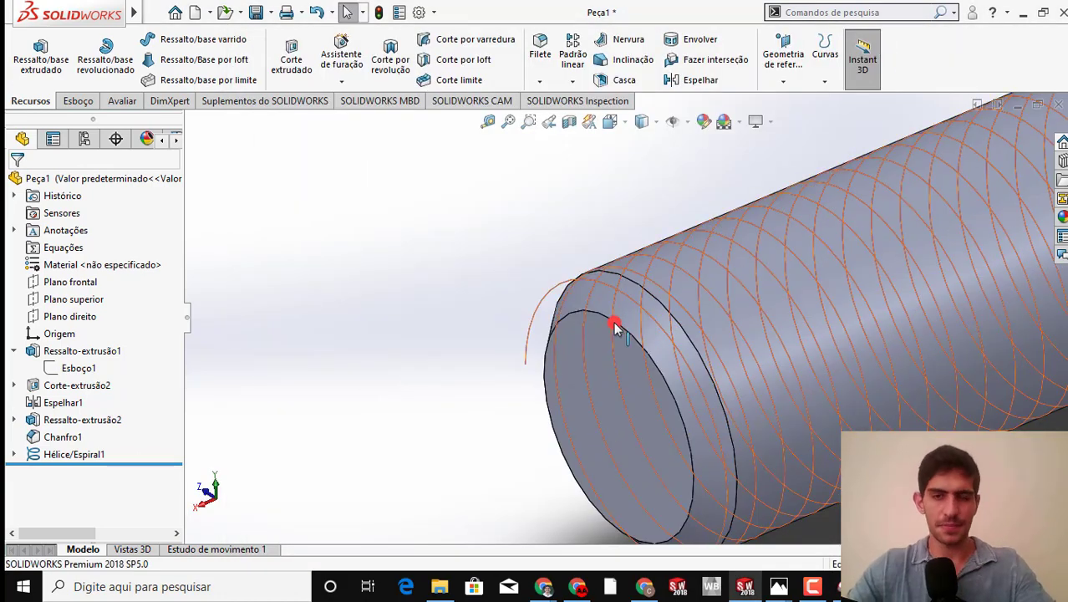
{"action": "scroll", "coordinate": [646, 353], "scroll_direction": "up", "scroll_amount": 3}
{"action": "scroll", "coordinate": [645, 353], "scroll_direction": "up", "scroll_amount": 3}
{"action": "scroll", "coordinate": [639, 302], "scroll_direction": "down", "scroll_amount": 5}
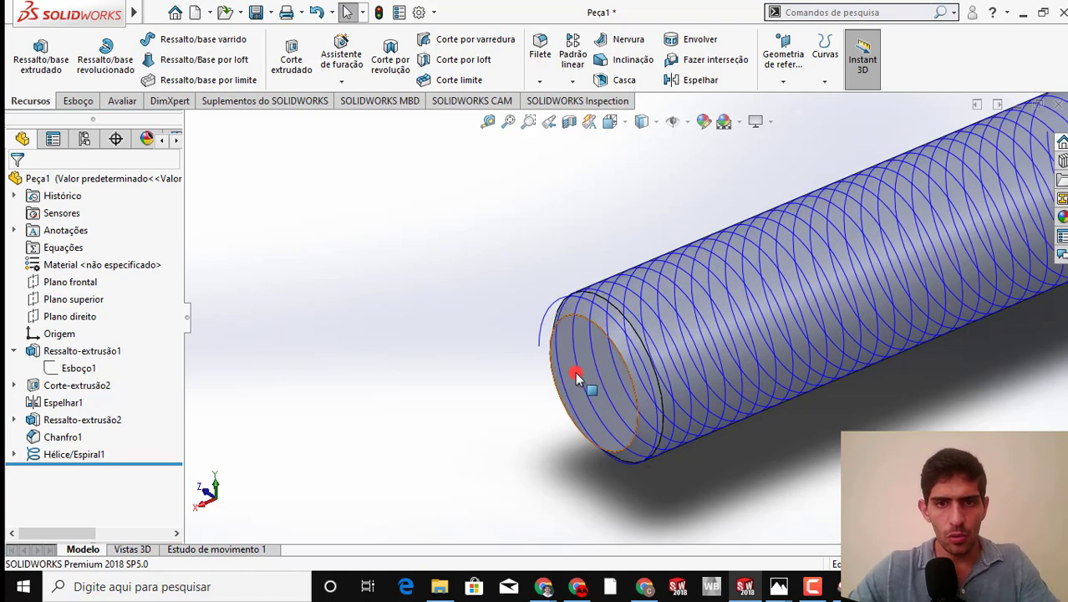
{"action": "left_click", "coordinate": [570, 376]}
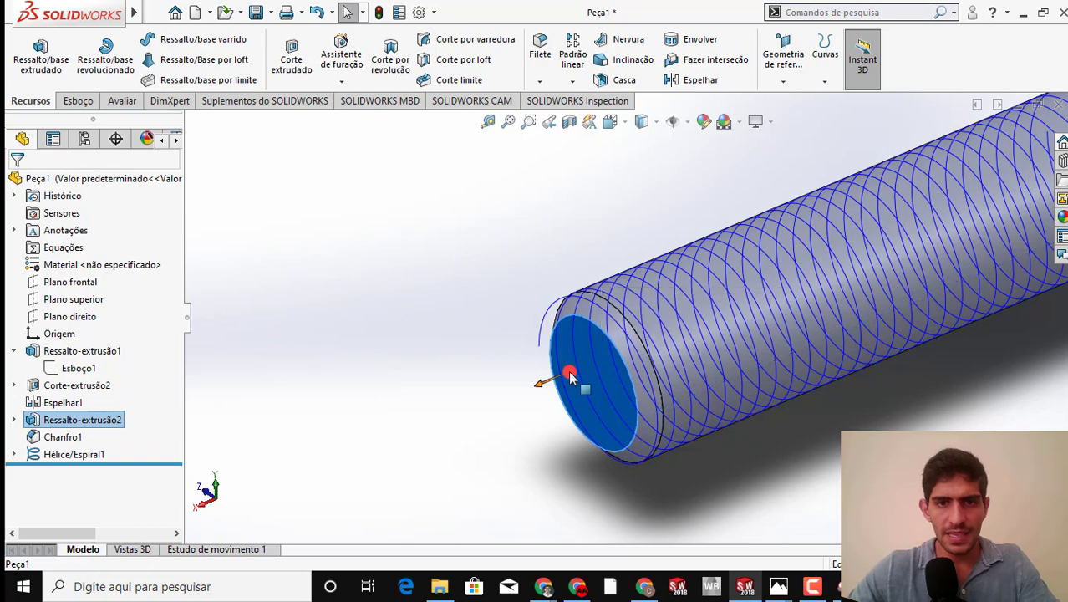
{"action": "right_click", "coordinate": [572, 377]}
{"action": "left_click", "coordinate": [496, 346]}
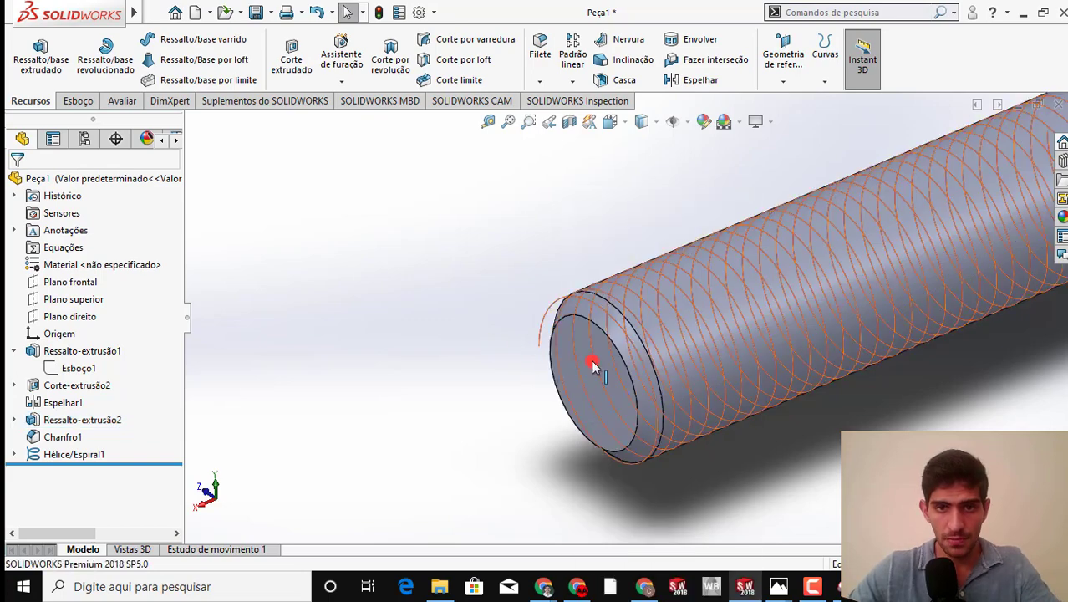
{"action": "right_click", "coordinate": [540, 371]}
{"action": "left_click", "coordinate": [543, 368]}
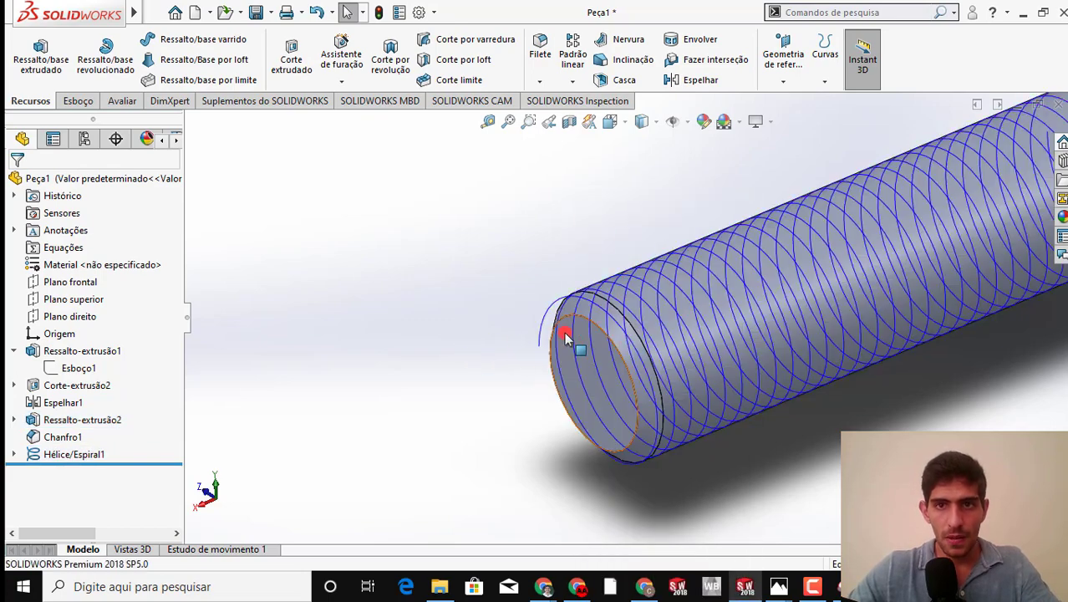
Hide the reference curves in the model view so the helix does not cover the shank's end face
{"action": "scroll", "coordinate": [733, 356], "scroll_direction": "up", "scroll_amount": 3}
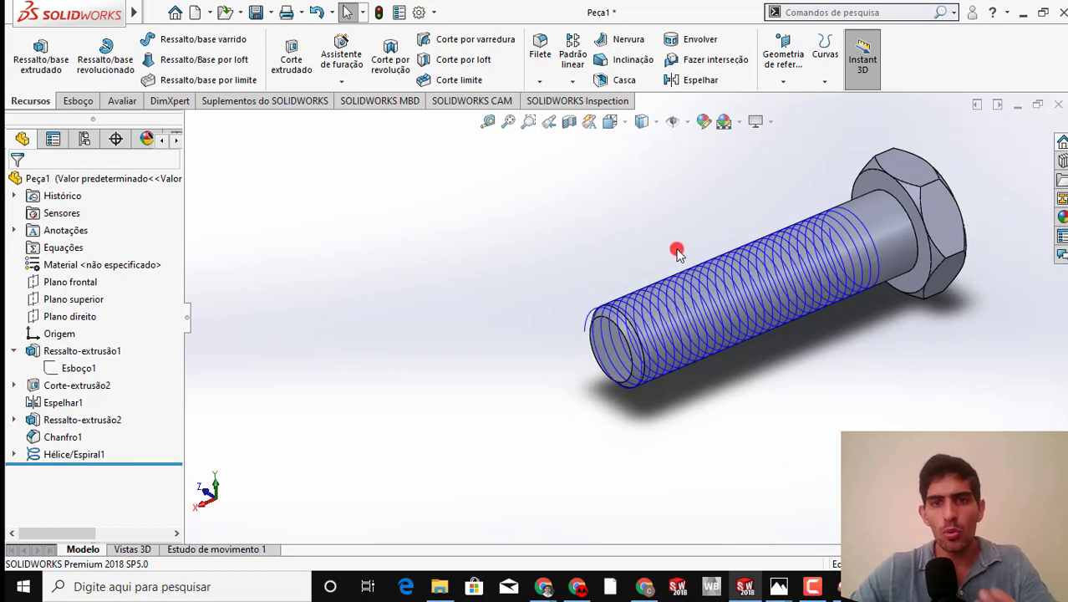
{"action": "left_click", "coordinate": [689, 124]}
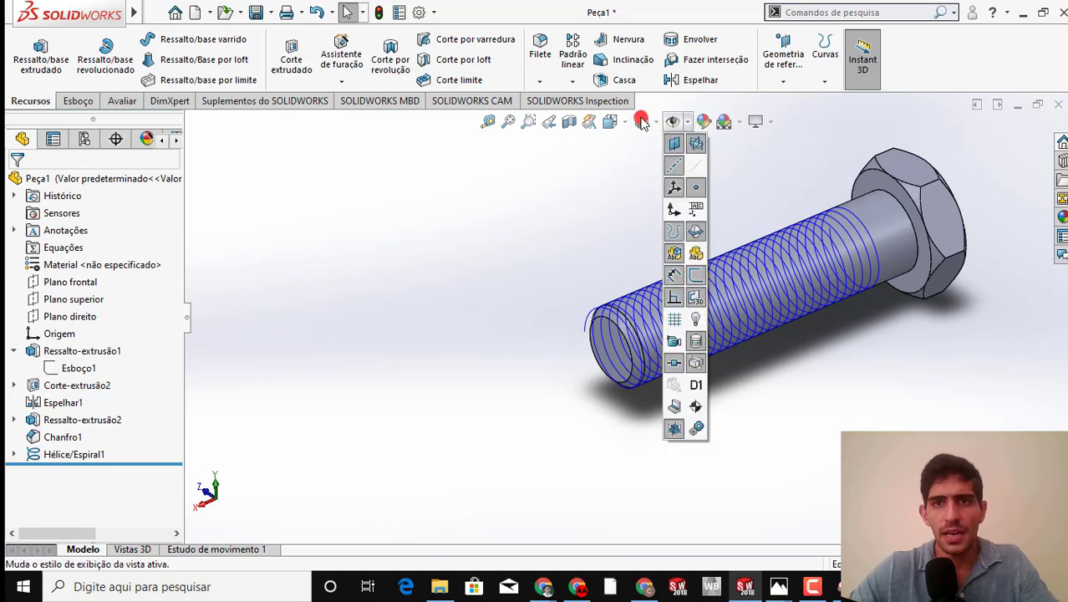
{"action": "left_click", "coordinate": [678, 123]}
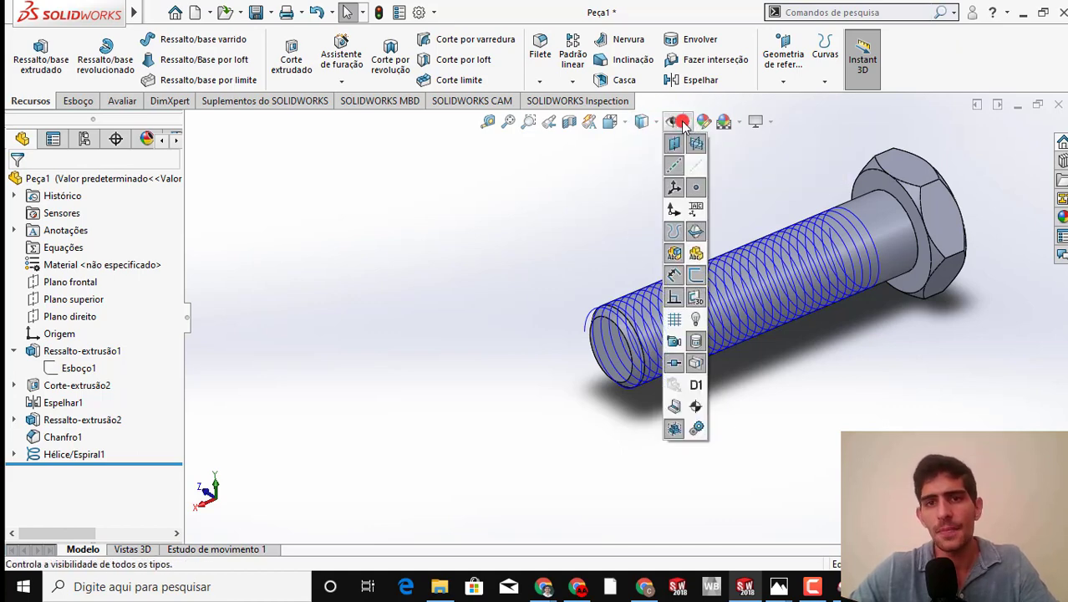
{"action": "left_click", "coordinate": [671, 233]}
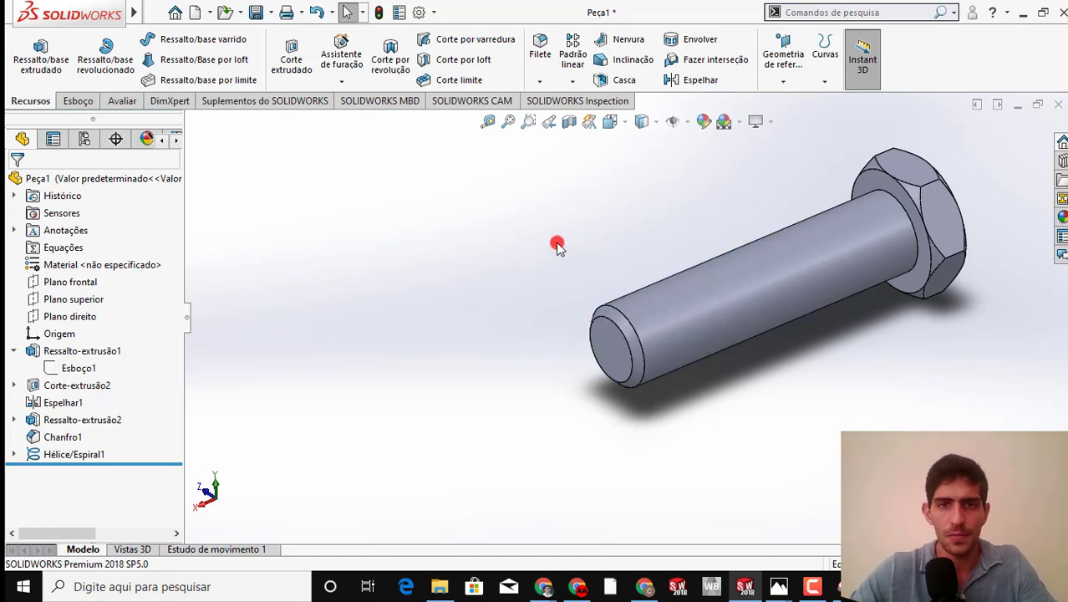
Sketch on the shank's free end face and convert the 32 mm face edge and the chamfer's outer 40 mm edge into circles
{"action": "right_click", "coordinate": [605, 342]}
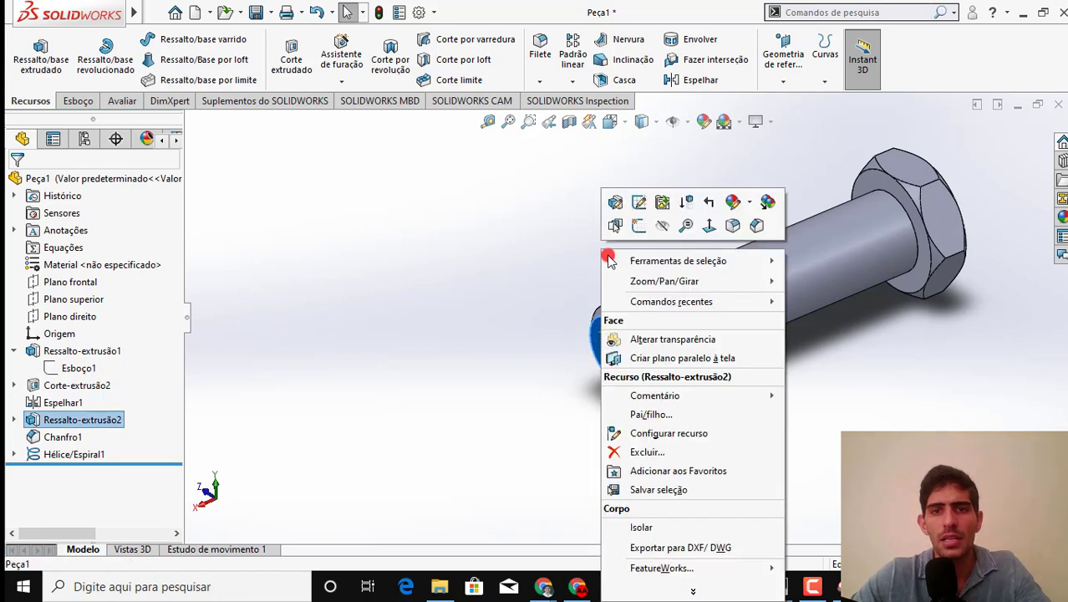
{"action": "left_click", "coordinate": [639, 224]}
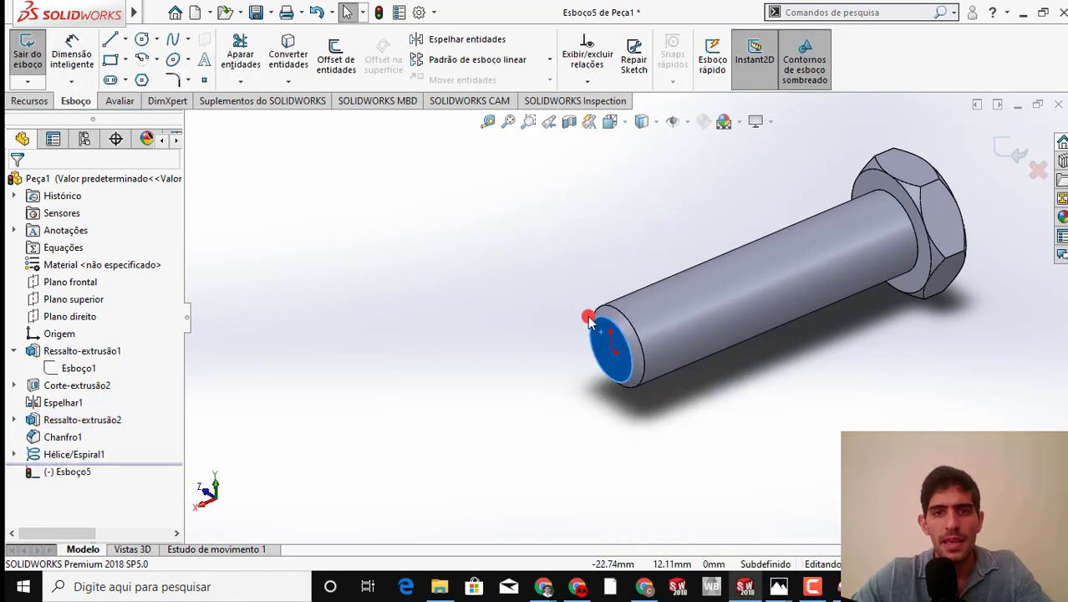
{"action": "scroll", "coordinate": [595, 319], "scroll_direction": "down", "scroll_amount": 2}
{"action": "left_click", "coordinate": [615, 319]}
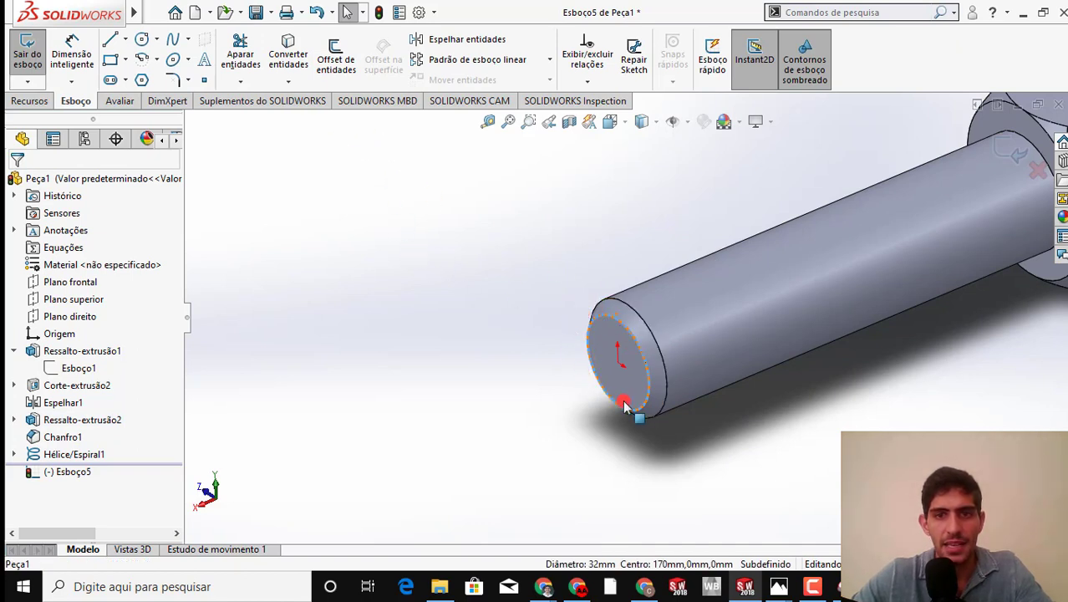
{"action": "left_click", "coordinate": [306, 47]}
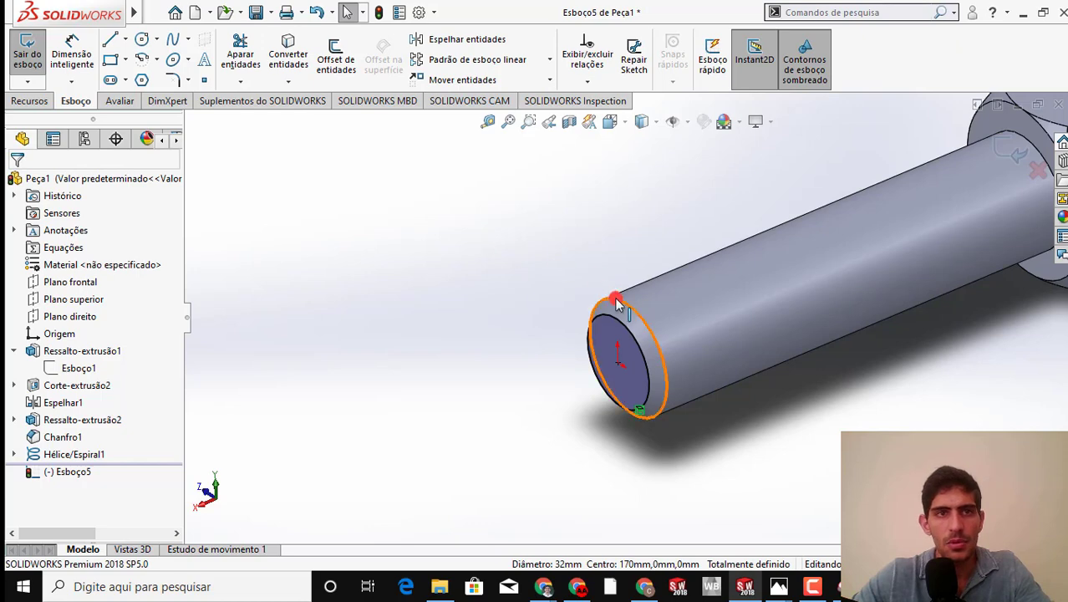
{"action": "left_click", "coordinate": [276, 58]}
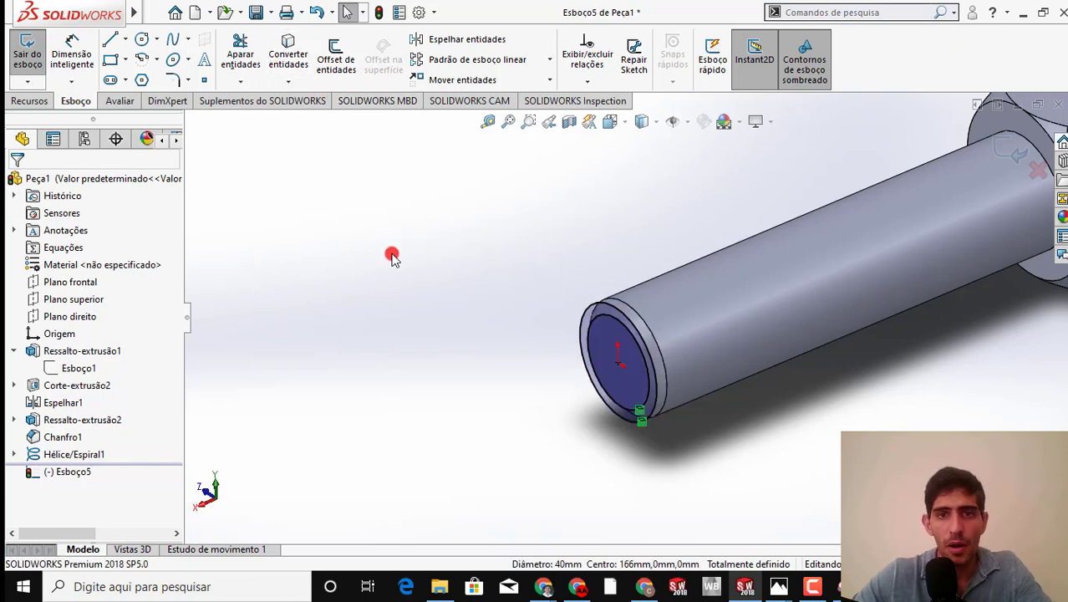
{"action": "mouse_move", "coordinate": [392, 255]}
{"action": "middle_mouse_down"}
{"action": "mouse_move", "coordinate": [431, 205]}
{"action": "mouse_move", "coordinate": [406, 207]}
{"action": "mouse_move", "coordinate": [395, 224]}
{"action": "middle_mouse_up"}
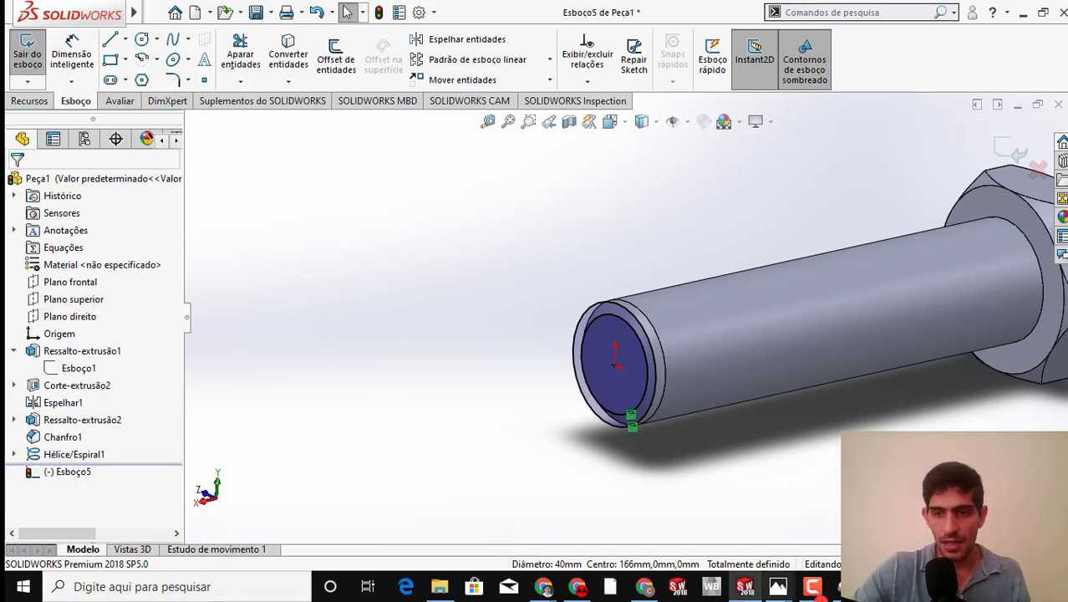
Check the relief groove on the bolt drawing in Ferramenta de Captura, return to SOLIDWORKS and start an Extruded Cut from the two-circle sketch
{"action": "left_click", "coordinate": [846, 587]}
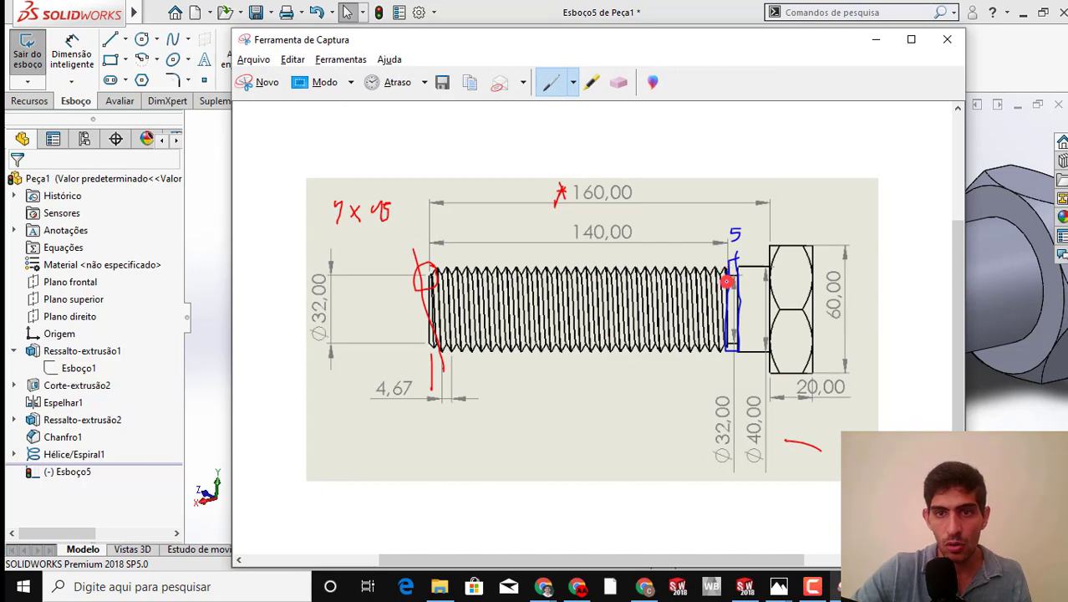
{"action": "left_click", "coordinate": [876, 39]}
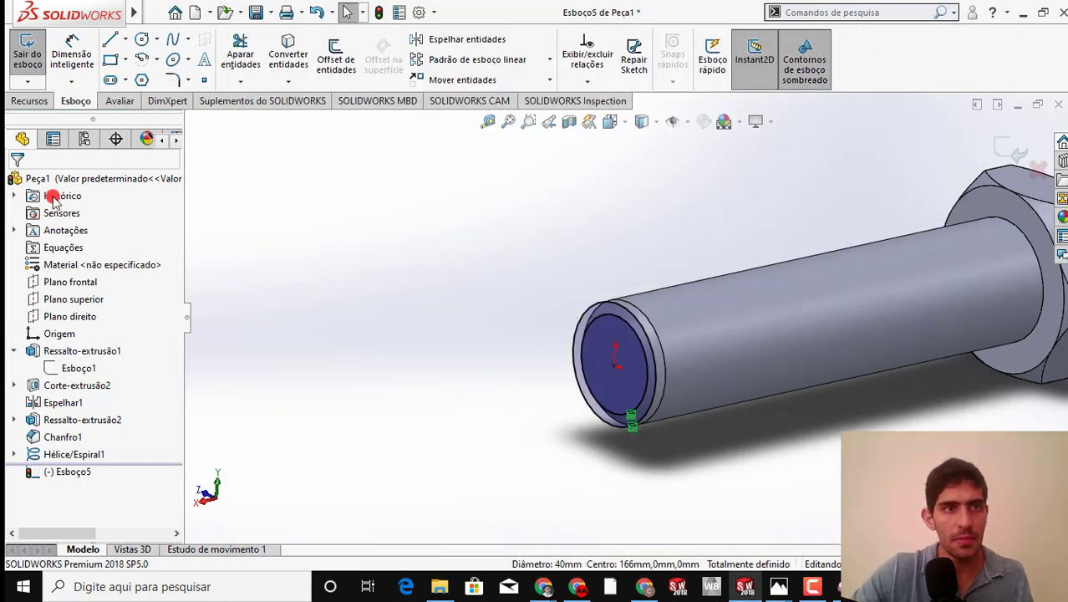
{"action": "left_click", "coordinate": [21, 100]}
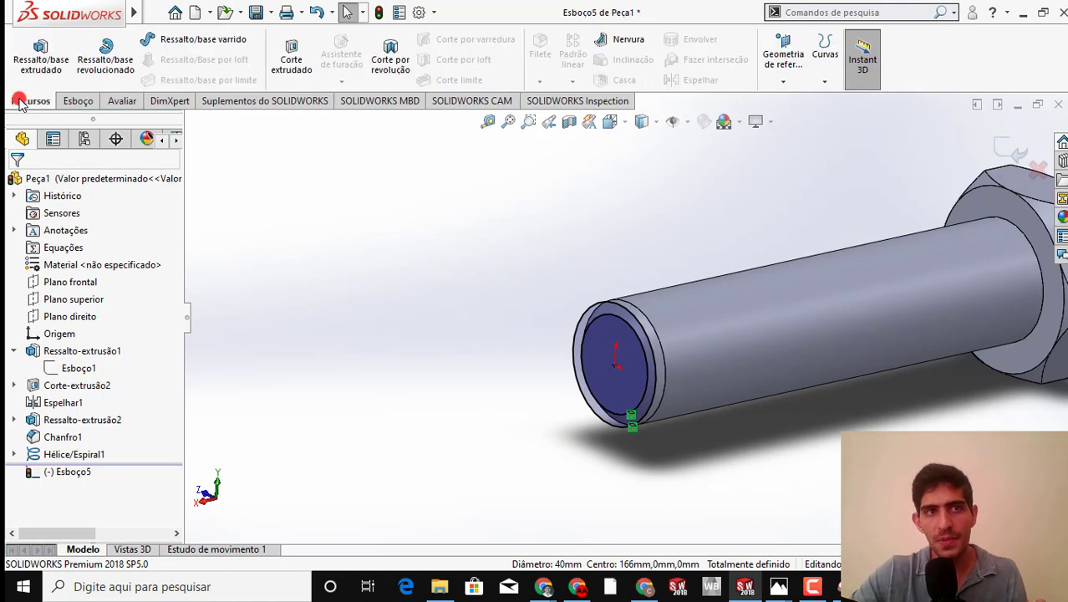
{"action": "left_click", "coordinate": [283, 62]}
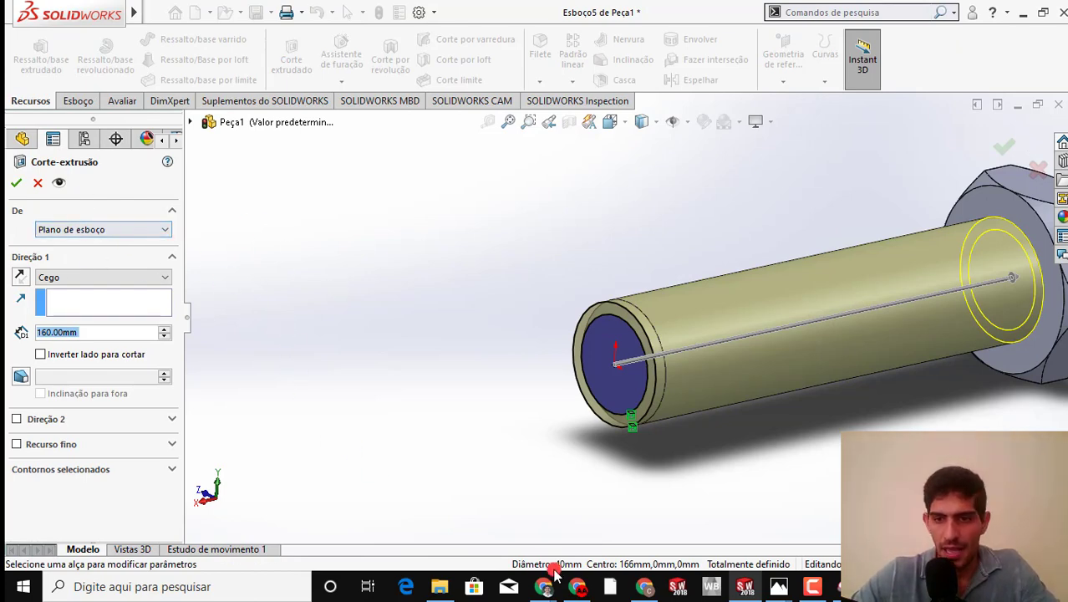
On the bolt drawing, circle the 140,00 length in blue, draw vertical lines at the groove and the chamfered end, and return to SOLIDWORKS
{"action": "left_click", "coordinate": [846, 588]}
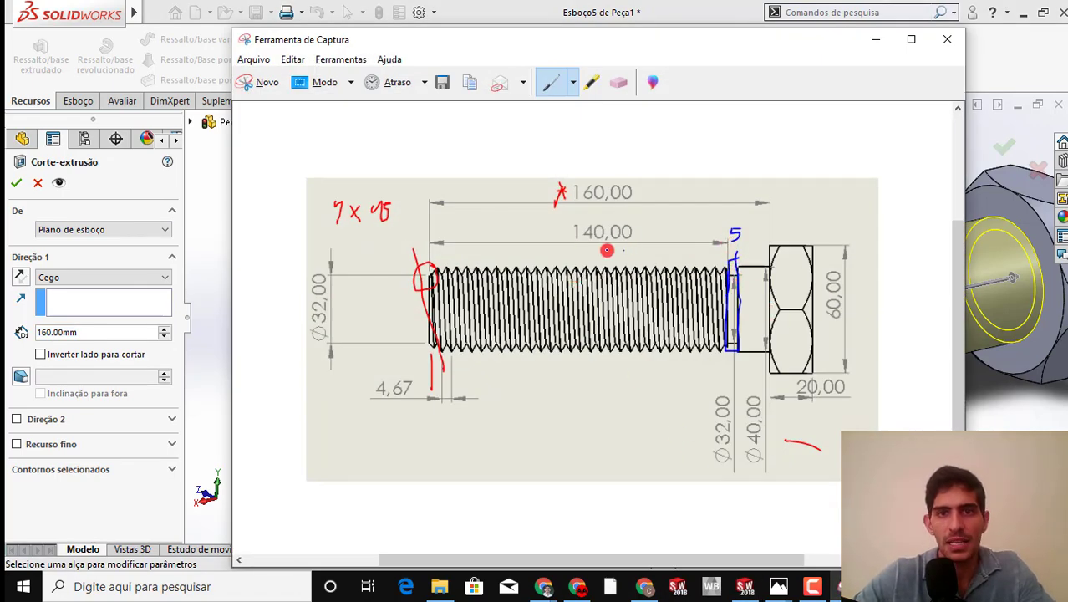
{"action": "mouse_move", "coordinate": [610, 245]}
{"action": "left_mouse_down"}
{"action": "mouse_move", "coordinate": [613, 213]}
{"action": "mouse_move", "coordinate": [621, 249]}
{"action": "left_mouse_up"}
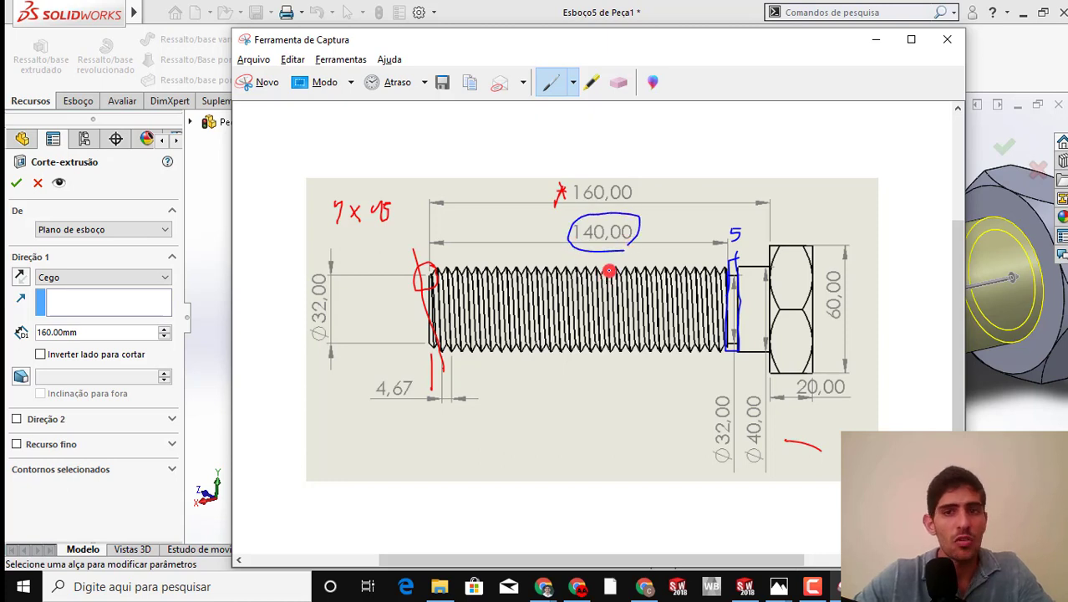
{"action": "left_click_drag", "start_coordinate": [733, 160], "coordinate": [735, 391]}
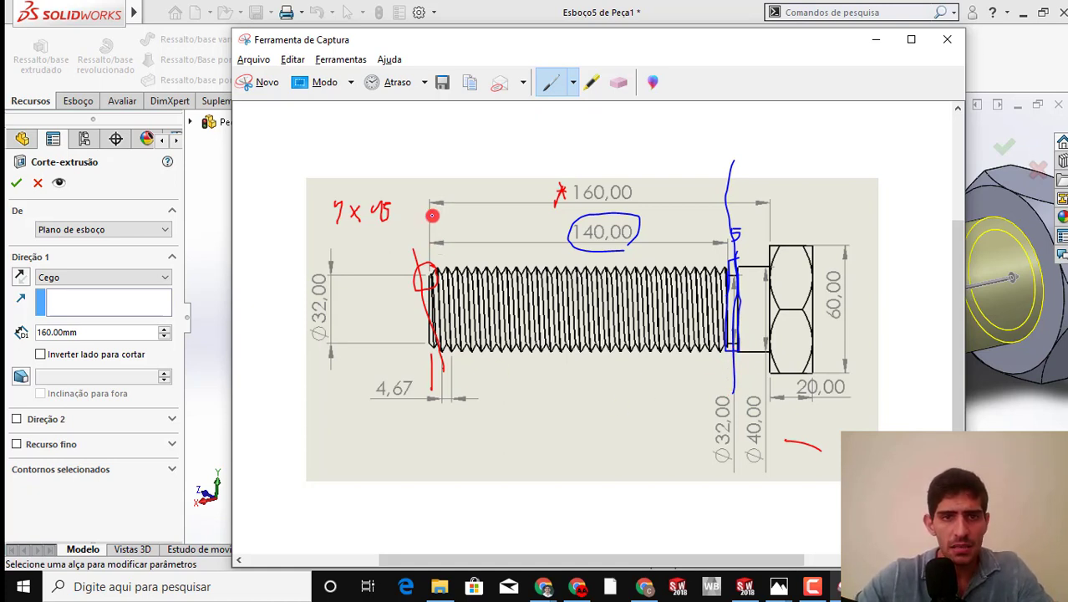
{"action": "left_click_drag", "start_coordinate": [432, 232], "coordinate": [432, 345]}
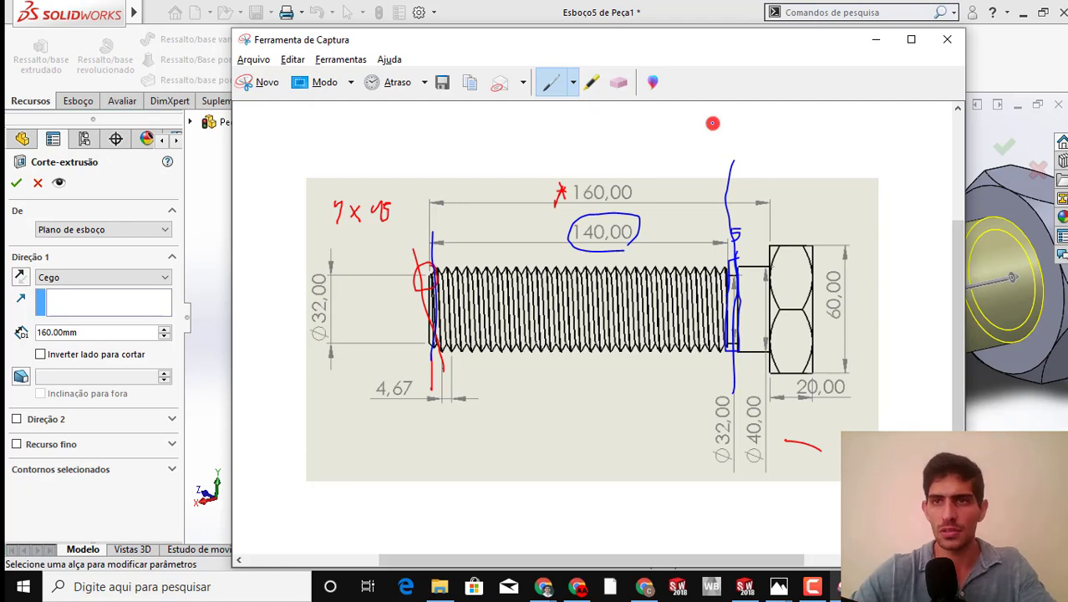
{"action": "left_click", "coordinate": [871, 42]}
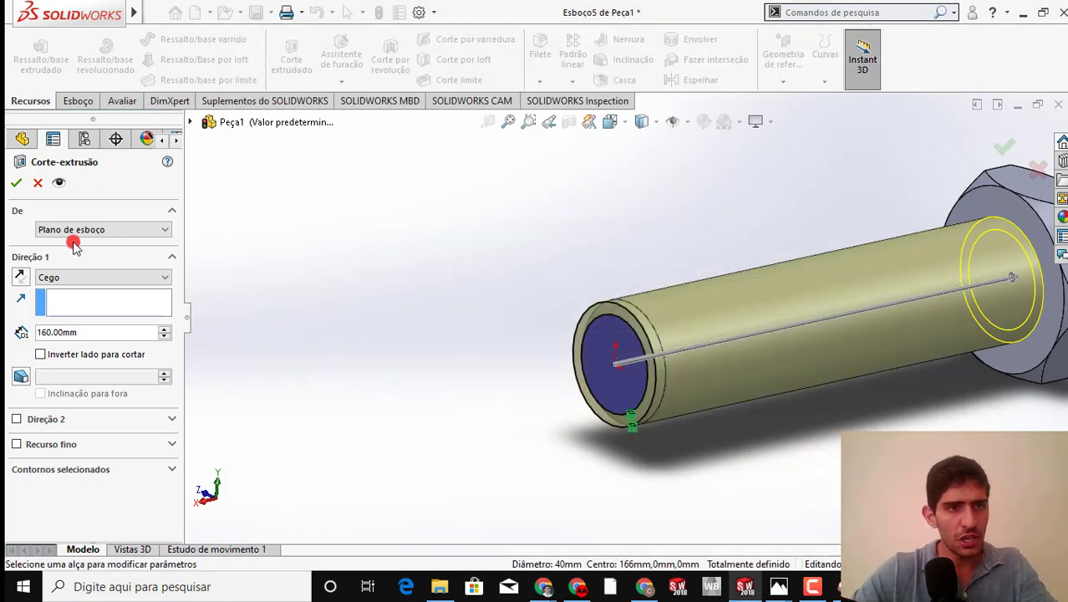
Make the cut start at a 140 mm offset from the sketch plane, reversed so it runs along the shank toward the head
{"action": "left_click", "coordinate": [150, 229]}
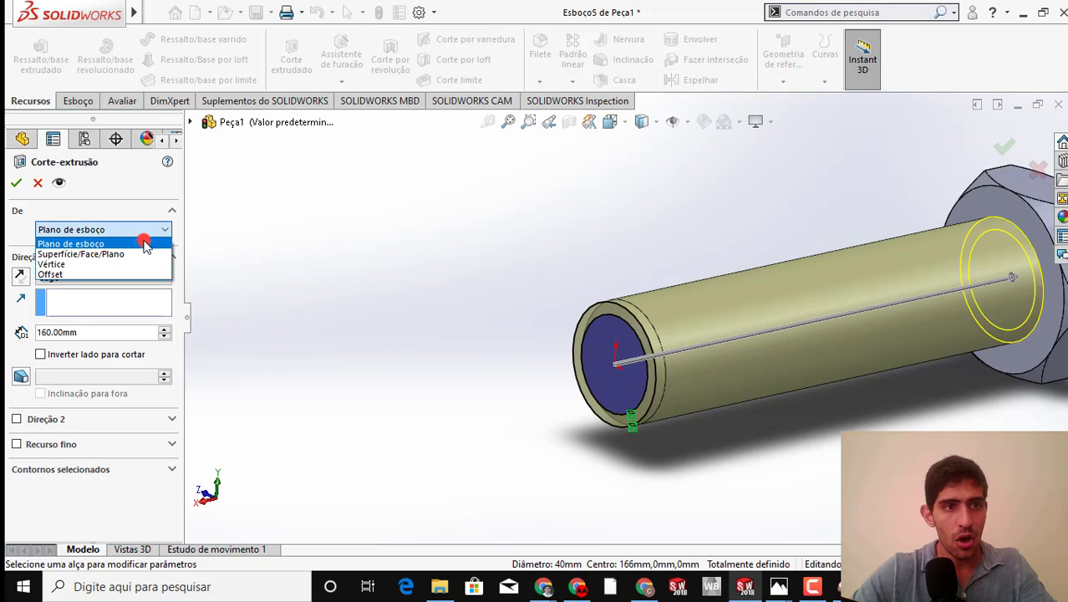
{"action": "left_click", "coordinate": [120, 276]}
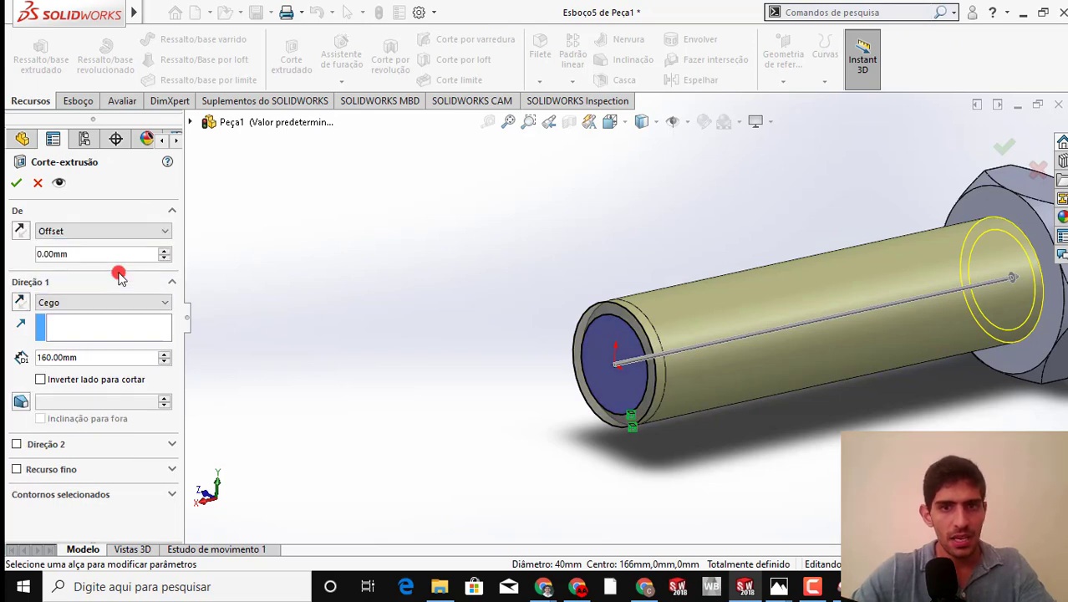
{"action": "left_click", "coordinate": [114, 255]}
{"action": "type", "text": "140"}
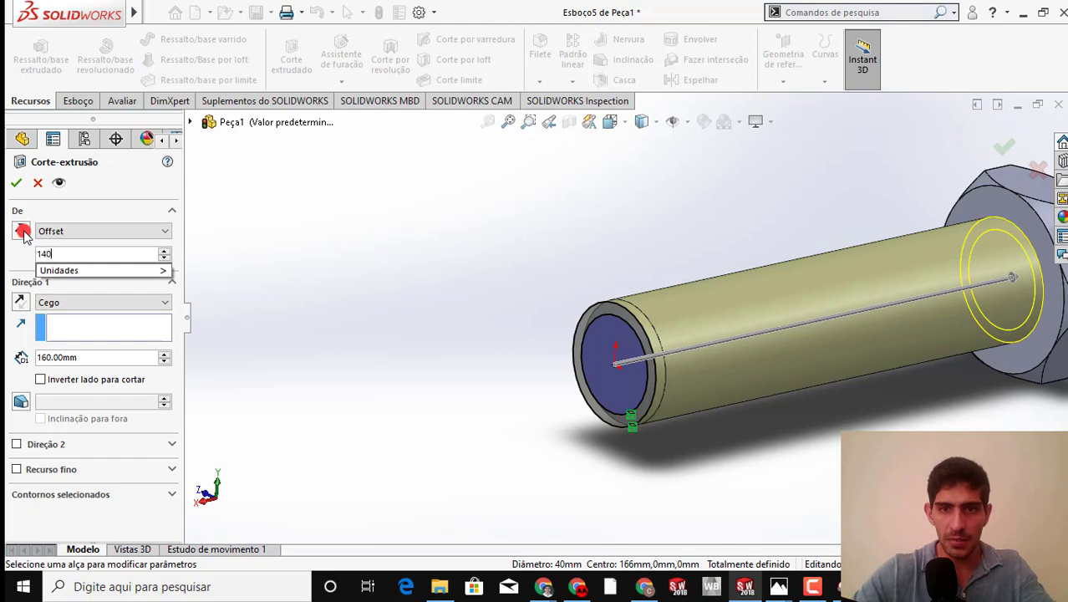
{"action": "key", "text": "Return"}
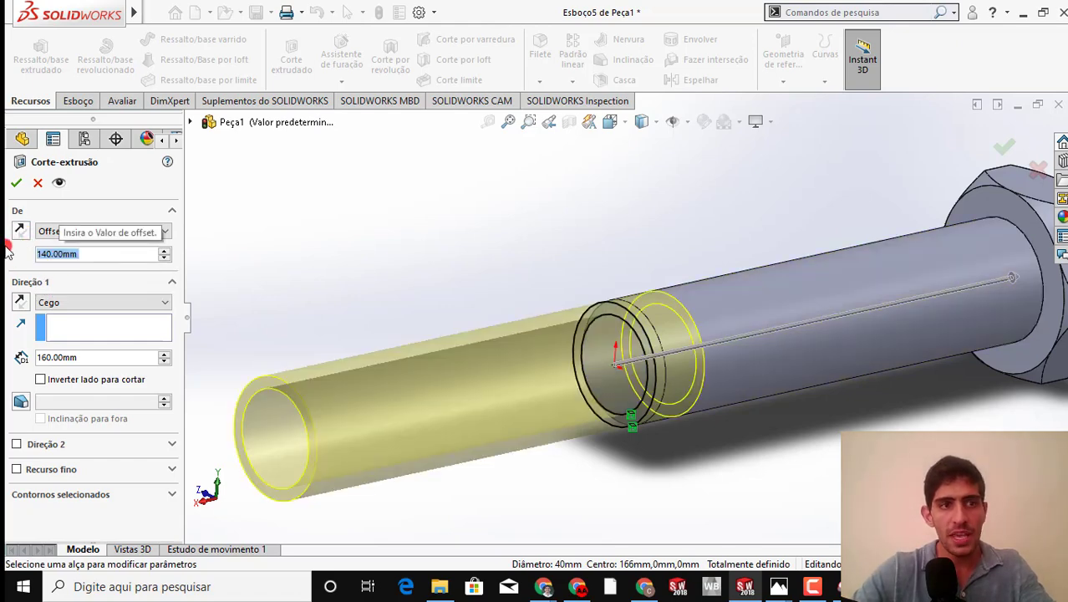
{"action": "left_click", "coordinate": [21, 232]}
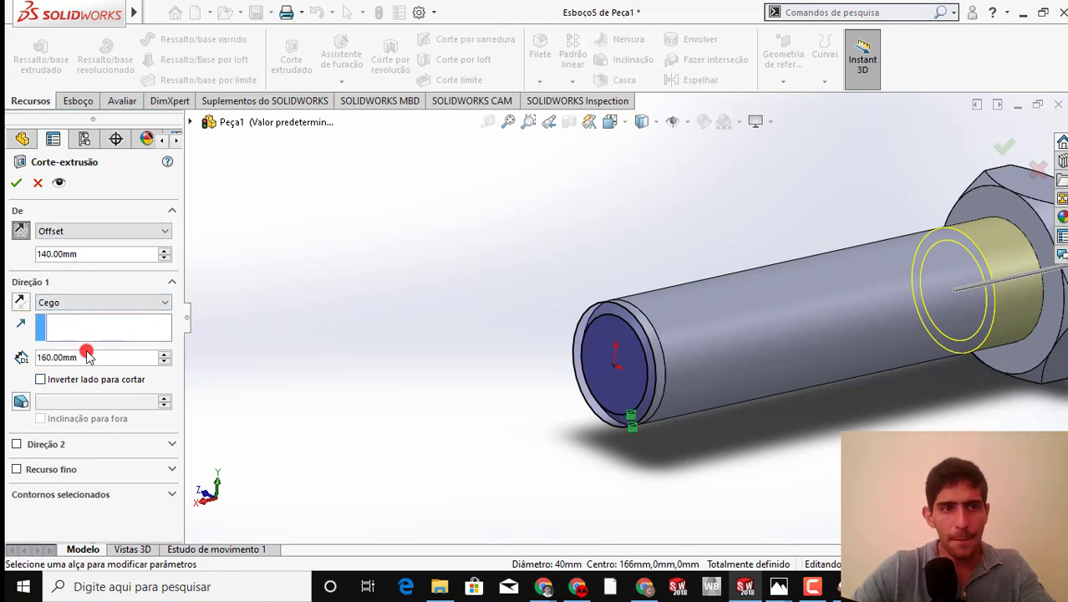
Set the cut depth to 5 mm, choose the ring between the two circles as the selected contour, and accept the cut
{"action": "left_click_drag", "start_coordinate": [86, 360], "coordinate": [16, 350]}
{"action": "type", "text": "5"}
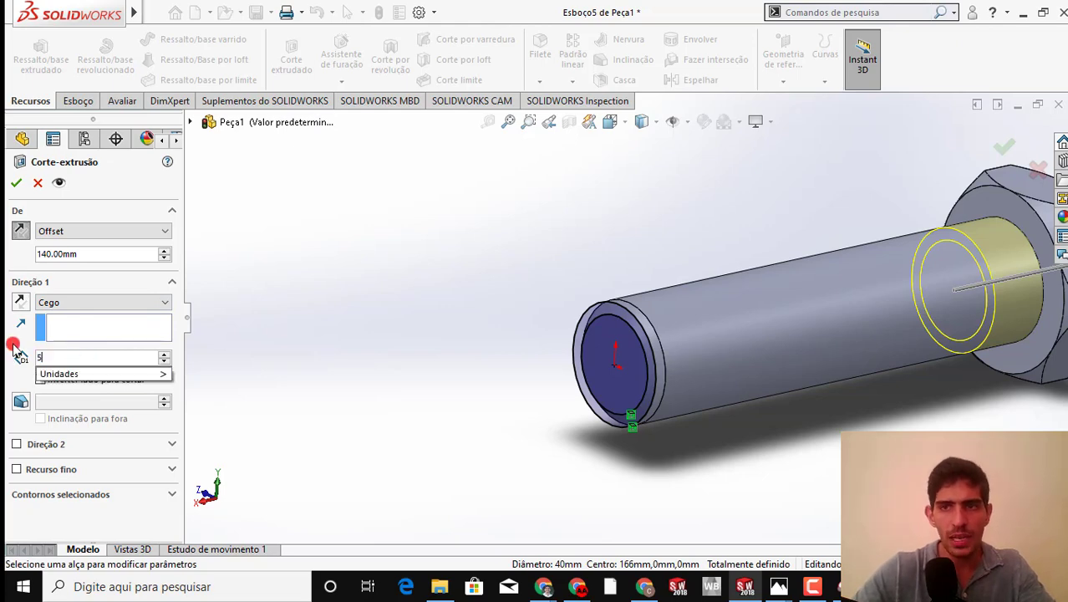
{"action": "key", "text": "Return"}
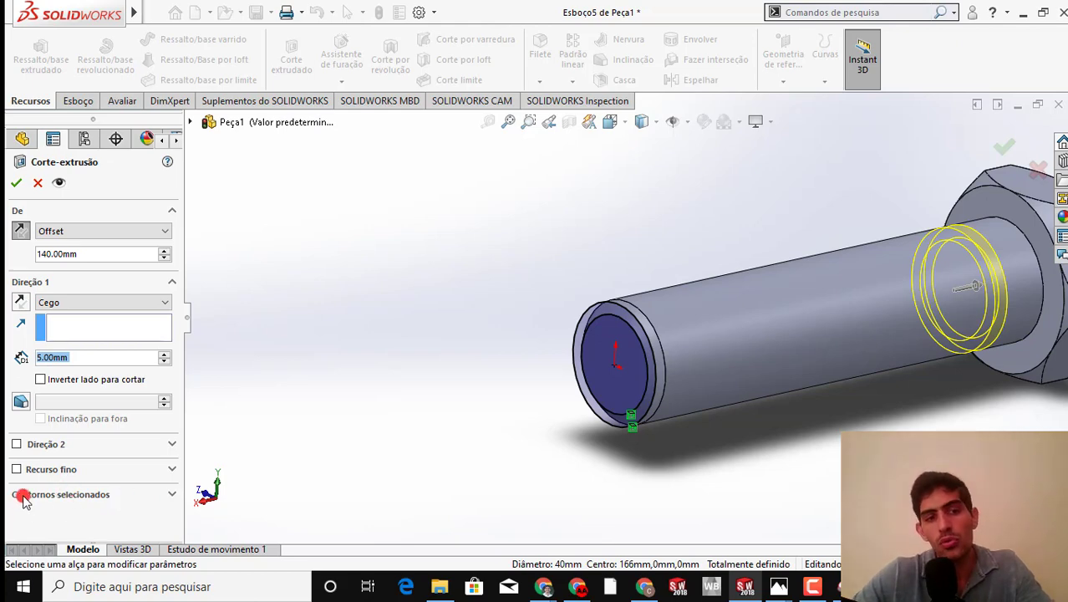
{"action": "left_click", "coordinate": [168, 494]}
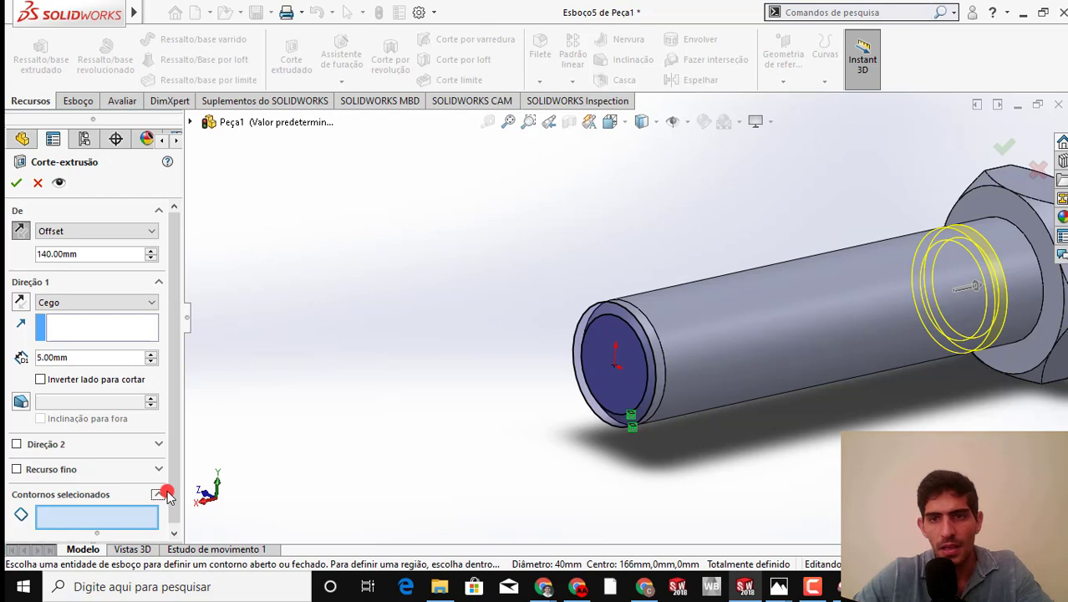
{"action": "left_click", "coordinate": [637, 326]}
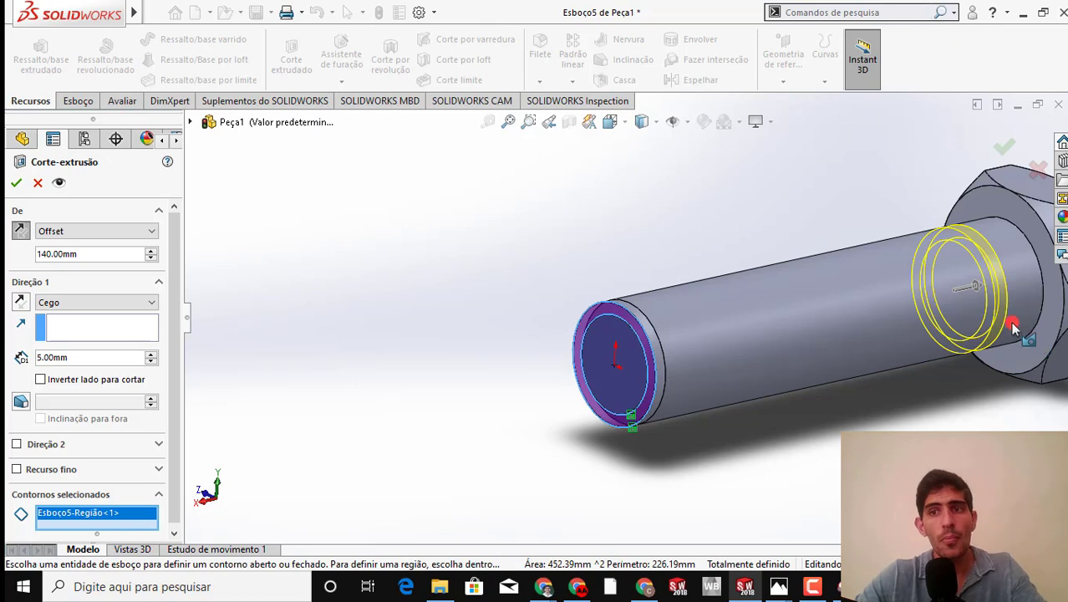
{"action": "scroll", "coordinate": [1001, 345], "scroll_direction": "down", "scroll_amount": 3}
{"action": "scroll", "coordinate": [1002, 345], "scroll_direction": "up", "scroll_amount": 4}
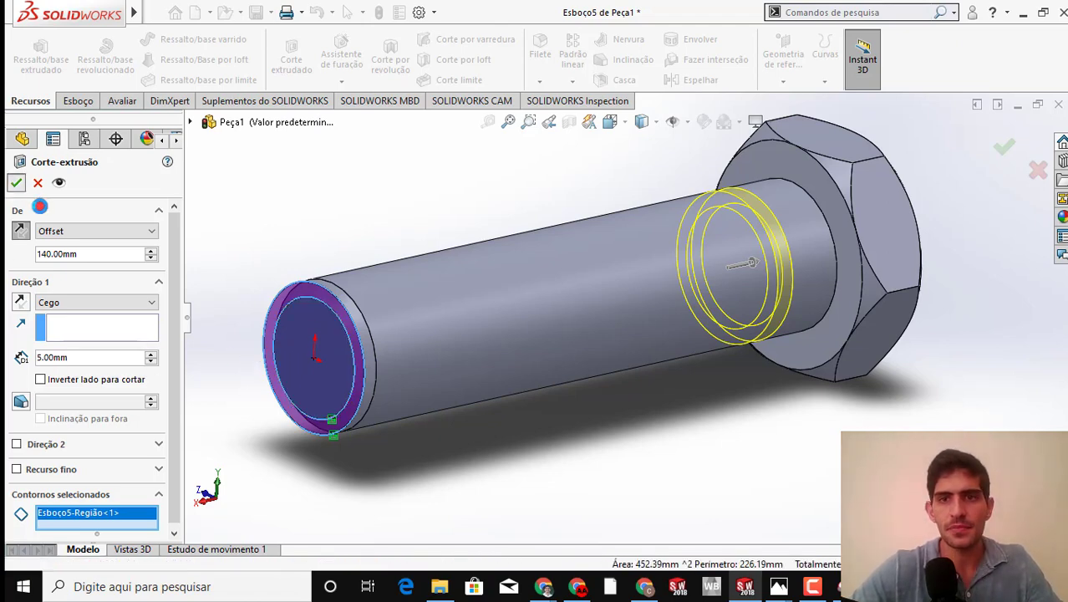
{"action": "left_click", "coordinate": [16, 182]}
Turn the display of reference curves back on so the thread helix shows on the shank
{"action": "scroll", "coordinate": [758, 262], "scroll_direction": "down", "scroll_amount": 6}
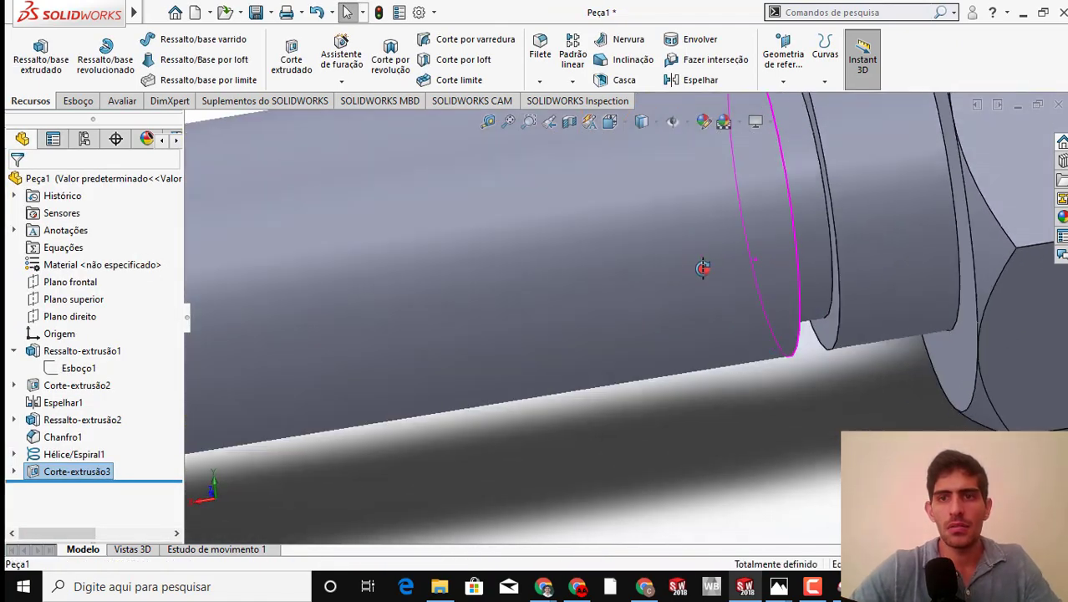
{"action": "scroll", "coordinate": [798, 265], "scroll_direction": "up", "scroll_amount": 5}
{"action": "middle_click_drag", "start_coordinate": [743, 240], "coordinate": [673, 201]}
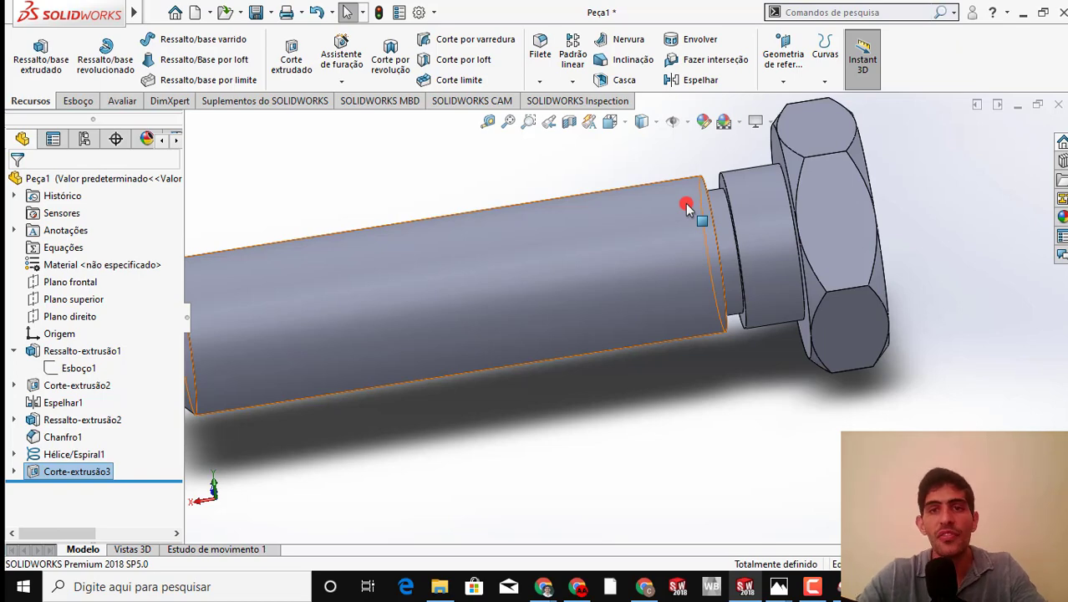
{"action": "scroll", "coordinate": [501, 333], "scroll_direction": "up", "scroll_amount": 4}
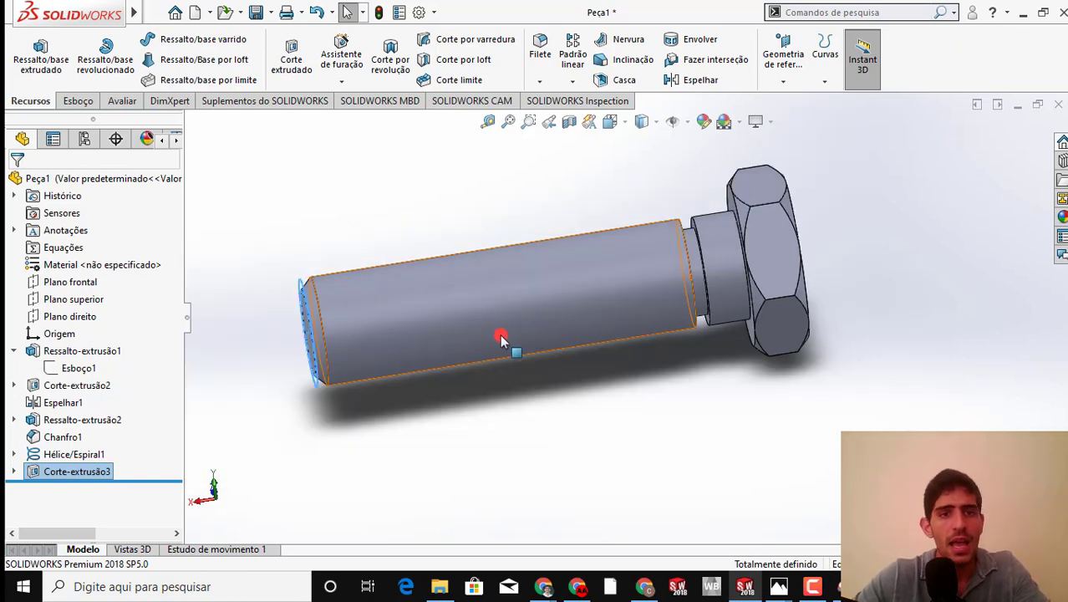
{"action": "scroll", "coordinate": [372, 296], "scroll_direction": "down", "scroll_amount": 2}
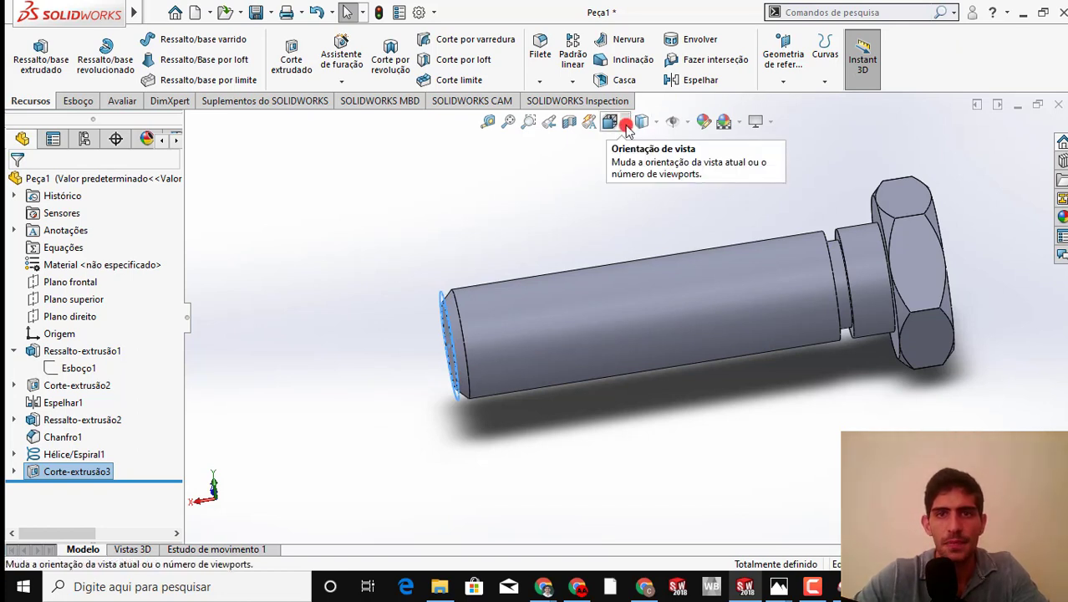
{"action": "left_click", "coordinate": [686, 122]}
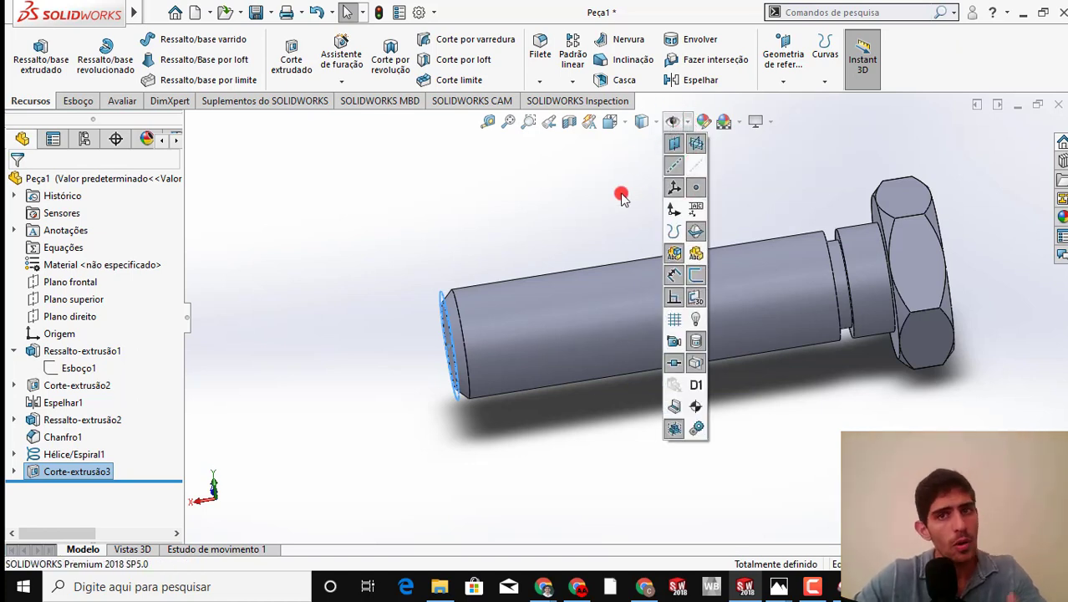
{"action": "left_click", "coordinate": [673, 124]}
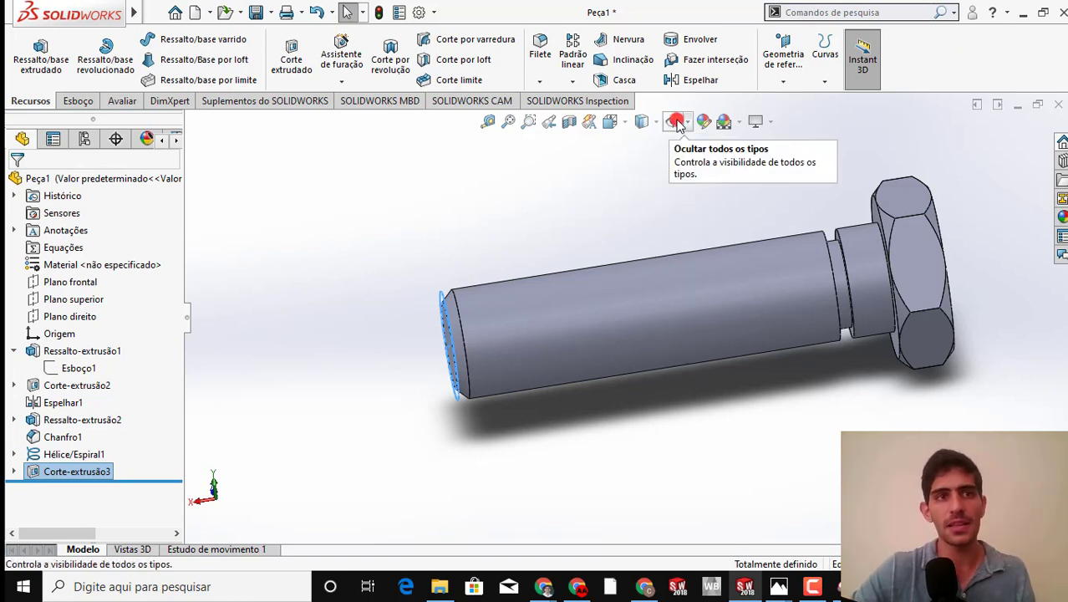
{"action": "mouse_move", "coordinate": [134, 12]}
{"action": "left_click", "coordinate": [203, 12]}
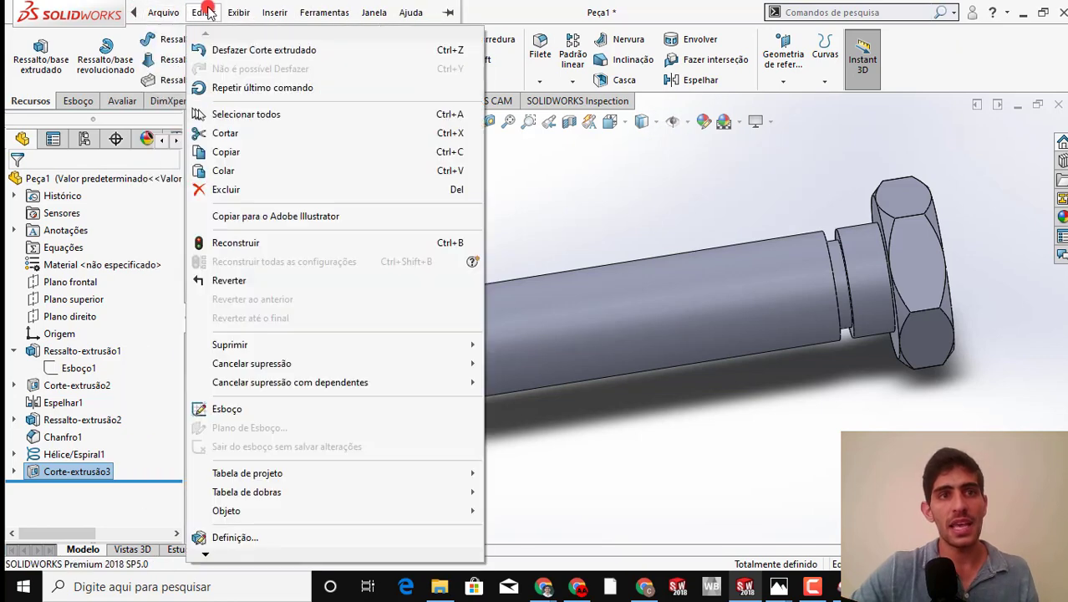
{"action": "left_click", "coordinate": [238, 12]}
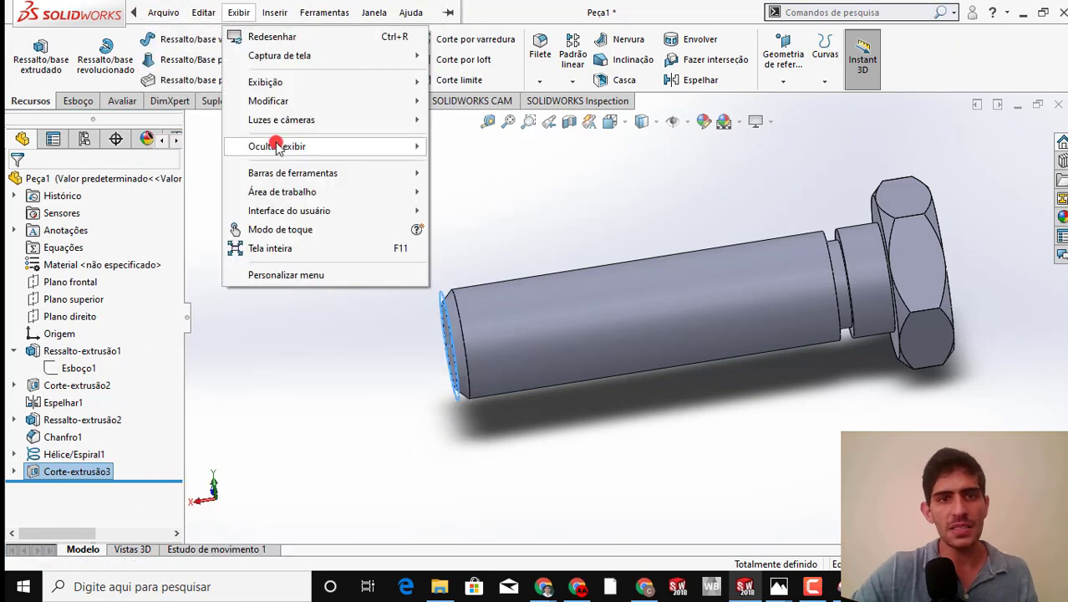
{"action": "mouse_move", "coordinate": [278, 146]}
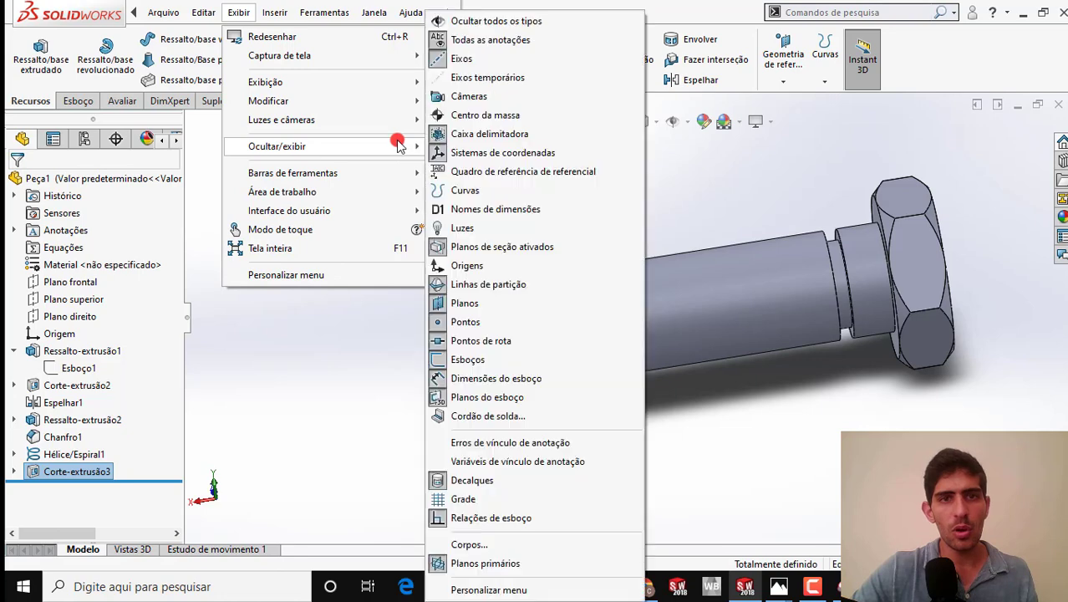
{"action": "left_click", "coordinate": [486, 192]}
{"action": "left_click", "coordinate": [702, 199]}
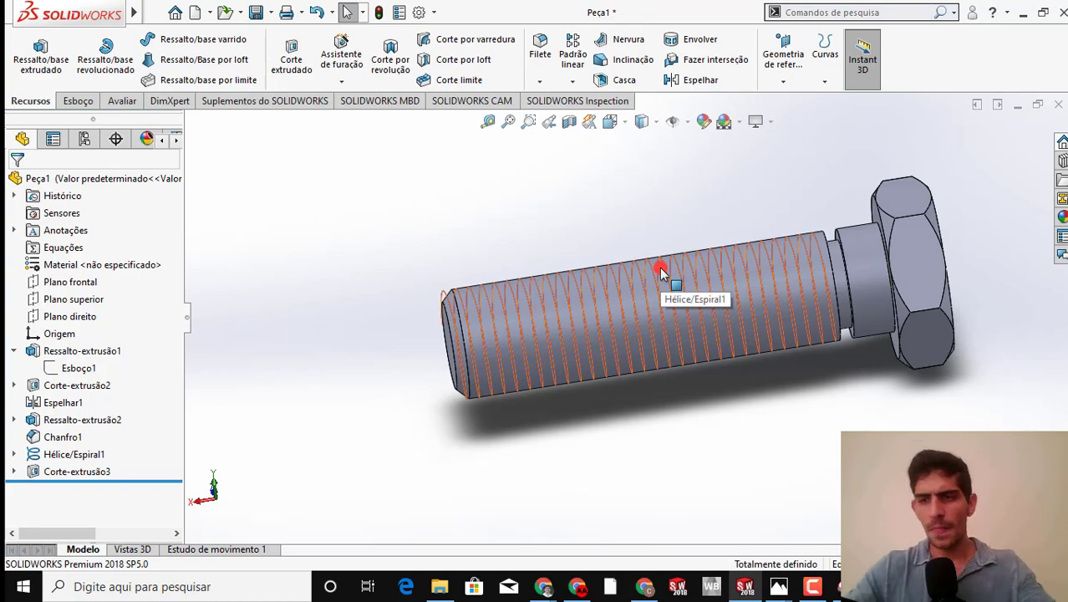
Switch to Fotos and bring up the thread profile picture rosca.PNG for reference
{"action": "left_click", "coordinate": [546, 329]}
{"action": "middle_click_drag", "start_coordinate": [546, 329], "coordinate": [629, 434]}
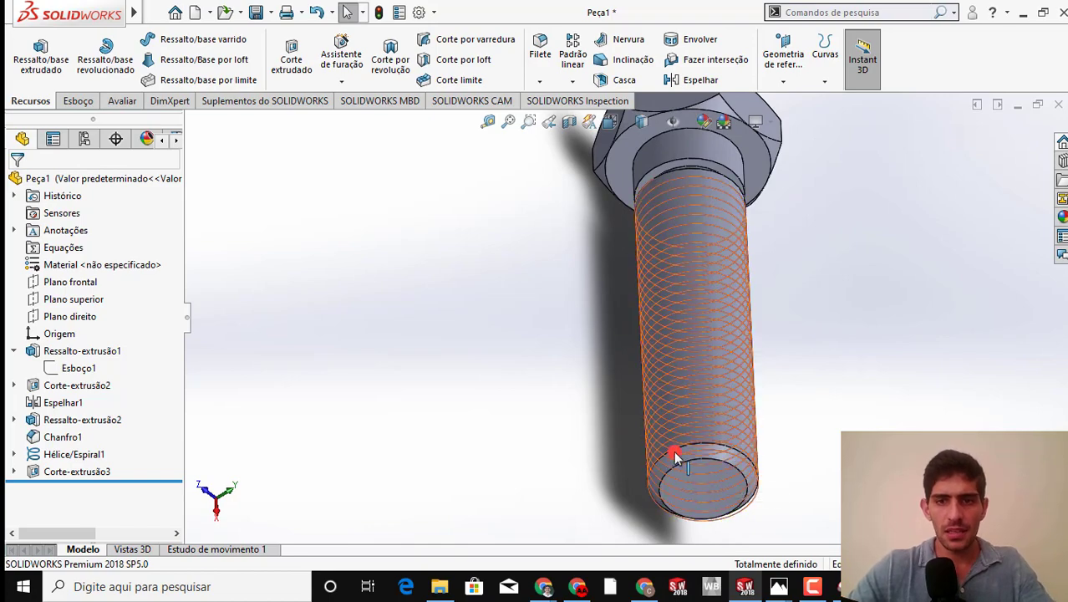
{"action": "middle_click_drag", "start_coordinate": [679, 405], "coordinate": [601, 393]}
{"action": "mouse_move", "coordinate": [778, 592]}
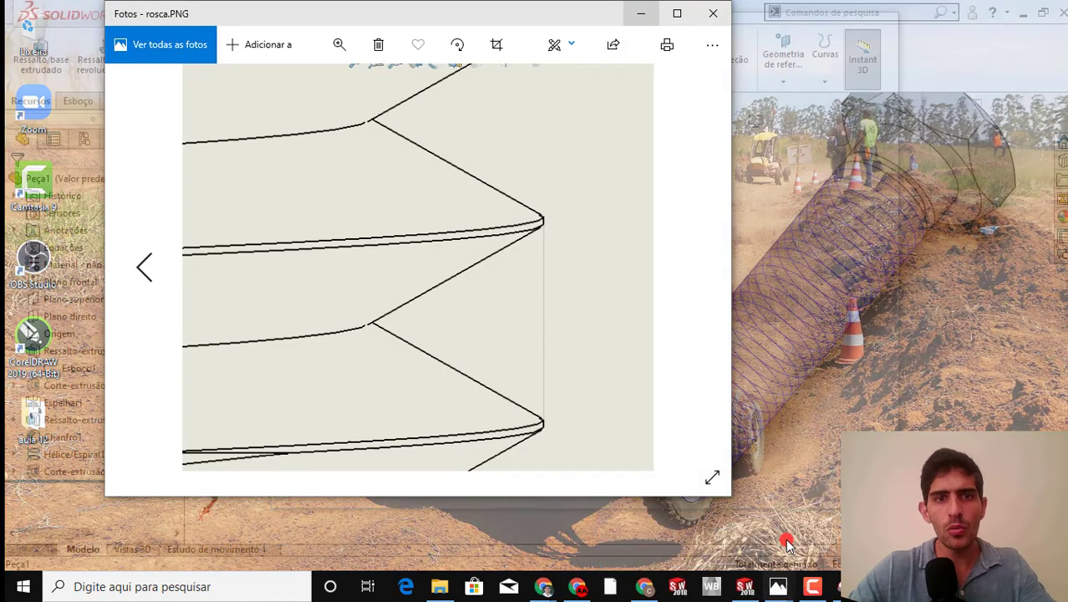
{"action": "left_click", "coordinate": [779, 542]}
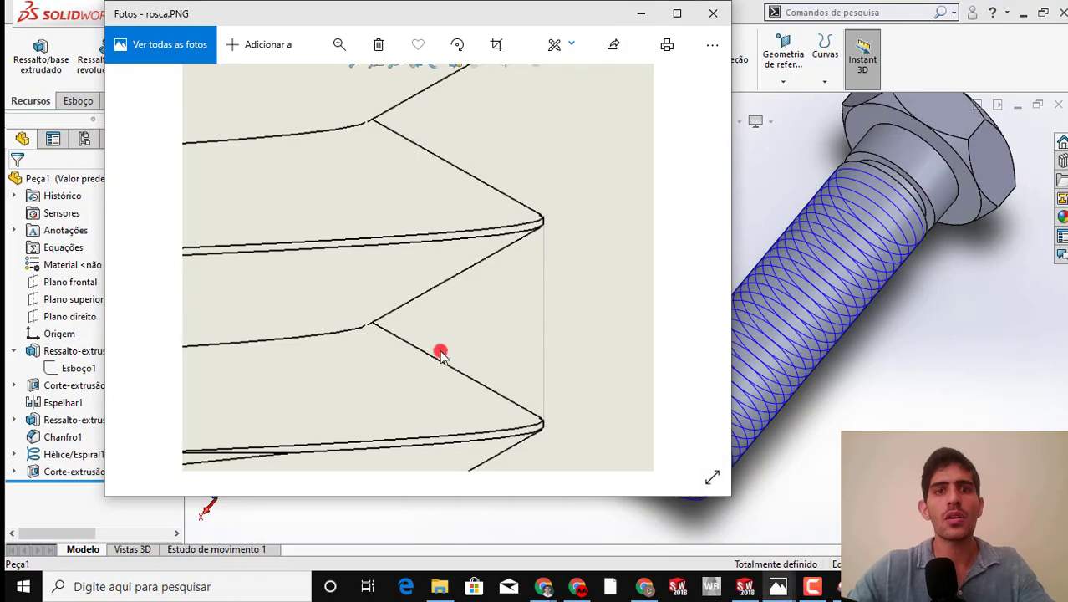
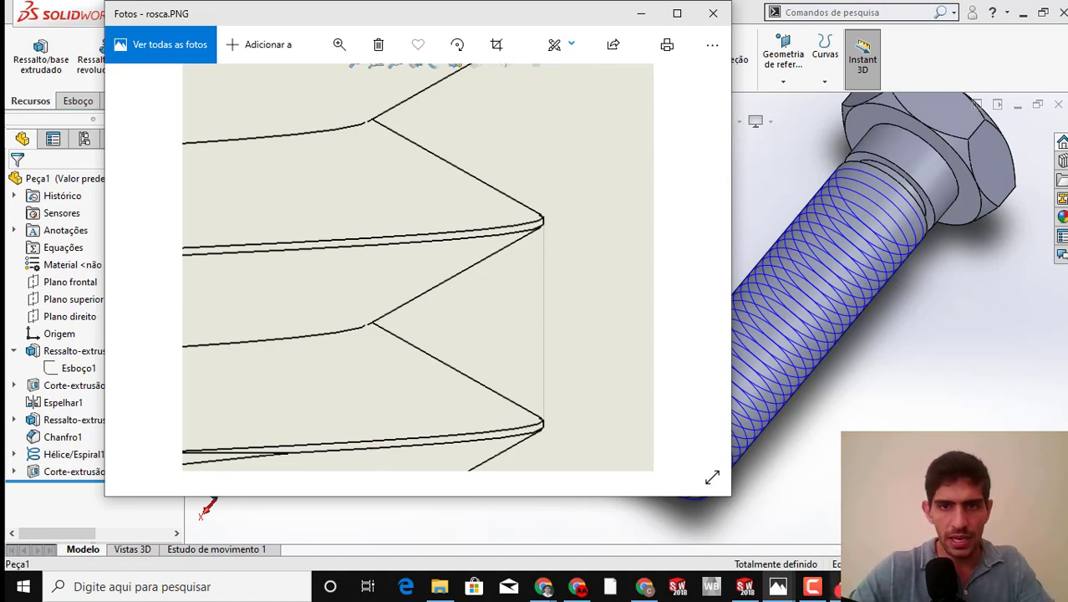
Capture part of the thread profile picture with Ferramenta de Captura and mark the 60° angle at the thread root in red pen
{"action": "left_click", "coordinate": [844, 589]}
{"action": "left_click", "coordinate": [267, 90]}
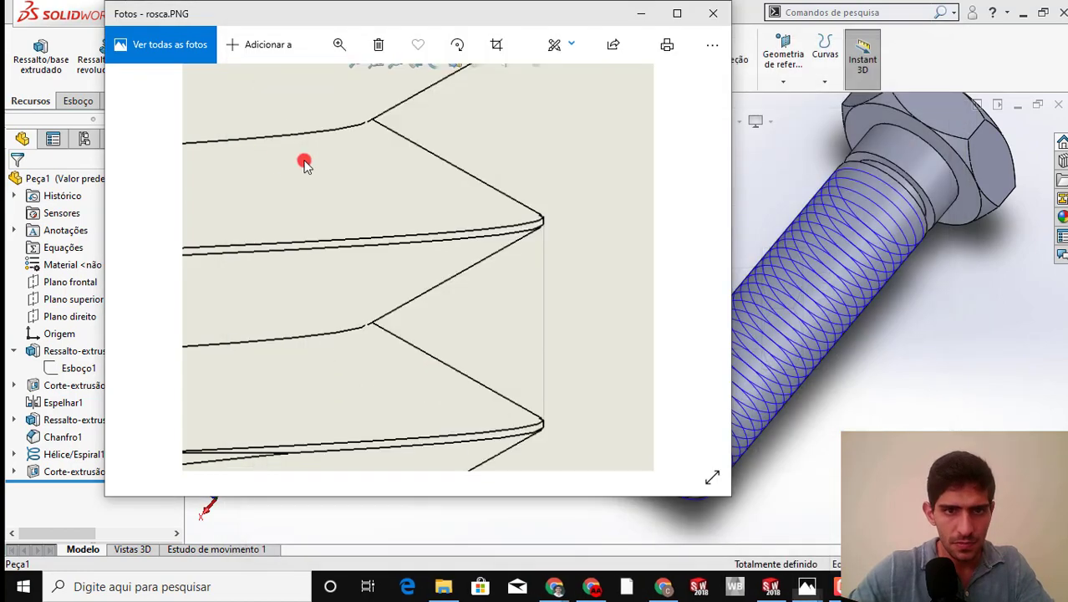
{"action": "mouse_move", "coordinate": [310, 164]}
{"action": "left_mouse_down"}
{"action": "mouse_move", "coordinate": [593, 460]}
{"action": "mouse_move", "coordinate": [614, 460]}
{"action": "left_mouse_up"}
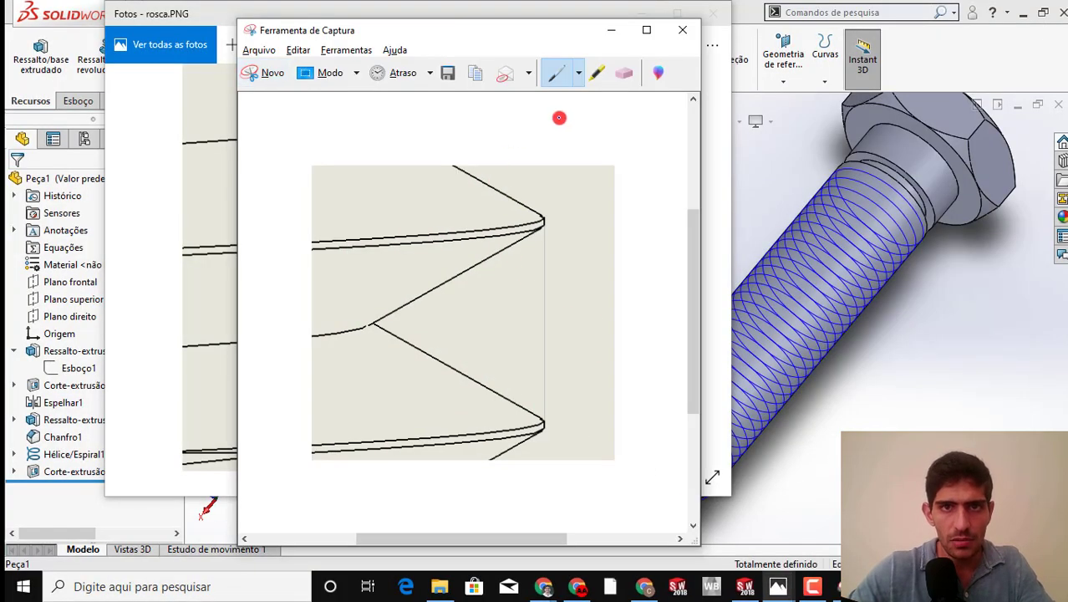
{"action": "left_click", "coordinate": [579, 73]}
{"action": "left_click", "coordinate": [580, 98]}
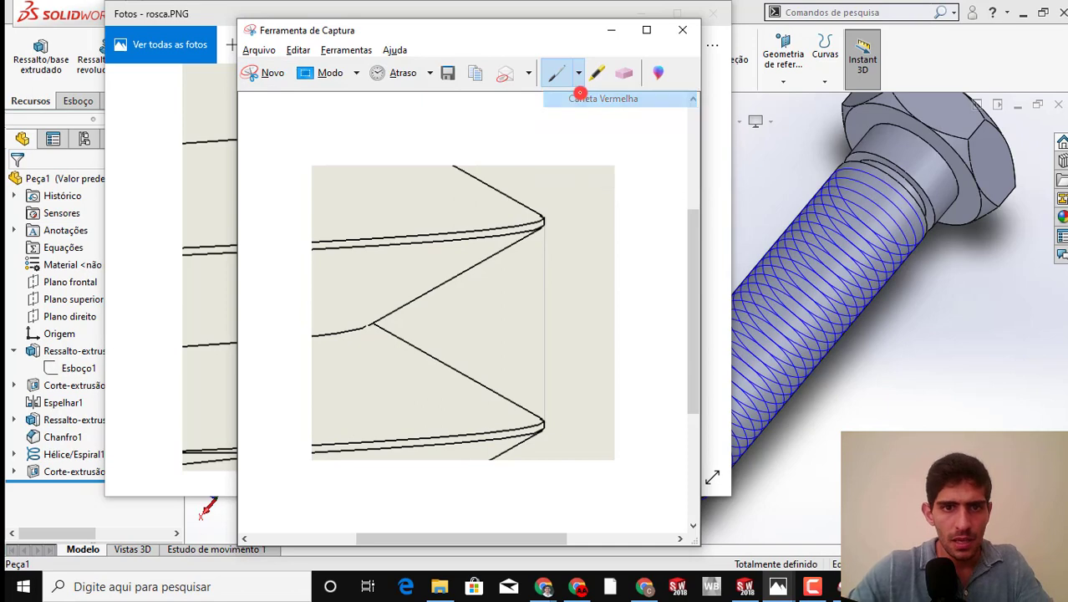
{"action": "left_click_drag", "start_coordinate": [400, 309], "coordinate": [402, 339]}
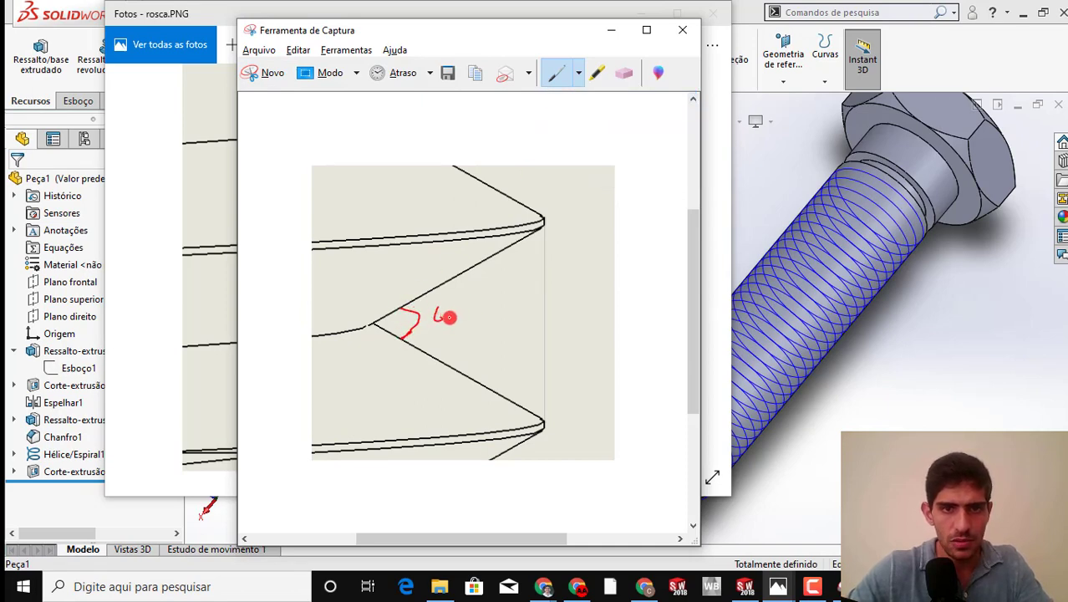
{"action": "left_click_drag", "start_coordinate": [459, 299], "coordinate": [464, 302]}
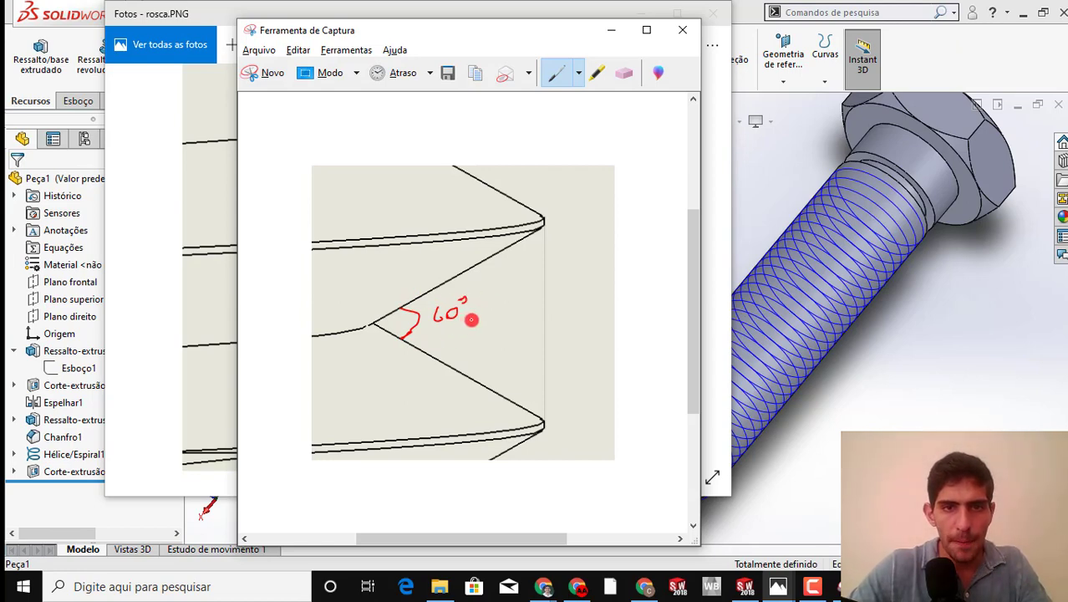
{"action": "left_click_drag", "start_coordinate": [473, 319], "coordinate": [462, 318]}
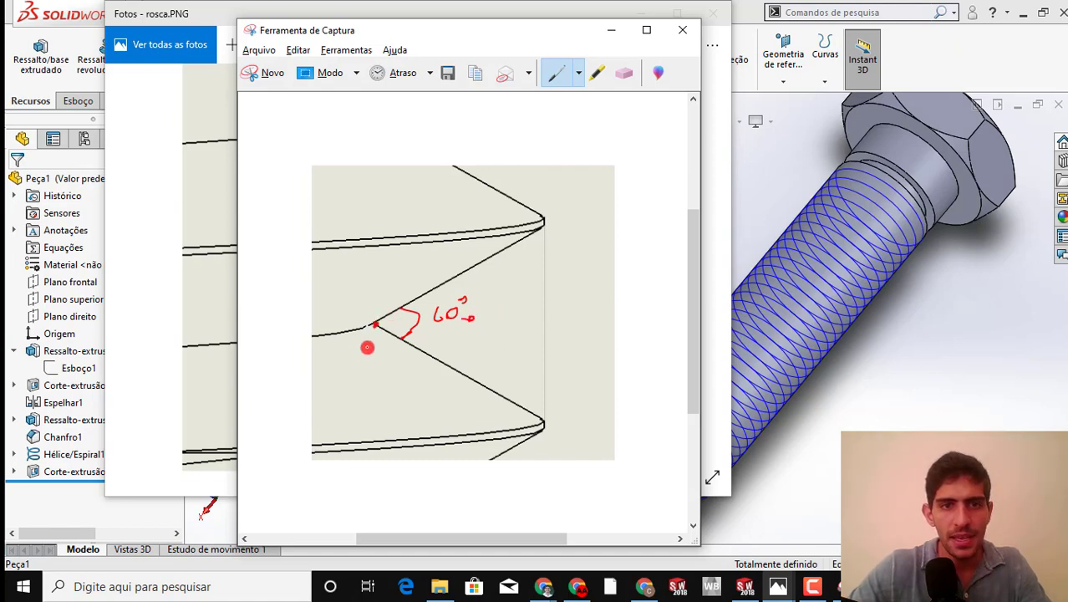
Annotate the captured profile with distance x from the root and the span between two crests, and return to SOLIDWORKS
{"action": "mouse_move", "coordinate": [377, 342]}
{"action": "left_mouse_down"}
{"action": "mouse_move", "coordinate": [376, 353]}
{"action": "mouse_move", "coordinate": [466, 358]}
{"action": "left_mouse_up"}
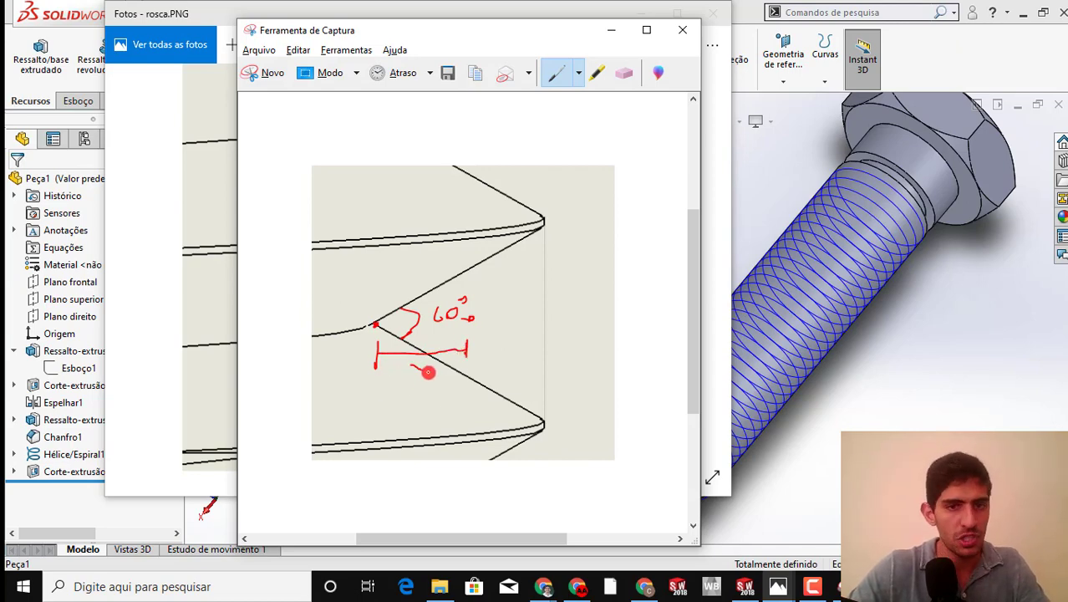
{"action": "left_click_drag", "start_coordinate": [412, 375], "coordinate": [426, 361]}
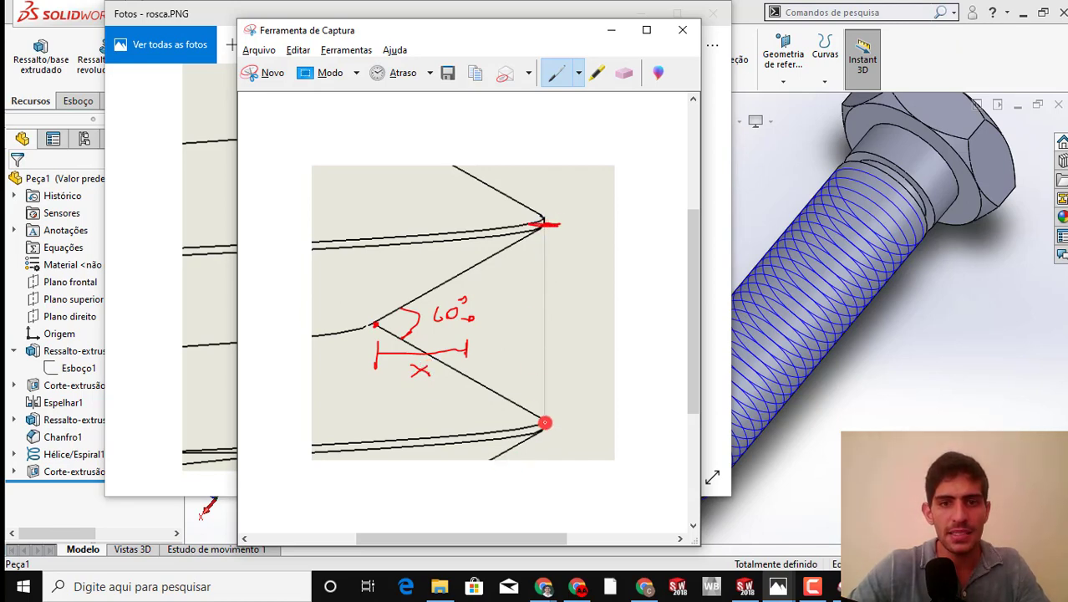
{"action": "left_click_drag", "start_coordinate": [538, 424], "coordinate": [559, 425]}
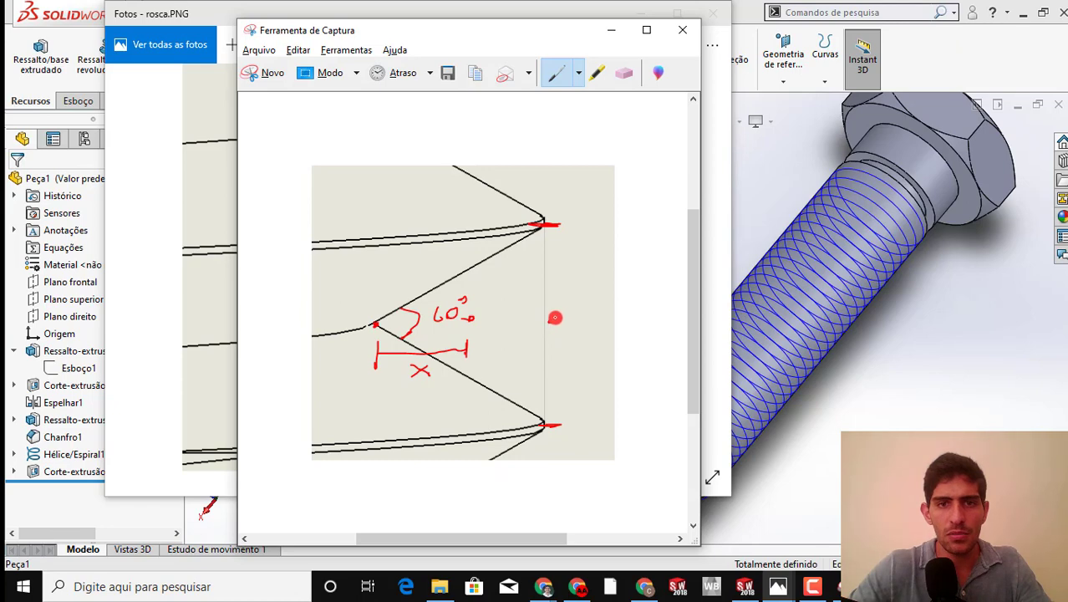
{"action": "mouse_move", "coordinate": [549, 320]}
{"action": "left_mouse_down"}
{"action": "mouse_move", "coordinate": [553, 333]}
{"action": "mouse_move", "coordinate": [588, 345]}
{"action": "mouse_move", "coordinate": [602, 334]}
{"action": "left_mouse_up"}
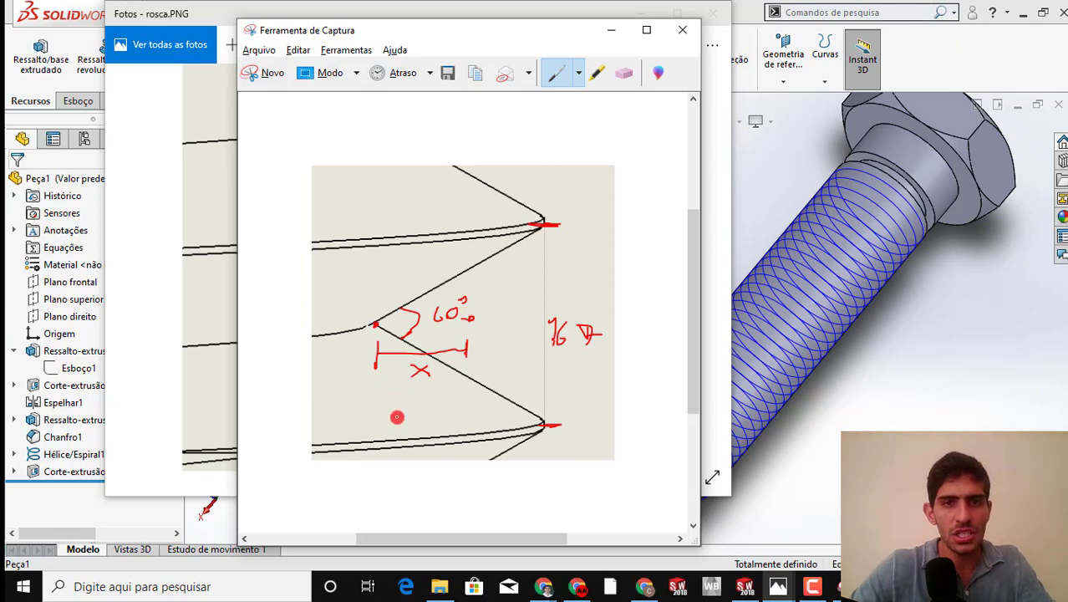
{"action": "left_click_drag", "start_coordinate": [408, 410], "coordinate": [416, 395]}
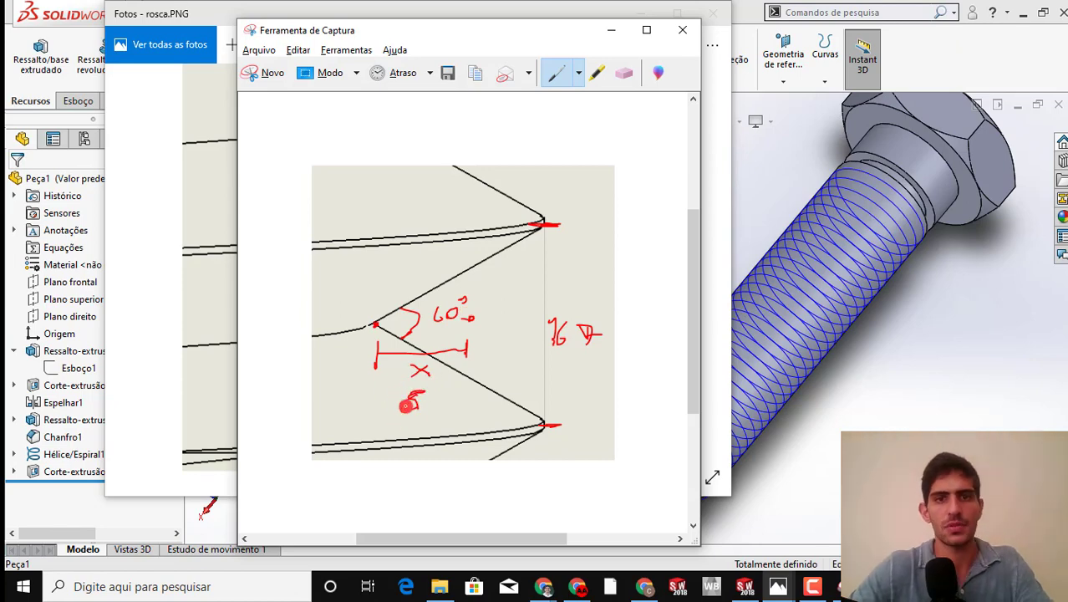
{"action": "left_click", "coordinate": [605, 35]}
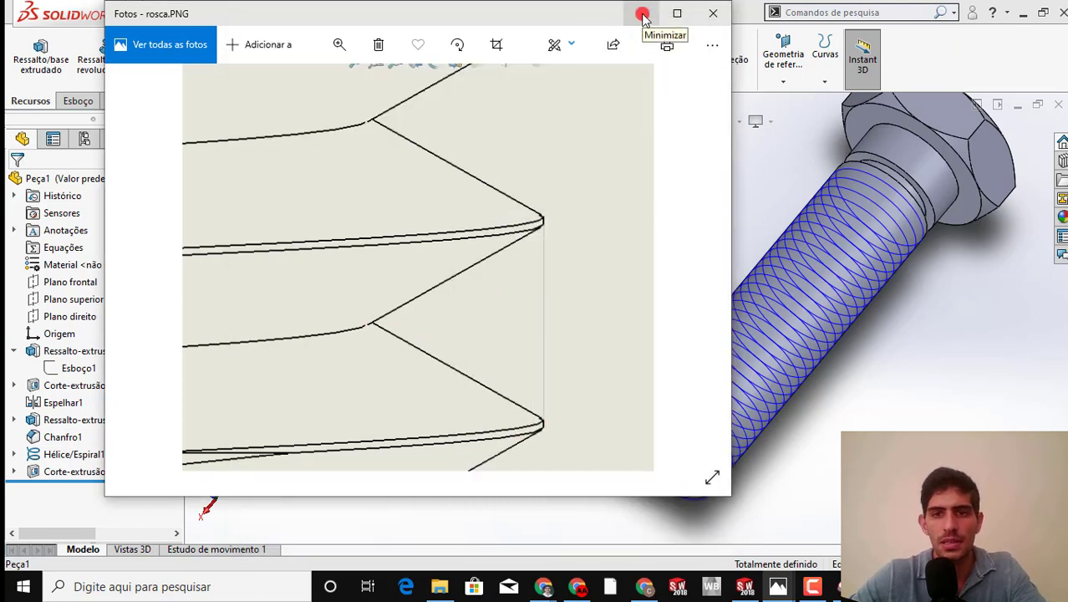
{"action": "left_click", "coordinate": [642, 15]}
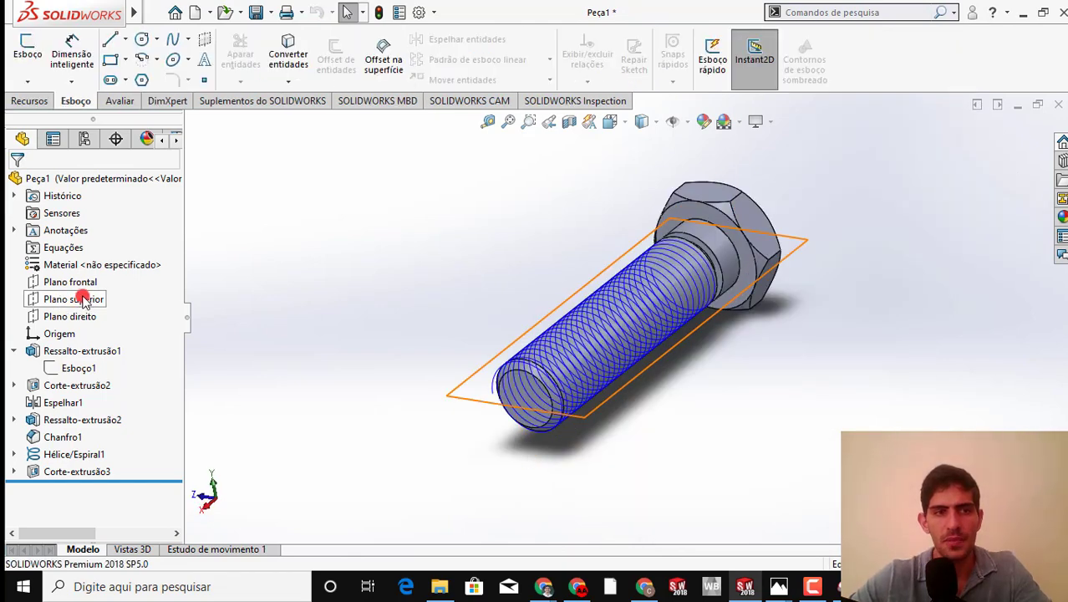
Start a sketch on Plano superior and draw a construction line about 9.85 mm long, perpendicular to the bolt axis, across the helix's start
{"action": "left_click", "coordinate": [83, 299]}
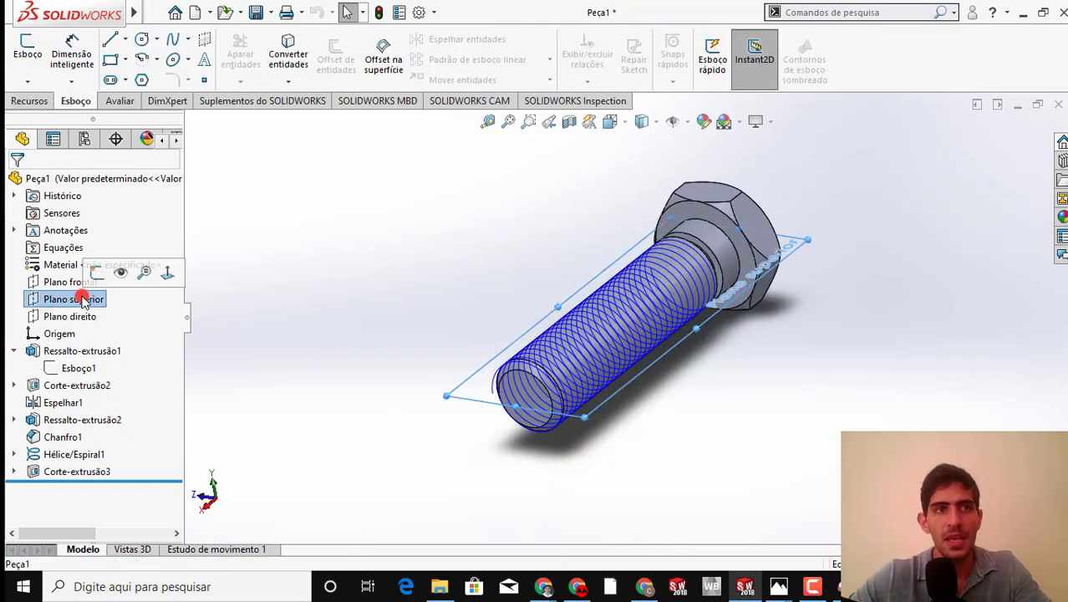
{"action": "left_click", "coordinate": [116, 42]}
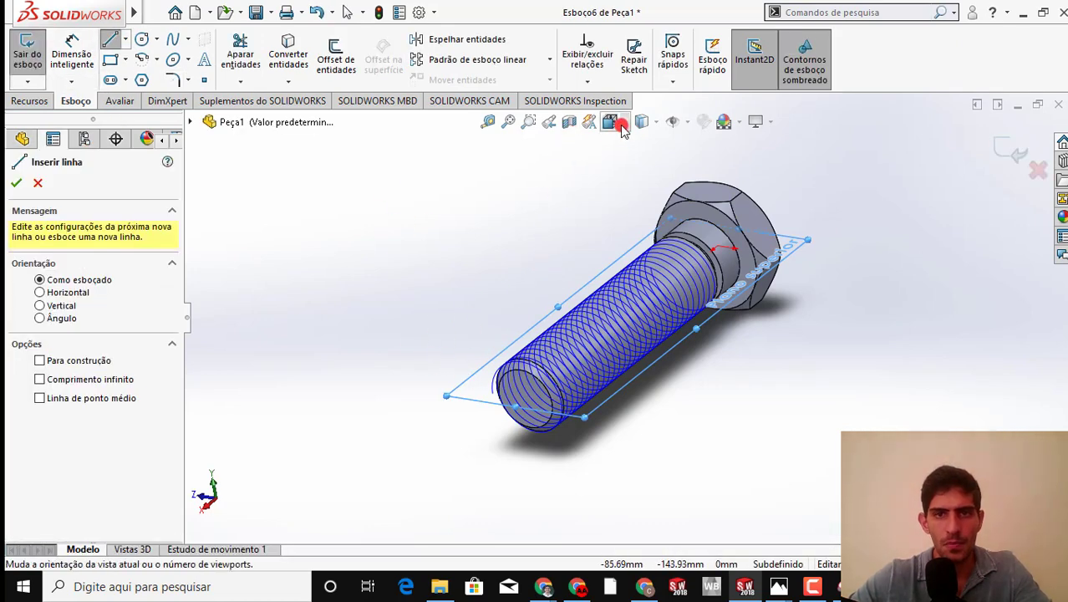
{"action": "left_click", "coordinate": [620, 125]}
{"action": "left_click", "coordinate": [475, 321]}
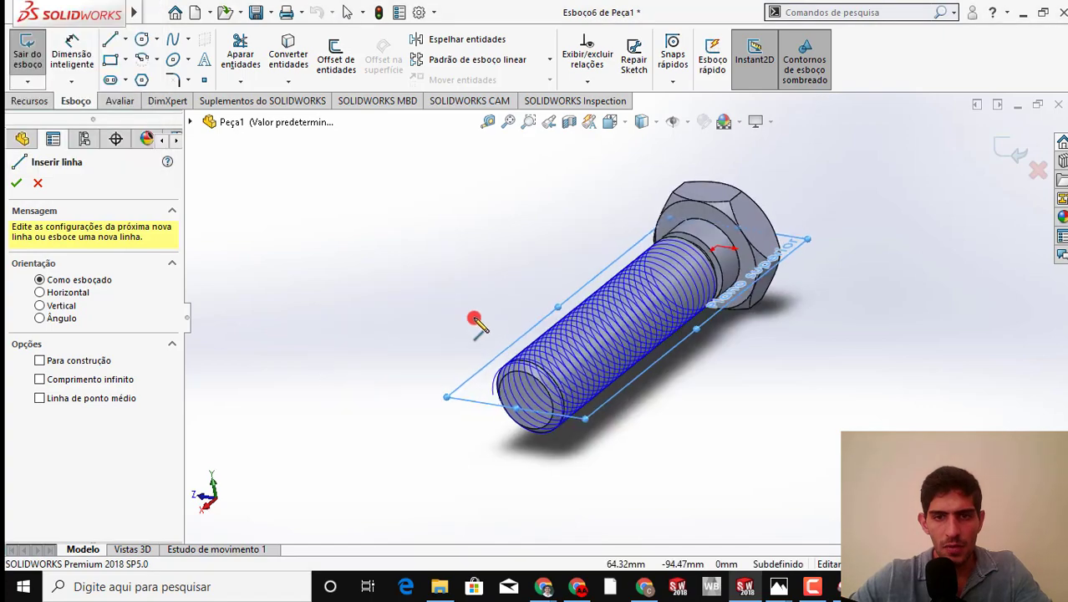
{"action": "scroll", "coordinate": [684, 517], "scroll_direction": "down", "scroll_amount": 6}
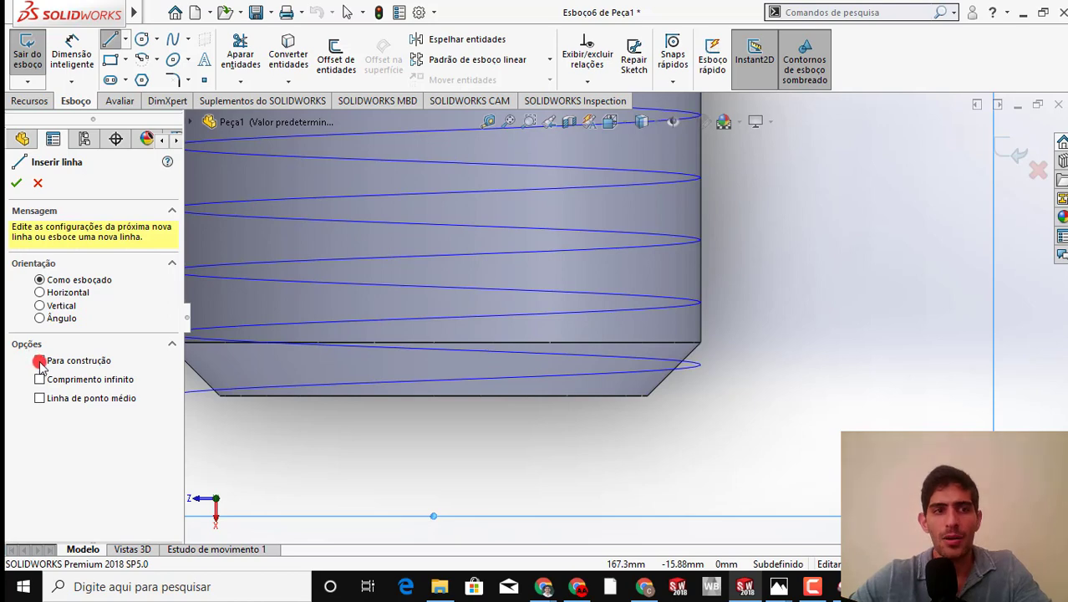
{"action": "left_click", "coordinate": [641, 366]}
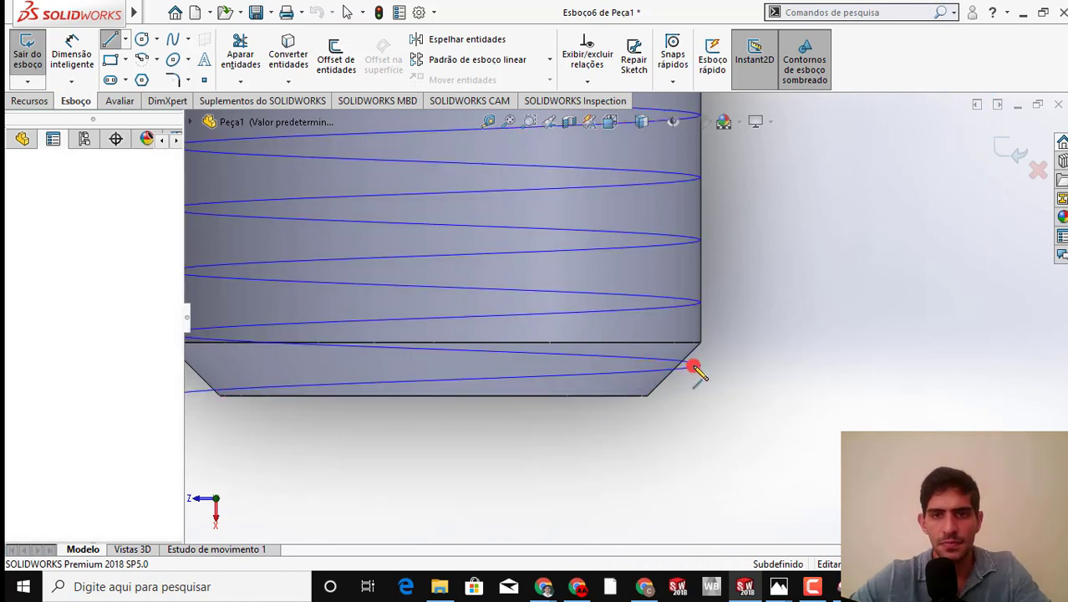
{"action": "left_click", "coordinate": [771, 365]}
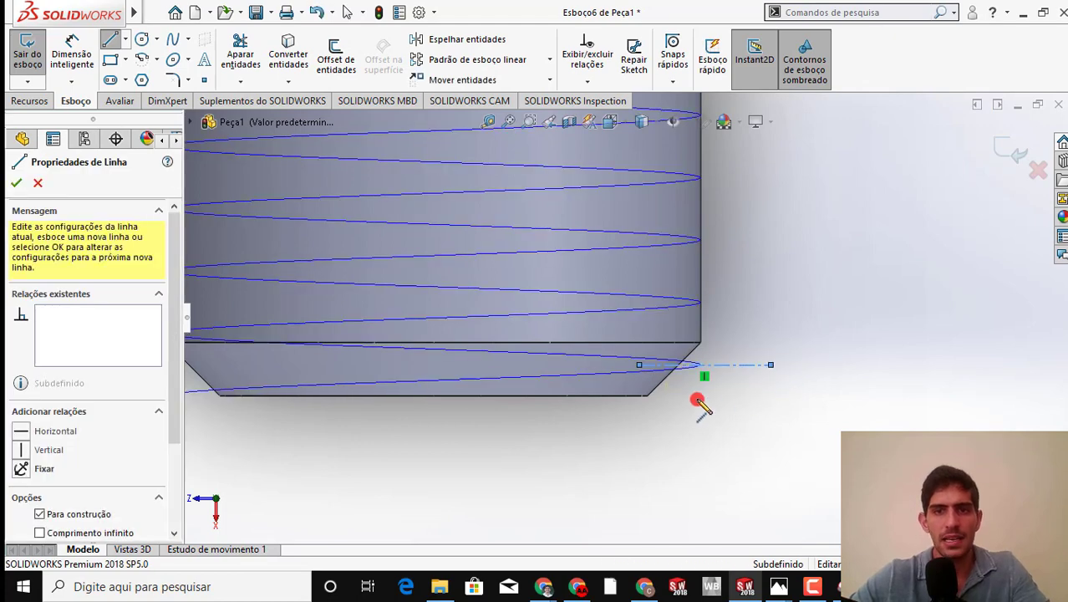
{"action": "key", "text": "Escape"}
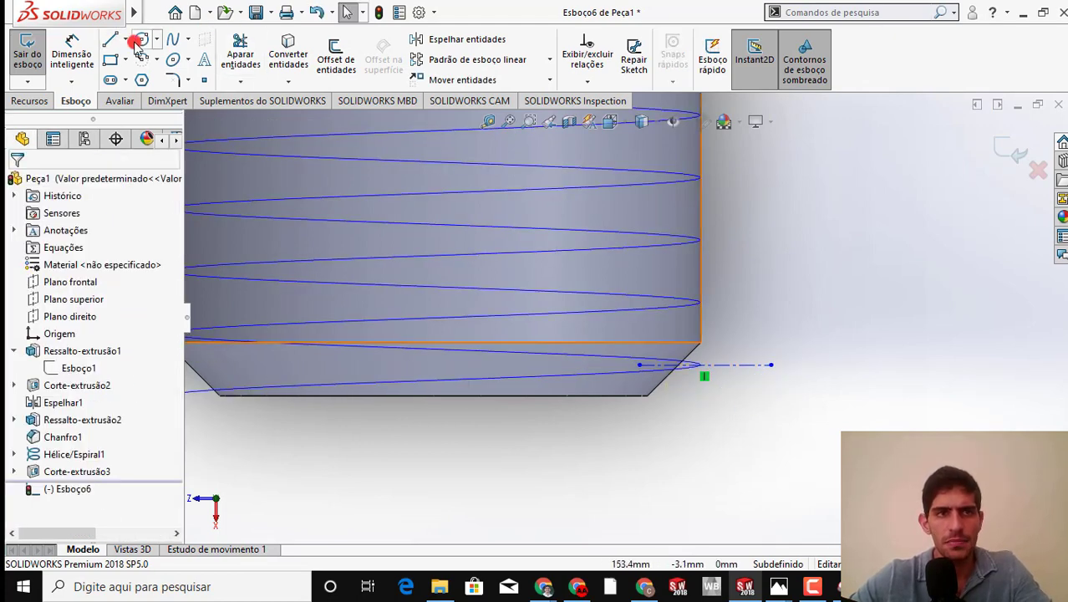
Draw a midpoint line centred on the construction line's outer end, parallel to the bolt axis and extending about 4.05 mm each way
{"action": "left_click", "coordinate": [128, 41]}
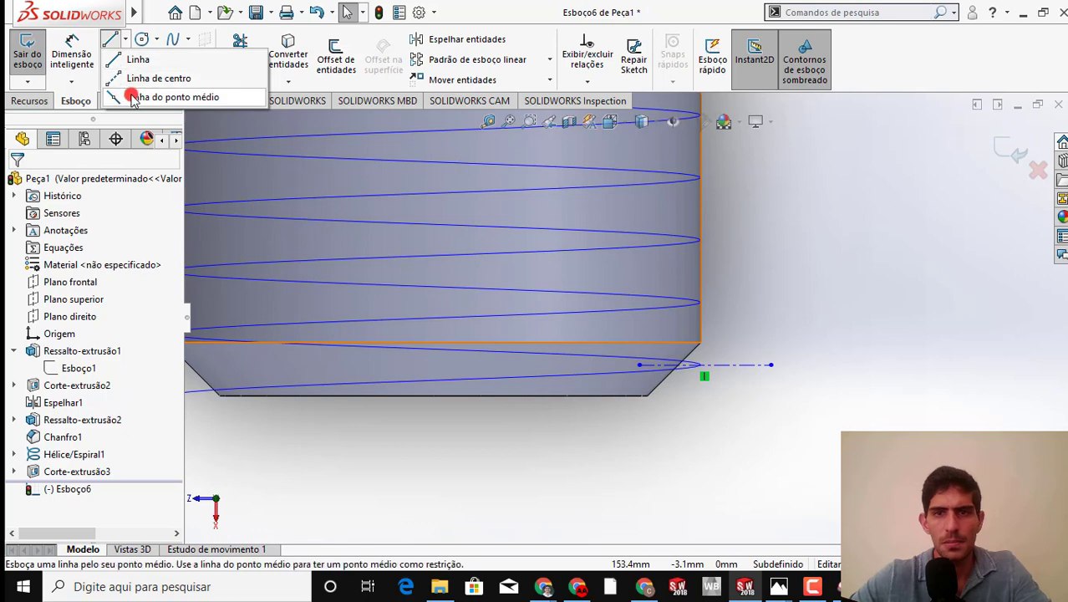
{"action": "left_click", "coordinate": [573, 226]}
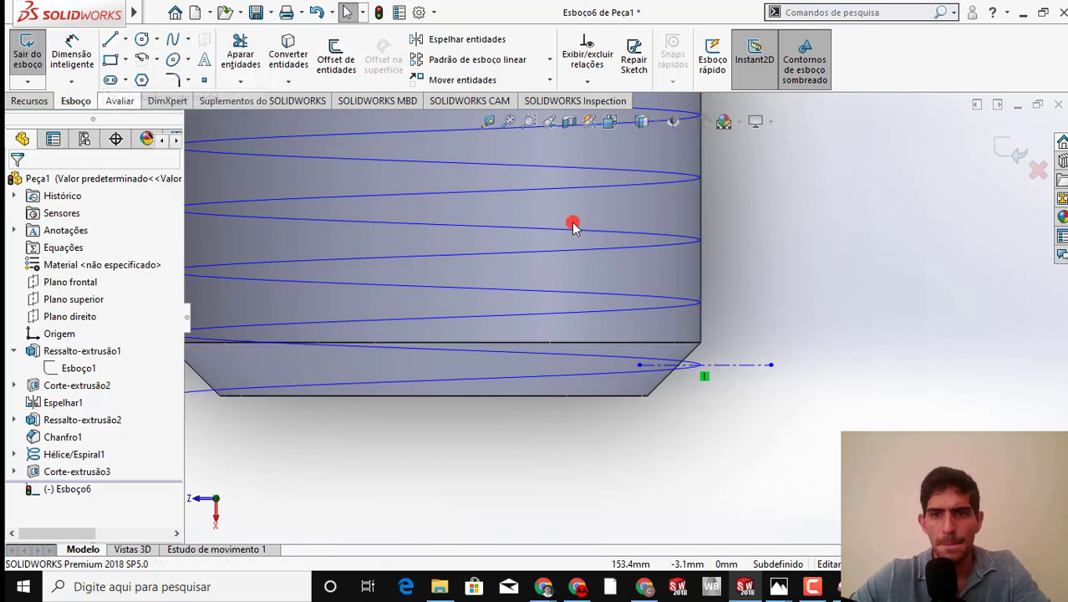
{"action": "left_click", "coordinate": [771, 366]}
{"action": "left_click", "coordinate": [770, 419]}
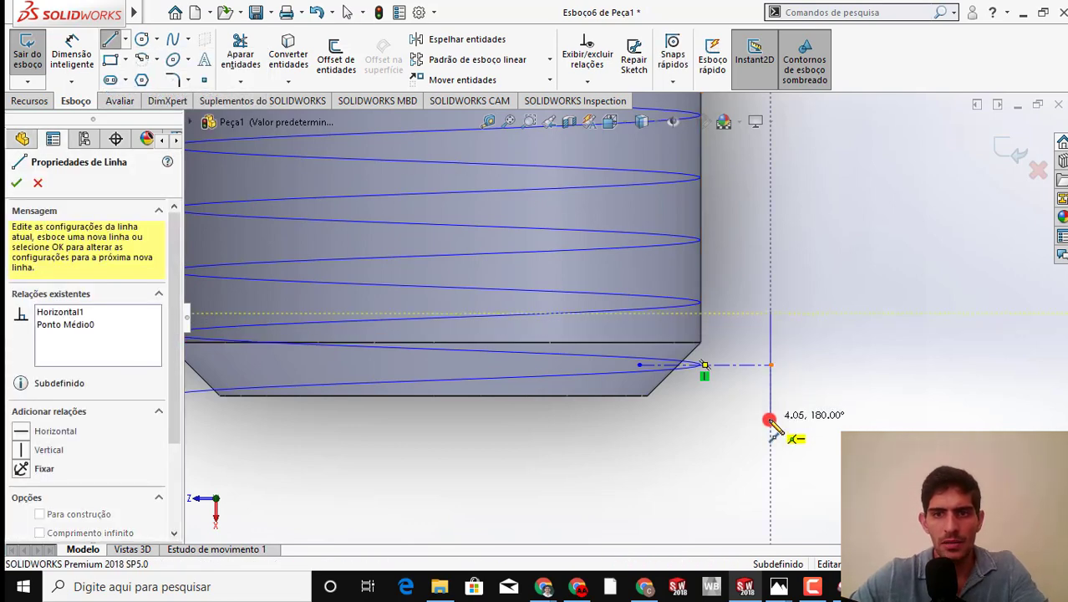
{"action": "key", "text": "Escape"}
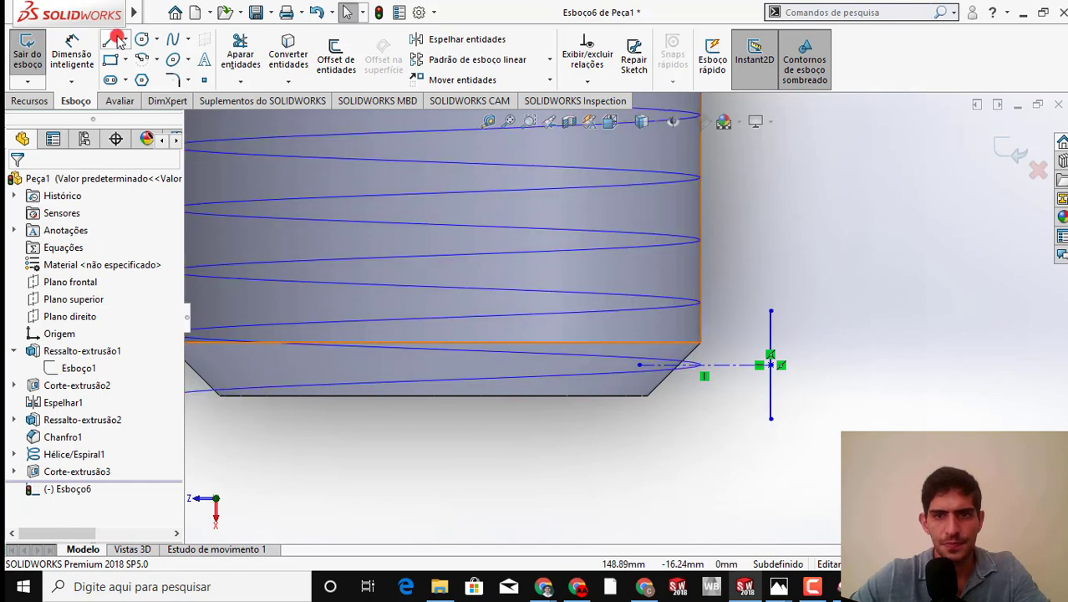
Close the triangular thread profile with two lines joining the midpoint line's ends to the construction line's inner end
{"action": "key", "text": "l"}
{"action": "left_click", "coordinate": [770, 311]}
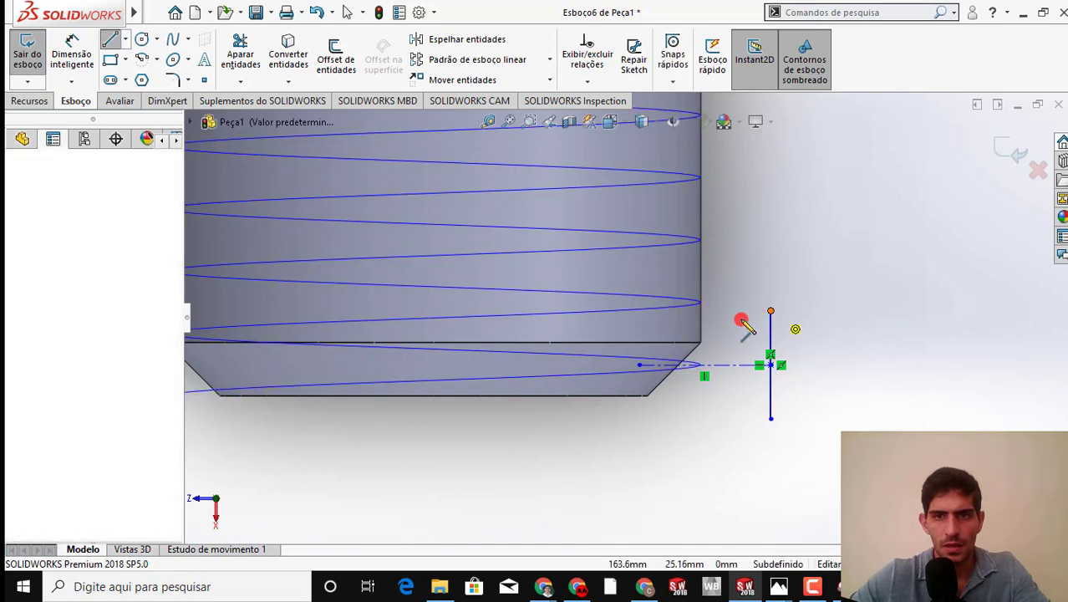
{"action": "left_click", "coordinate": [639, 365]}
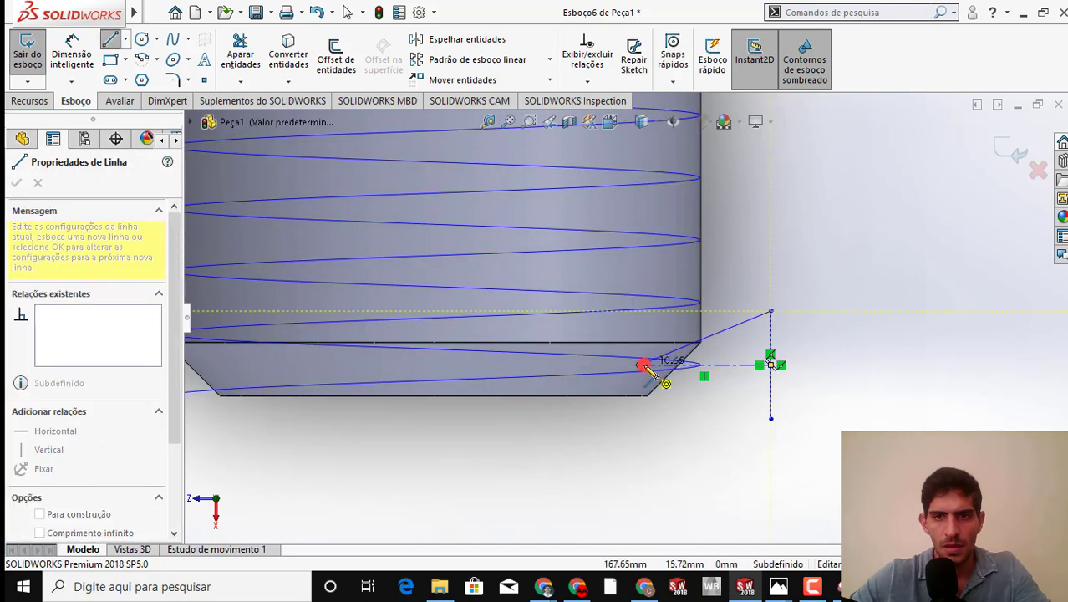
{"action": "left_click", "coordinate": [770, 419]}
{"action": "key", "text": "Escape"}
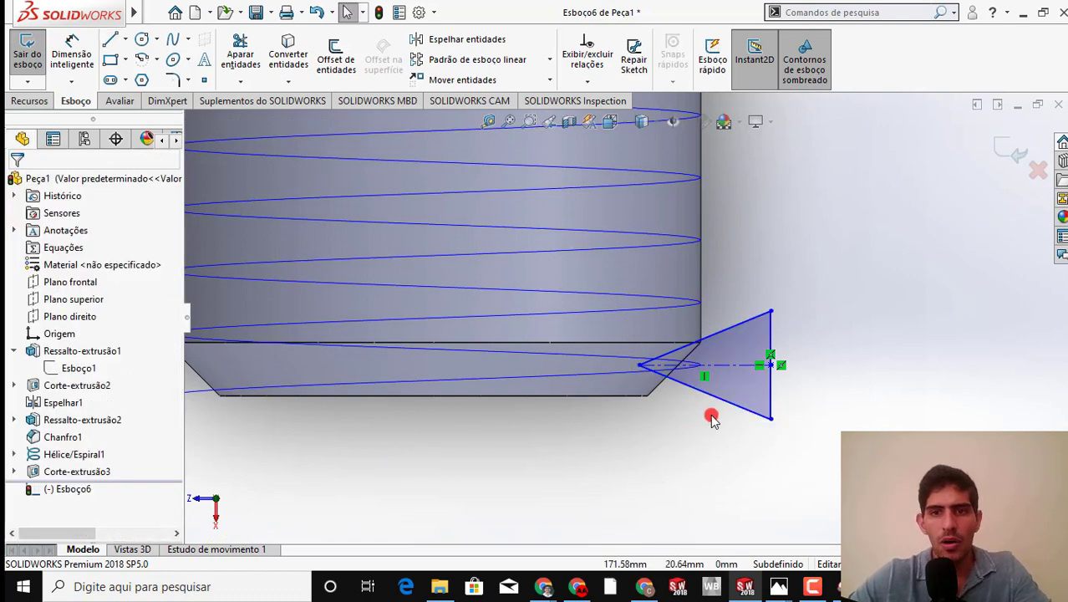
Place a sketch point at the midpoint of the triangle's construction line
{"action": "left_click", "coordinate": [705, 367]}
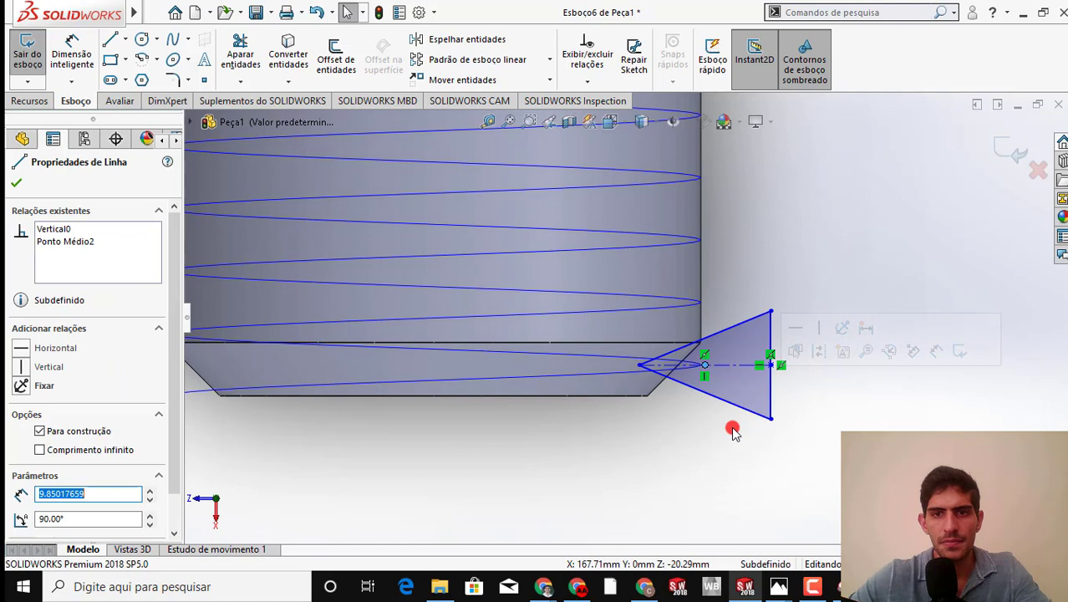
{"action": "left_click", "coordinate": [692, 455]}
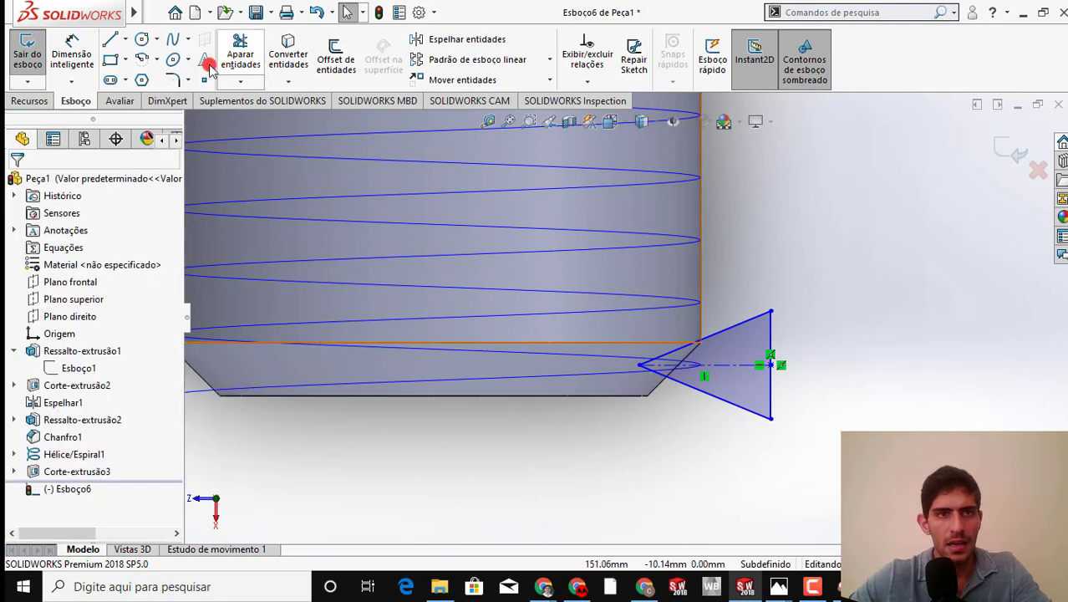
{"action": "left_click", "coordinate": [80, 102]}
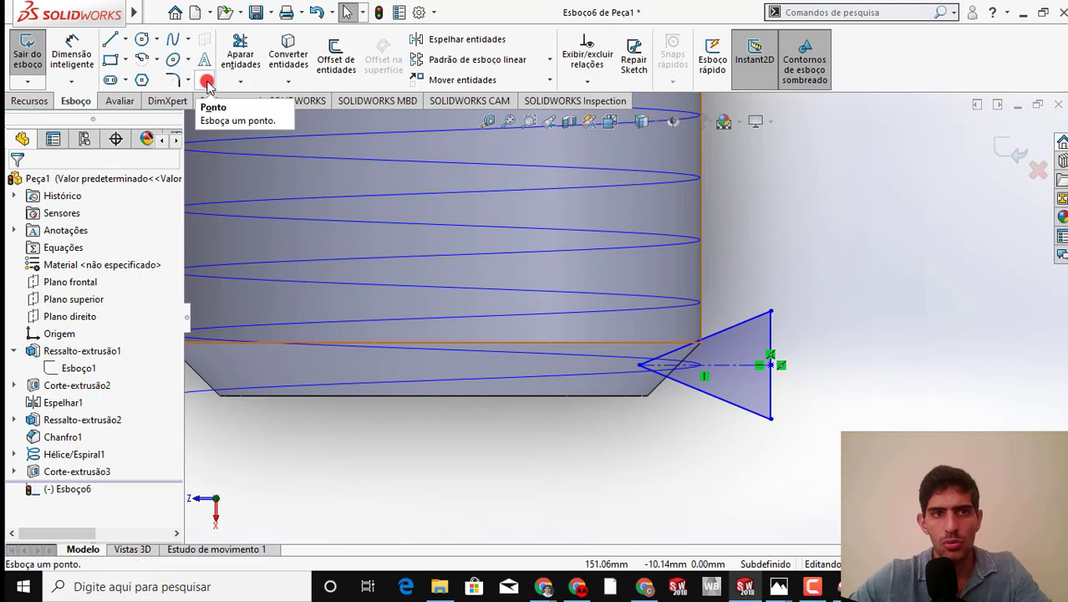
{"action": "left_click", "coordinate": [207, 83]}
{"action": "scroll", "coordinate": [703, 369], "scroll_direction": "down", "scroll_amount": 5}
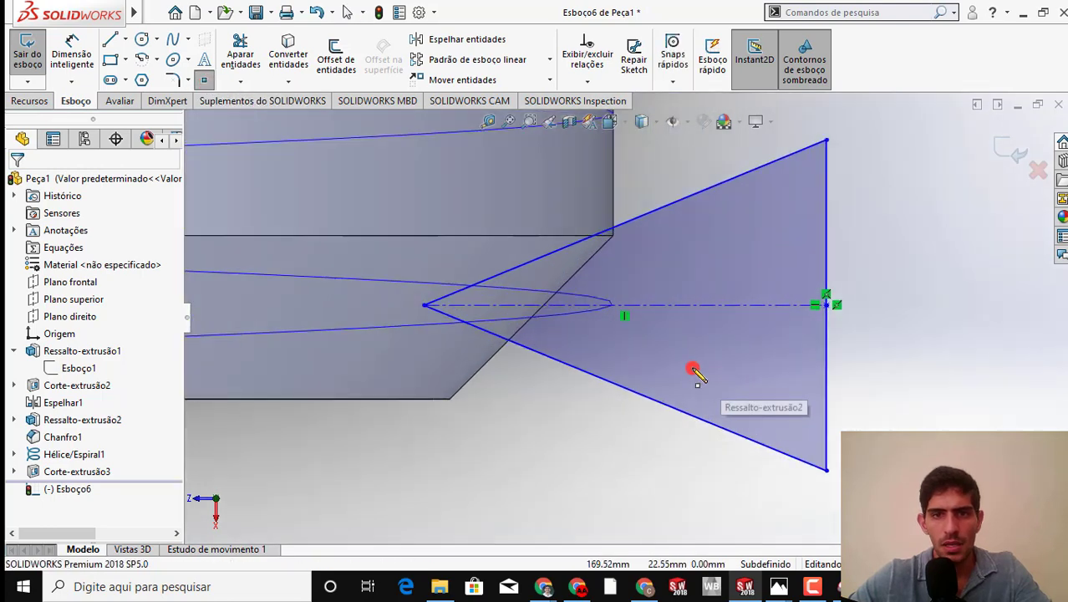
{"action": "left_click", "coordinate": [626, 306]}
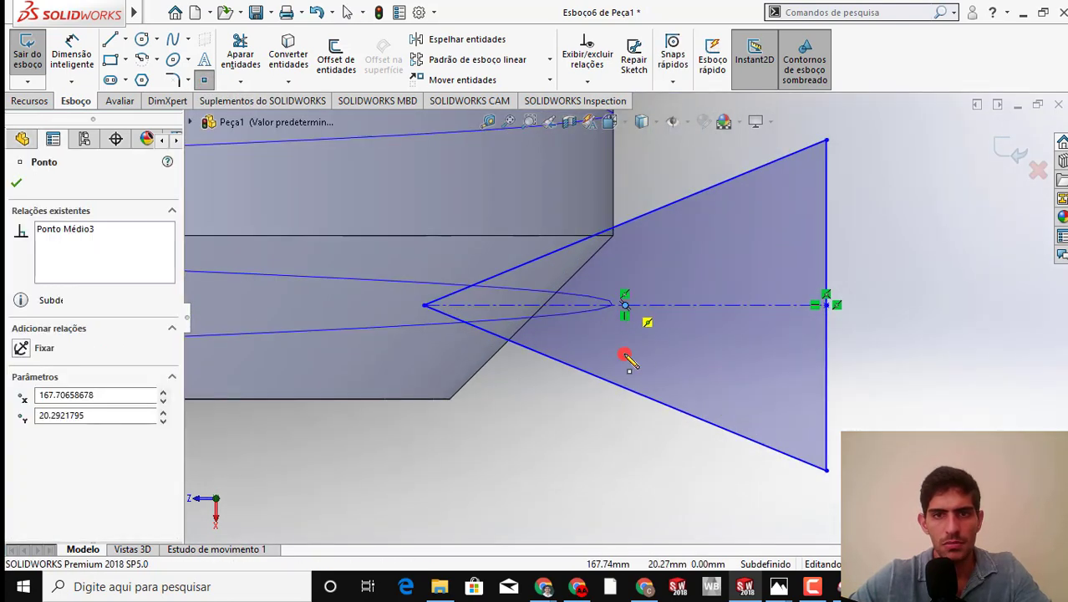
{"action": "key", "text": "Escape"}
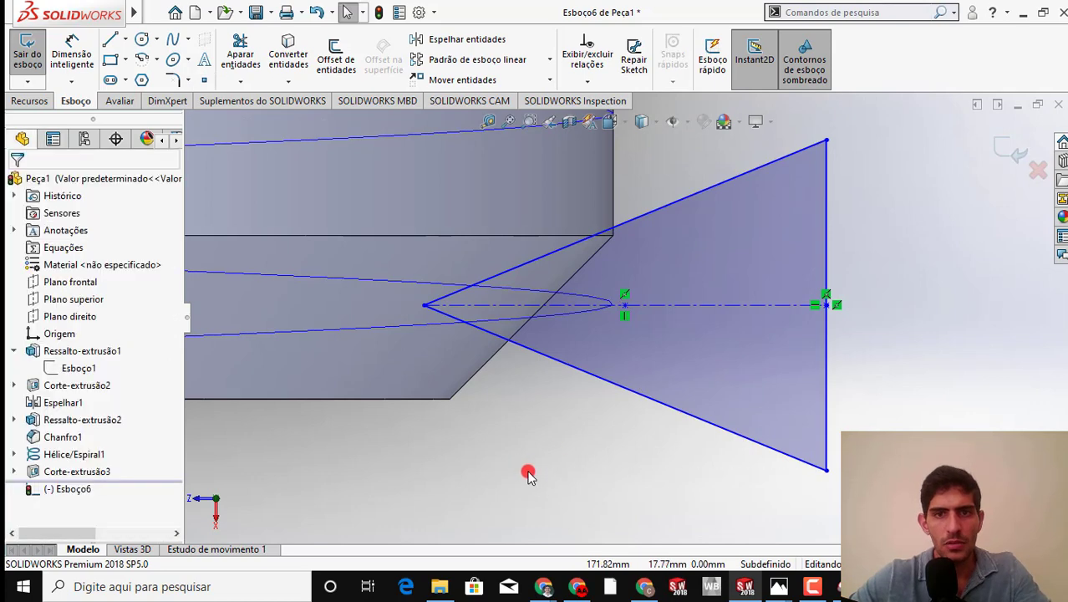
Add a Pierce relation between the construction line's midpoint sketch point and the helix
{"action": "left_click", "coordinate": [625, 306]}
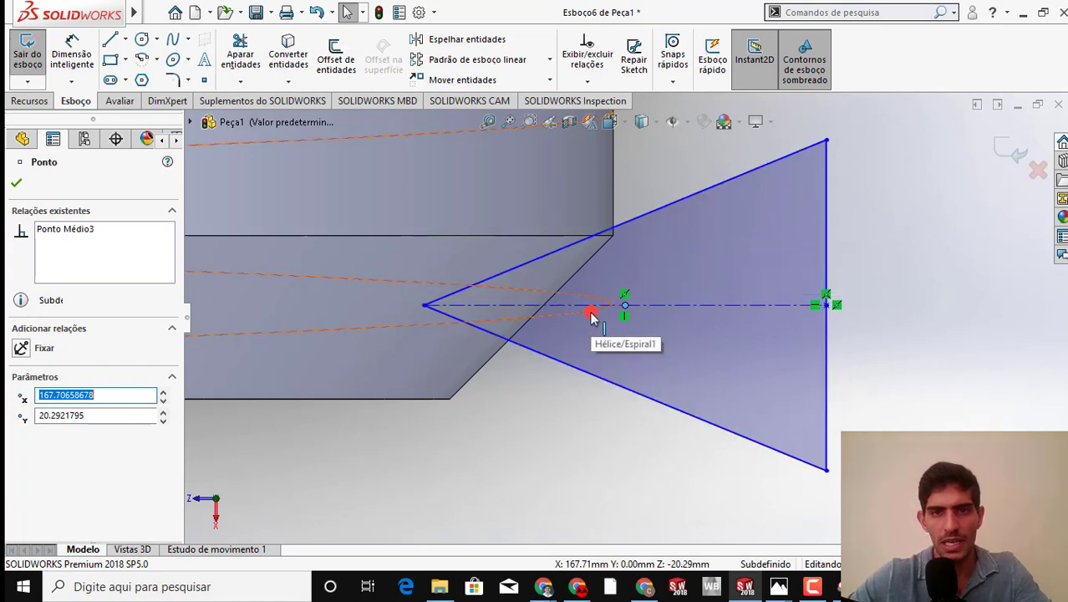
{"action": "left_click", "coordinate": [591, 316], "text": "ctrl"}
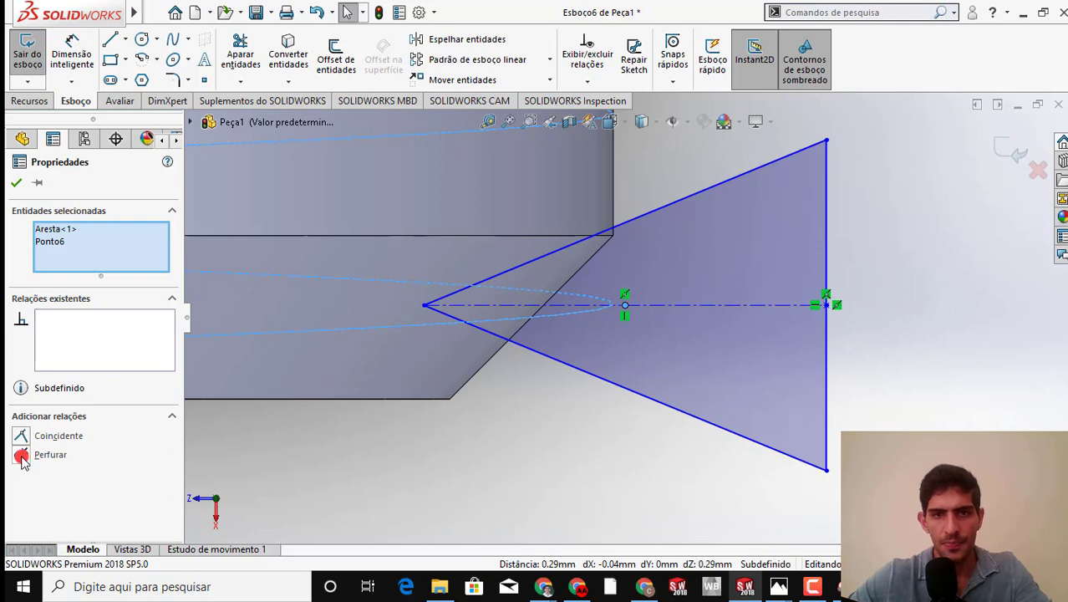
{"action": "left_click", "coordinate": [21, 455]}
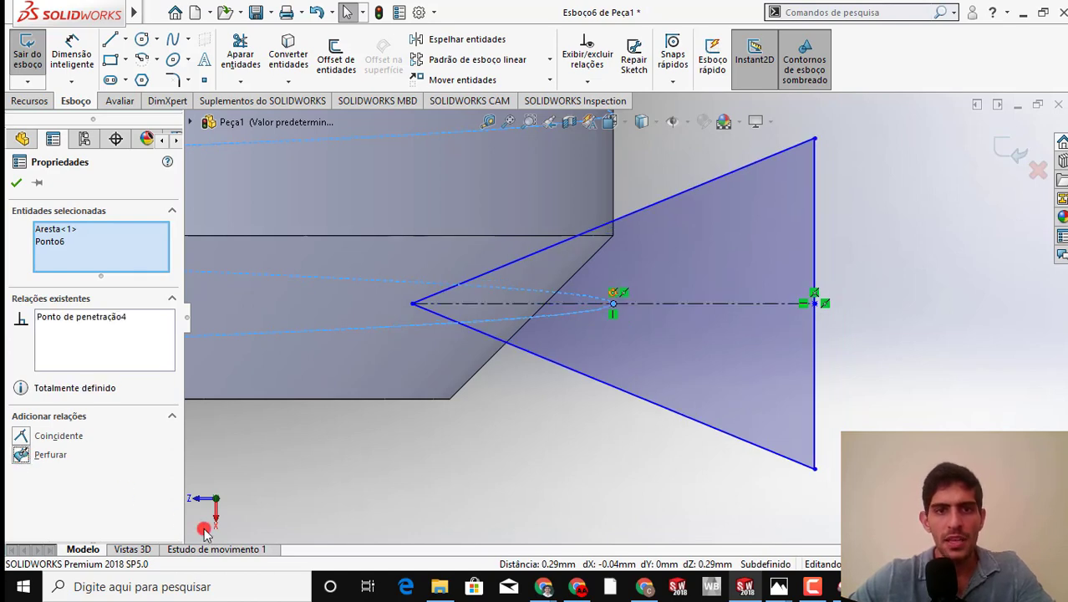
{"action": "left_click", "coordinate": [539, 468]}
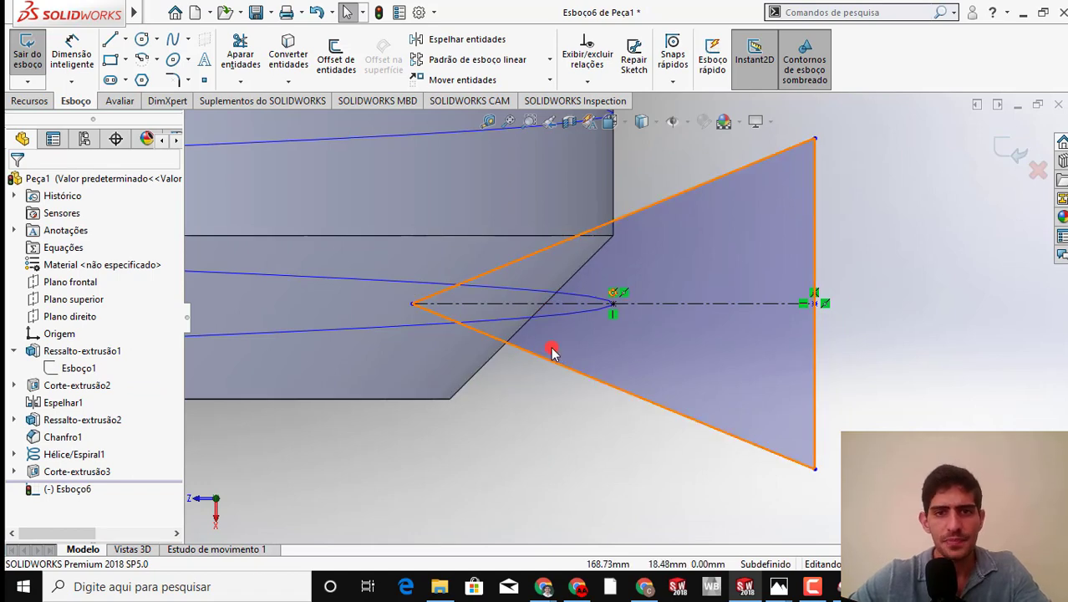
Dimension the triangle's outer side, parallel to the bolt axis, at 9 mm
{"action": "scroll", "coordinate": [619, 330], "scroll_direction": "down", "scroll_amount": 2}
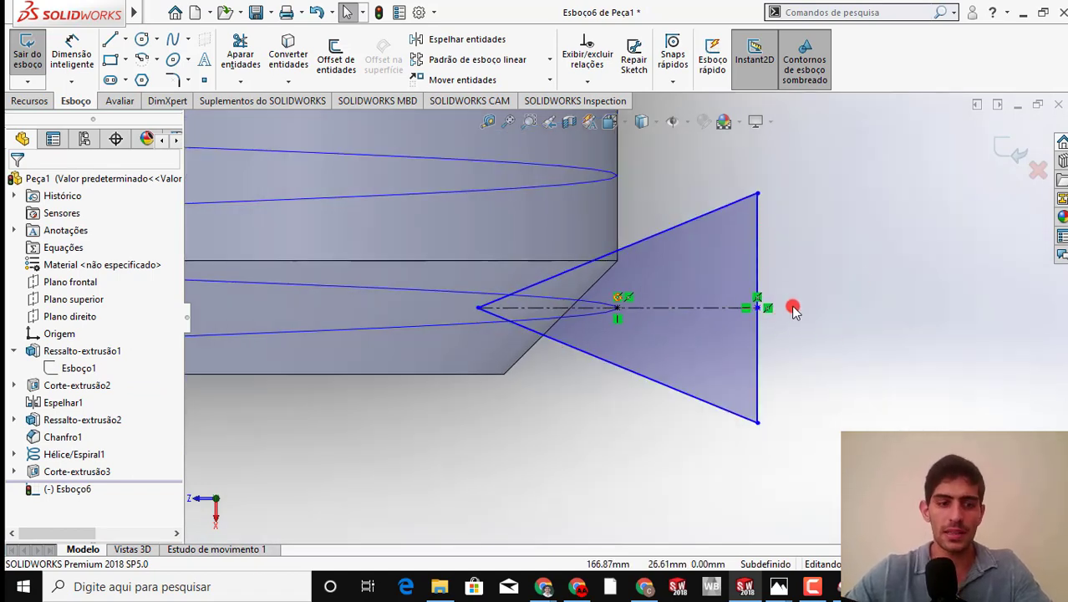
{"action": "key", "text": "s"}
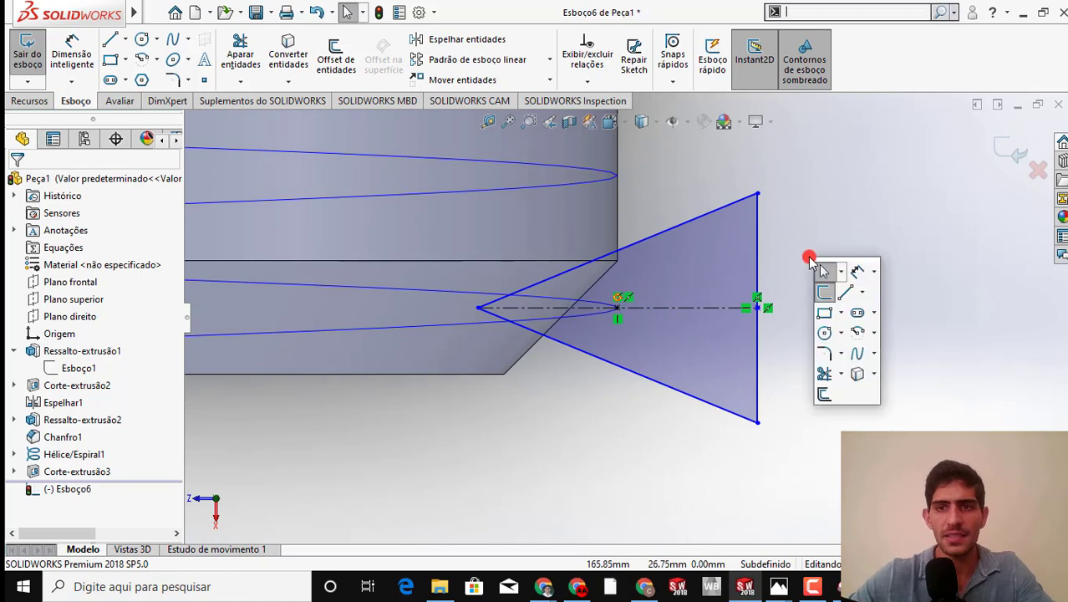
{"action": "left_click", "coordinate": [861, 271]}
{"action": "left_click", "coordinate": [758, 255]}
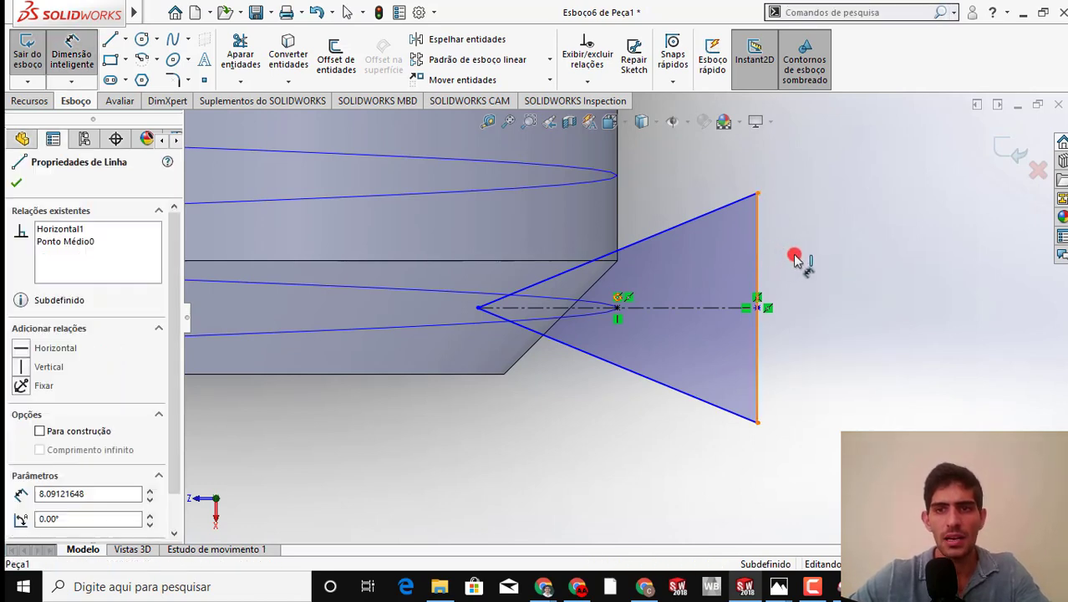
{"action": "left_click", "coordinate": [799, 303]}
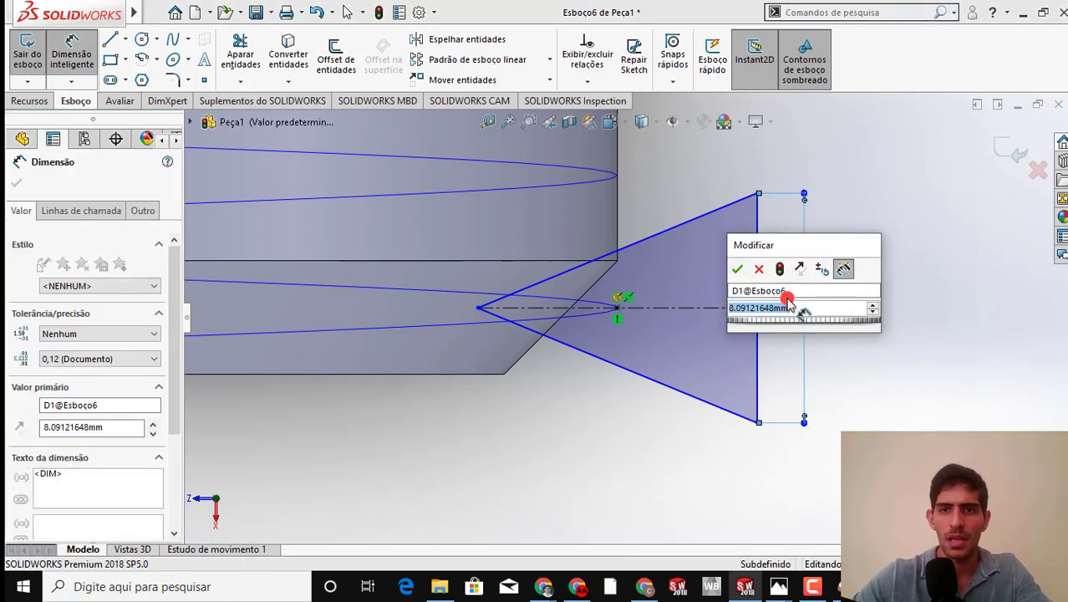
{"action": "type", "text": "9"}
{"action": "key", "text": "Return"}
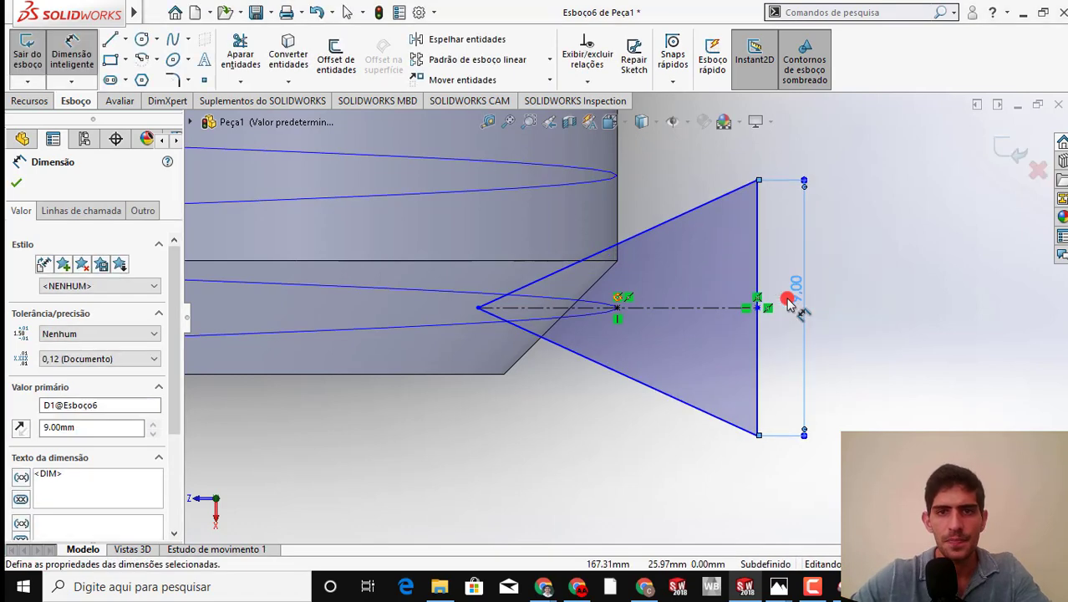
Dimension the triangle's depth perpendicular to the bolt axis at 8 mm and exit the sketch
{"action": "left_click", "coordinate": [518, 333]}
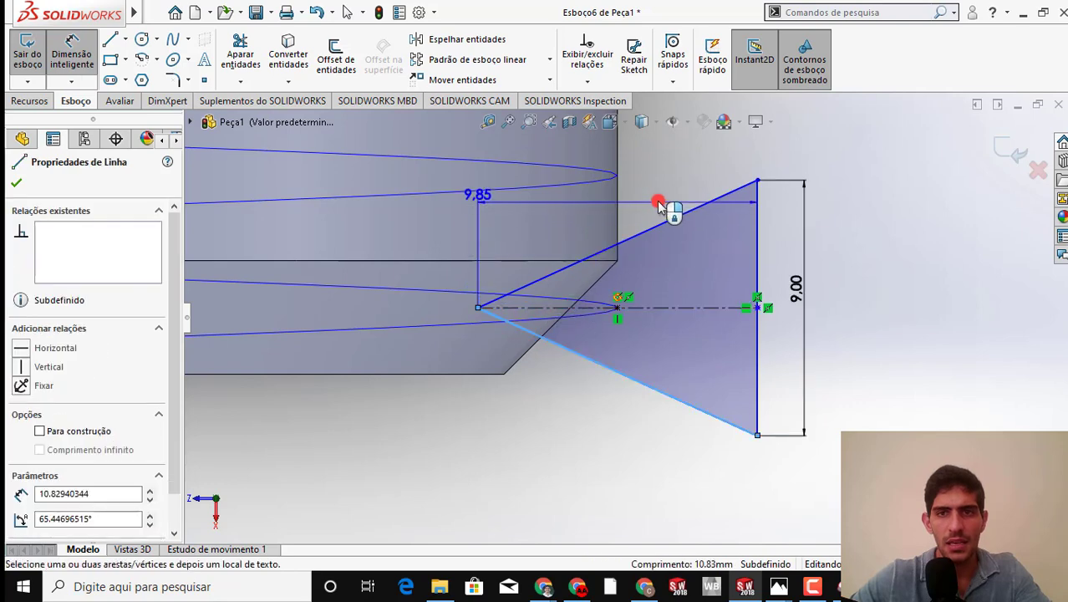
{"action": "left_click", "coordinate": [656, 204]}
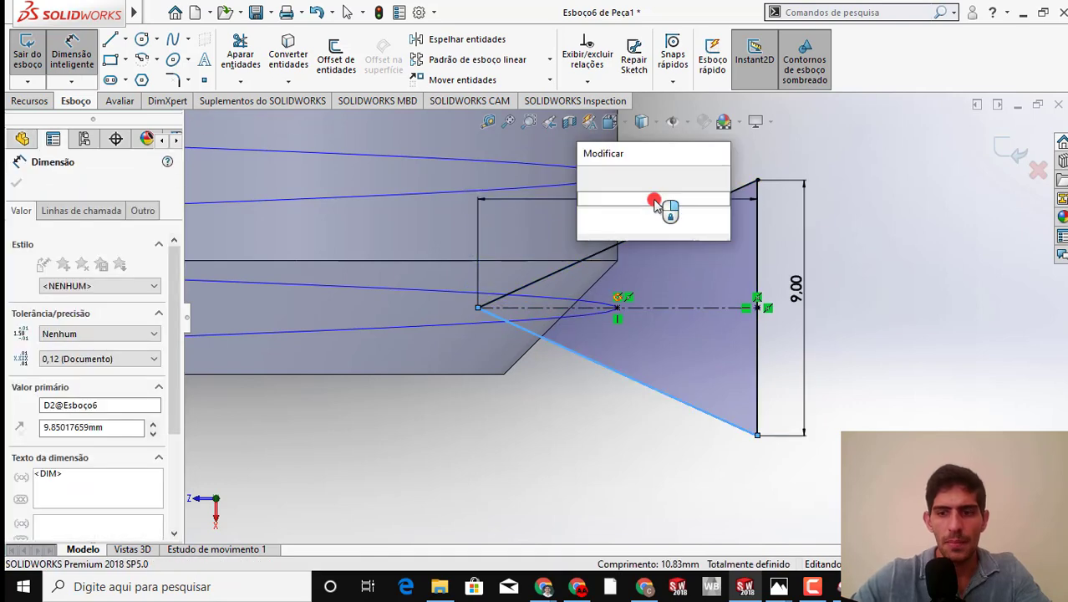
{"action": "key", "text": "Return"}
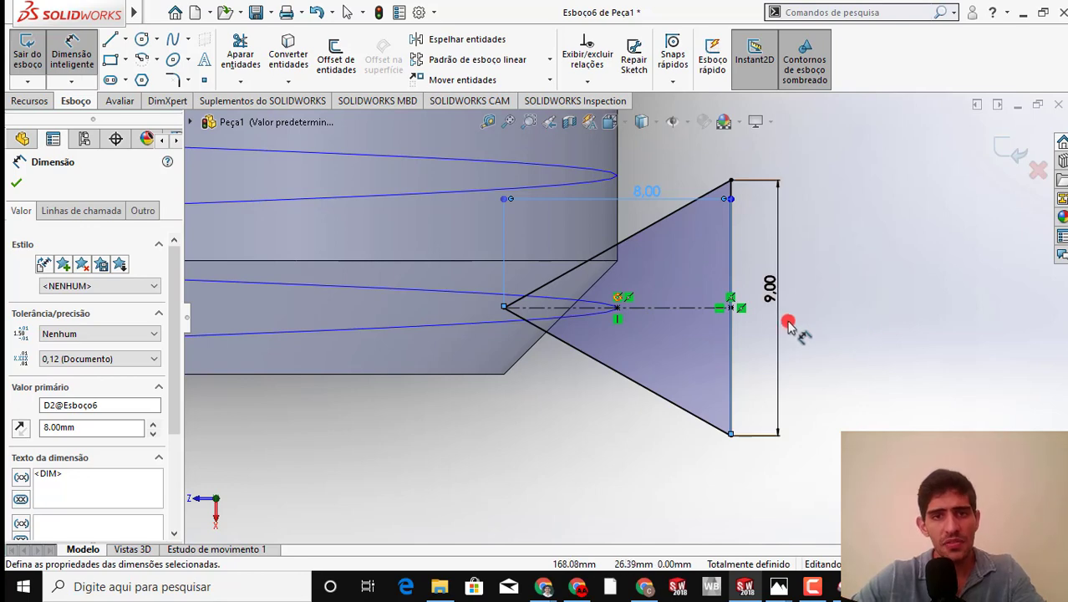
{"action": "key", "text": "Escape"}
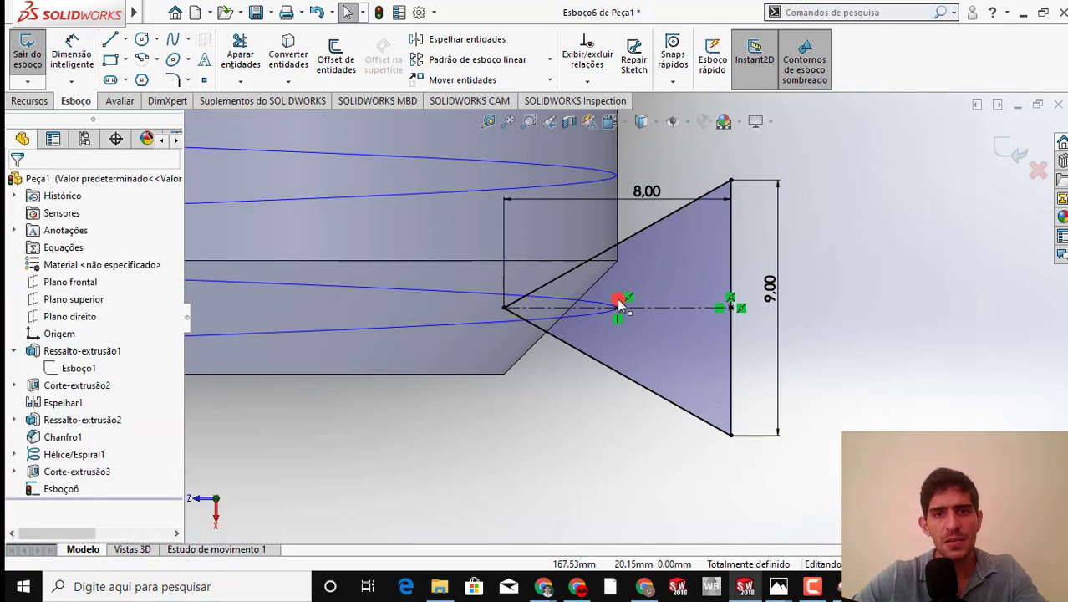
{"action": "left_click", "coordinate": [580, 320]}
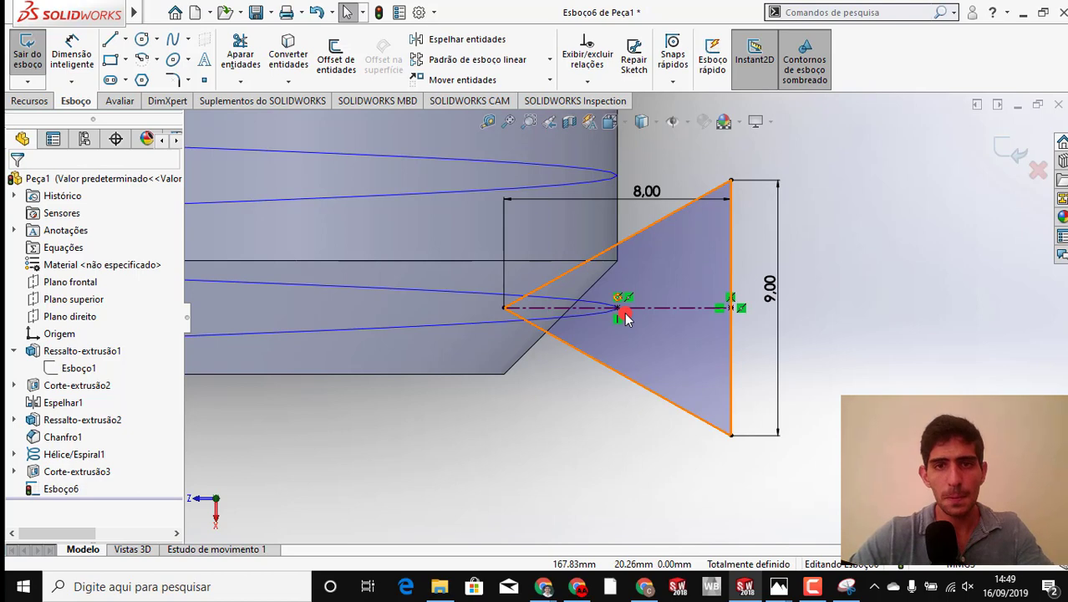
{"action": "scroll", "coordinate": [598, 422], "scroll_direction": "up", "scroll_amount": 2}
{"action": "scroll", "coordinate": [580, 414], "scroll_direction": "up", "scroll_amount": 1}
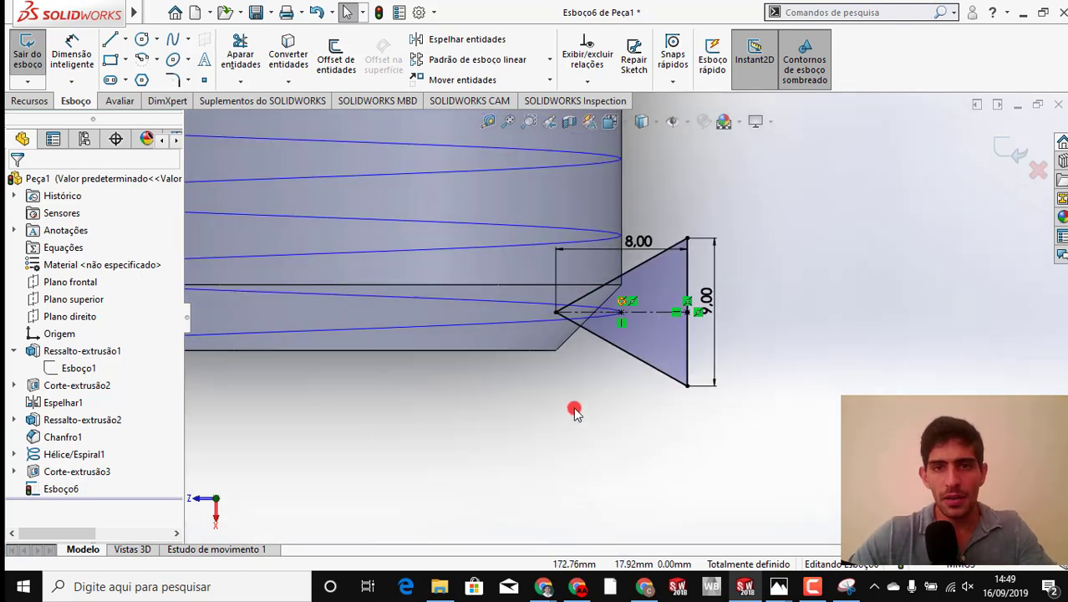
{"action": "left_click", "coordinate": [1004, 151]}
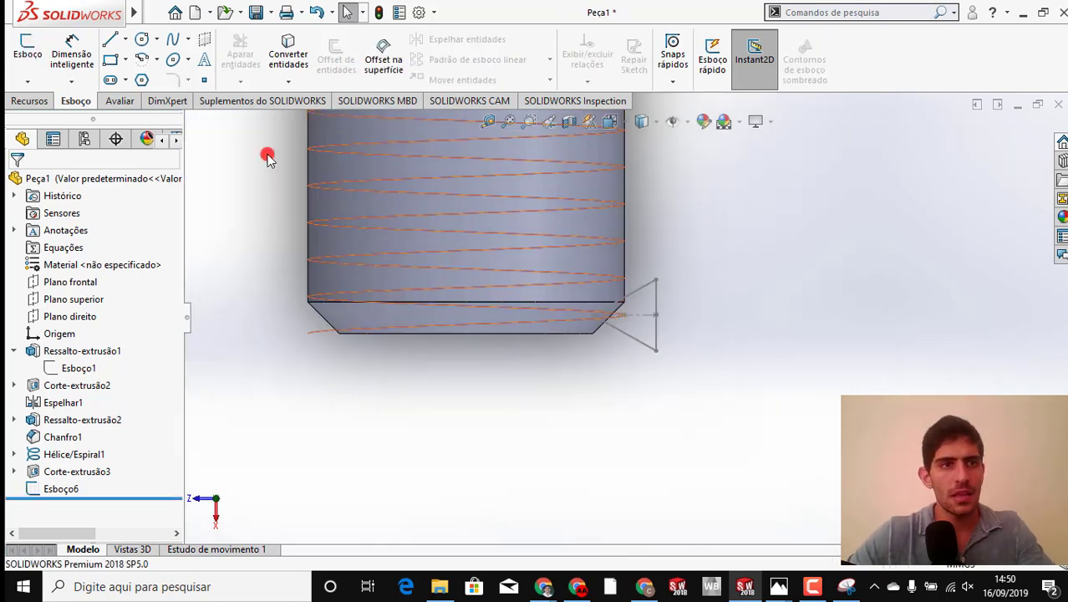
Start a swept cut using the triangular sketch Esboço6 as the profile and Hélice/Espiral1 as the path
{"action": "left_click", "coordinate": [29, 101]}
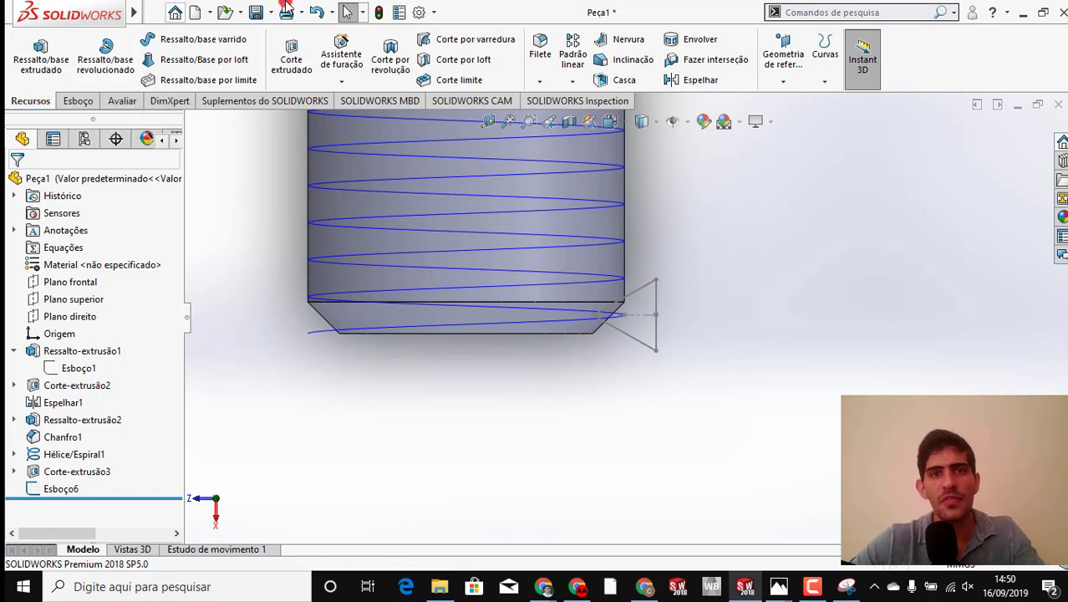
{"action": "left_click", "coordinate": [365, 50]}
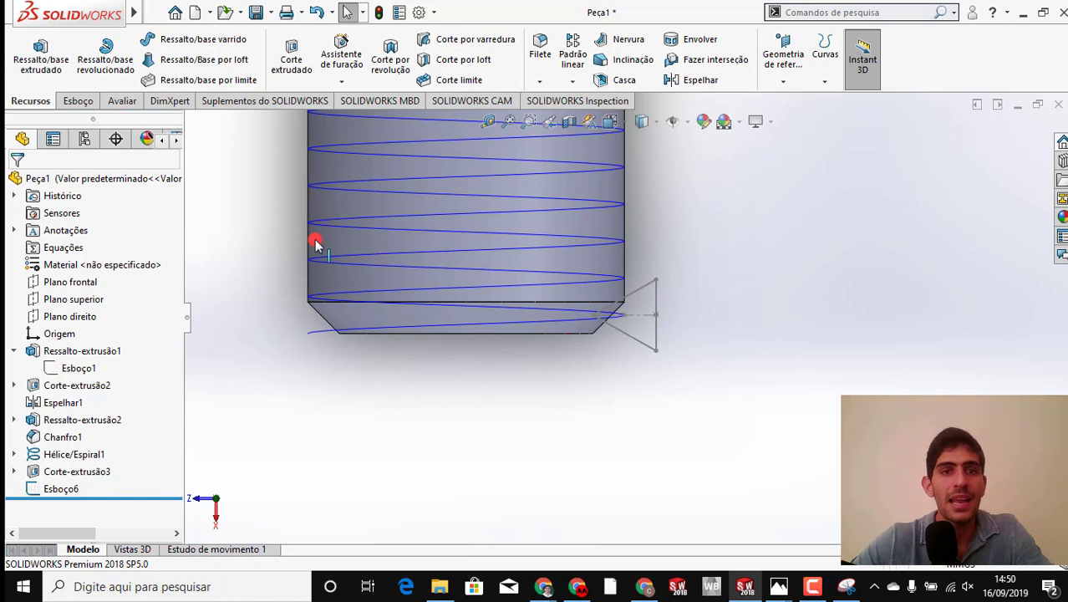
{"action": "left_click", "coordinate": [466, 253]}
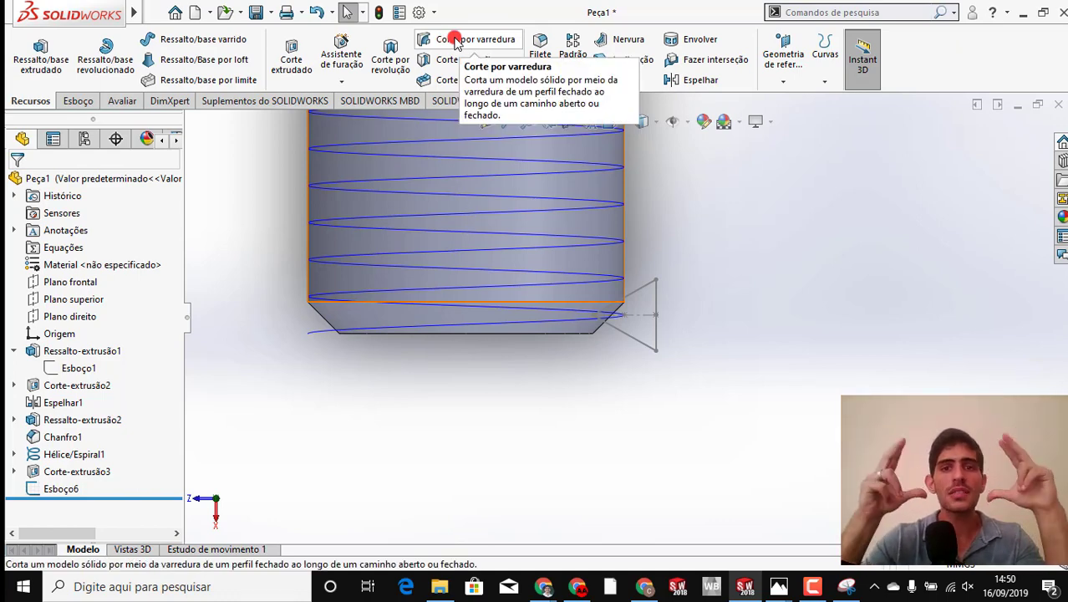
{"action": "left_click", "coordinate": [456, 42]}
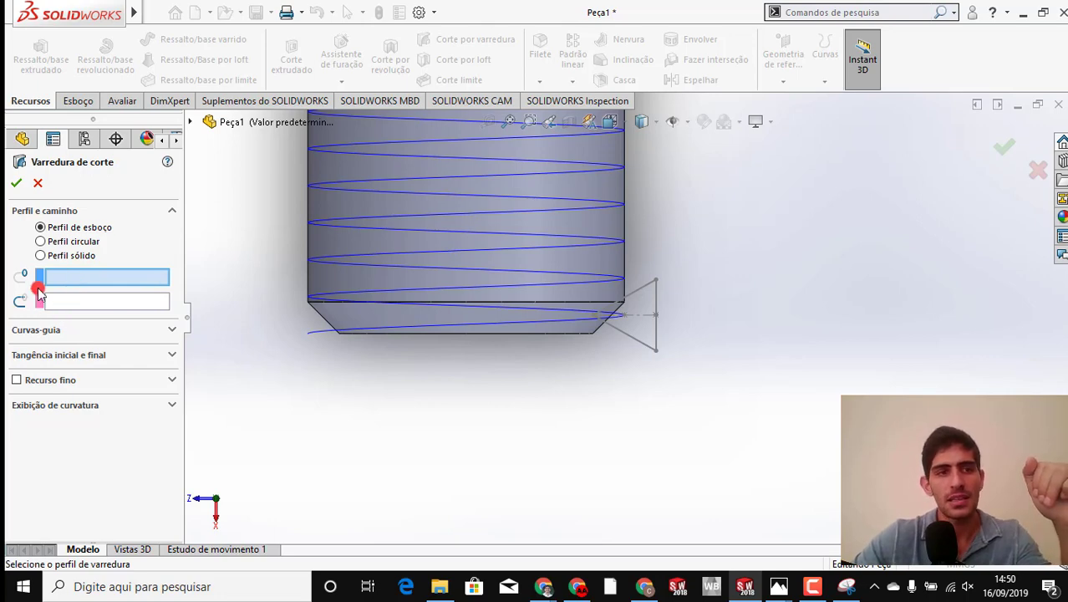
{"action": "left_click", "coordinate": [658, 338]}
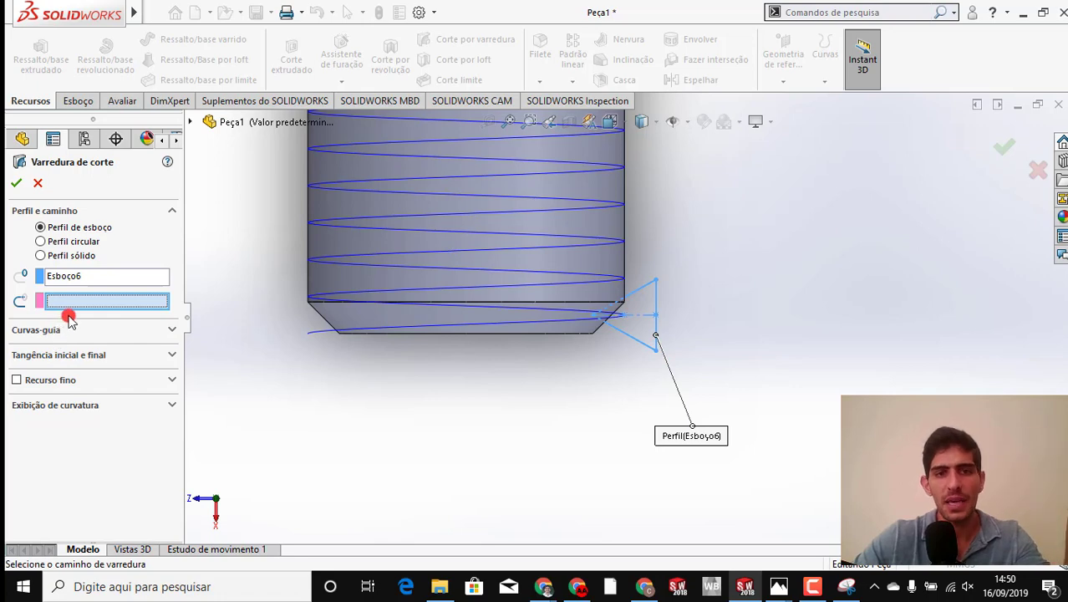
{"action": "left_click", "coordinate": [346, 332]}
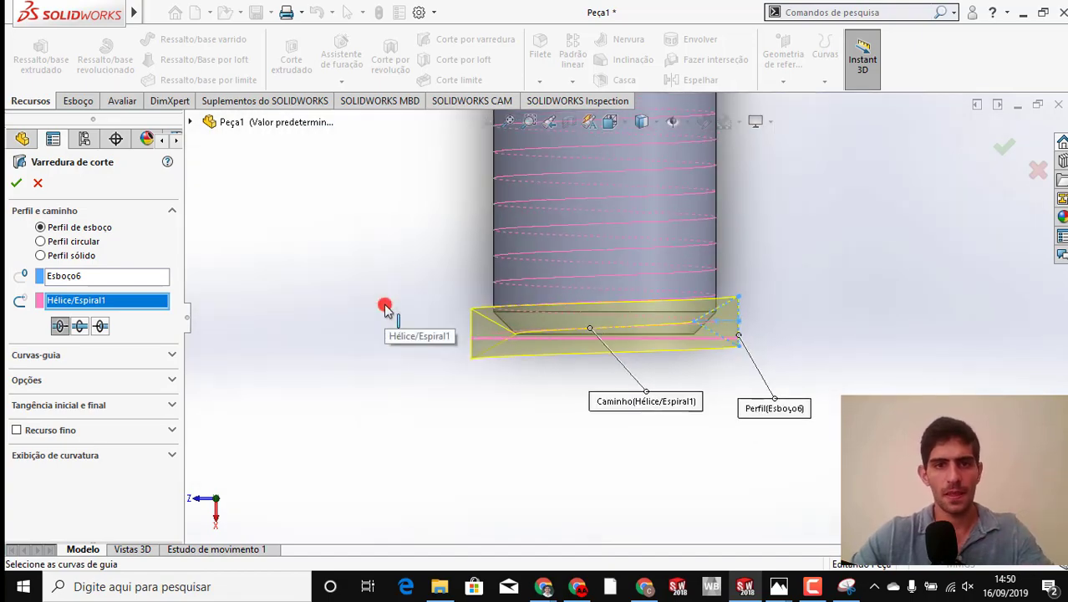
Set the swept cut's direction to bidirectional along the helix and create the thread cut
{"action": "middle_click_drag", "start_coordinate": [405, 269], "coordinate": [432, 235]}
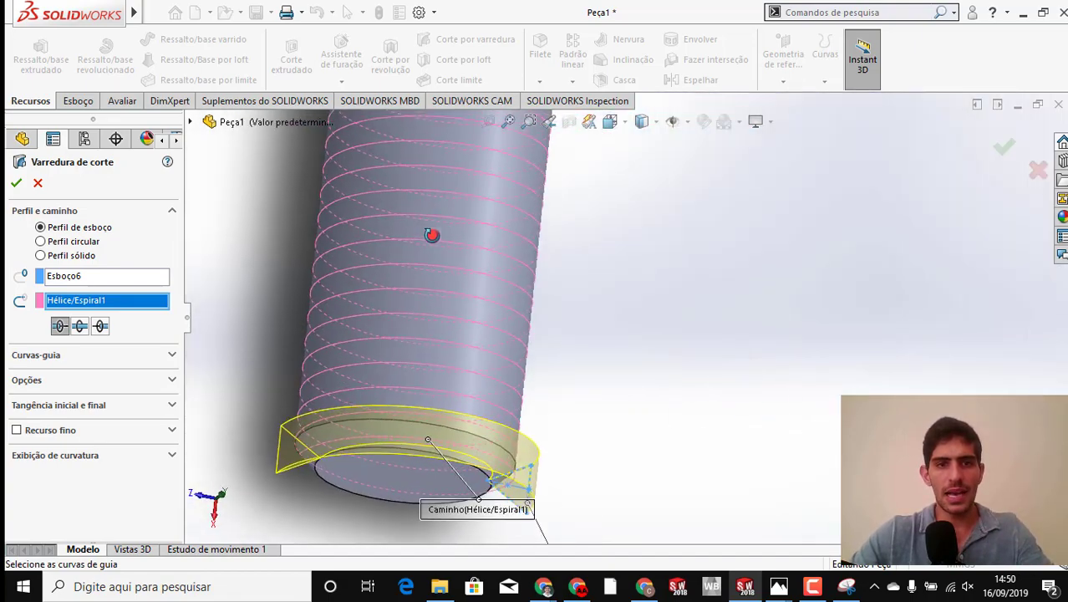
{"action": "scroll", "coordinate": [425, 480], "scroll_direction": "down", "scroll_amount": 3}
{"action": "scroll", "coordinate": [424, 481], "scroll_direction": "up", "scroll_amount": 3}
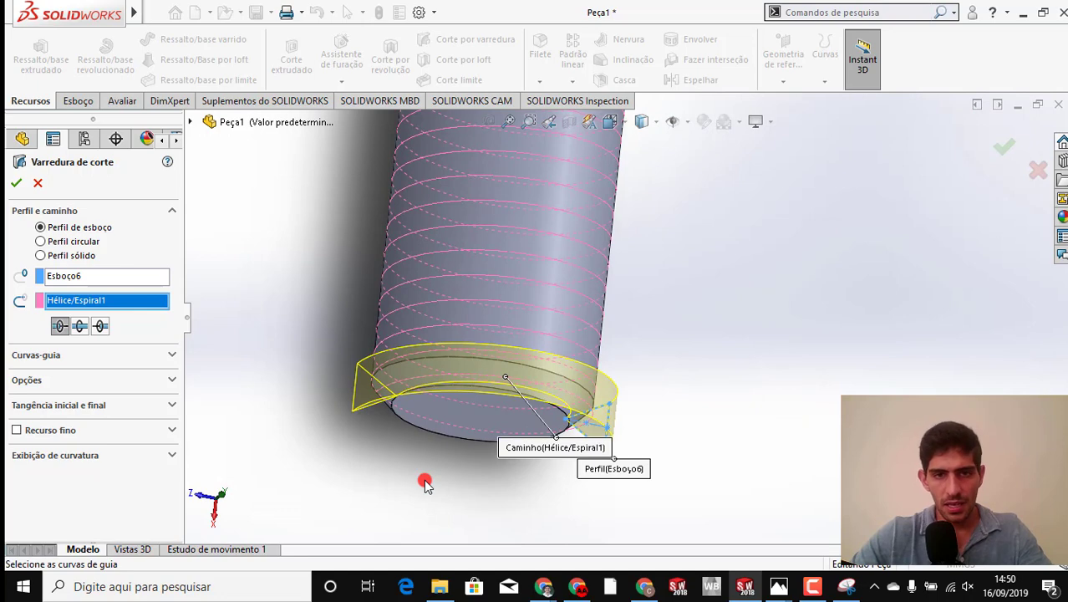
{"action": "left_click", "coordinate": [78, 326]}
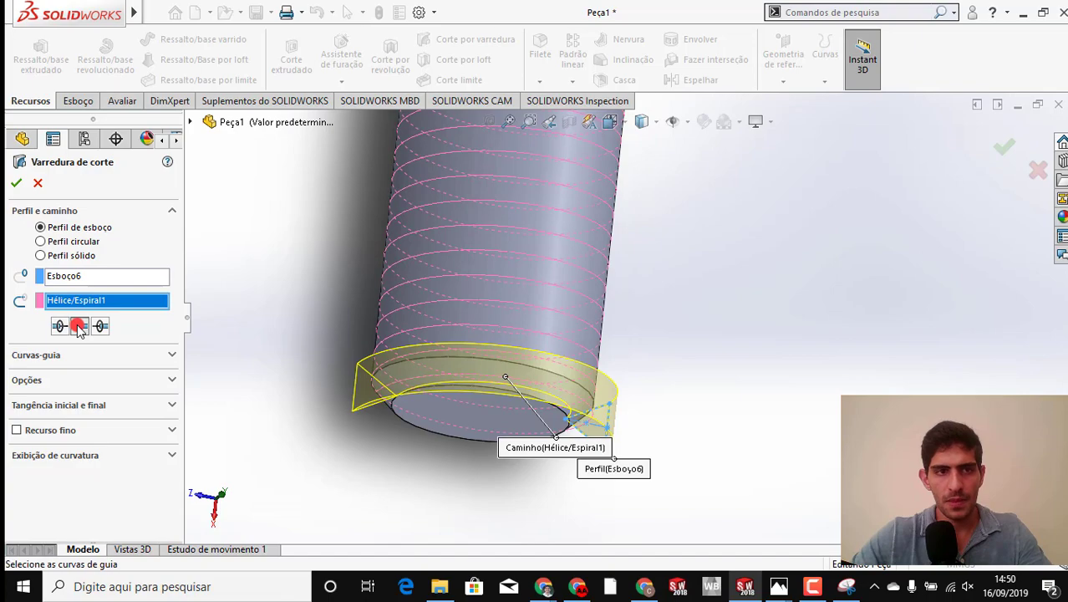
{"action": "scroll", "coordinate": [553, 401], "scroll_direction": "down", "scroll_amount": 1}
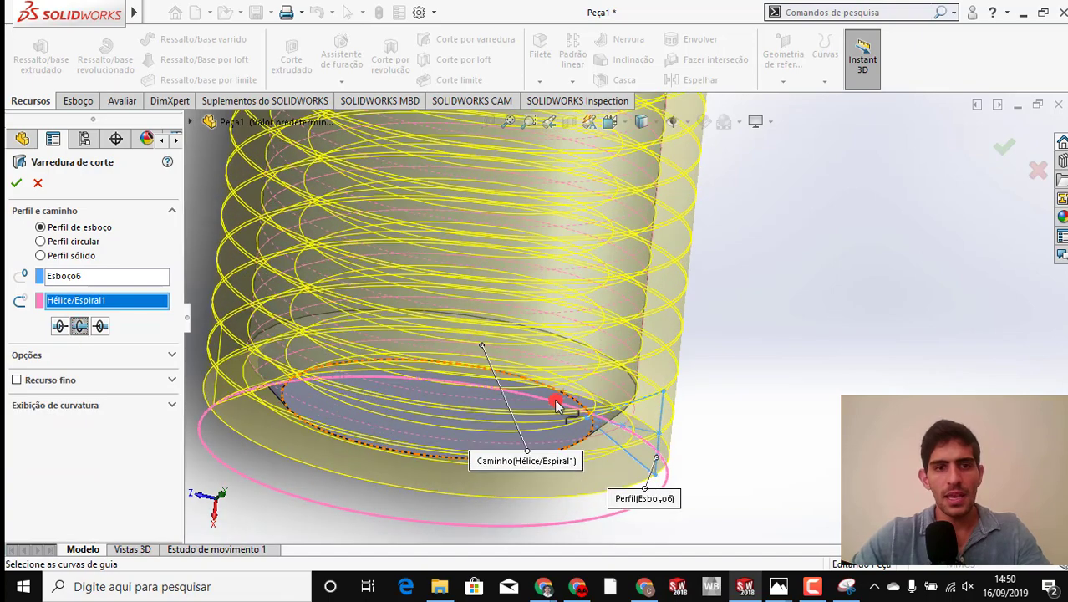
{"action": "scroll", "coordinate": [553, 401], "scroll_direction": "up", "scroll_amount": 4}
{"action": "middle_click_drag", "start_coordinate": [646, 246], "coordinate": [510, 348], "text": "ctrl"}
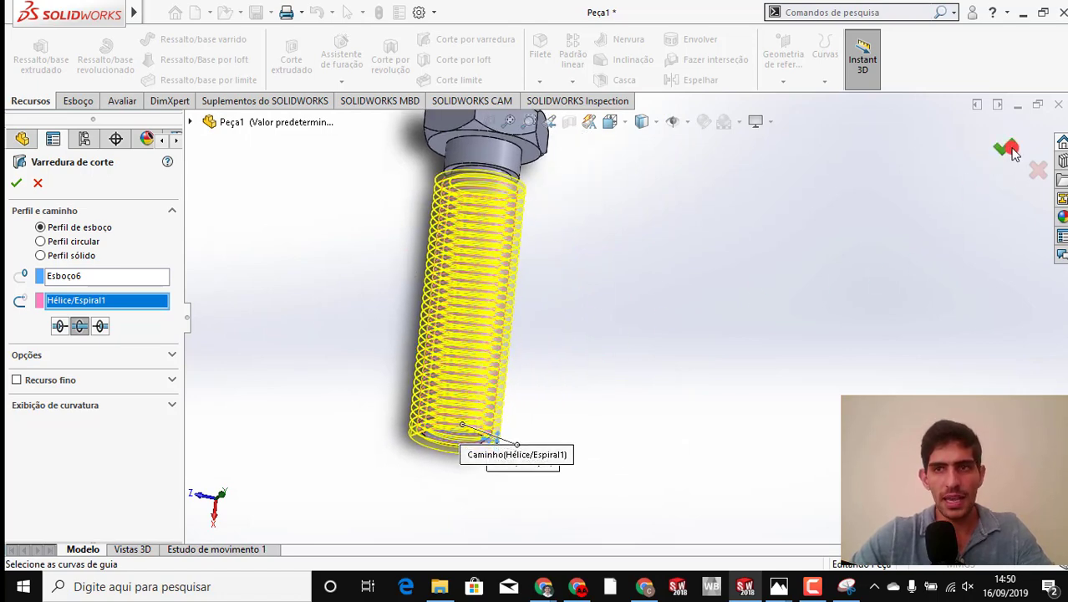
{"action": "left_click", "coordinate": [1008, 149]}
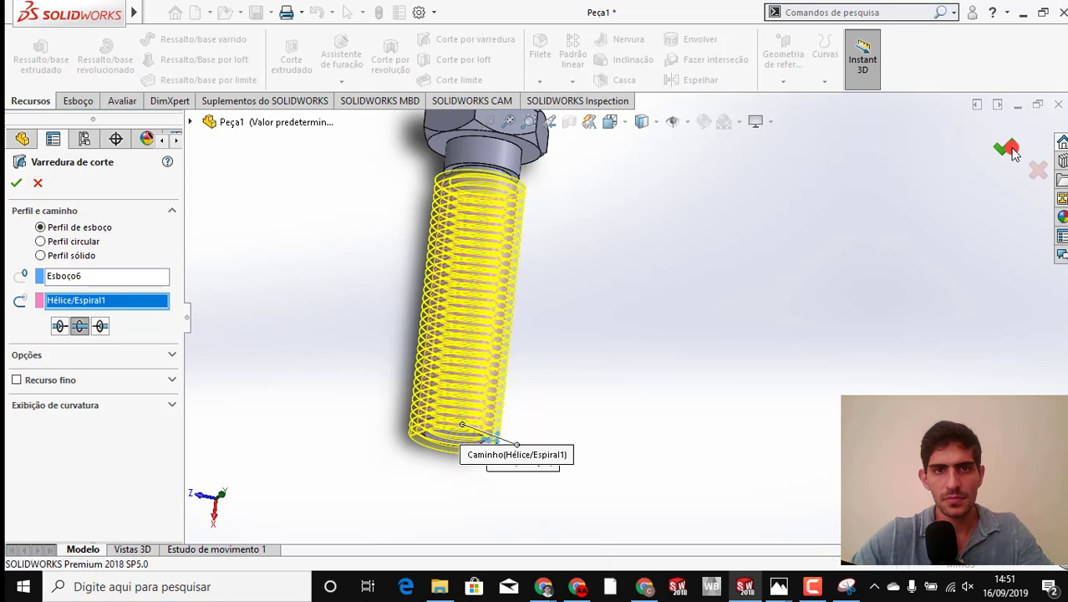
Hide the curves in the view so the helix is not displayed over the thread
{"action": "left_click", "coordinate": [579, 445]}
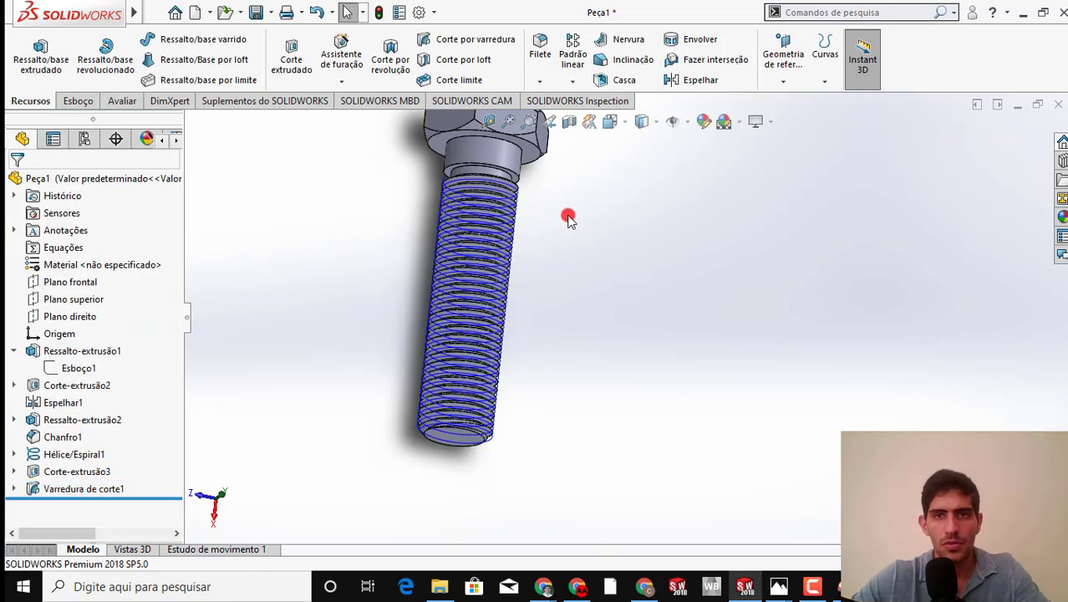
{"action": "left_click", "coordinate": [686, 122]}
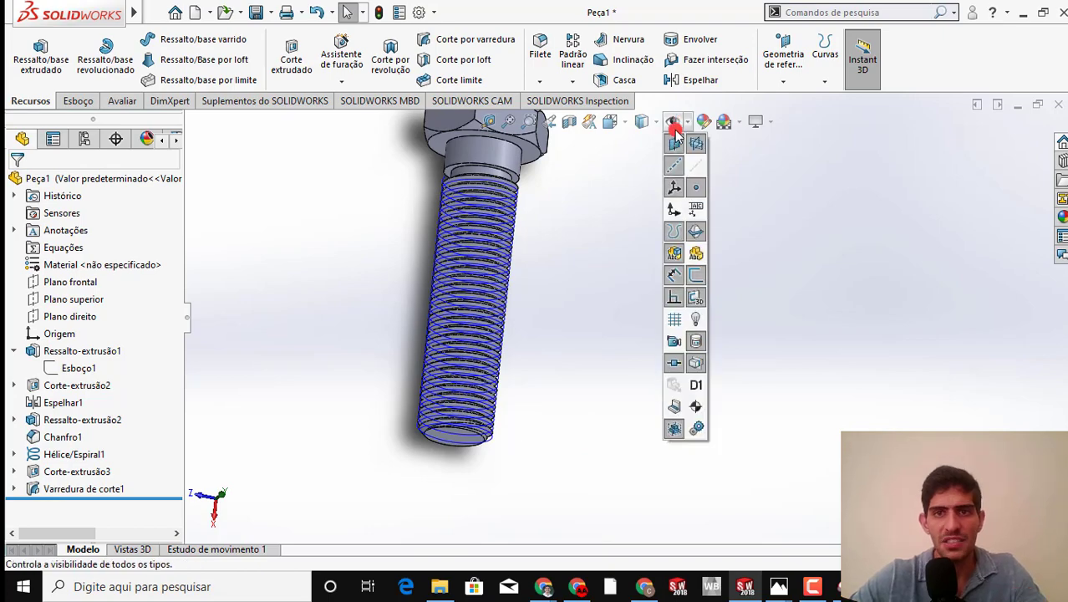
{"action": "left_click", "coordinate": [672, 232]}
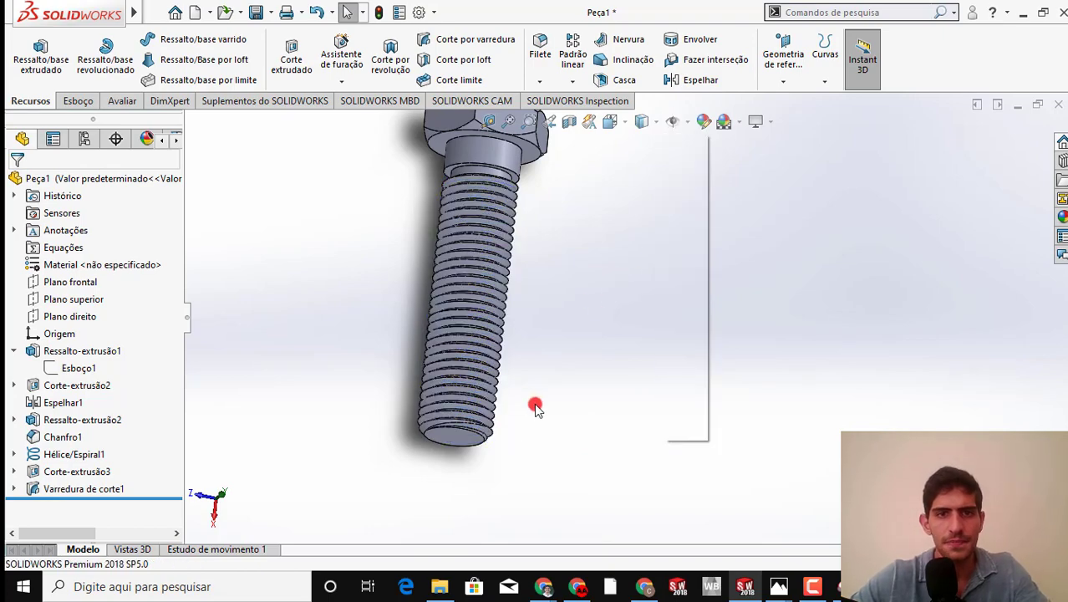
Examine the cut thread along the shank, from the chamfered tip to the runout below the bolt head
{"action": "scroll", "coordinate": [488, 363], "scroll_direction": "up", "scroll_amount": 3}
{"action": "scroll", "coordinate": [489, 364], "scroll_direction": "up", "scroll_amount": 4}
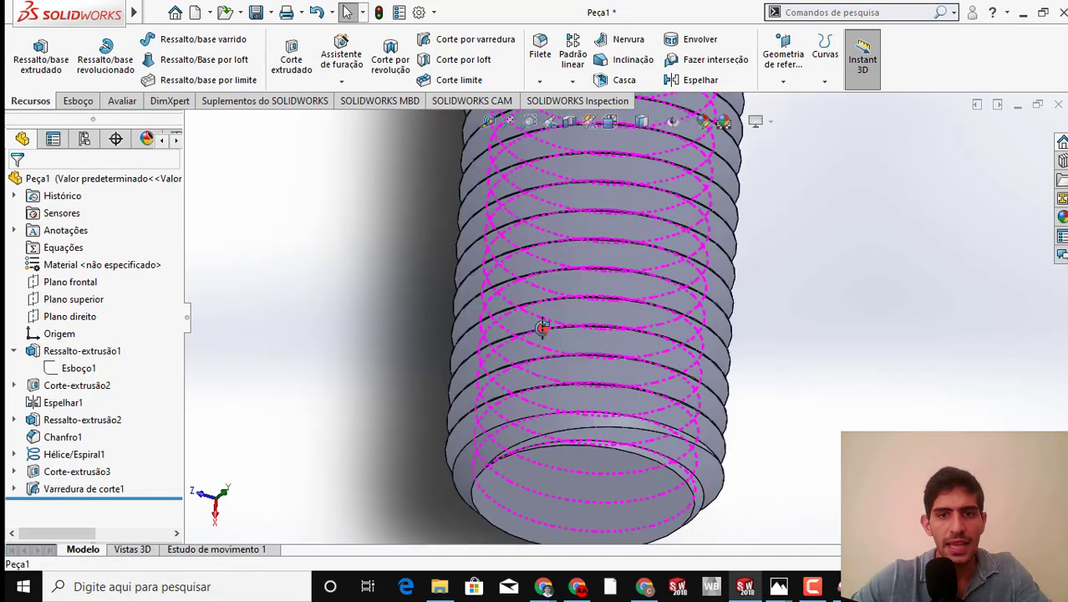
{"action": "middle_click_drag", "start_coordinate": [543, 327], "coordinate": [669, 324]}
{"action": "scroll", "coordinate": [673, 327], "scroll_direction": "down", "scroll_amount": 6}
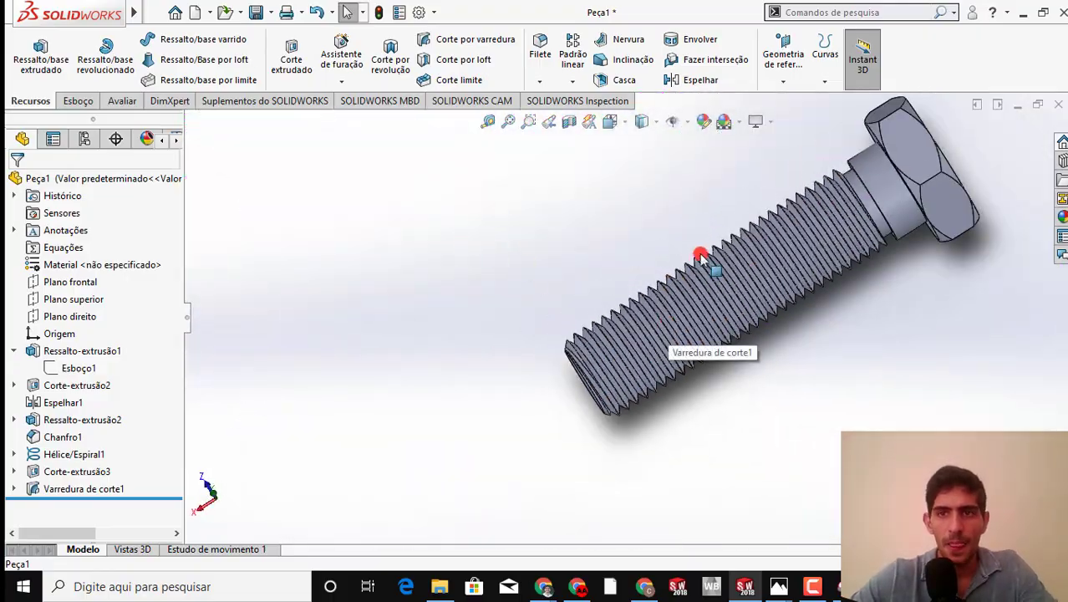
{"action": "scroll", "coordinate": [740, 243], "scroll_direction": "down", "scroll_amount": 1}
{"action": "middle_click_drag", "start_coordinate": [720, 250], "coordinate": [849, 434]}
{"action": "scroll", "coordinate": [744, 179], "scroll_direction": "up", "scroll_amount": 6}
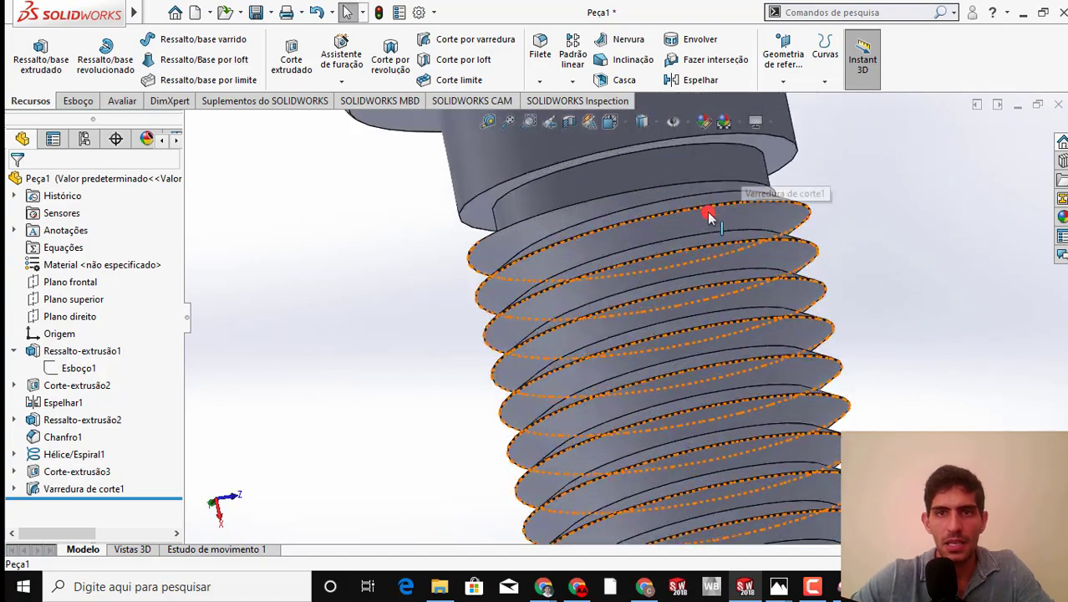
{"action": "middle_click_drag", "start_coordinate": [735, 208], "coordinate": [607, 244]}
{"action": "scroll", "coordinate": [649, 327], "scroll_direction": "down", "scroll_amount": 10}
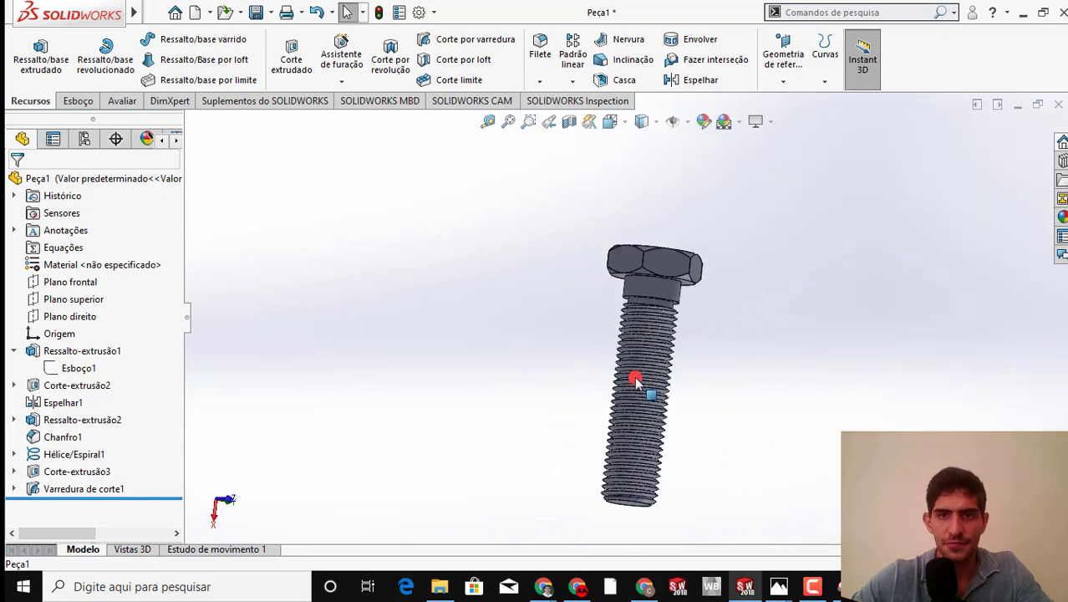
Switch to the thread-profile capture in Ferramenta de Captura and erase the handwritten 60° angle, X dimension and 16 marks
{"action": "middle_click_drag", "start_coordinate": [648, 327], "coordinate": [602, 367]}
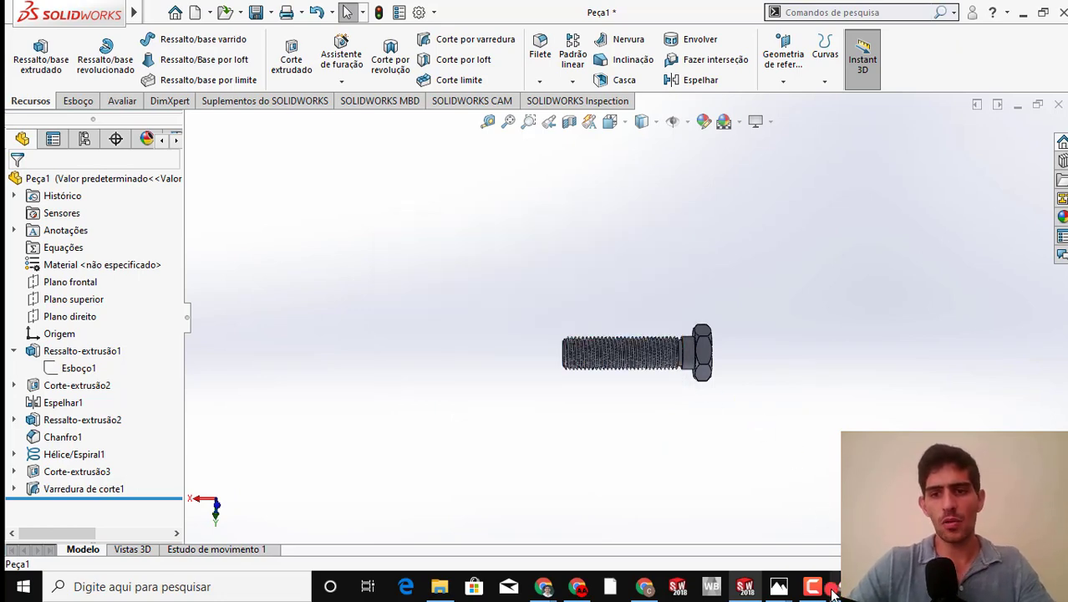
{"action": "mouse_move", "coordinate": [801, 594]}
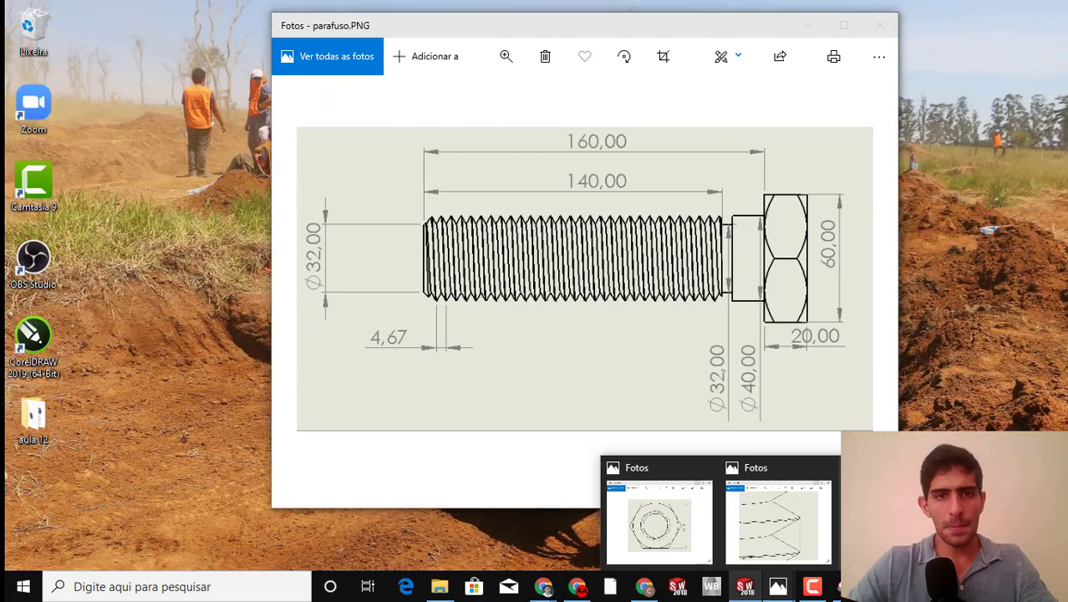
{"action": "left_click", "coordinate": [777, 518]}
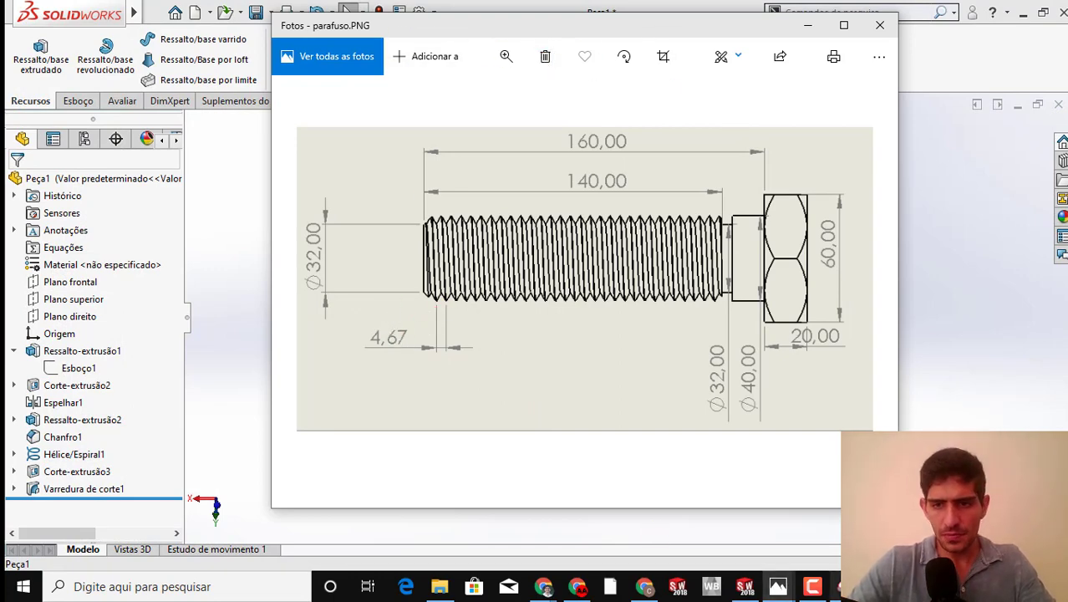
{"action": "left_click", "coordinate": [776, 587]}
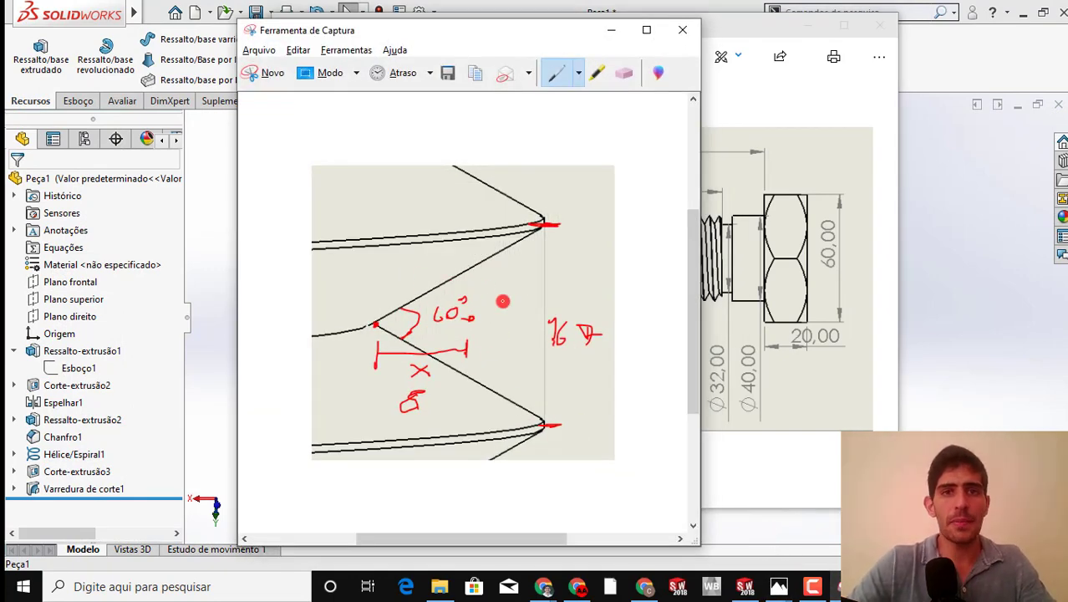
{"action": "left_click", "coordinate": [625, 72]}
{"action": "left_click_drag", "start_coordinate": [409, 323], "coordinate": [461, 306]}
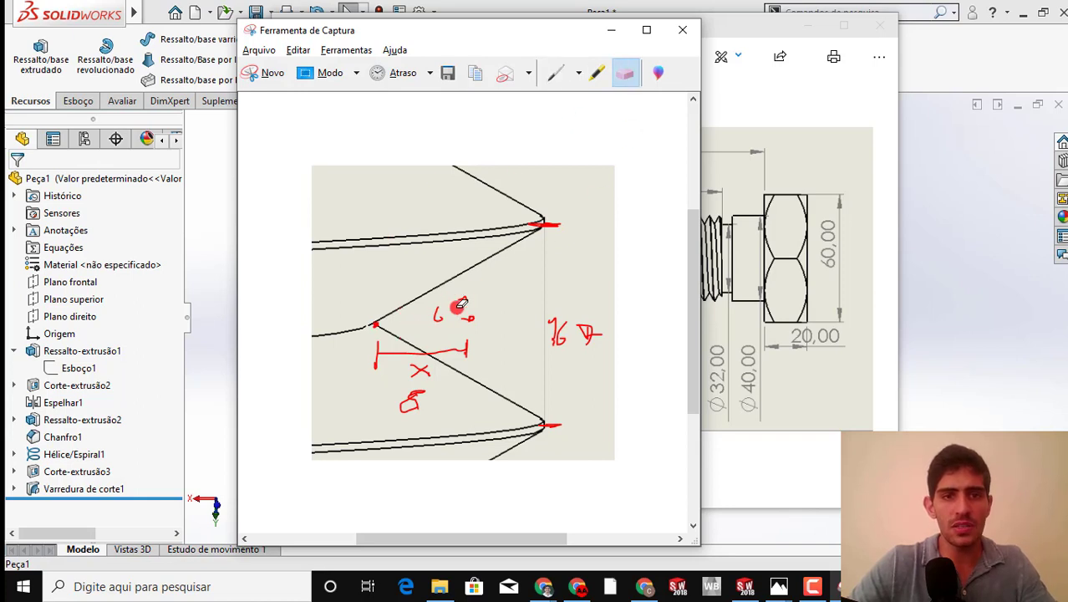
{"action": "left_click_drag", "start_coordinate": [409, 359], "coordinate": [473, 300]}
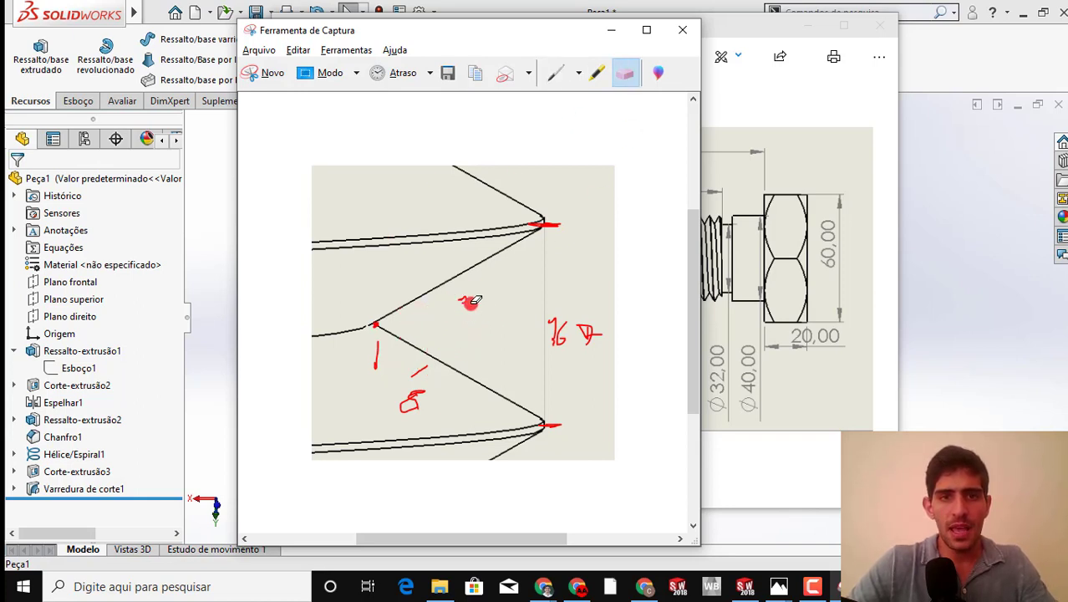
{"action": "left_click_drag", "start_coordinate": [583, 321], "coordinate": [598, 338]}
Hand-draw a thread depth dimension from root to crest on the capture, label it 8, and minimize the capture
{"action": "left_click", "coordinate": [559, 72]}
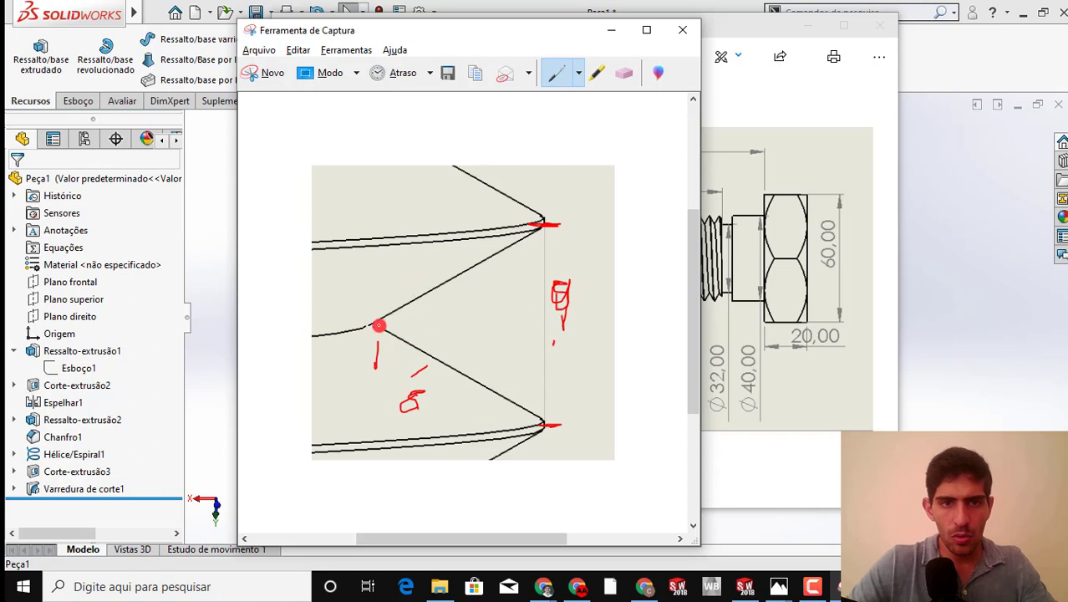
{"action": "mouse_move", "coordinate": [378, 324]}
{"action": "left_mouse_down"}
{"action": "mouse_move", "coordinate": [379, 258]}
{"action": "mouse_move", "coordinate": [535, 249]}
{"action": "left_mouse_up"}
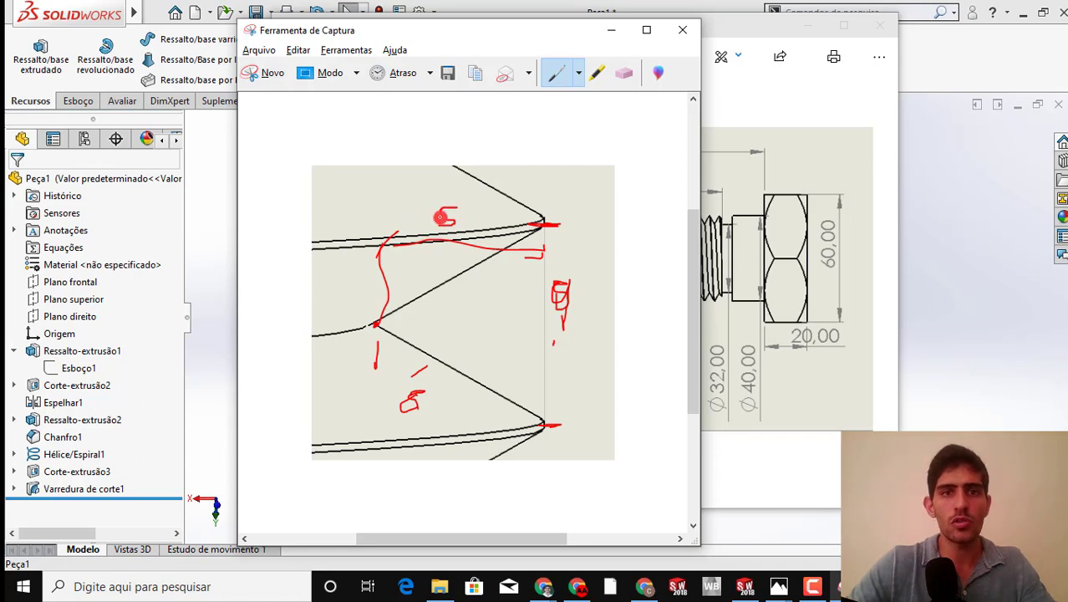
{"action": "left_click_drag", "start_coordinate": [440, 217], "coordinate": [440, 211]}
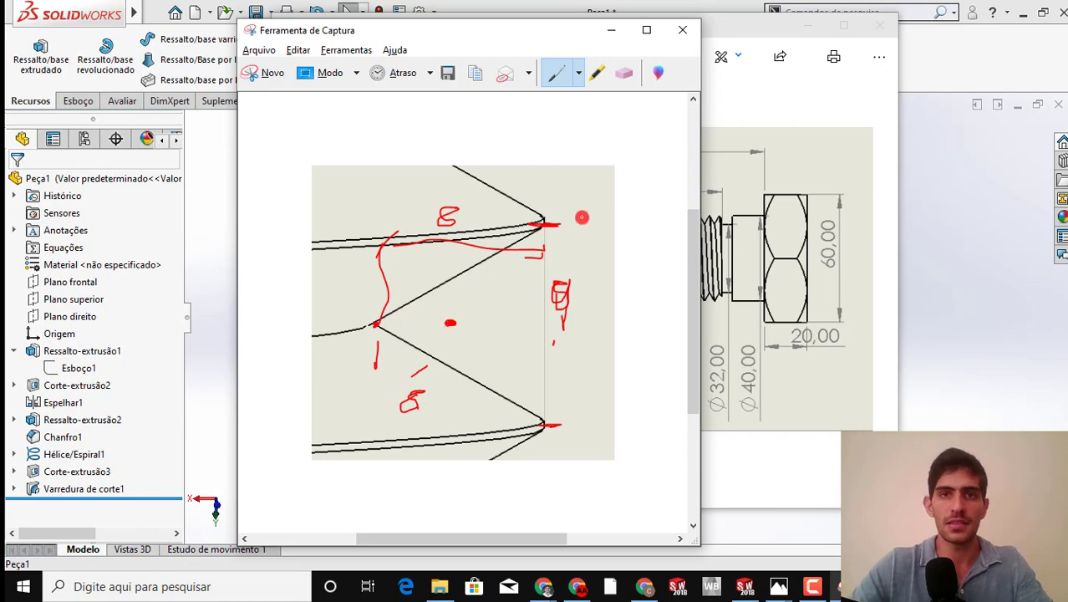
{"action": "left_click", "coordinate": [598, 36]}
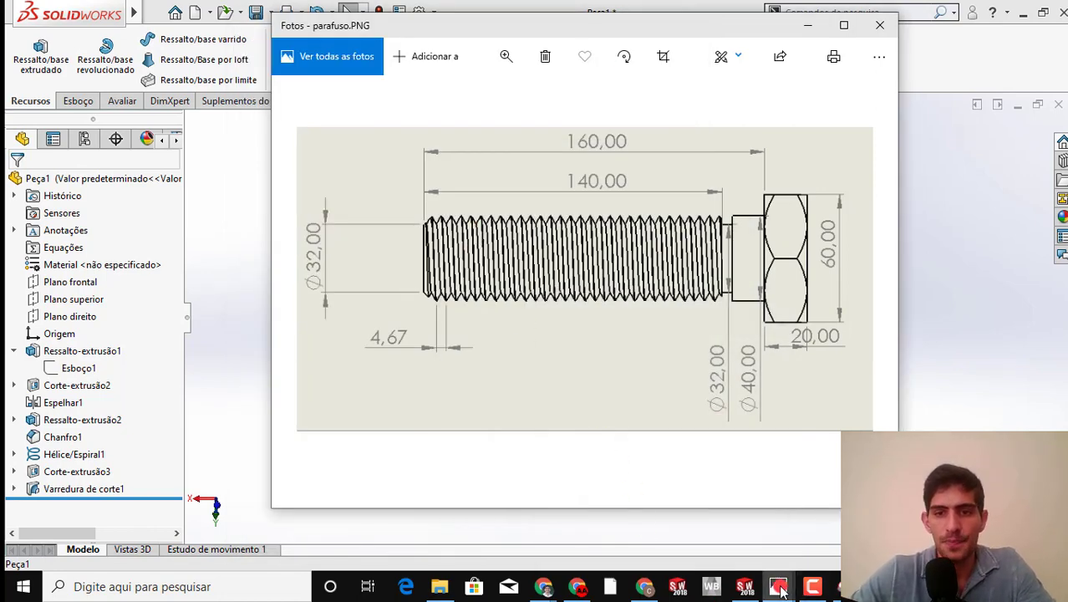
Bring up the nut drawing porca.PNG to check its hexagon dimension, and return to the bolt model in SOLIDWORKS
{"action": "mouse_move", "coordinate": [779, 588]}
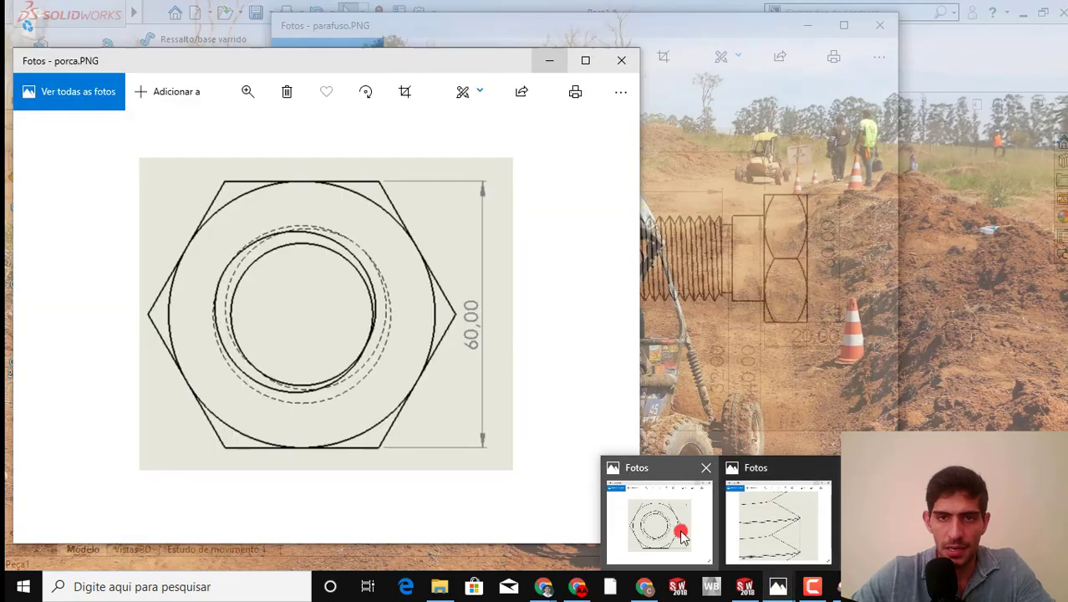
{"action": "left_click", "coordinate": [679, 537]}
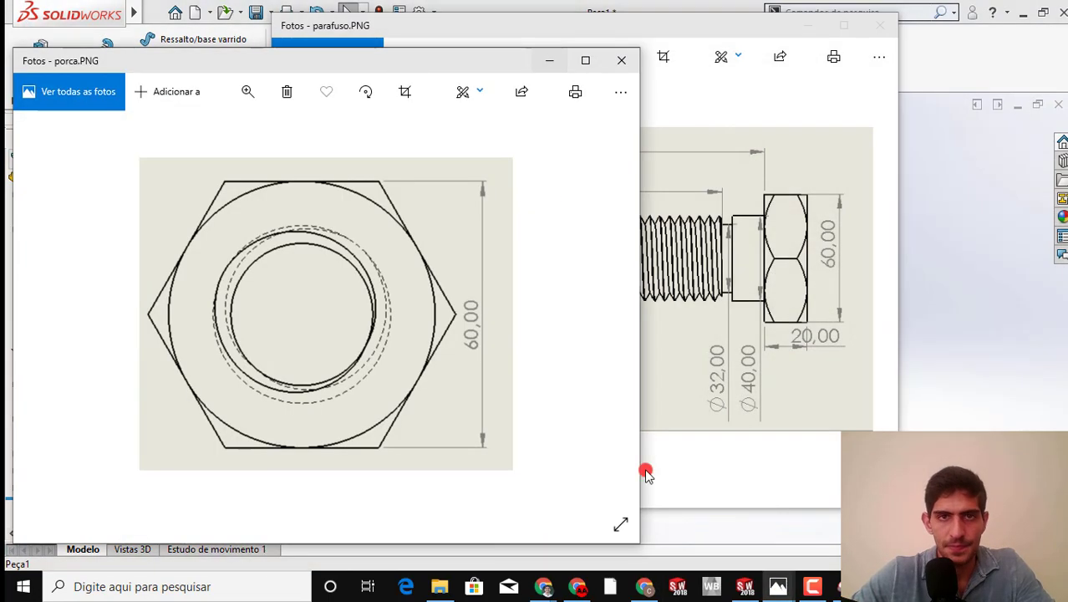
{"action": "left_click", "coordinate": [648, 370]}
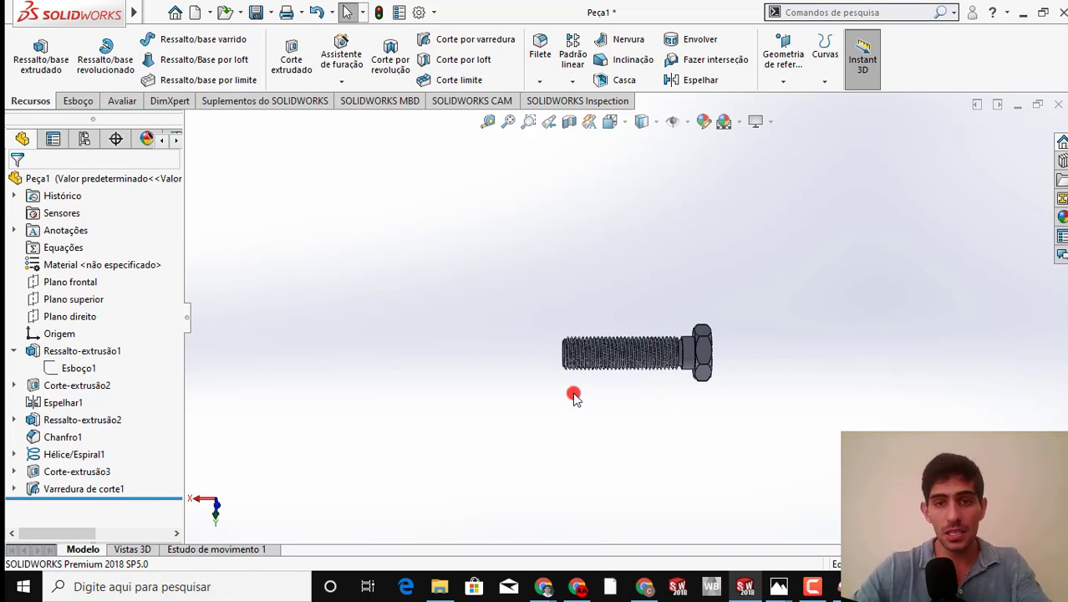
Create a reference plane offset 50 mm from the flat face at the bolt's tip, with the distance reversed toward the head
{"action": "scroll", "coordinate": [593, 368], "scroll_direction": "down", "scroll_amount": 4}
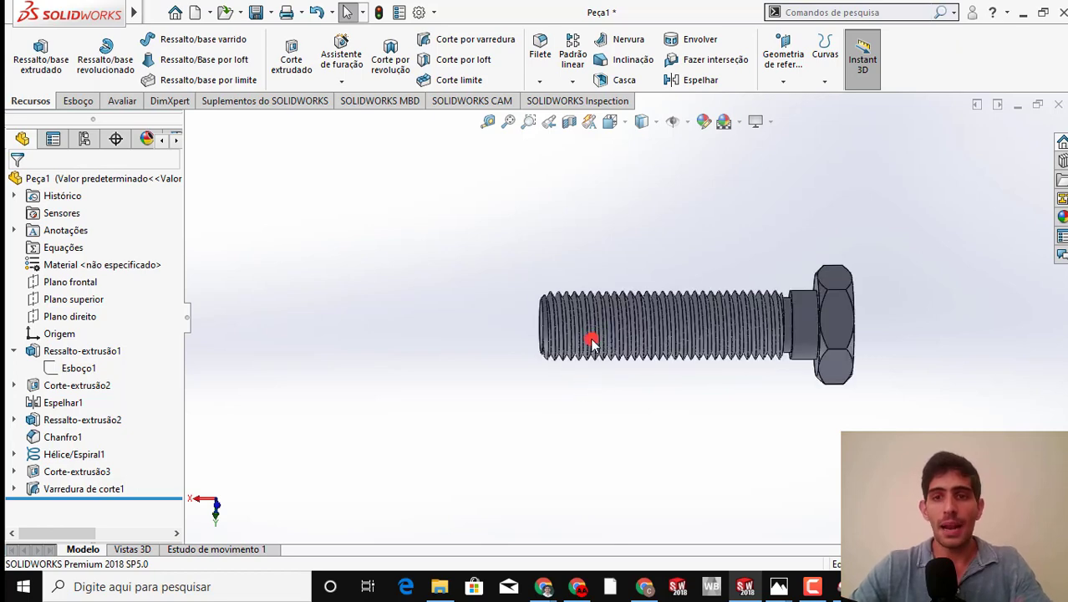
{"action": "scroll", "coordinate": [533, 300], "scroll_direction": "down", "scroll_amount": 2}
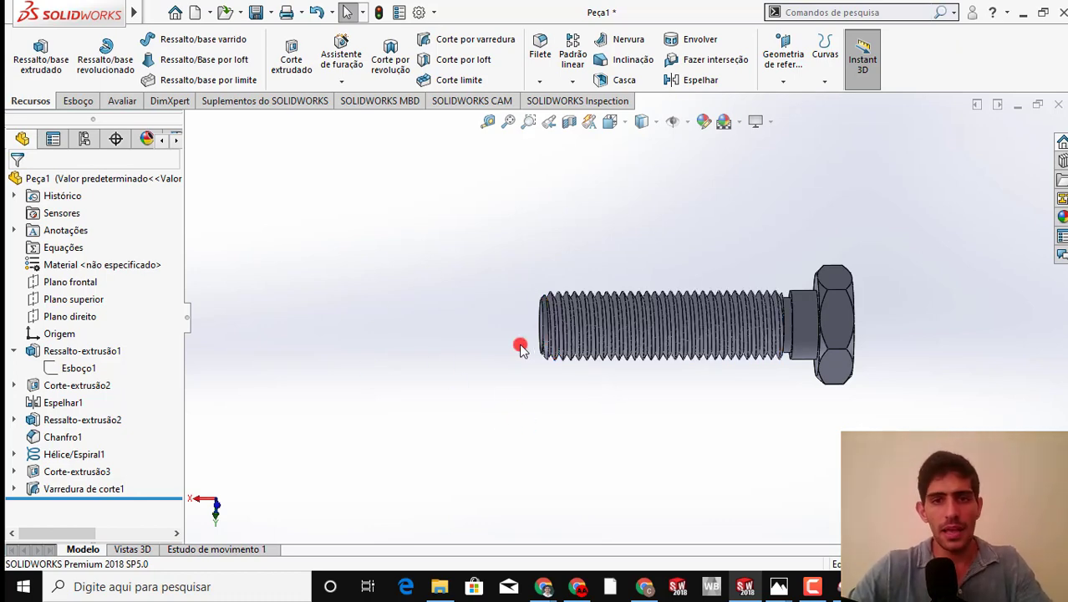
{"action": "middle_click_drag", "start_coordinate": [520, 347], "coordinate": [554, 357]}
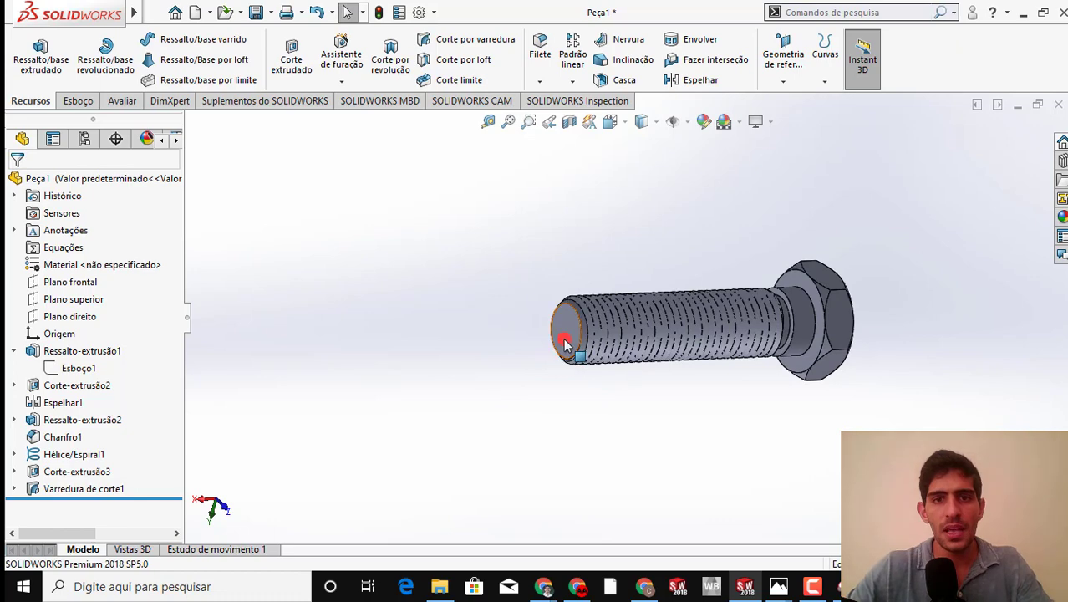
{"action": "left_click", "coordinate": [561, 330]}
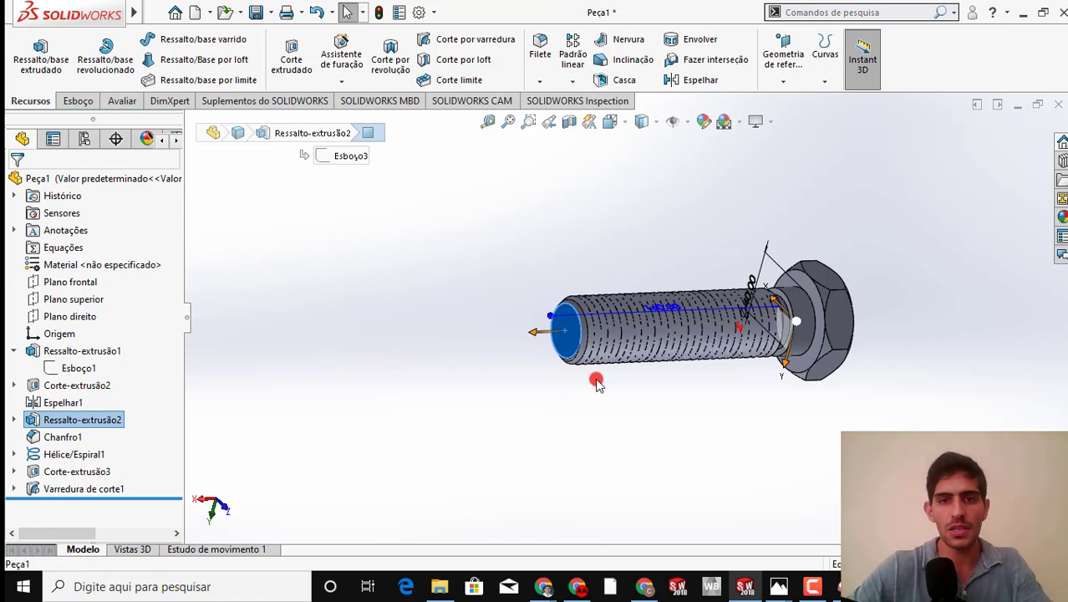
{"action": "middle_click_drag", "start_coordinate": [597, 382], "coordinate": [573, 294]}
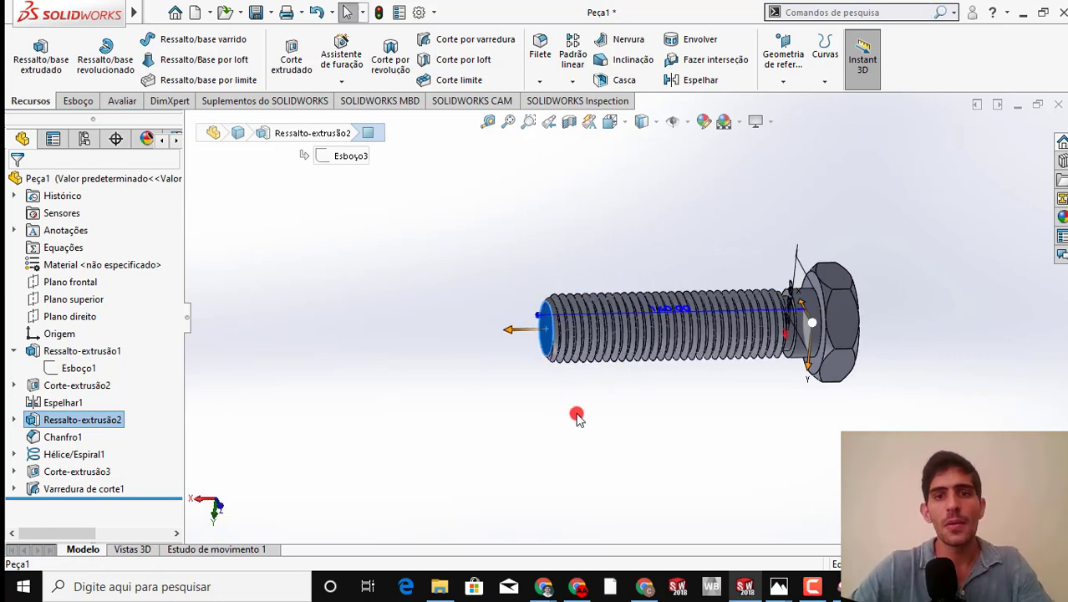
{"action": "scroll", "coordinate": [459, 329], "scroll_direction": "down", "scroll_amount": 2}
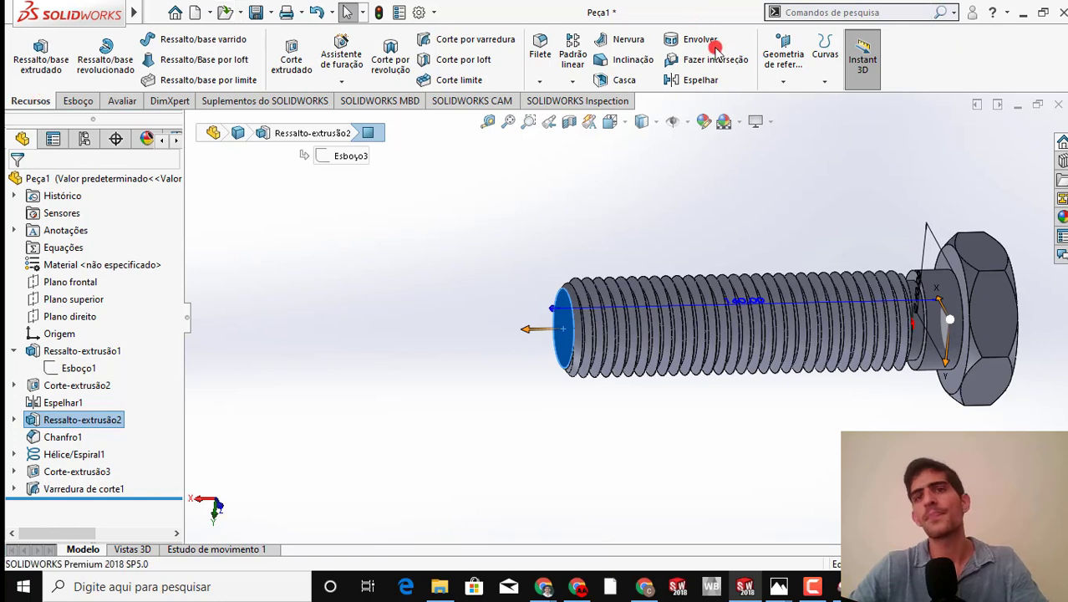
{"action": "left_click", "coordinate": [783, 53]}
{"action": "left_click", "coordinate": [780, 99]}
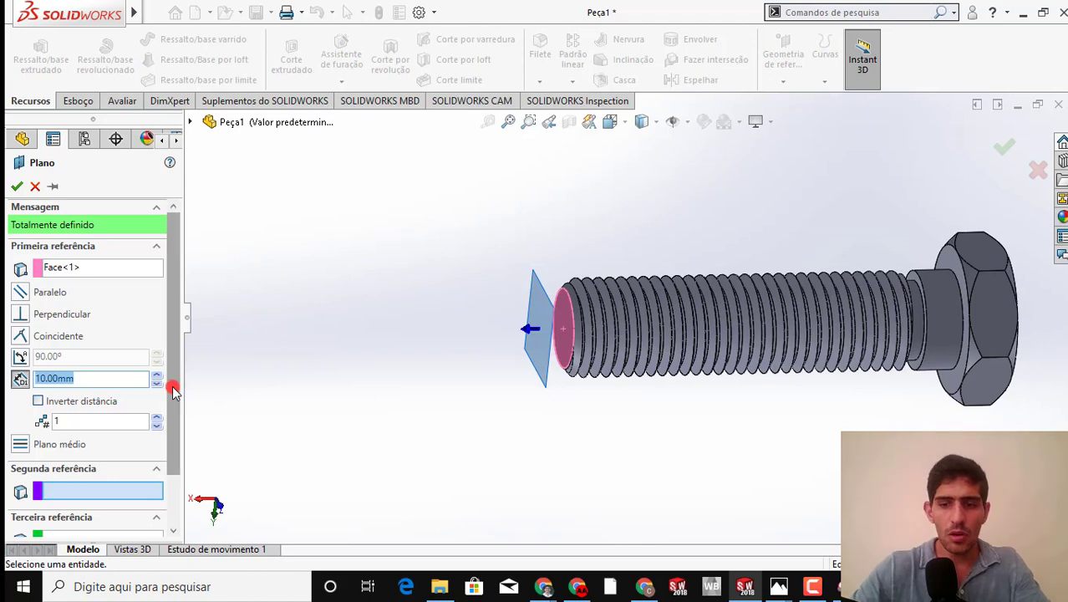
{"action": "type", "text": "50"}
{"action": "key", "text": "Return"}
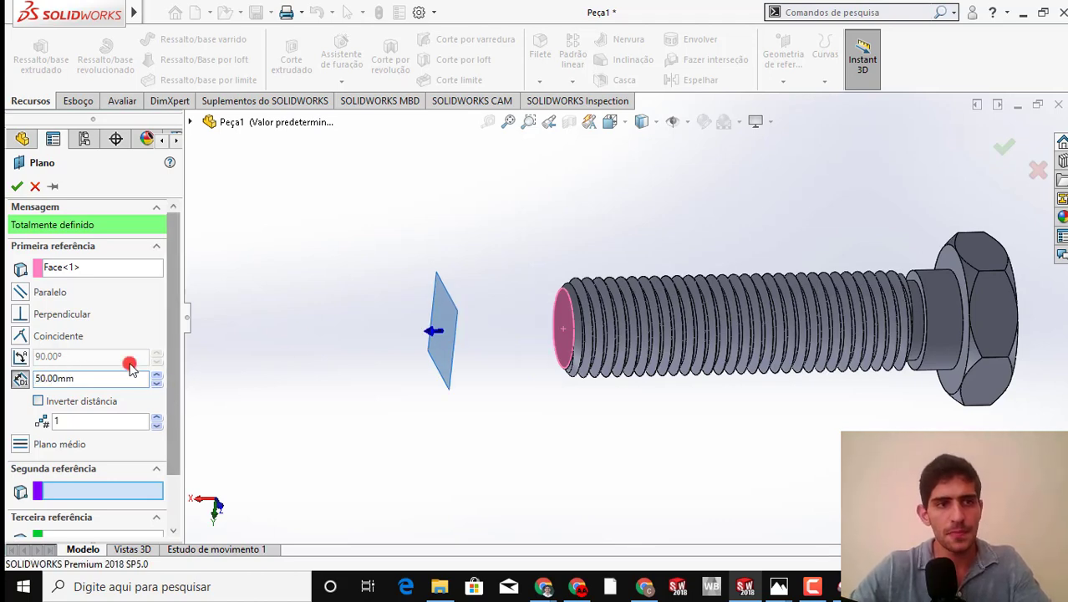
{"action": "left_click", "coordinate": [34, 403]}
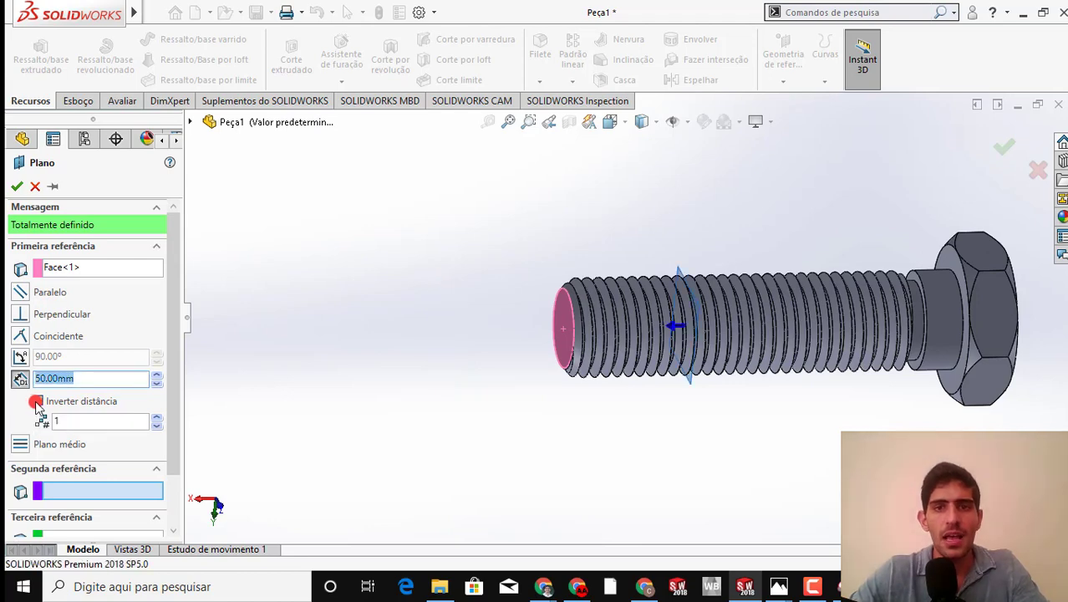
{"action": "left_click", "coordinate": [17, 186]}
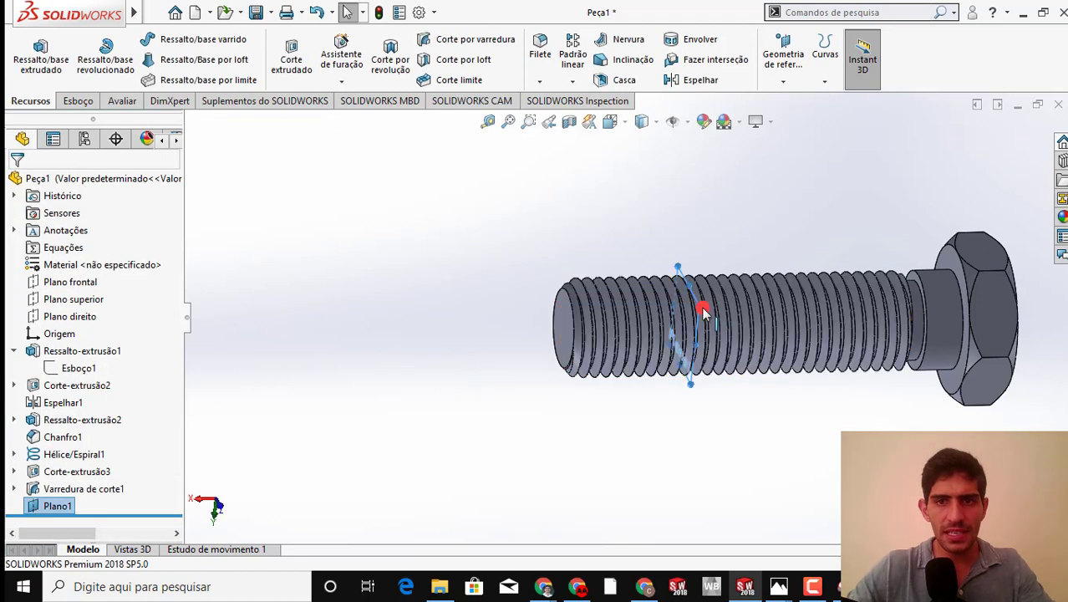
Resize the new reference plane so that its outline surrounds the bolt and extends beyond the hex head
{"action": "left_click_drag", "start_coordinate": [715, 303], "coordinate": [783, 309]}
{"action": "middle_click_drag", "start_coordinate": [787, 299], "coordinate": [741, 338]}
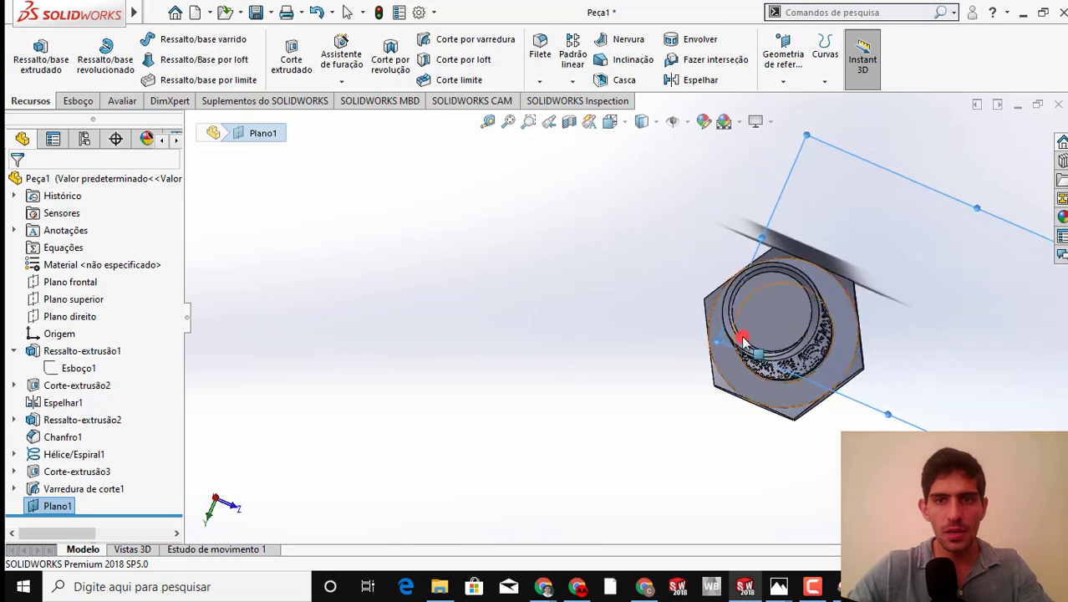
{"action": "left_click_drag", "start_coordinate": [718, 338], "coordinate": [594, 426]}
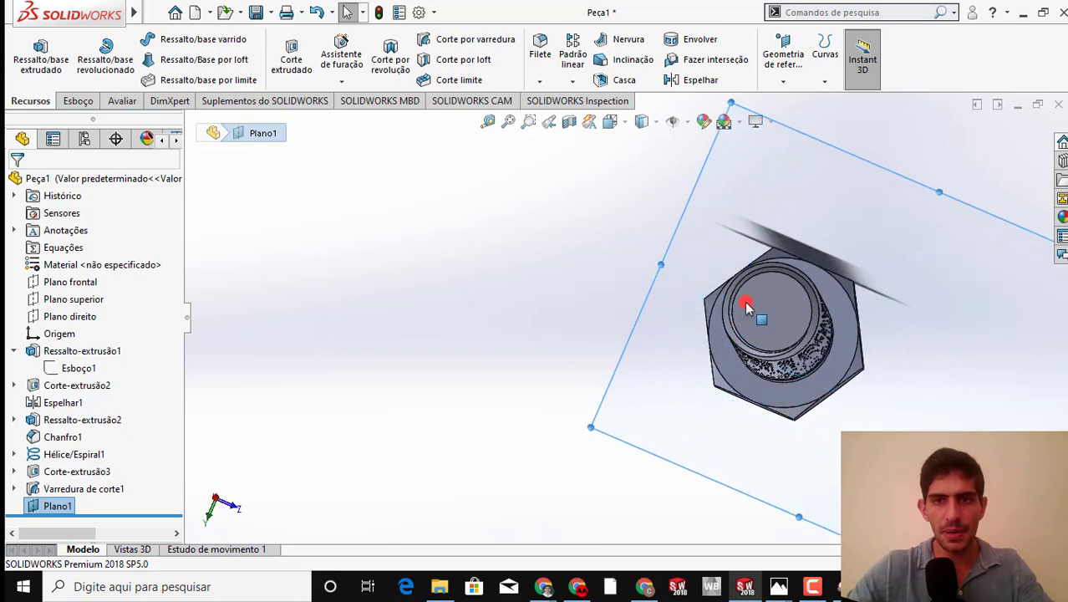
{"action": "middle_click_drag", "start_coordinate": [746, 303], "coordinate": [696, 336]}
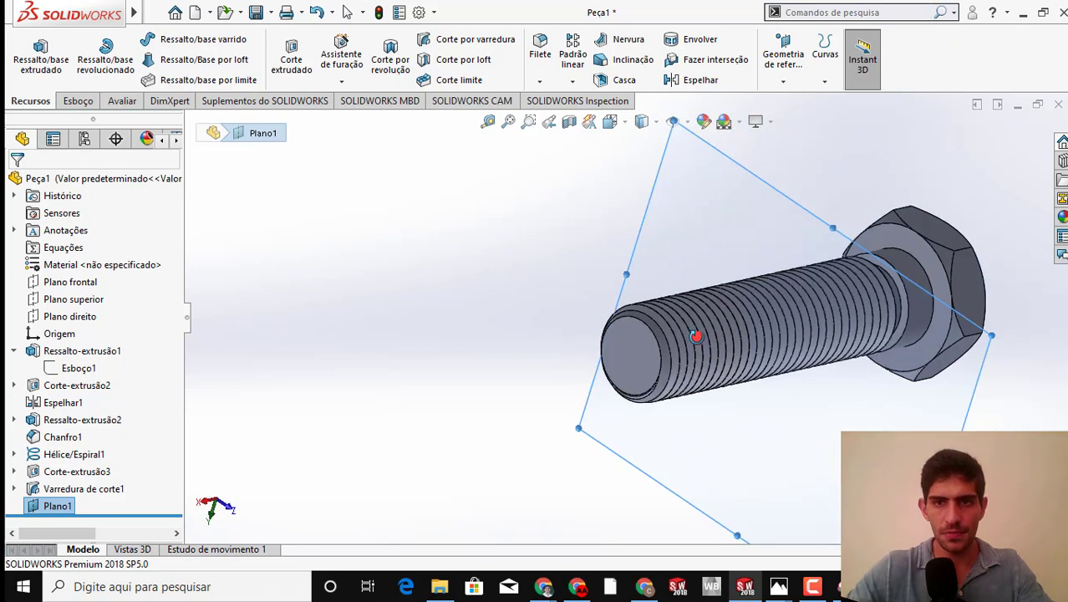
Sketch a six-sided polygon on the offset plane, centred on the origin with a 60 mm inscribed circle, matching the bolt head's hexagon
{"action": "right_click", "coordinate": [724, 210]}
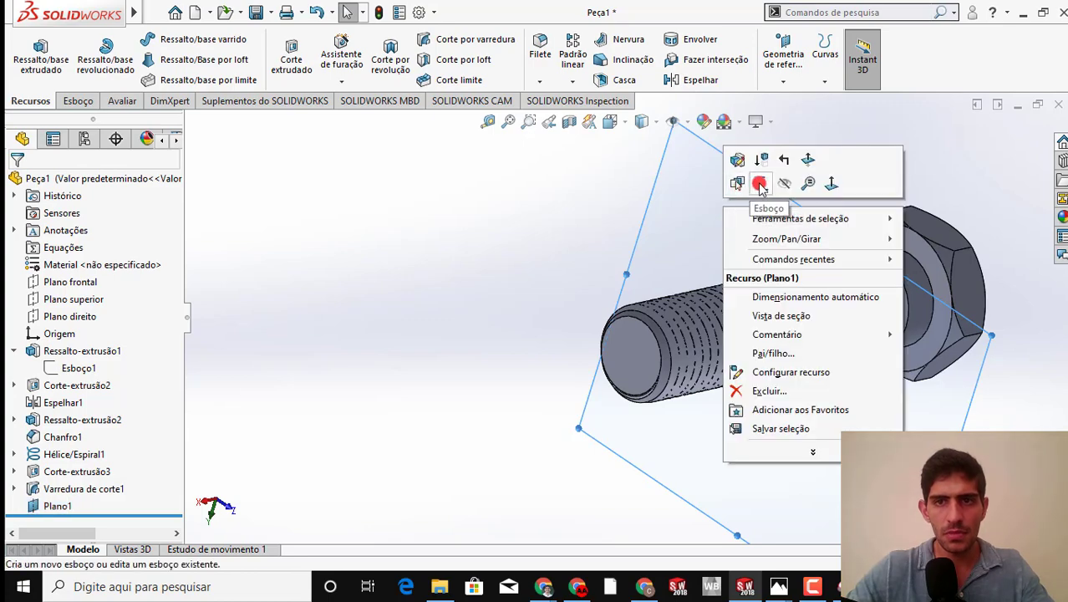
{"action": "left_click", "coordinate": [760, 186]}
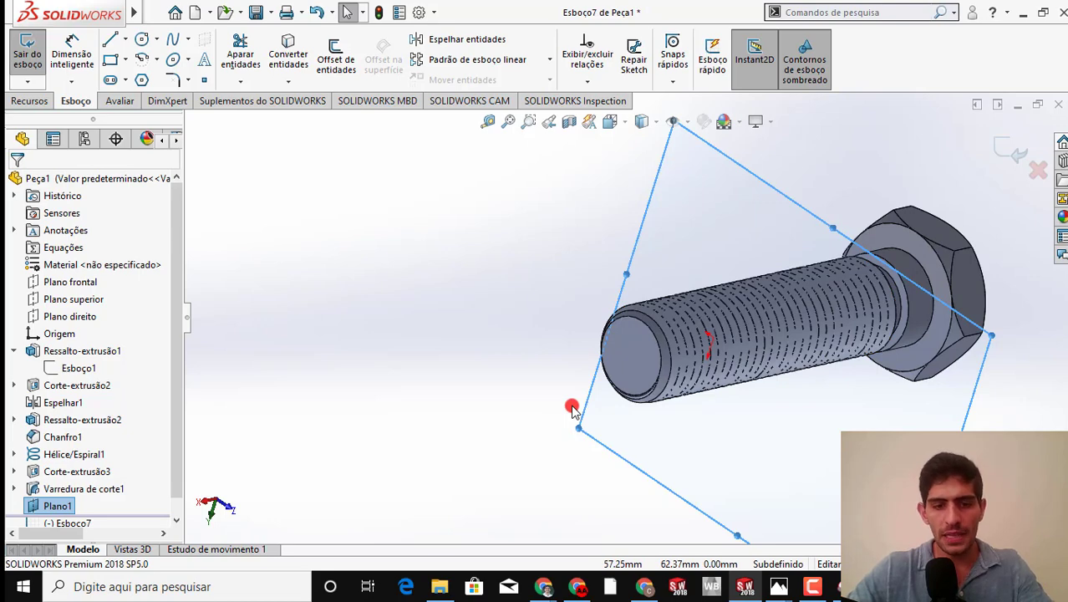
{"action": "key", "text": "space"}
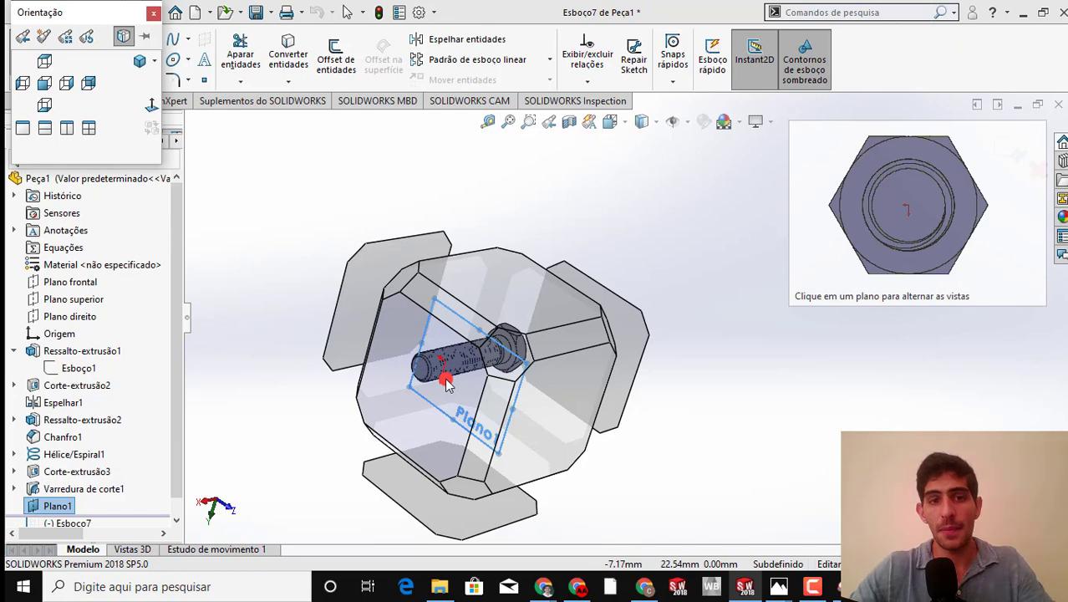
{"action": "left_click", "coordinate": [445, 381]}
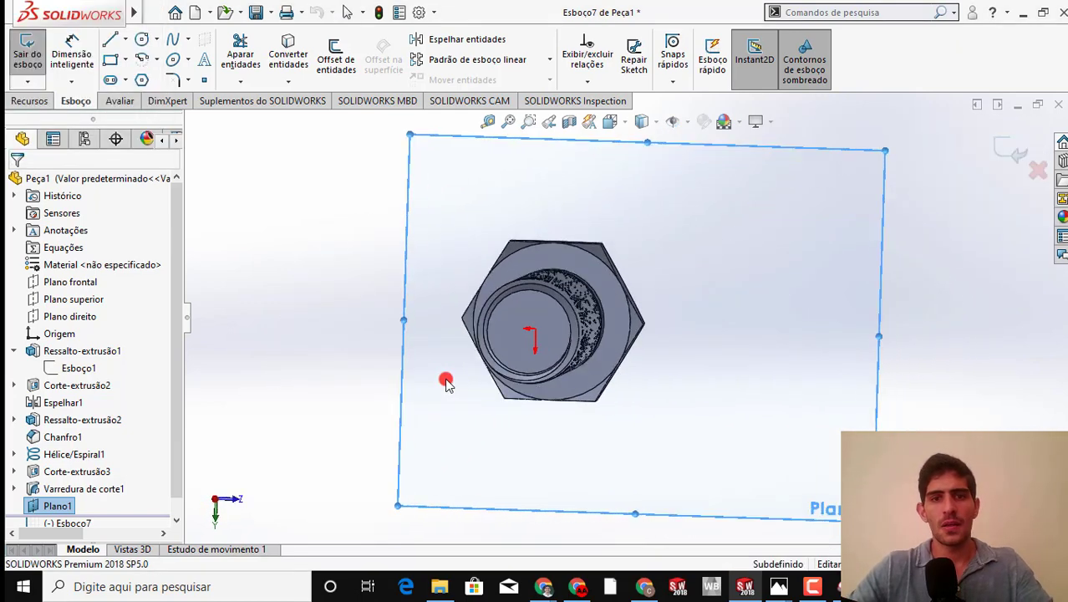
{"action": "scroll", "coordinate": [448, 321], "scroll_direction": "down", "scroll_amount": 2}
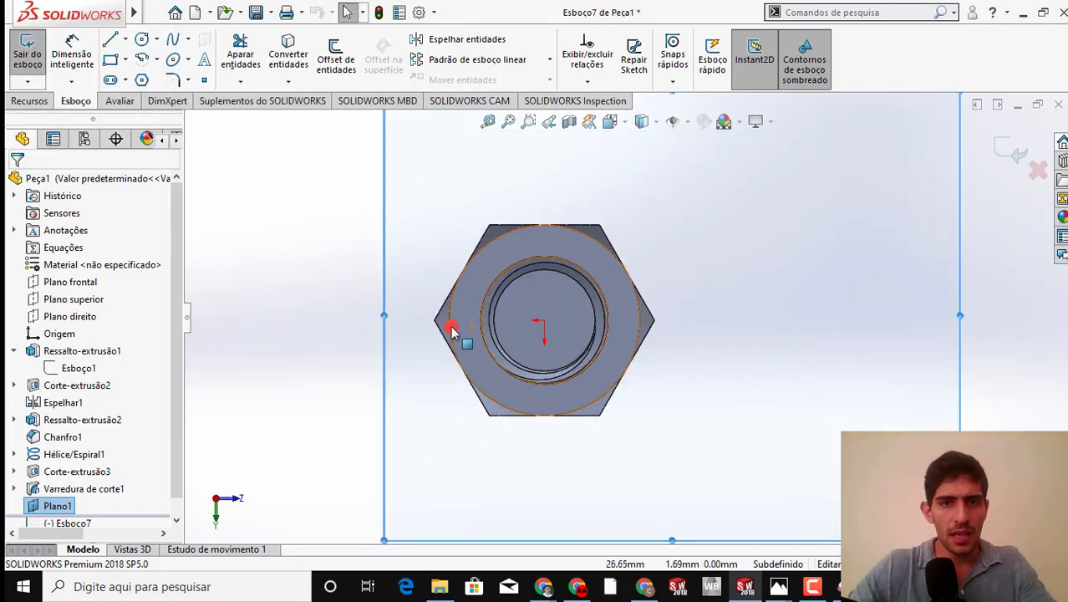
{"action": "scroll", "coordinate": [502, 314], "scroll_direction": "down", "scroll_amount": 2}
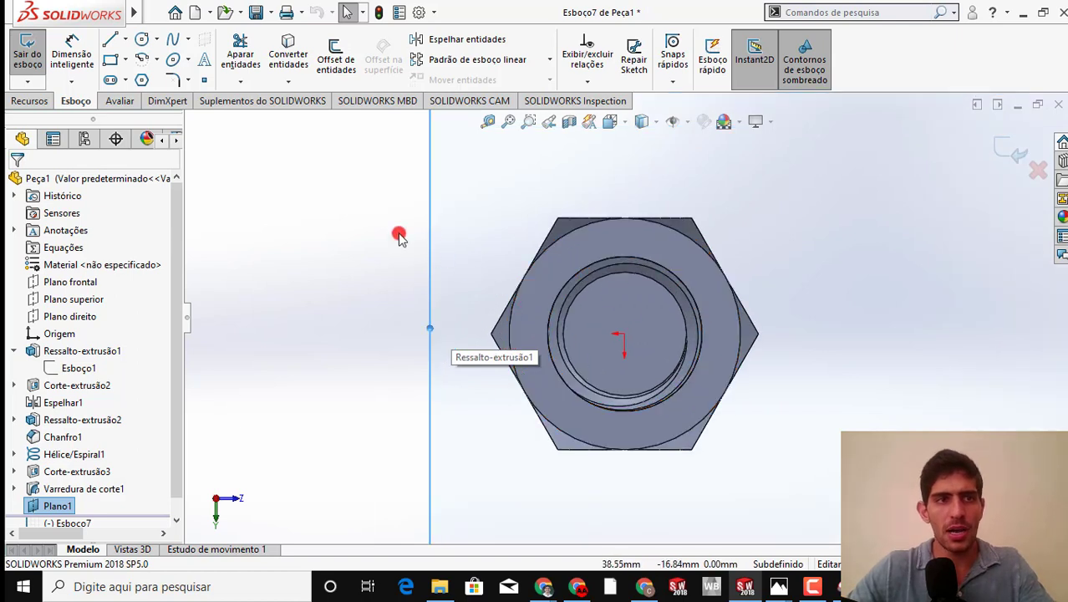
{"action": "left_click", "coordinate": [140, 83]}
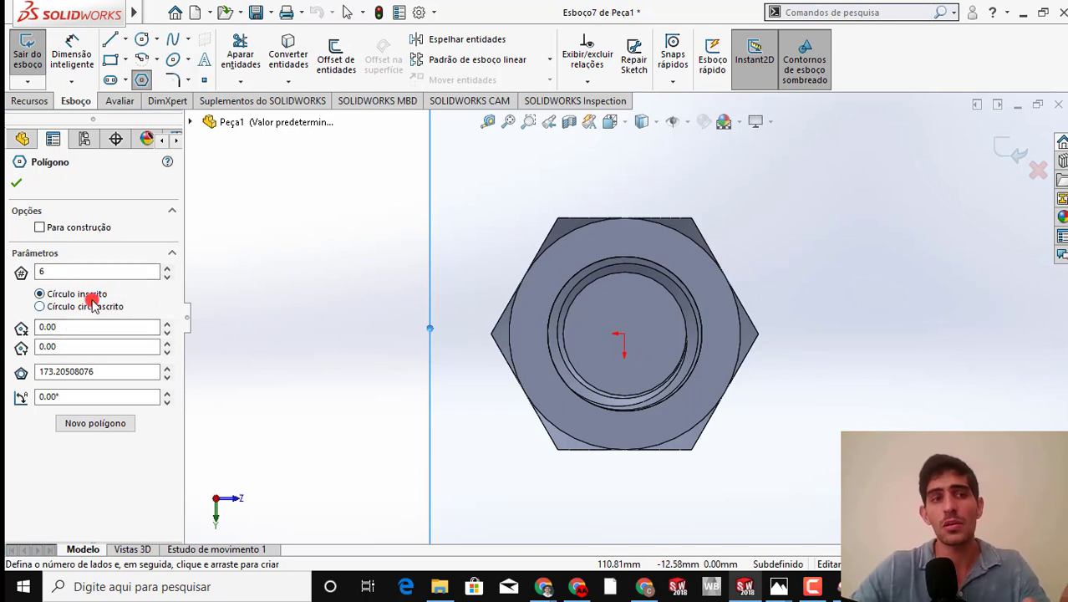
{"action": "left_click", "coordinate": [619, 334]}
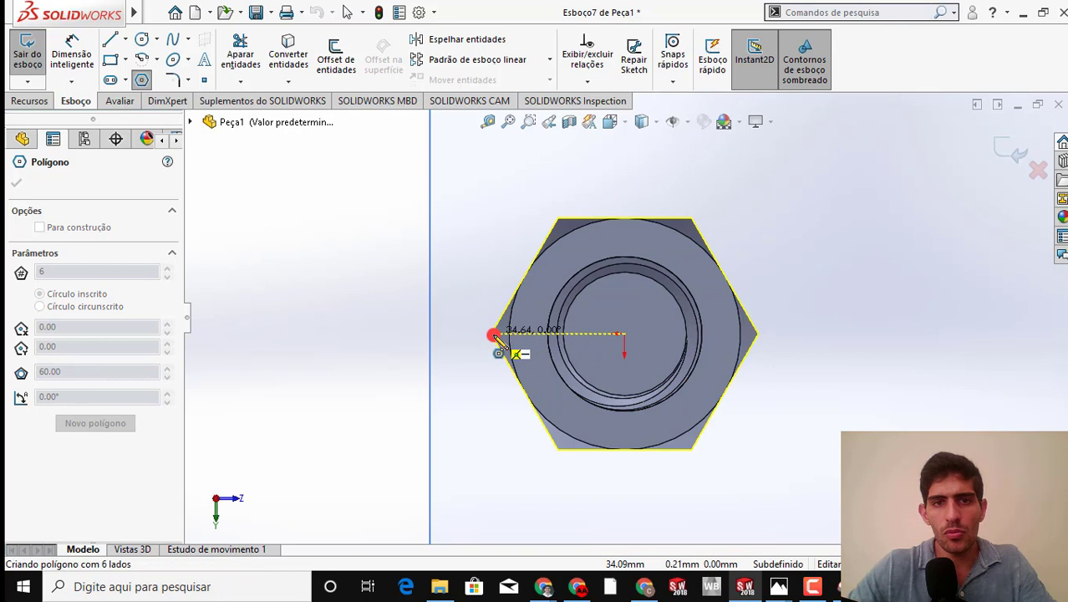
{"action": "left_click", "coordinate": [493, 335]}
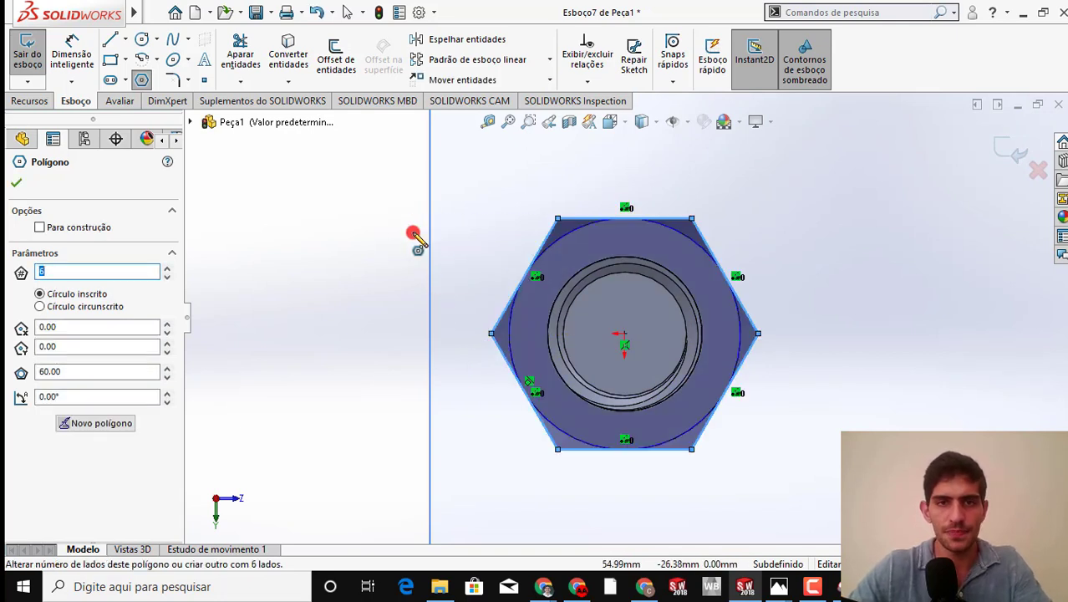
{"action": "left_click", "coordinate": [15, 188]}
{"action": "left_click", "coordinate": [20, 104]}
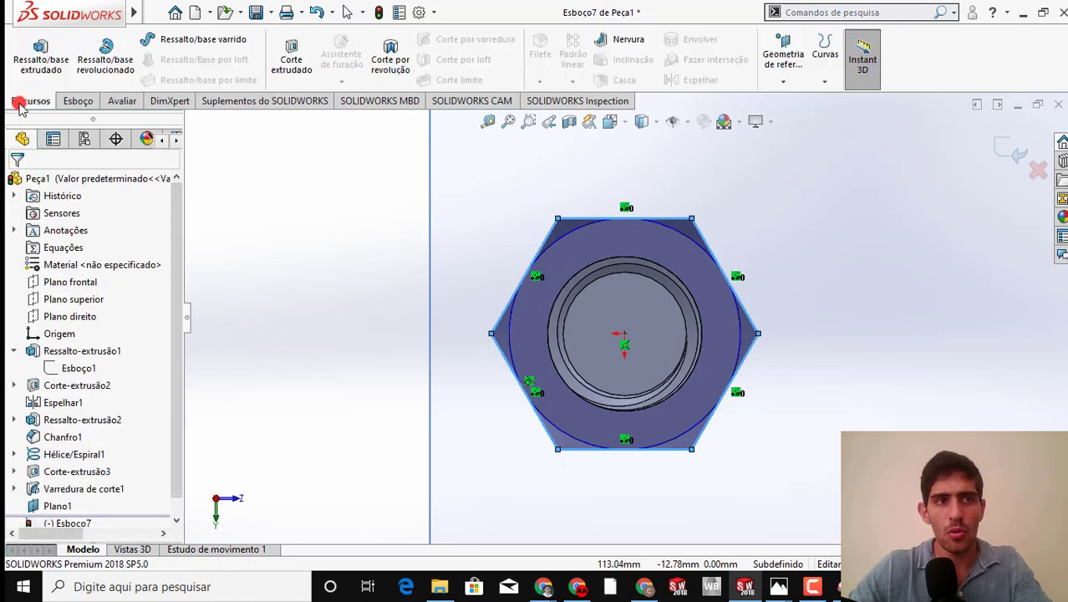
Extrude the hexagon sketch on the offset plane 20 mm with the mid-plane end condition to form the nut blank
{"action": "left_click", "coordinate": [39, 52]}
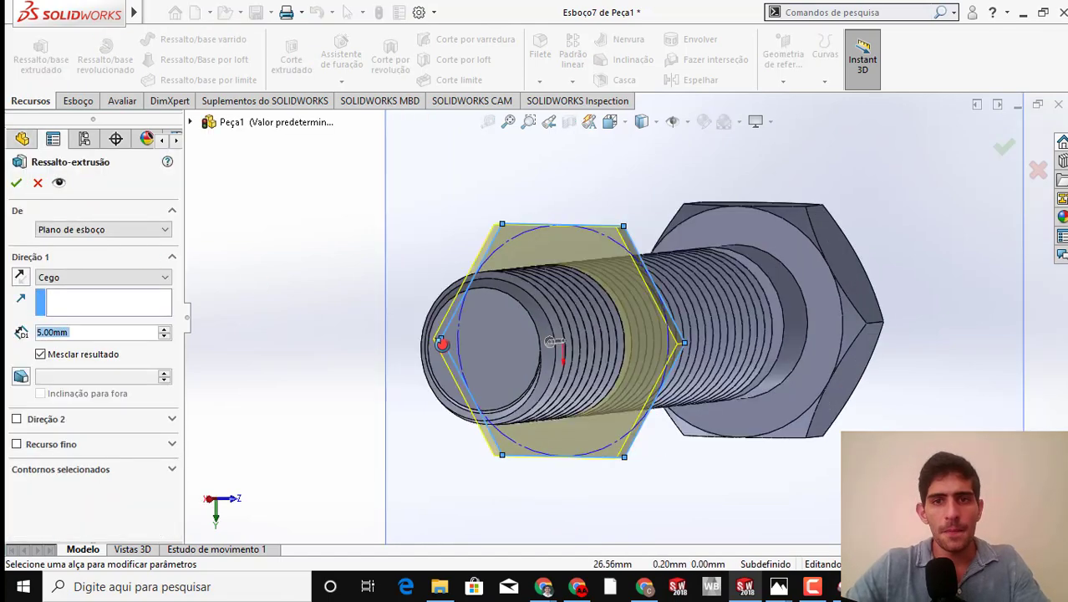
{"action": "left_click", "coordinate": [88, 277]}
{"action": "left_click", "coordinate": [96, 350]}
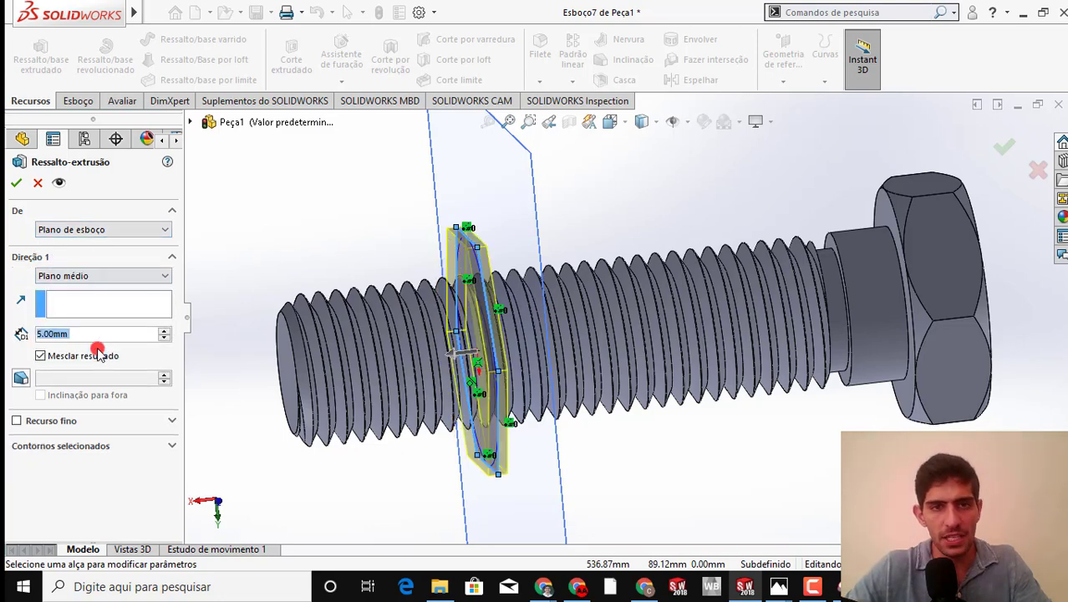
{"action": "type", "text": "20"}
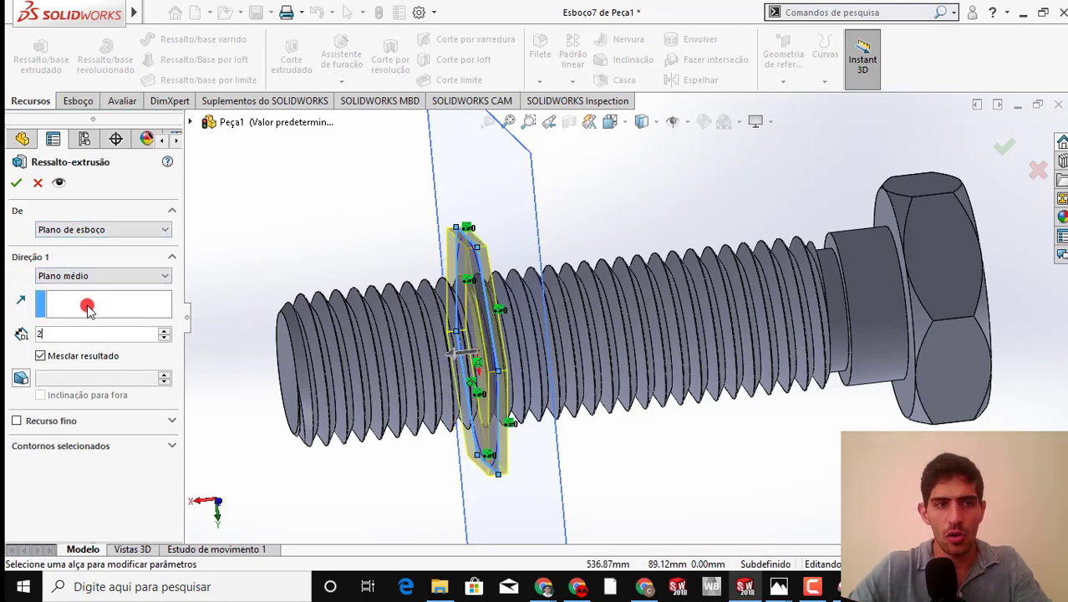
{"action": "key", "text": "Return"}
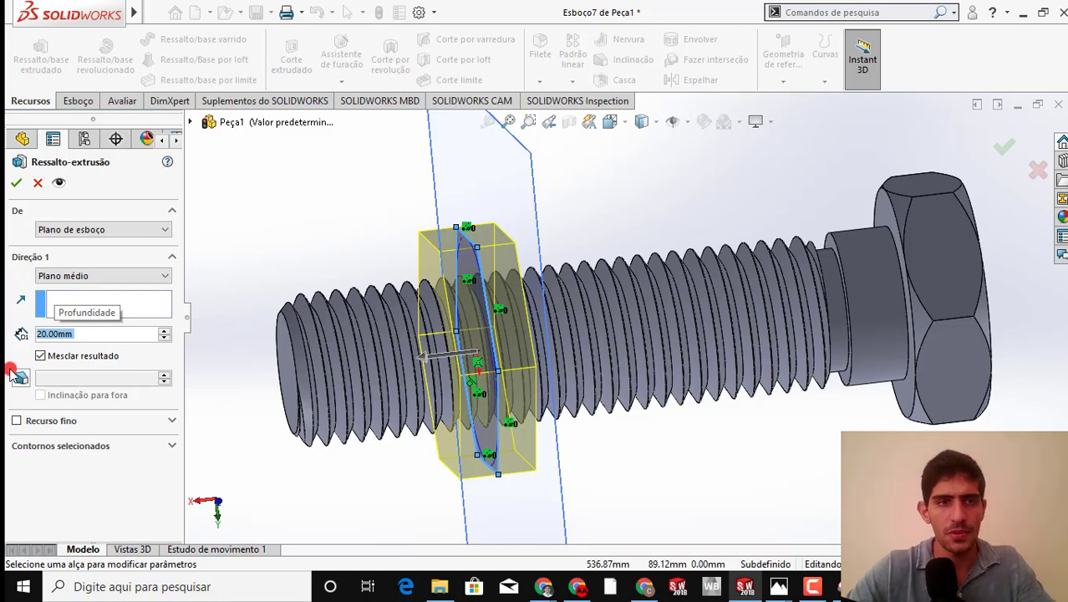
{"action": "left_click", "coordinate": [19, 182]}
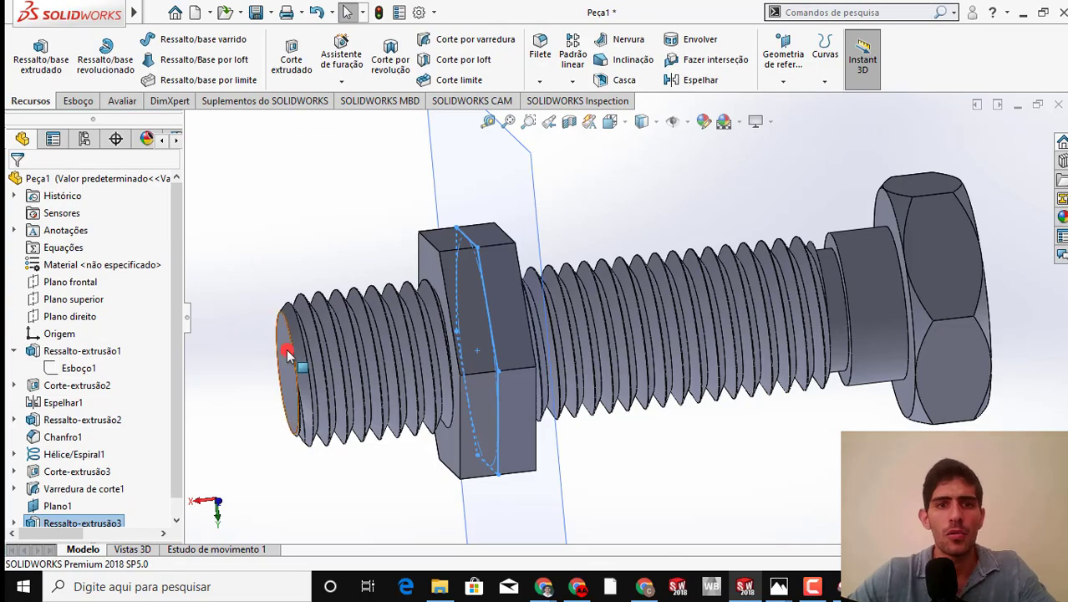
{"action": "middle_click_drag", "start_coordinate": [303, 345], "coordinate": [310, 378]}
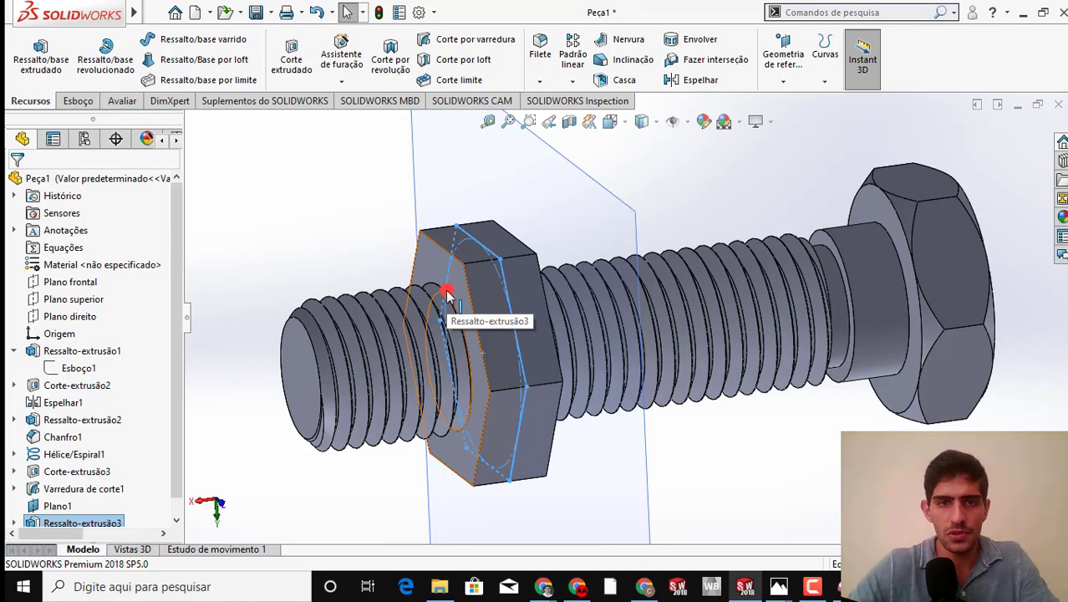
Review the nut extrusion's settings and check whether the Combine command is available for the part
{"action": "right_click", "coordinate": [88, 523]}
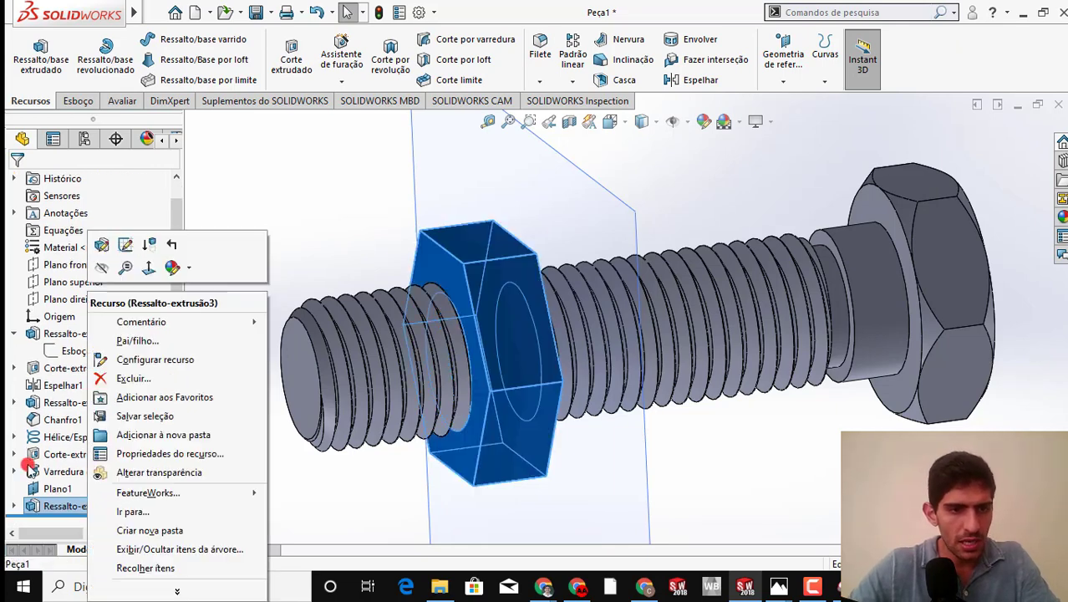
{"action": "left_click", "coordinate": [104, 248]}
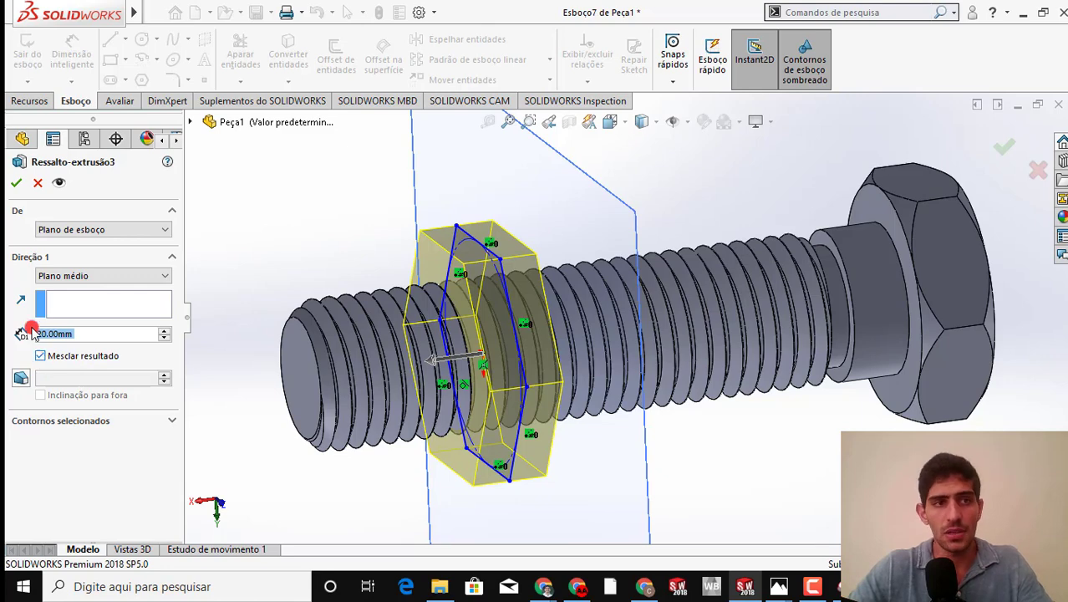
{"action": "left_click", "coordinate": [17, 186]}
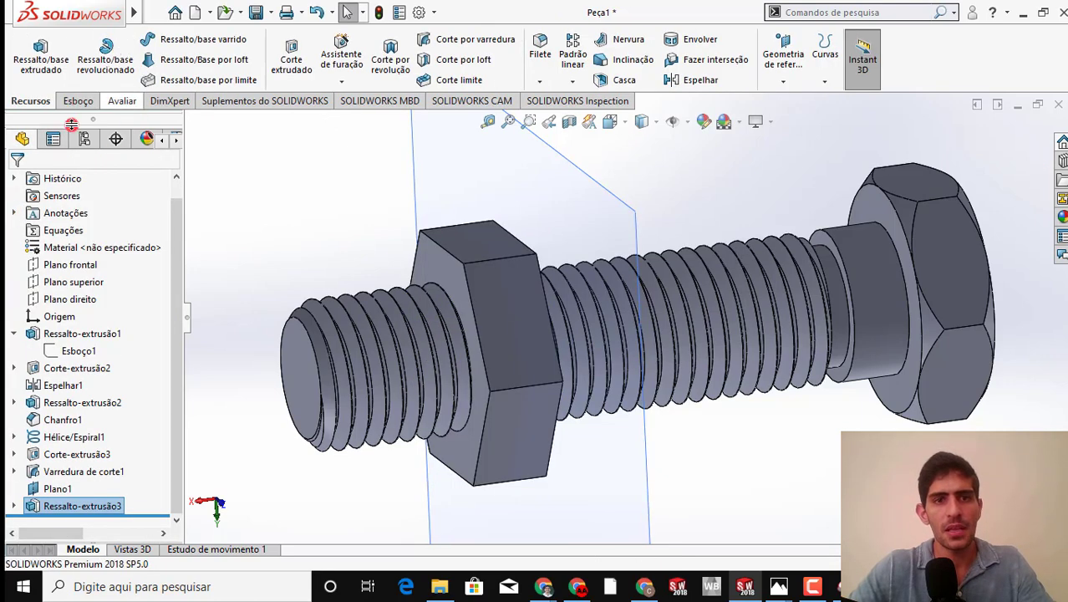
{"action": "mouse_move", "coordinate": [117, 8]}
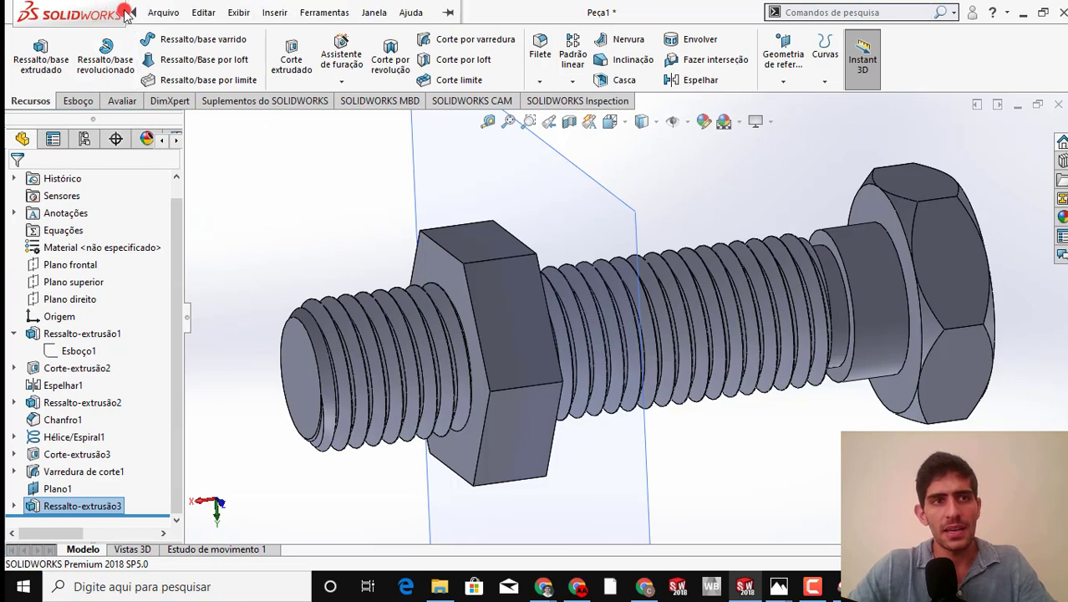
{"action": "left_click", "coordinate": [163, 12]}
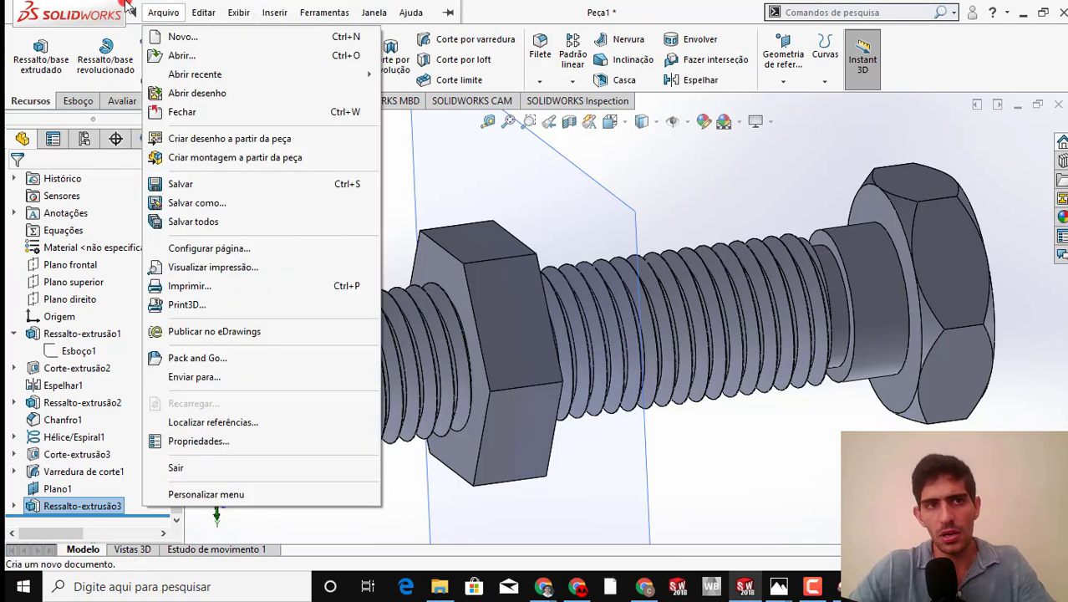
{"action": "left_click", "coordinate": [136, 8]}
{"action": "left_click", "coordinate": [264, 12]}
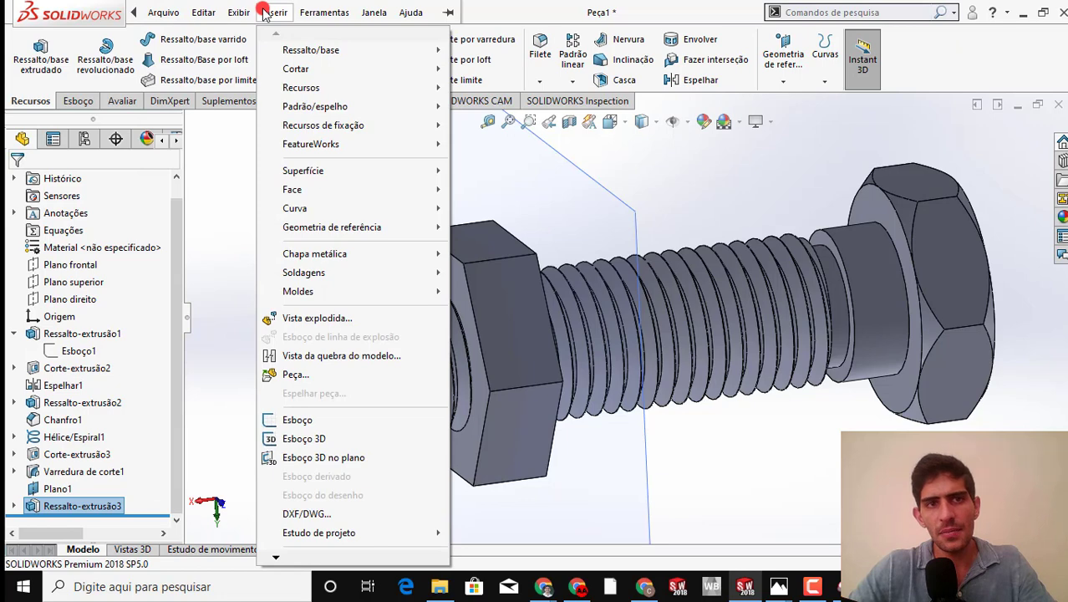
{"action": "mouse_move", "coordinate": [302, 88]}
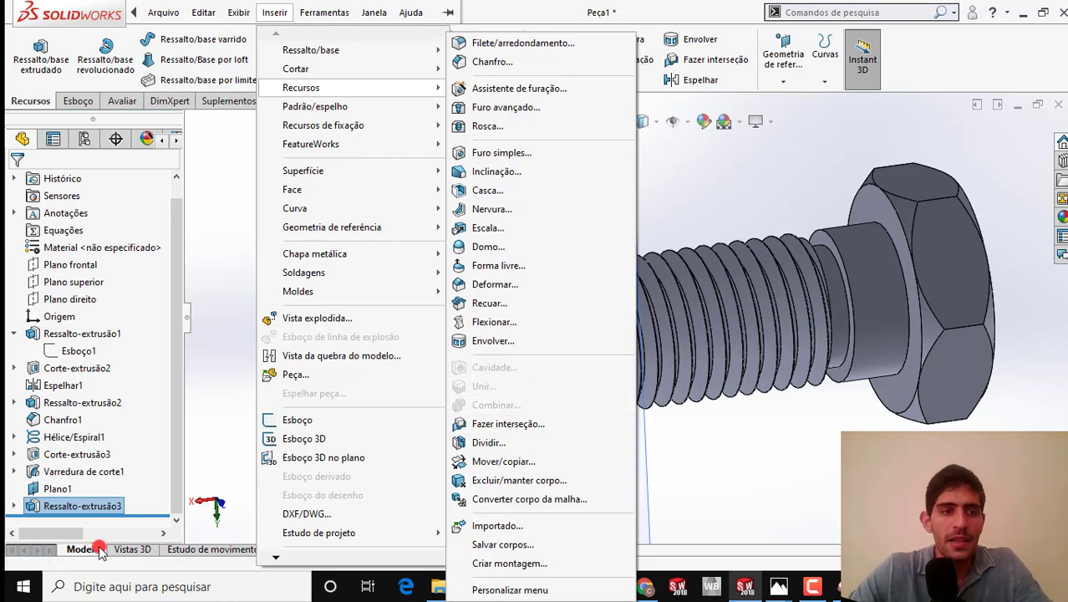
Edit the nut extrusion and turn off merging of the result, making the nut a body separate from the bolt
{"action": "left_click", "coordinate": [86, 505]}
{"action": "right_click", "coordinate": [86, 506]}
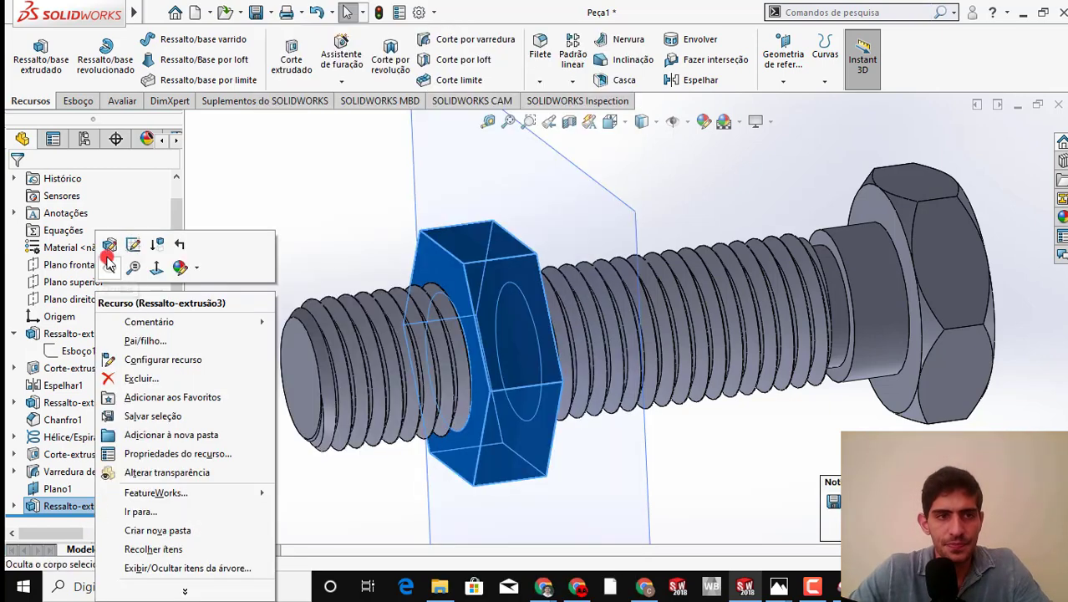
{"action": "left_click", "coordinate": [108, 246]}
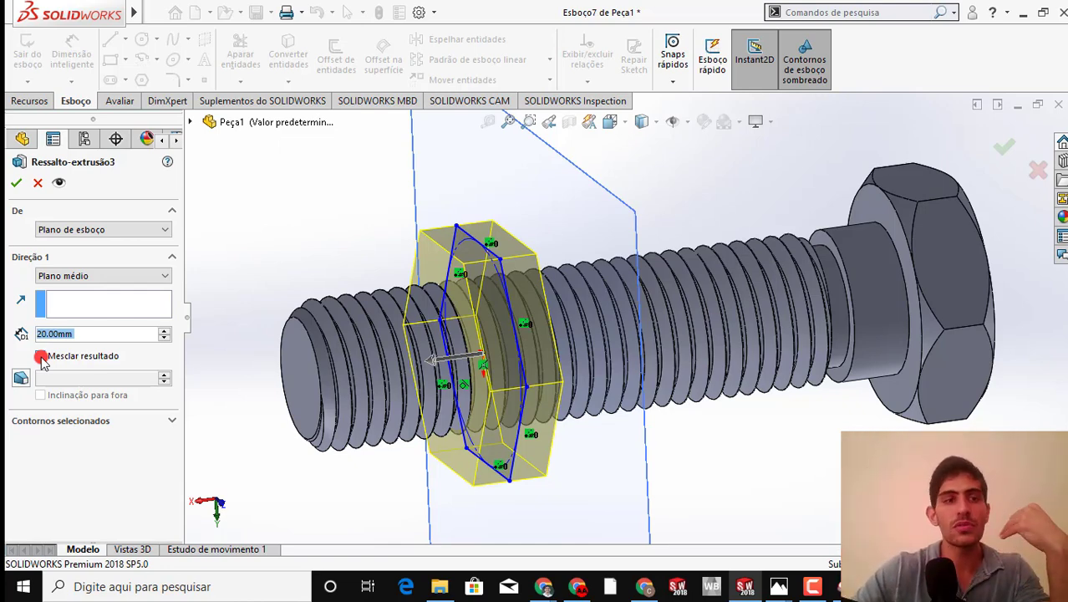
{"action": "left_click", "coordinate": [30, 357]}
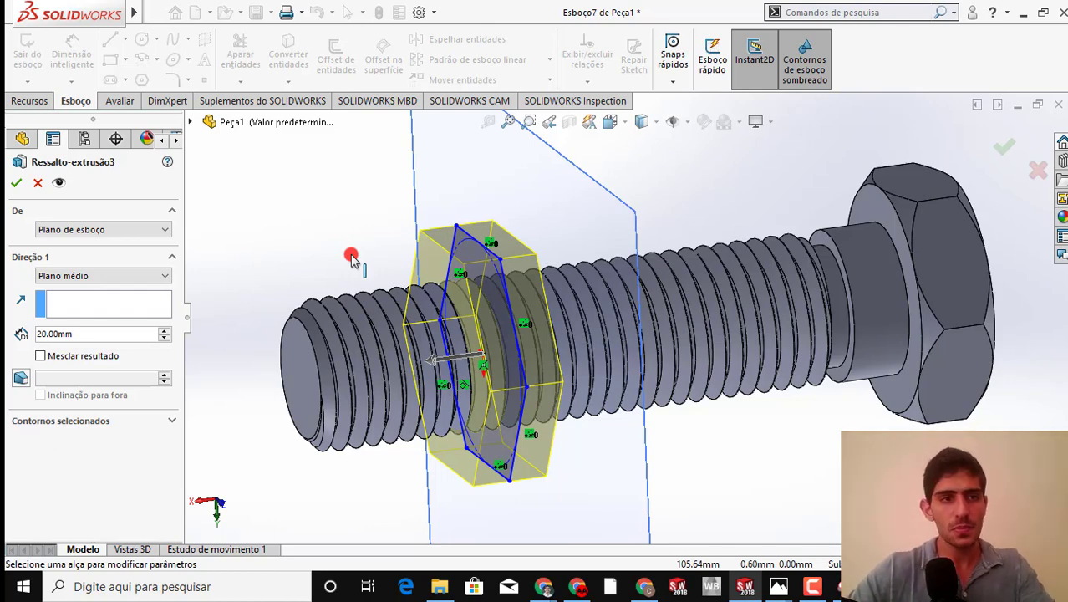
{"action": "left_click", "coordinate": [17, 183]}
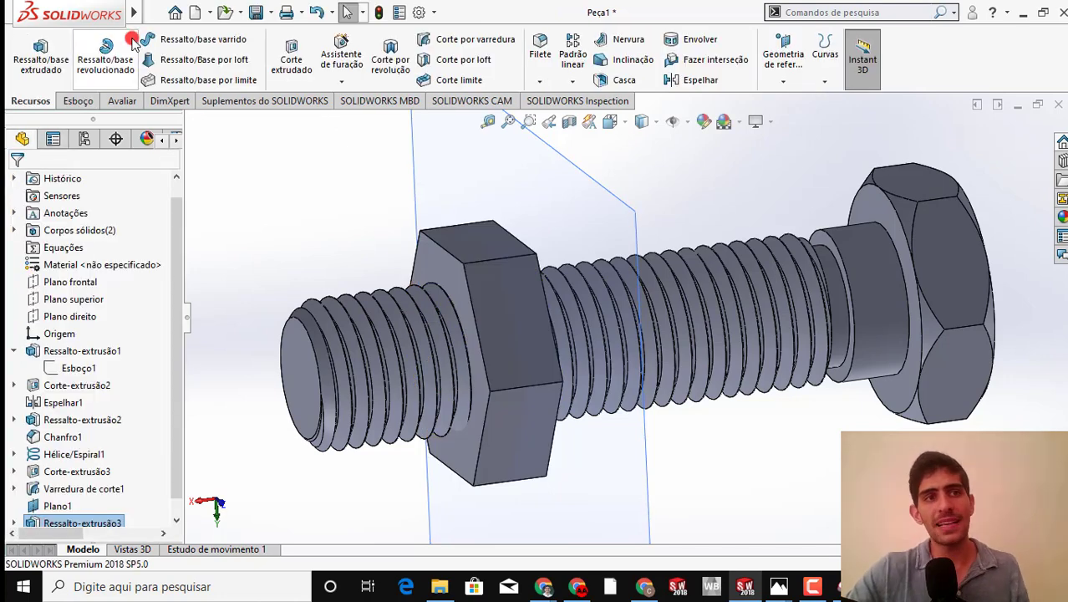
Start a Combine feature for the solid bodies with Subtract as the operation type
{"action": "left_click", "coordinate": [163, 11]}
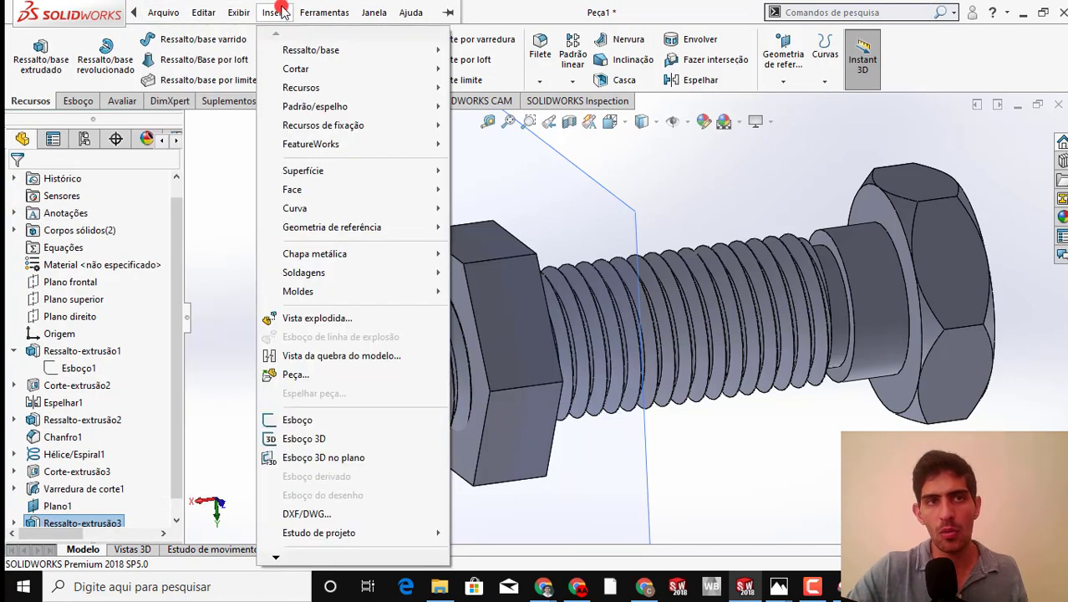
{"action": "left_click", "coordinate": [277, 10]}
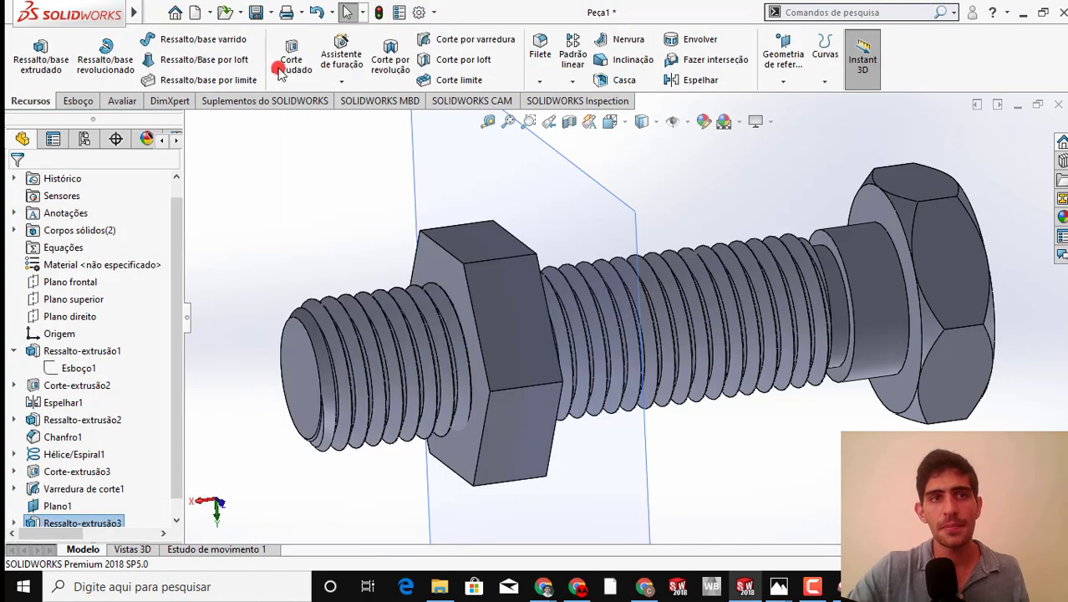
{"action": "left_click", "coordinate": [159, 11]}
{"action": "left_click", "coordinate": [265, 12]}
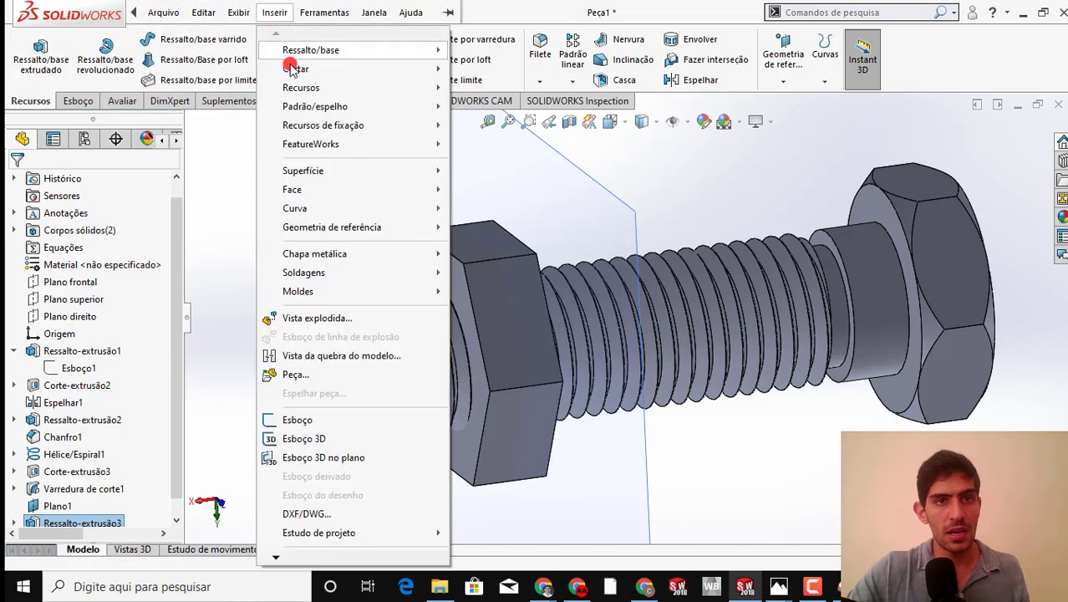
{"action": "mouse_move", "coordinate": [443, 87]}
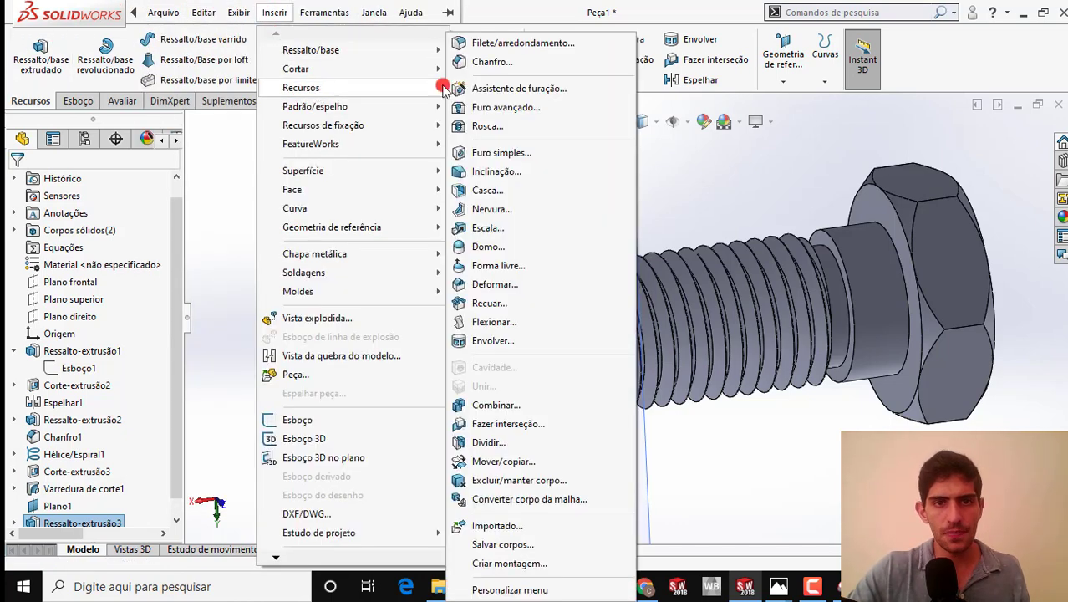
{"action": "left_click", "coordinate": [495, 405]}
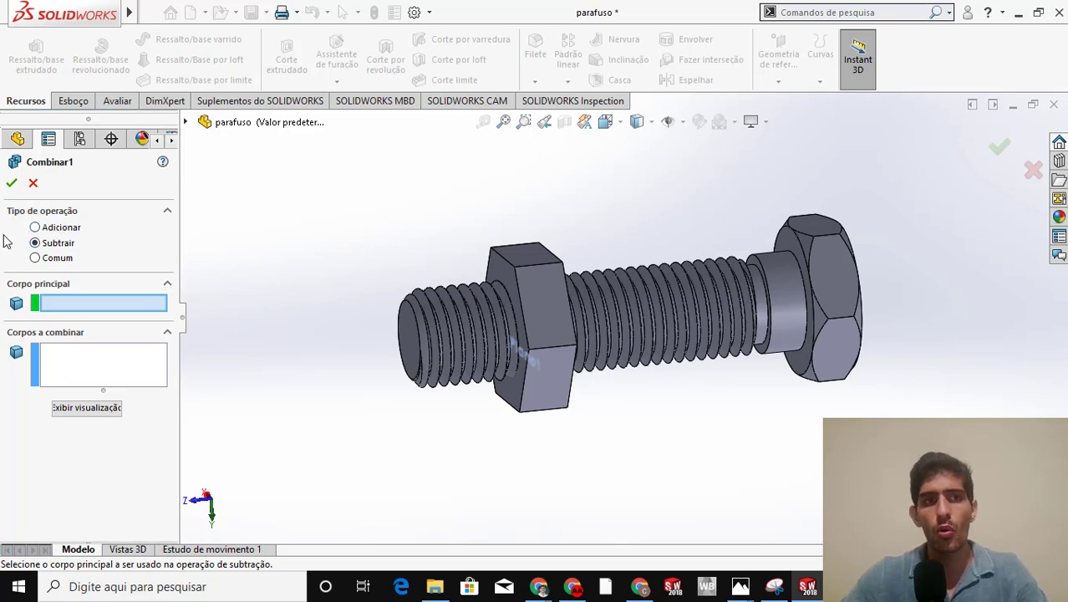
Examine the example pictures of the add, common and subtract operations in the imagens folder, and return to the Combine feature in SOLIDWORKS
{"action": "left_click", "coordinate": [434, 585]}
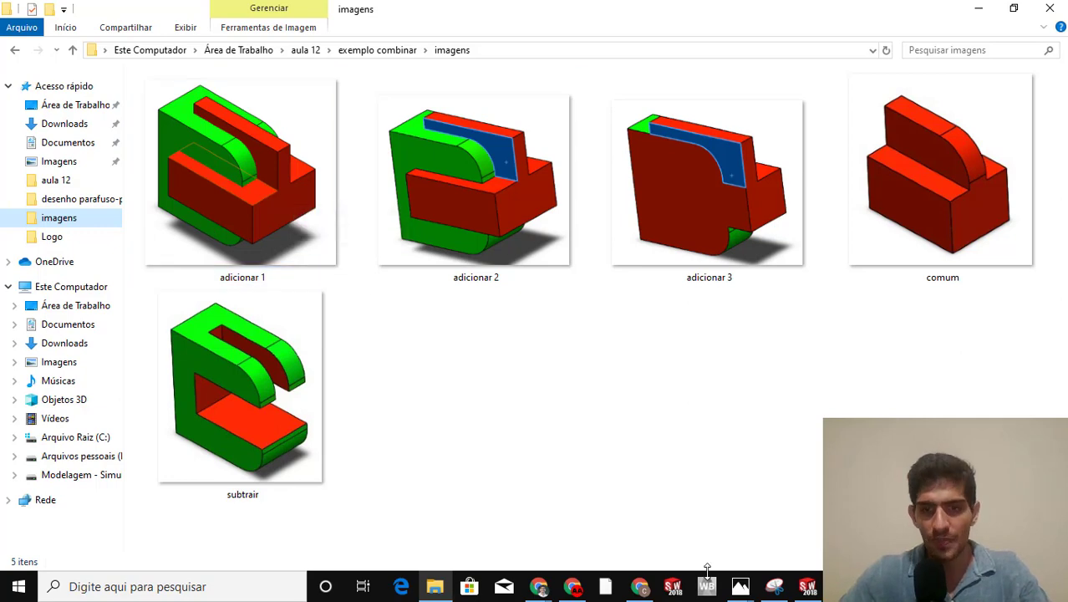
{"action": "left_click", "coordinate": [807, 587]}
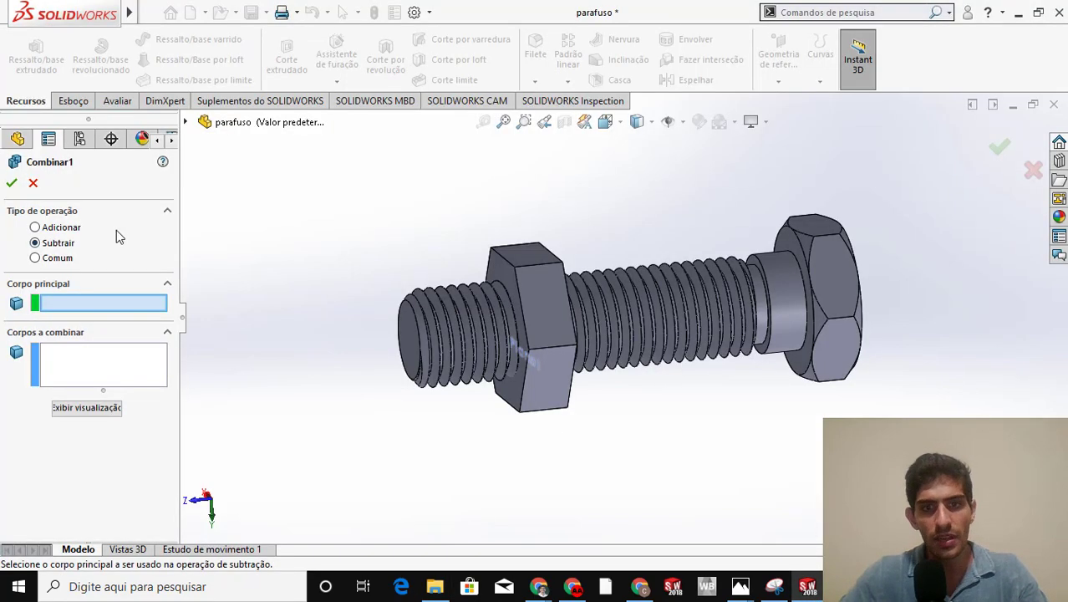
{"action": "left_click", "coordinate": [1018, 13]}
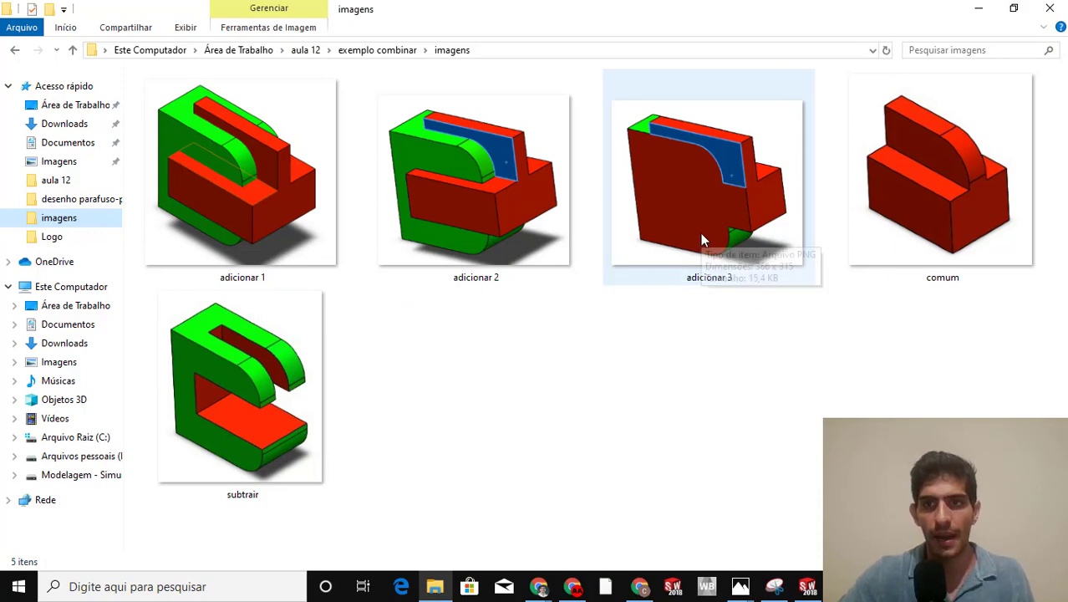
{"action": "left_click", "coordinate": [979, 8]}
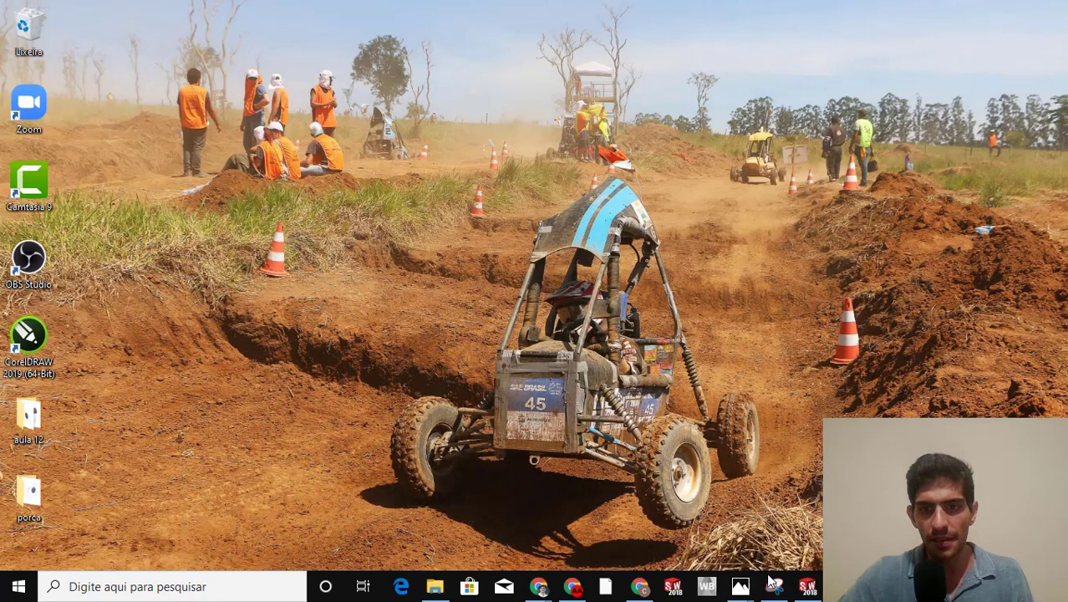
{"action": "left_click", "coordinate": [807, 586]}
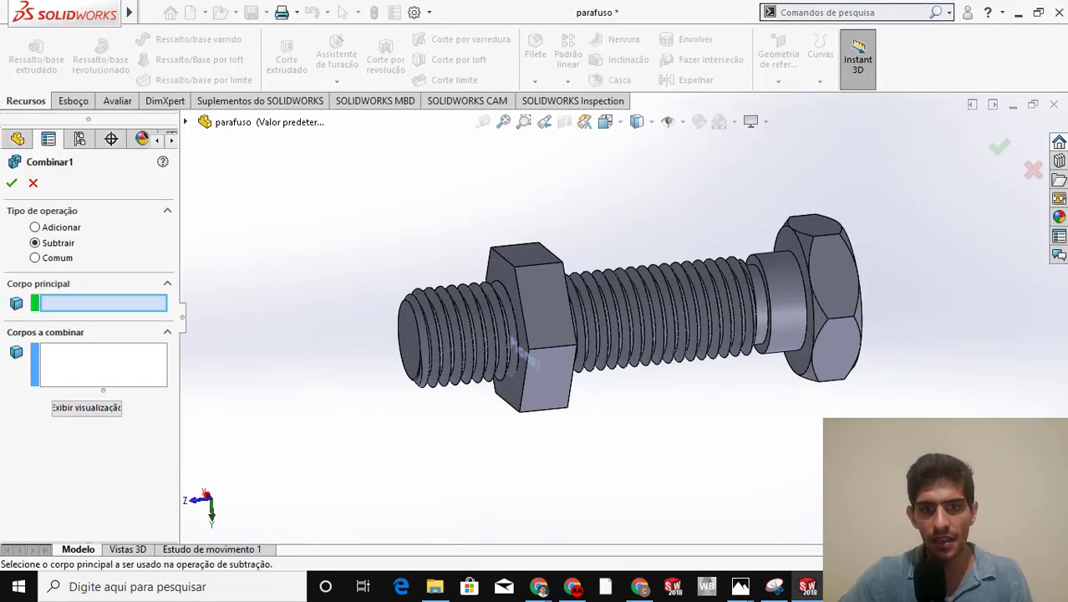
{"action": "left_click", "coordinate": [435, 585]}
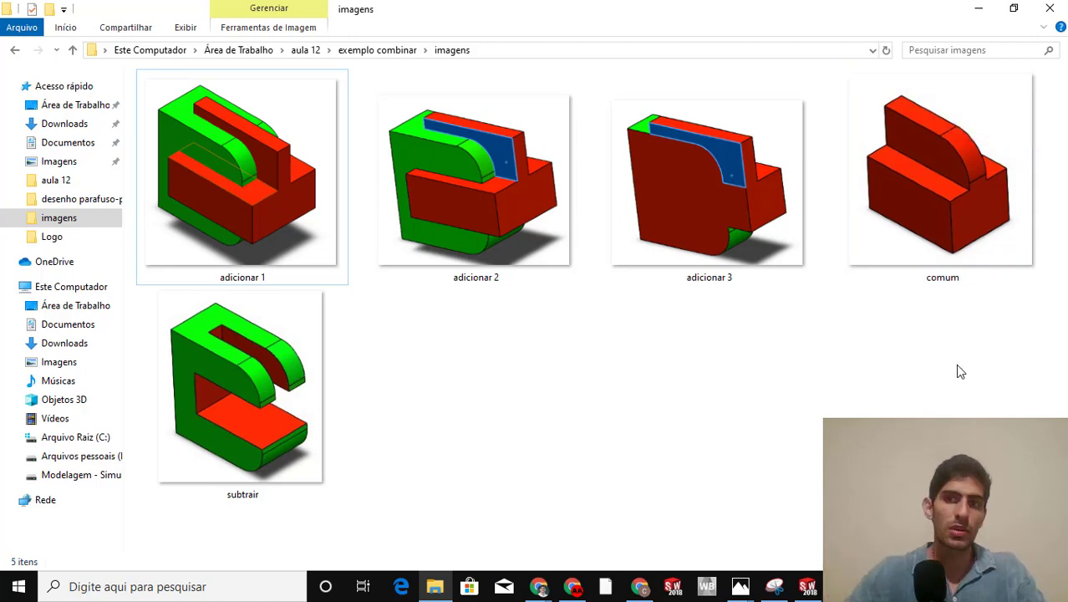
{"action": "left_click", "coordinate": [975, 17]}
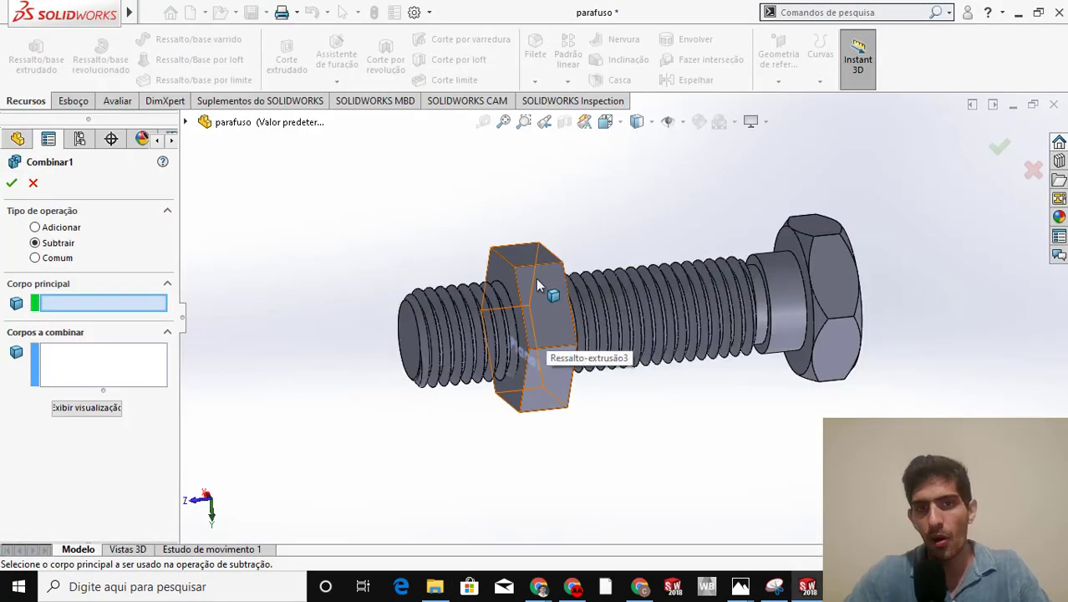
Subtract the threaded bolt body from the hexagonal nut body as the main body, previewing the internal thread before accepting the Combine
{"action": "middle_click_drag", "start_coordinate": [536, 276], "coordinate": [318, 349]}
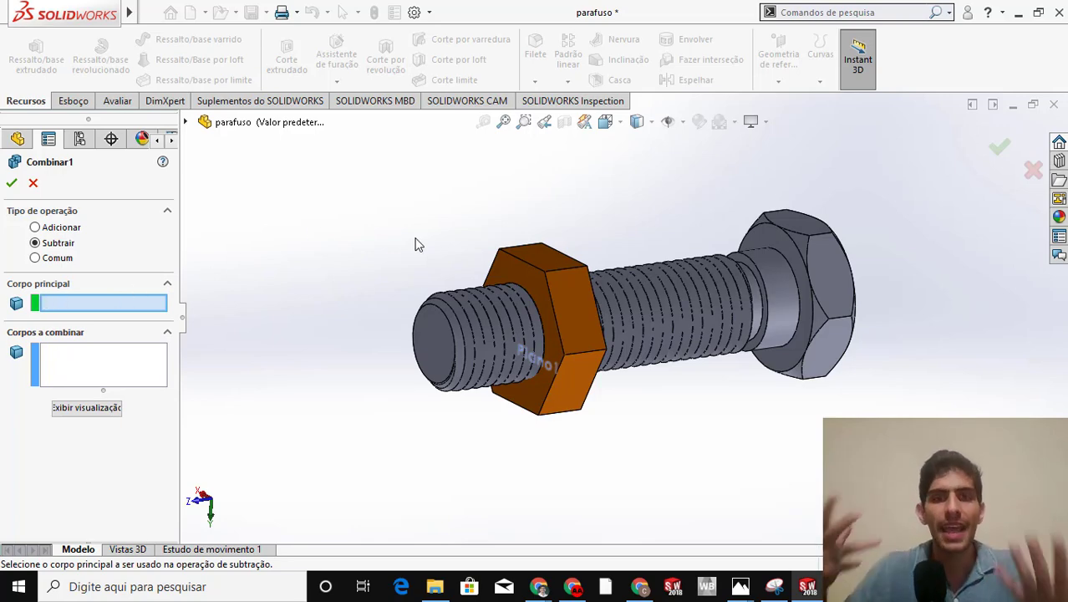
{"action": "left_click", "coordinate": [521, 257]}
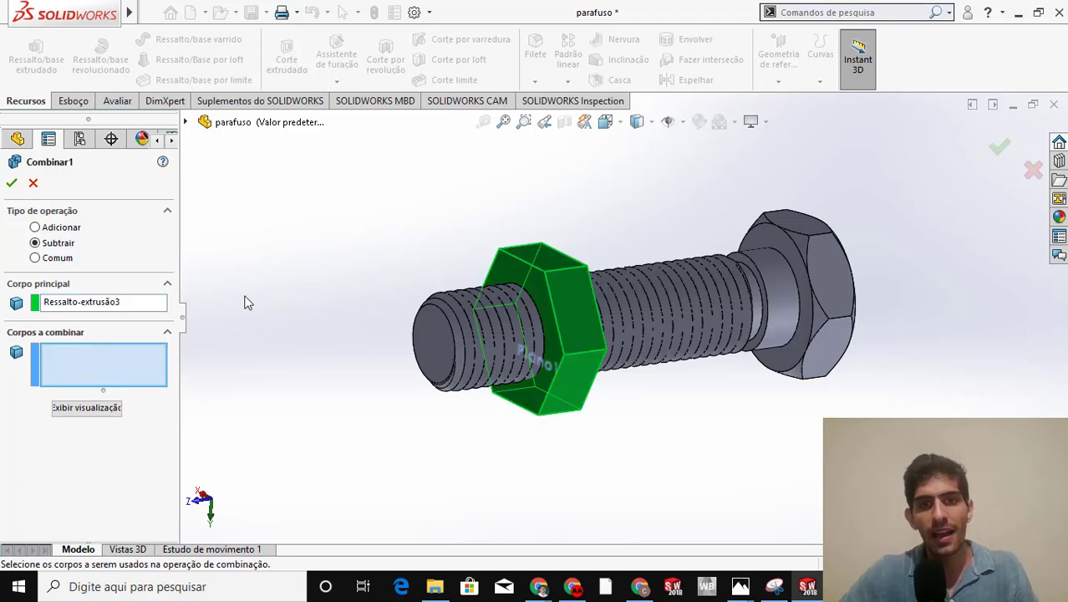
{"action": "left_click", "coordinate": [479, 330]}
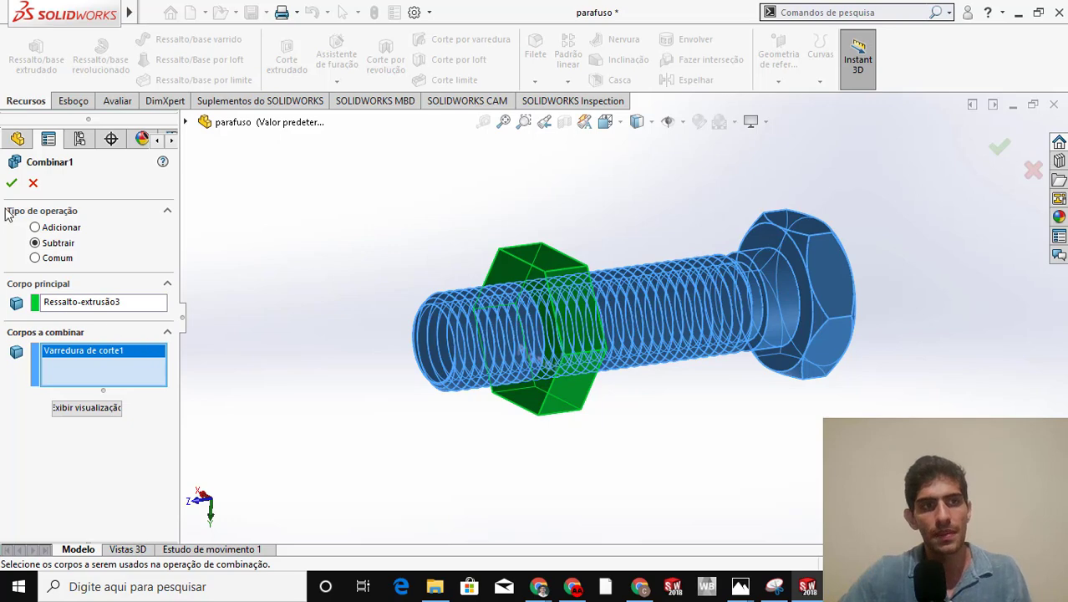
{"action": "left_click", "coordinate": [87, 410]}
{"action": "scroll", "coordinate": [514, 328], "scroll_direction": "up", "scroll_amount": 3}
{"action": "scroll", "coordinate": [516, 328], "scroll_direction": "down", "scroll_amount": 2}
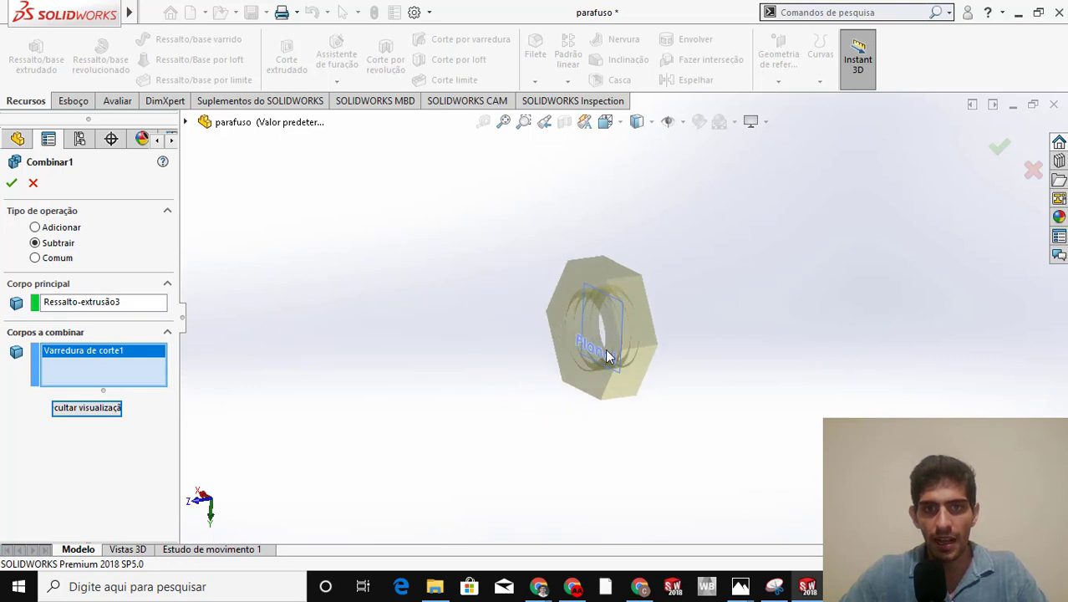
{"action": "scroll", "coordinate": [610, 342], "scroll_direction": "down", "scroll_amount": 5}
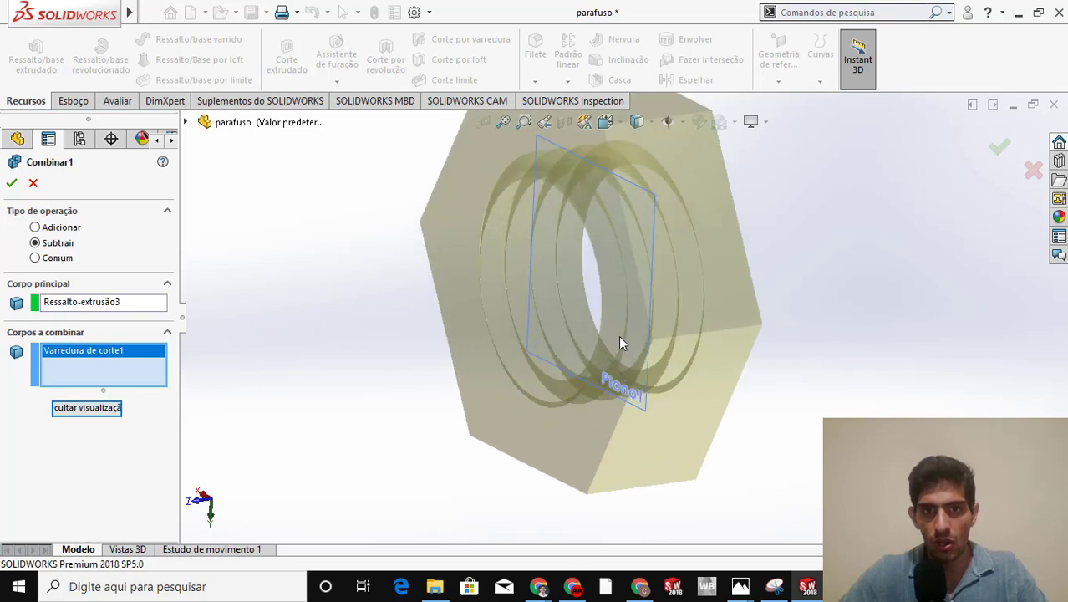
{"action": "left_click", "coordinate": [14, 185]}
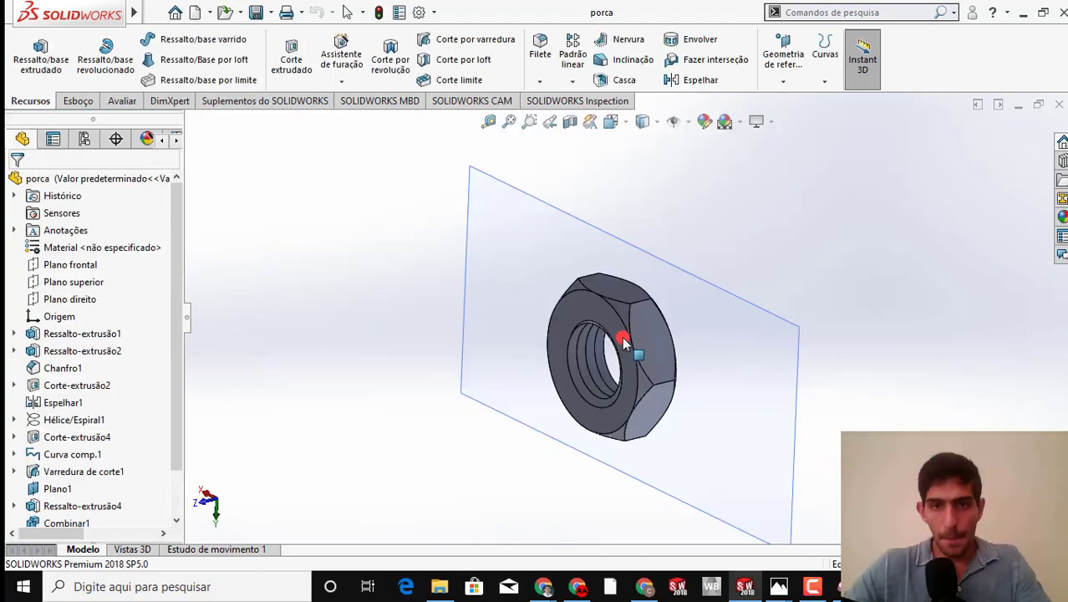
Create an assembly from the porca part and place the nut in it as the first component
{"action": "scroll", "coordinate": [663, 365], "scroll_direction": "down", "scroll_amount": 3}
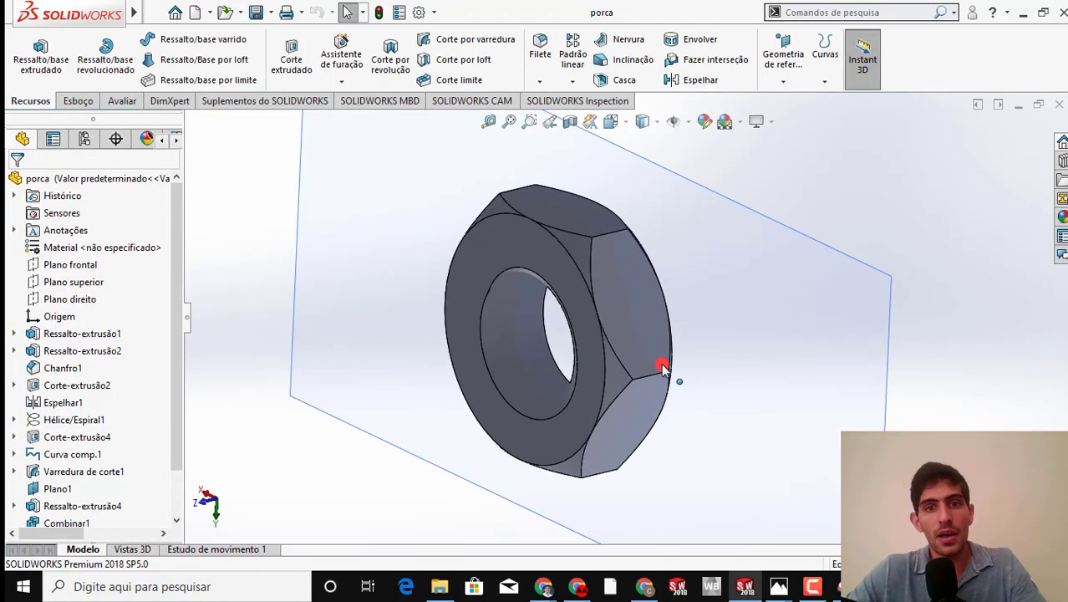
{"action": "scroll", "coordinate": [575, 347], "scroll_direction": "up", "scroll_amount": 3}
{"action": "scroll", "coordinate": [575, 347], "scroll_direction": "up", "scroll_amount": 3}
{"action": "middle_click_drag", "start_coordinate": [577, 343], "coordinate": [564, 334]}
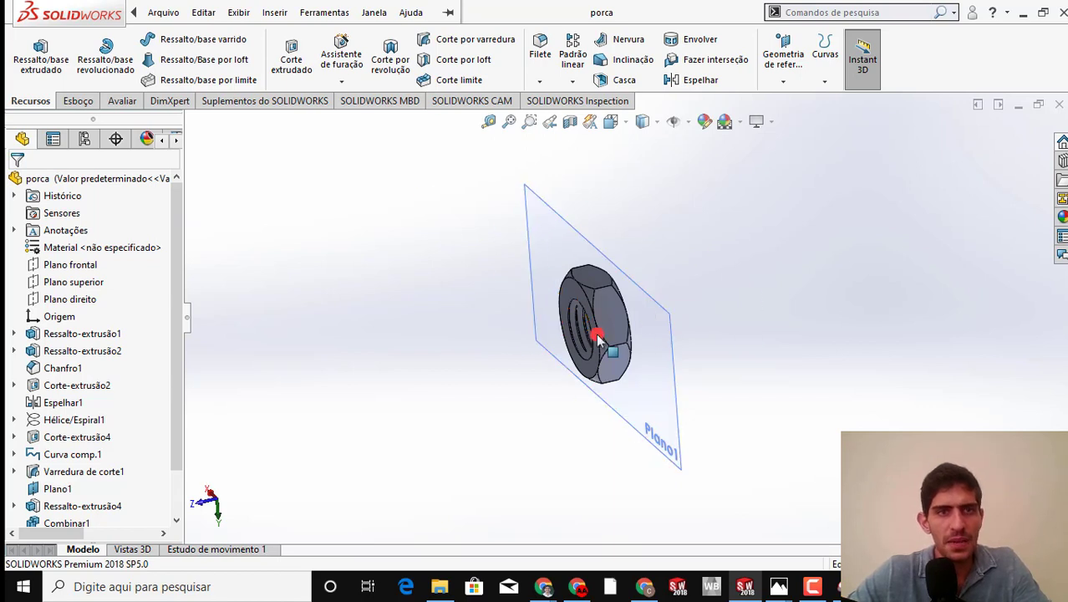
{"action": "left_click", "coordinate": [156, 12]}
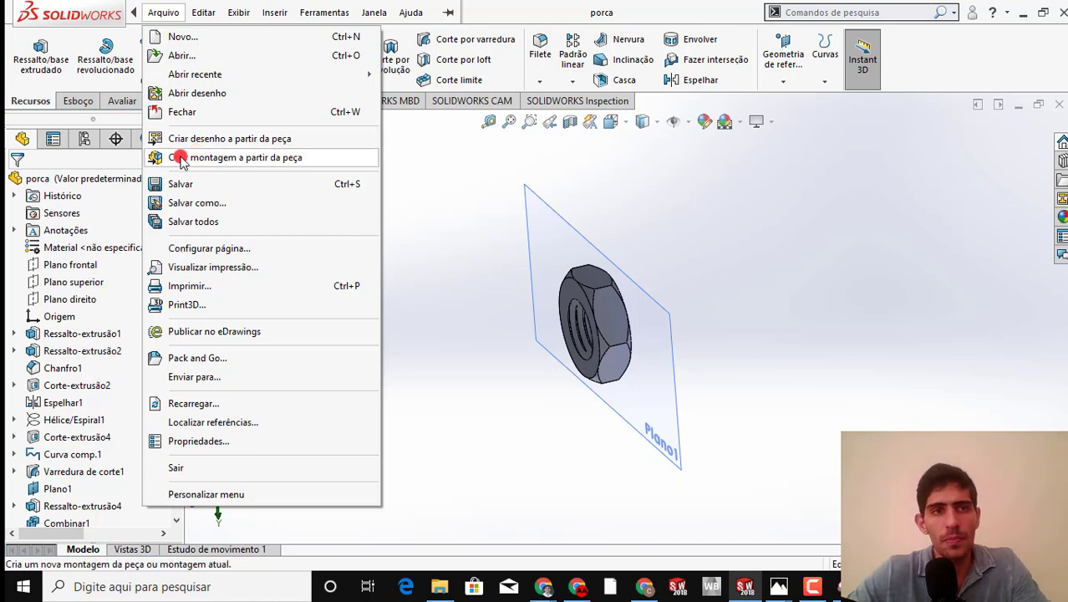
{"action": "left_click", "coordinate": [245, 160]}
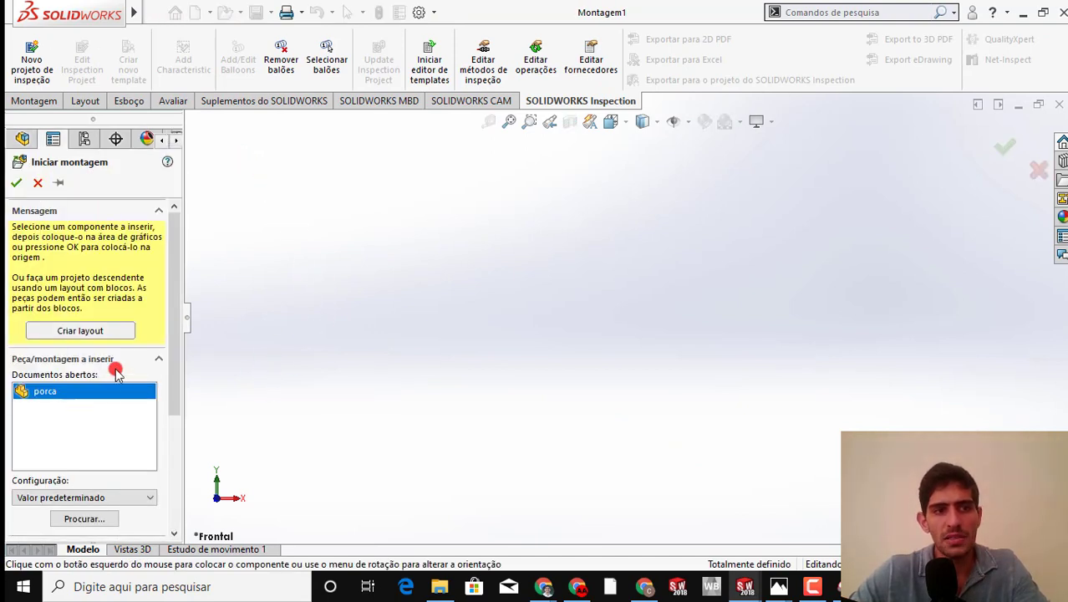
{"action": "left_click", "coordinate": [615, 293]}
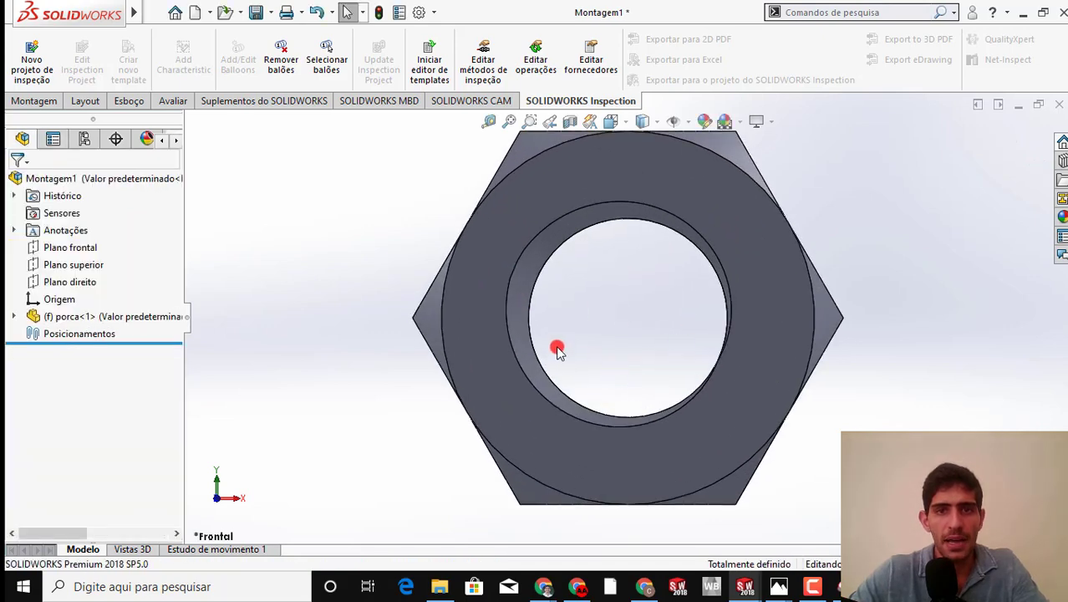
Insert the parafuso part from the aula 12 folder and place the bolt beside the nut
{"action": "scroll", "coordinate": [585, 334], "scroll_direction": "up", "scroll_amount": 3}
{"action": "middle_click_drag", "start_coordinate": [601, 318], "coordinate": [533, 383]}
{"action": "scroll", "coordinate": [534, 385], "scroll_direction": "up", "scroll_amount": 3}
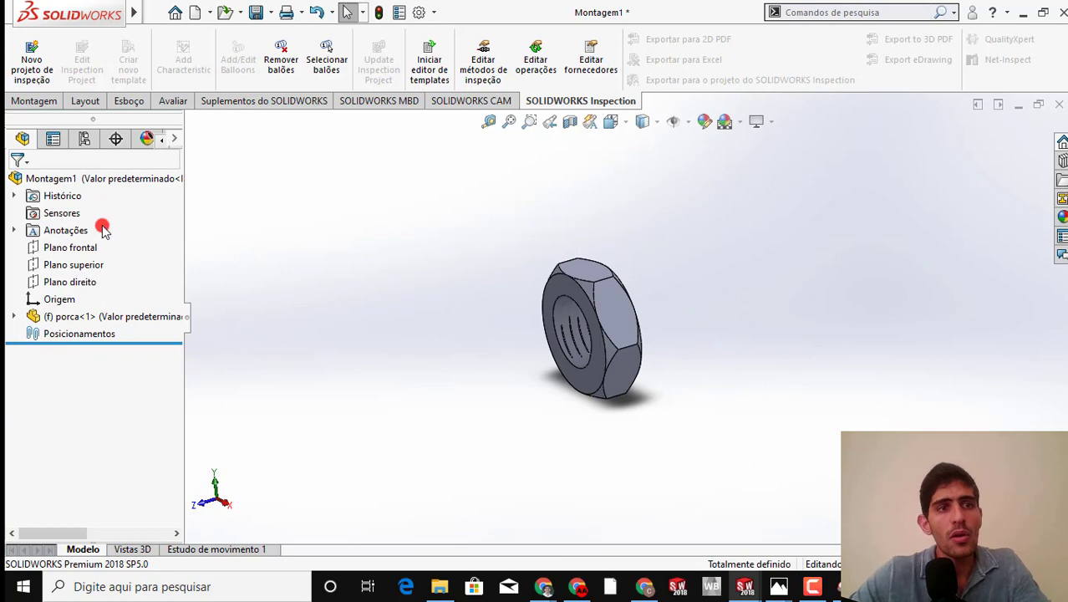
{"action": "left_click", "coordinate": [40, 103]}
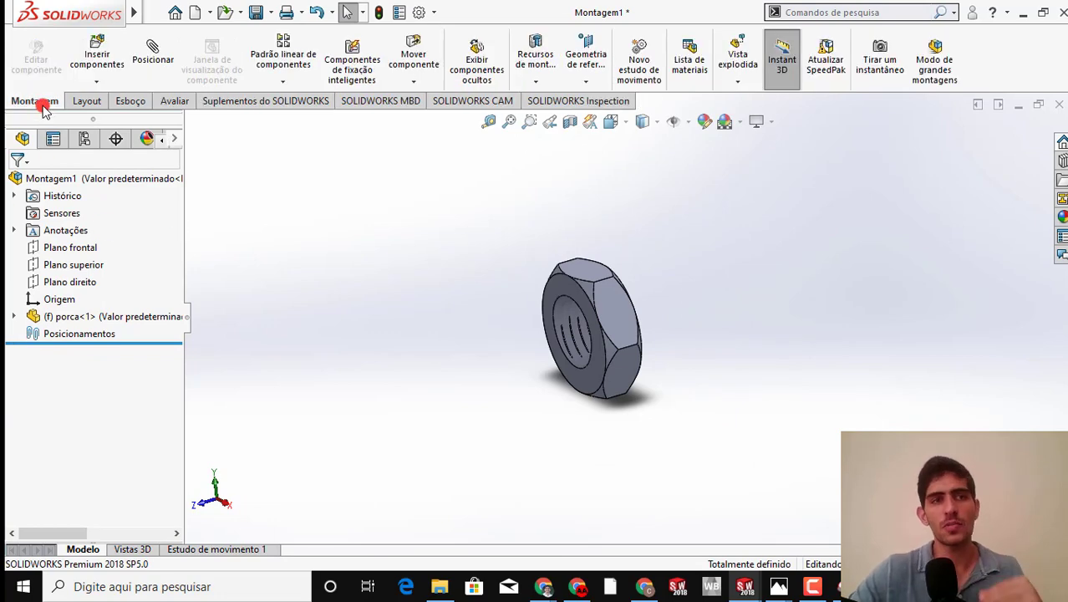
{"action": "left_click", "coordinate": [92, 58]}
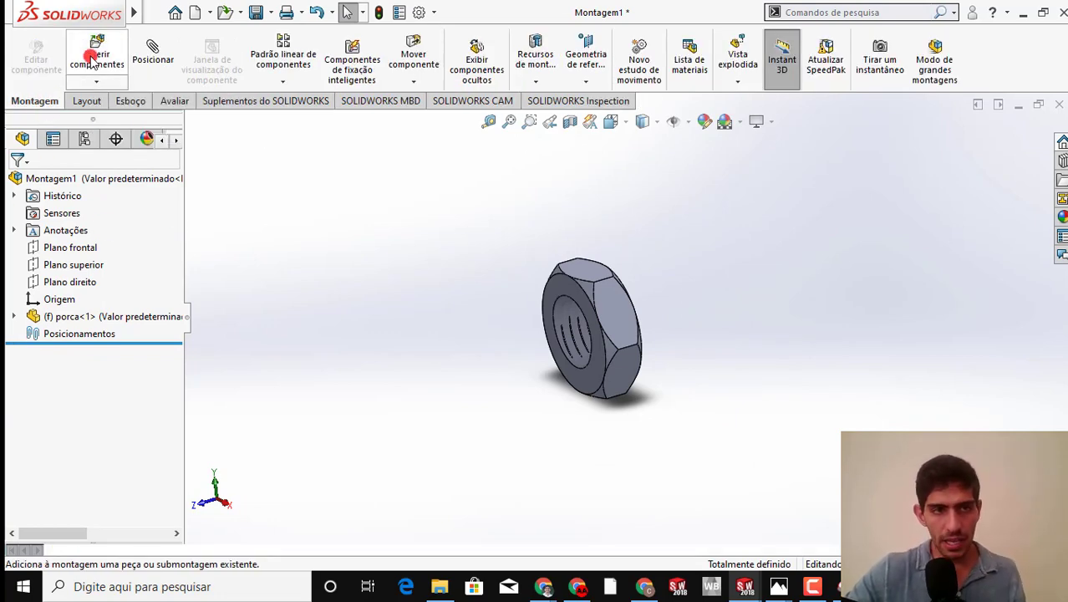
{"action": "left_click", "coordinate": [83, 452]}
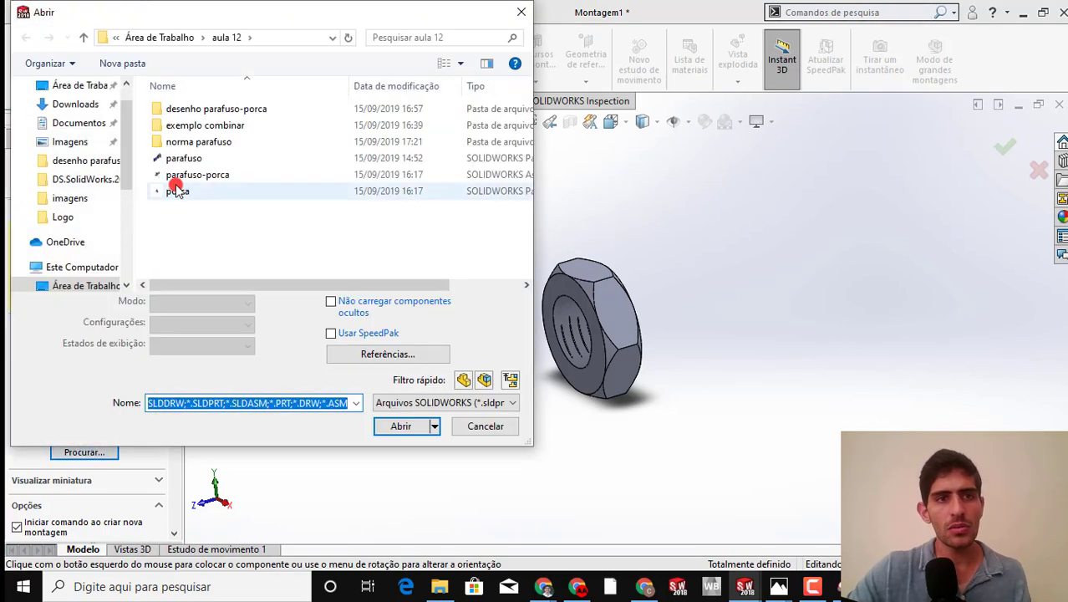
{"action": "left_click", "coordinate": [189, 158]}
{"action": "left_click", "coordinate": [392, 401]}
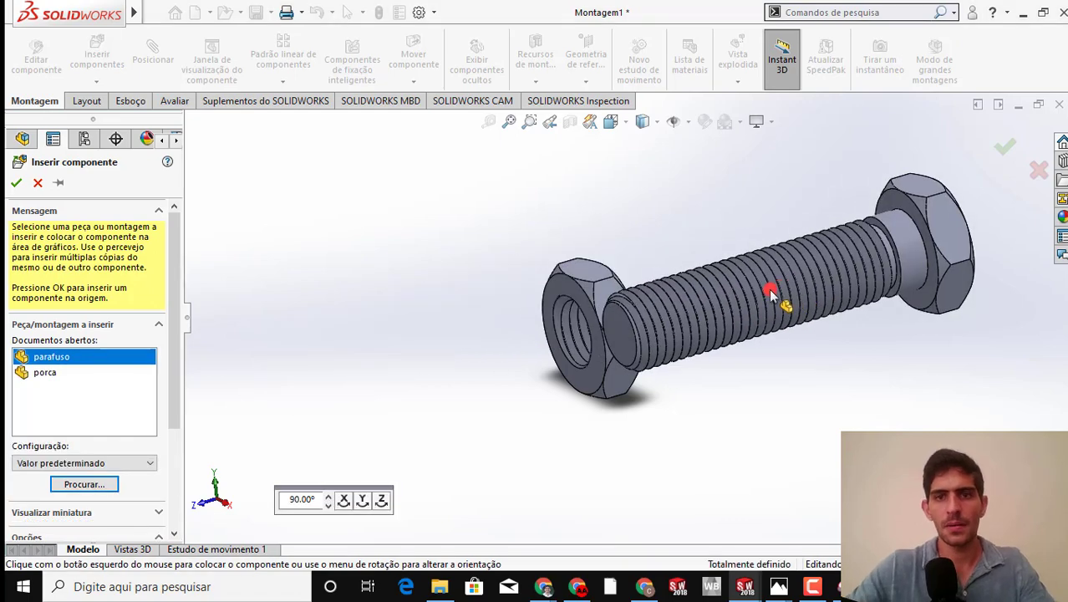
{"action": "left_click", "coordinate": [769, 294]}
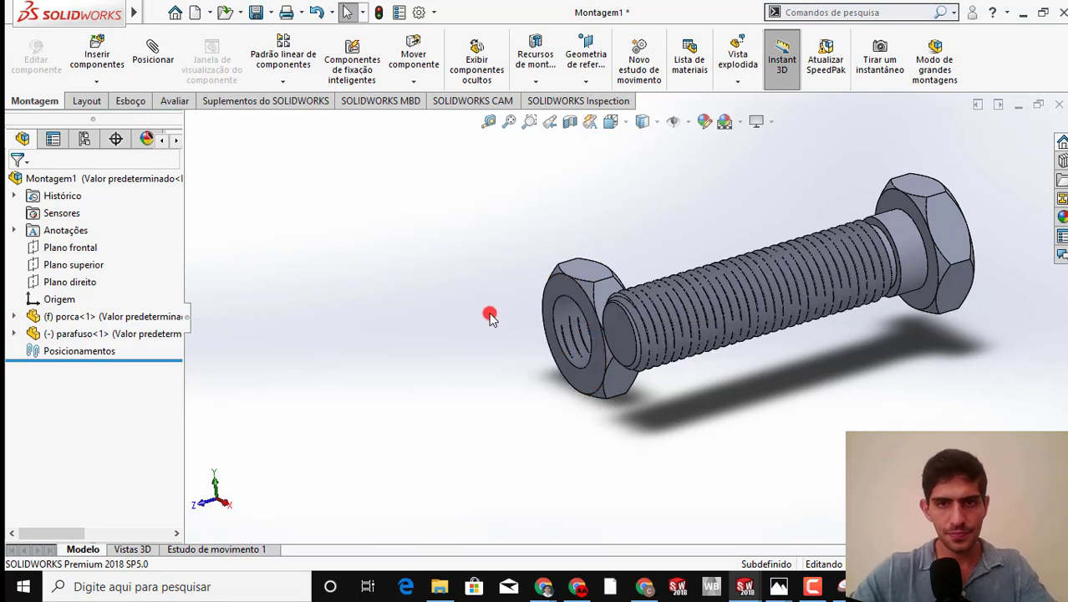
Turn on the display of reference planes in the assembly
{"action": "left_click", "coordinate": [687, 123]}
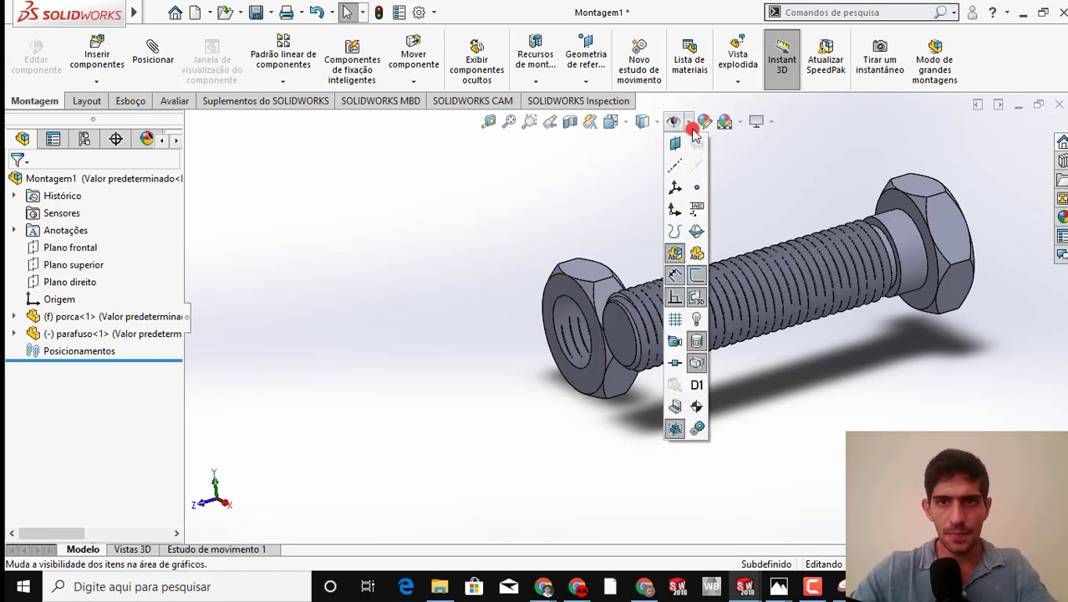
{"action": "left_click", "coordinate": [676, 147]}
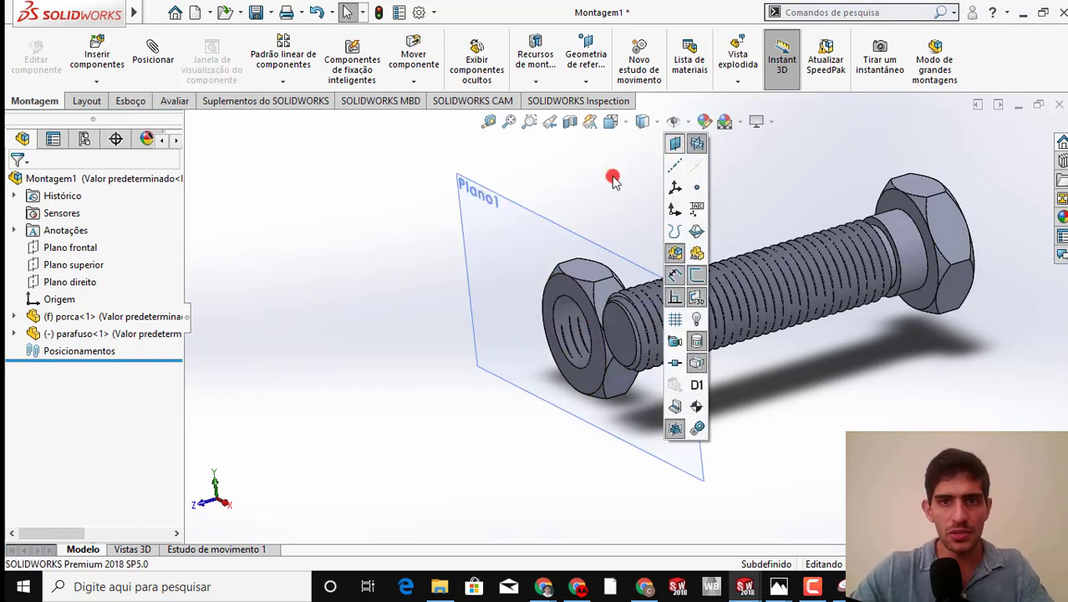
{"action": "middle_click_drag", "start_coordinate": [794, 338], "coordinate": [742, 303]}
Float the fixed nut component and move it away from the threaded end of the bolt
{"action": "left_click", "coordinate": [575, 303]}
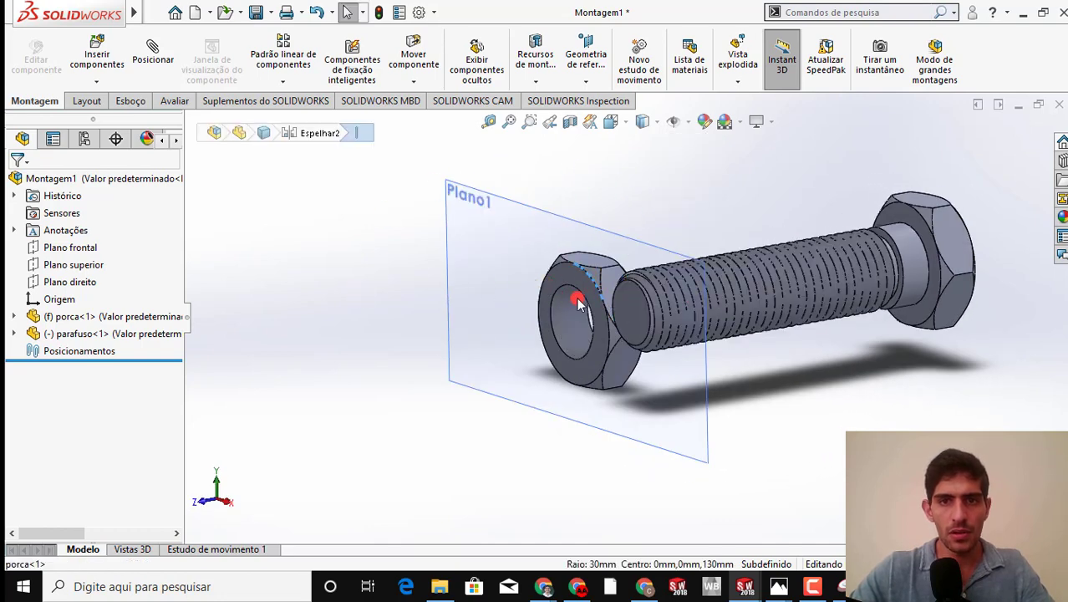
{"action": "left_click_drag", "start_coordinate": [575, 303], "coordinate": [424, 281]}
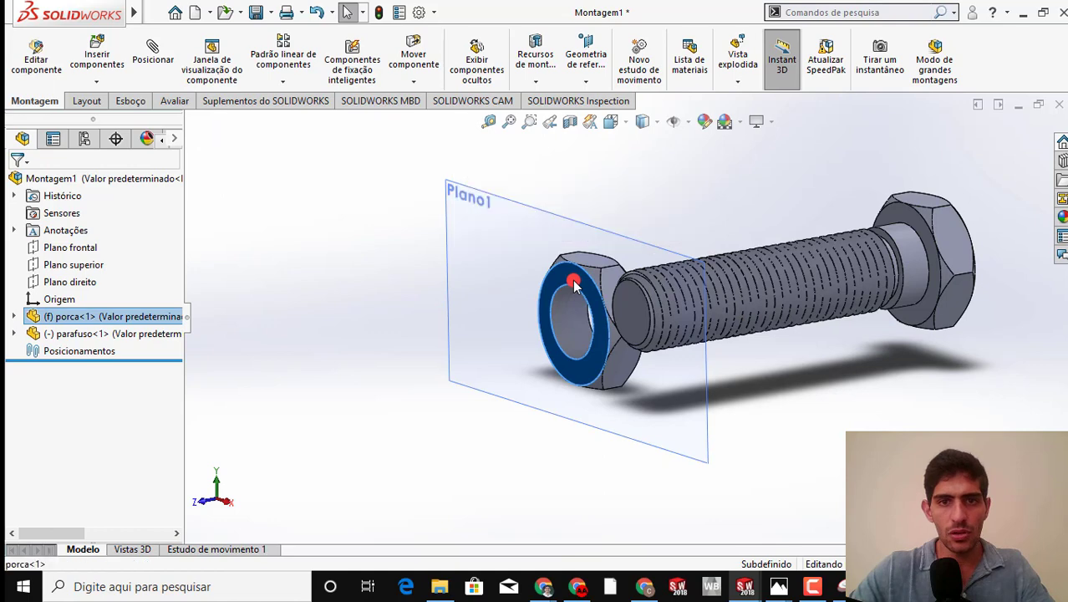
{"action": "right_click", "coordinate": [520, 287]}
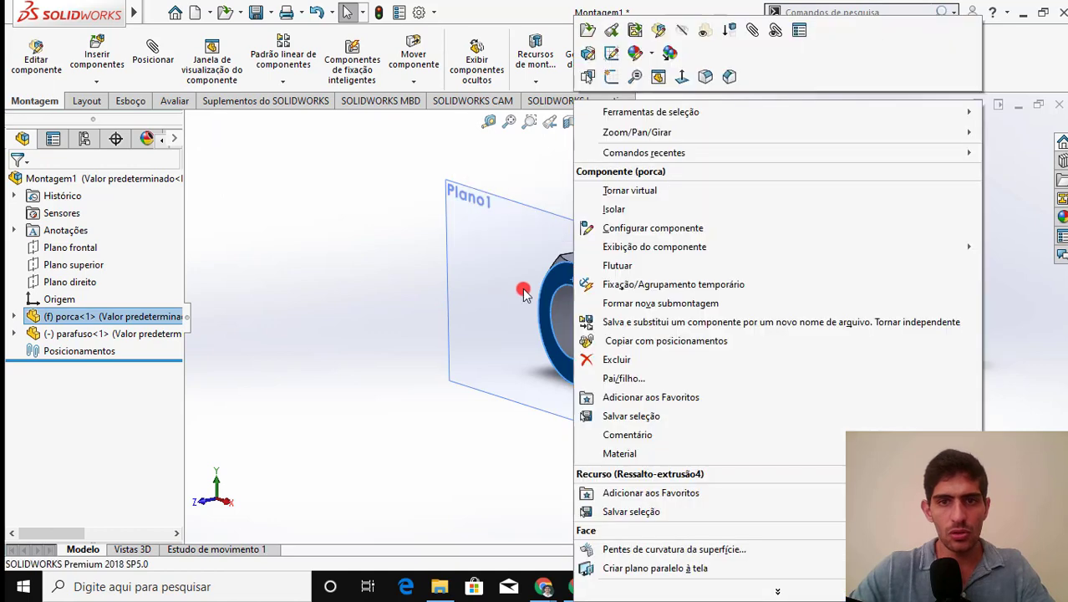
{"action": "left_click", "coordinate": [615, 266]}
{"action": "left_click_drag", "start_coordinate": [544, 279], "coordinate": [430, 256]}
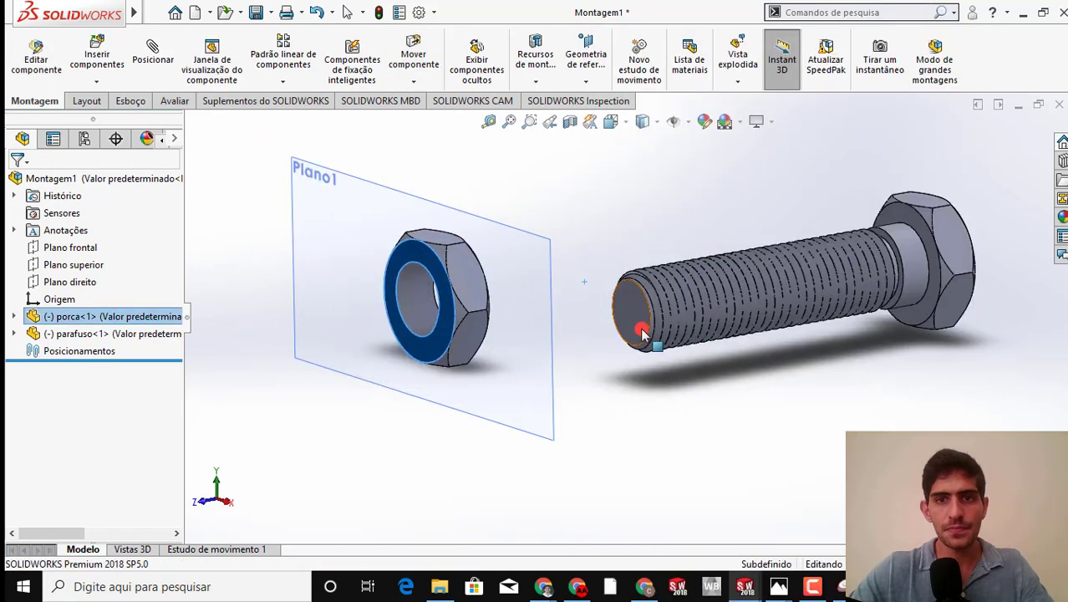
Create a reference plane offset 50 mm from the bolt's threaded end face, with the distance inverted toward the head
{"action": "middle_click_drag", "start_coordinate": [639, 320], "coordinate": [615, 357]}
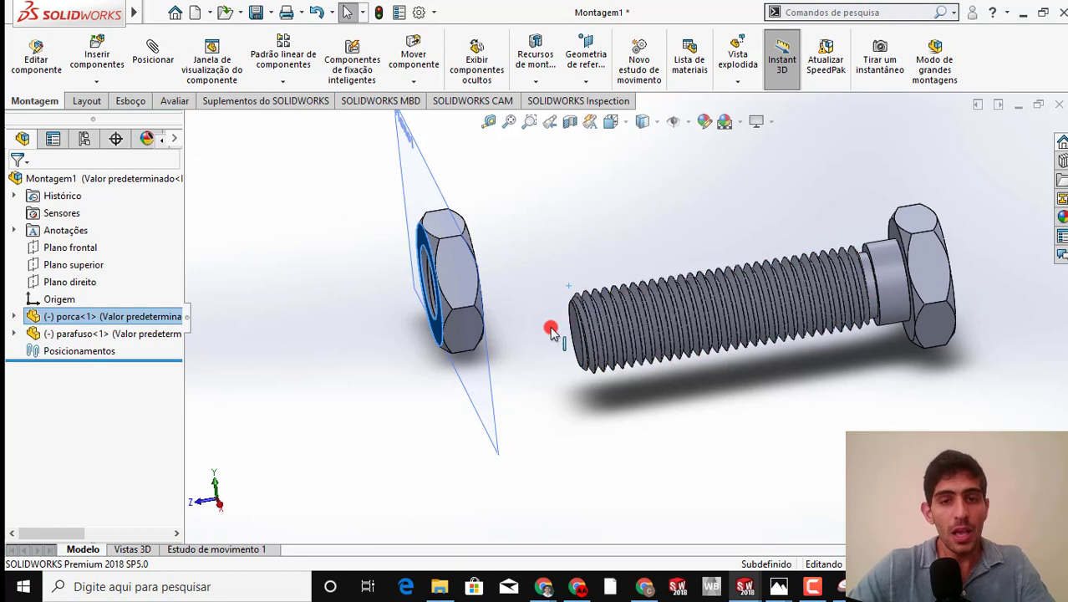
{"action": "left_click", "coordinate": [581, 318]}
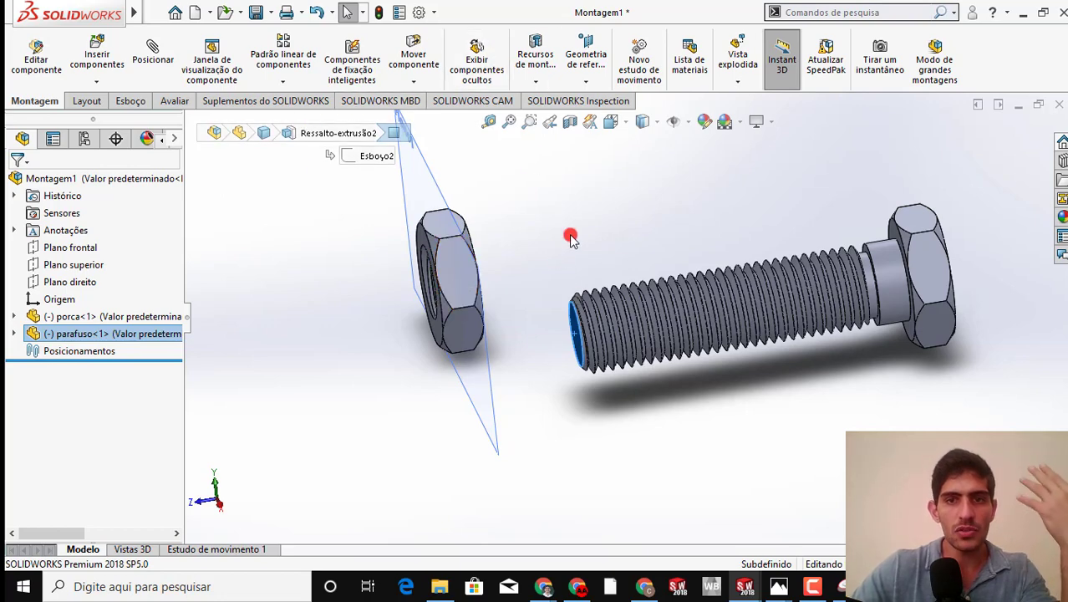
{"action": "middle_click_drag", "start_coordinate": [598, 253], "coordinate": [616, 259]}
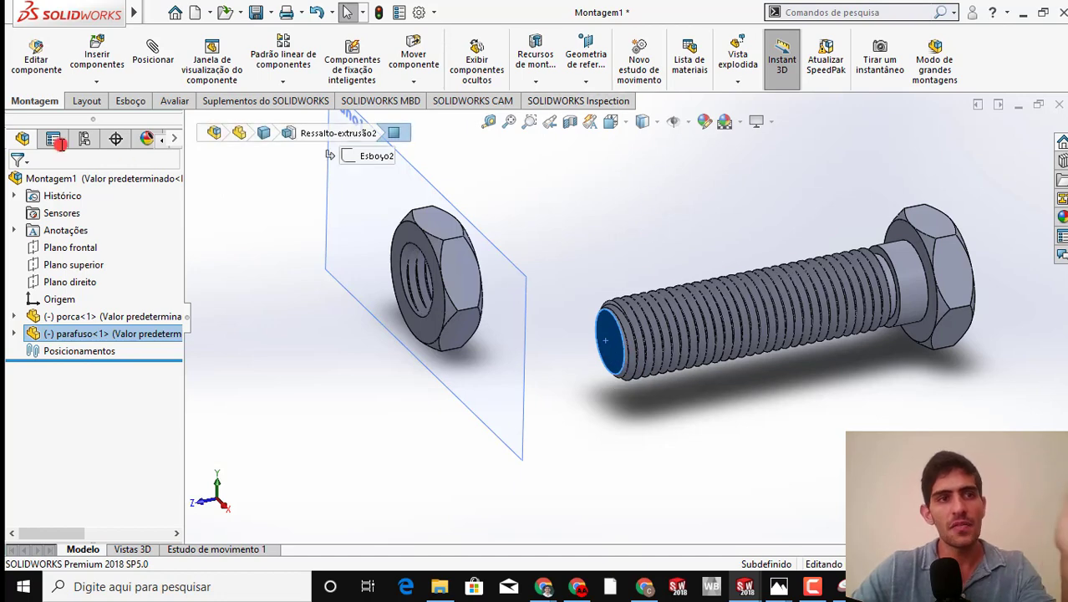
{"action": "left_click", "coordinate": [578, 53]}
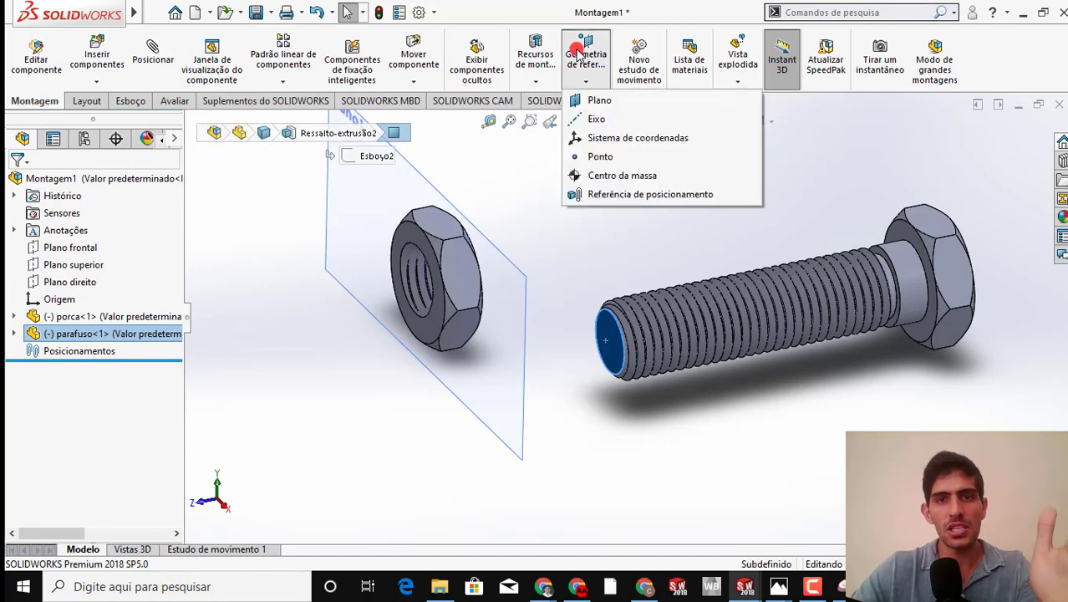
{"action": "left_click", "coordinate": [595, 100]}
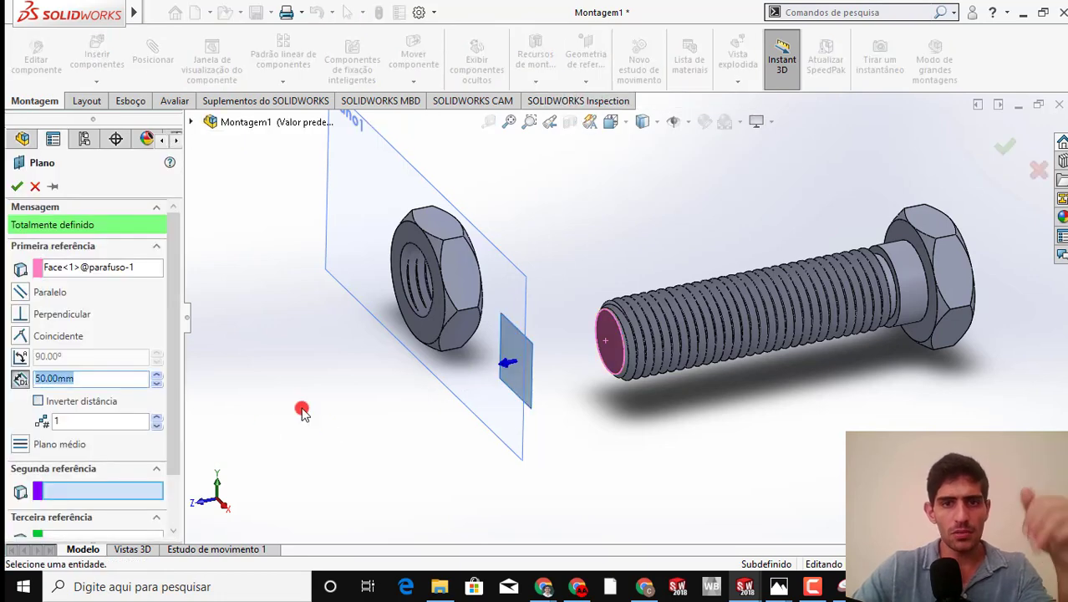
{"action": "left_click", "coordinate": [40, 402]}
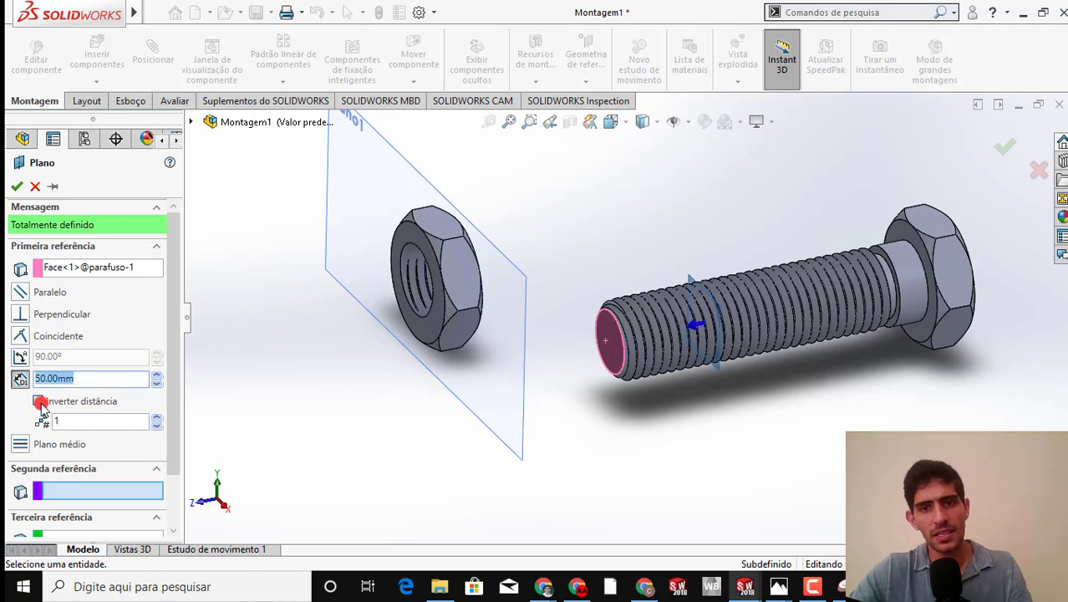
{"action": "left_click", "coordinate": [15, 188]}
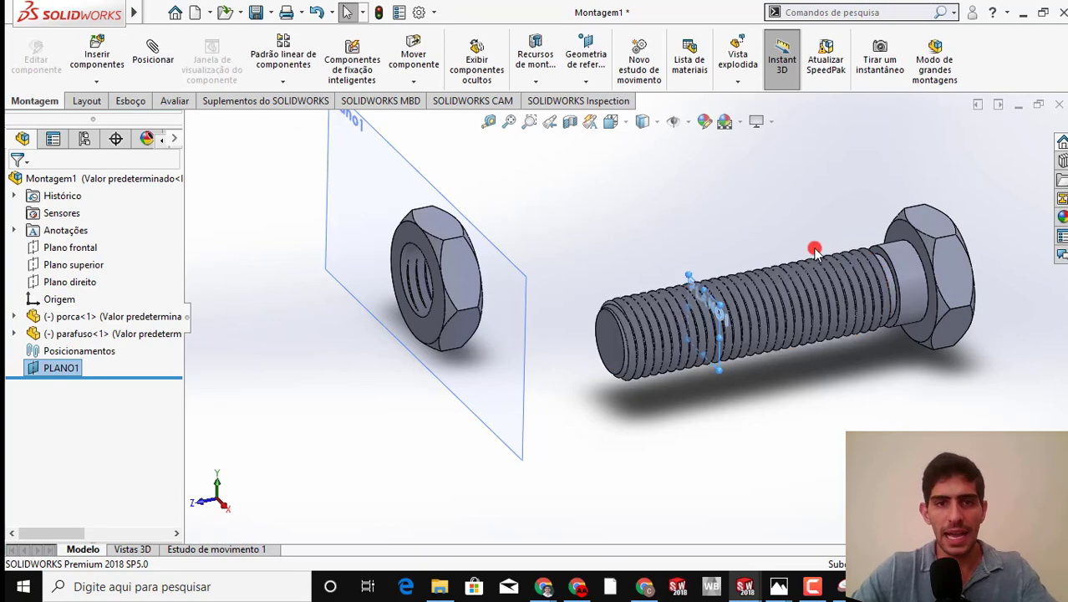
Fix the bolt component in place in the assembly
{"action": "left_click", "coordinate": [872, 278]}
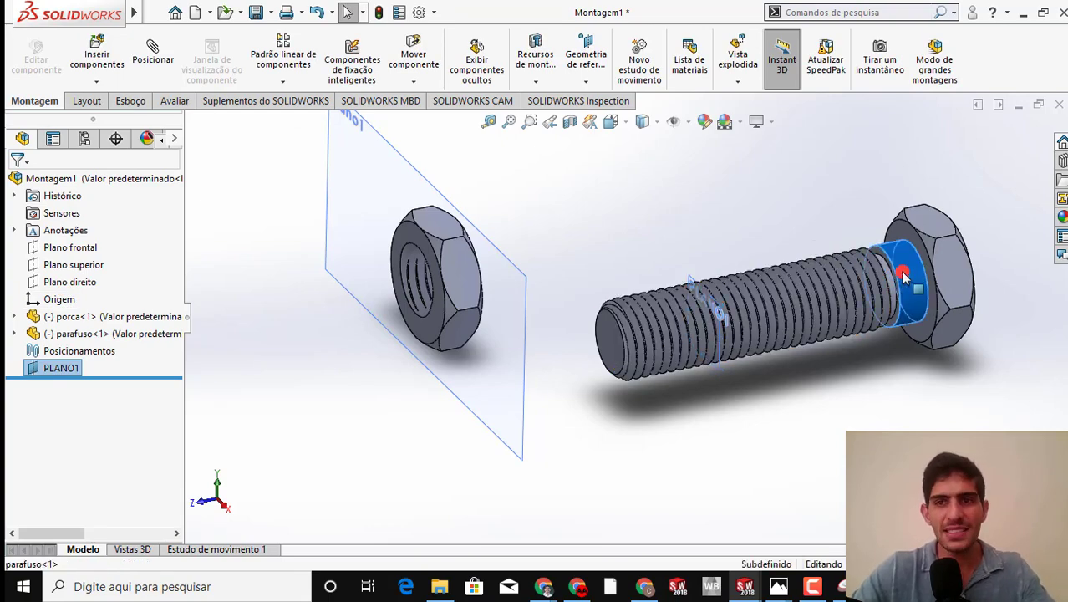
{"action": "right_click", "coordinate": [873, 278]}
{"action": "left_click", "coordinate": [590, 198]}
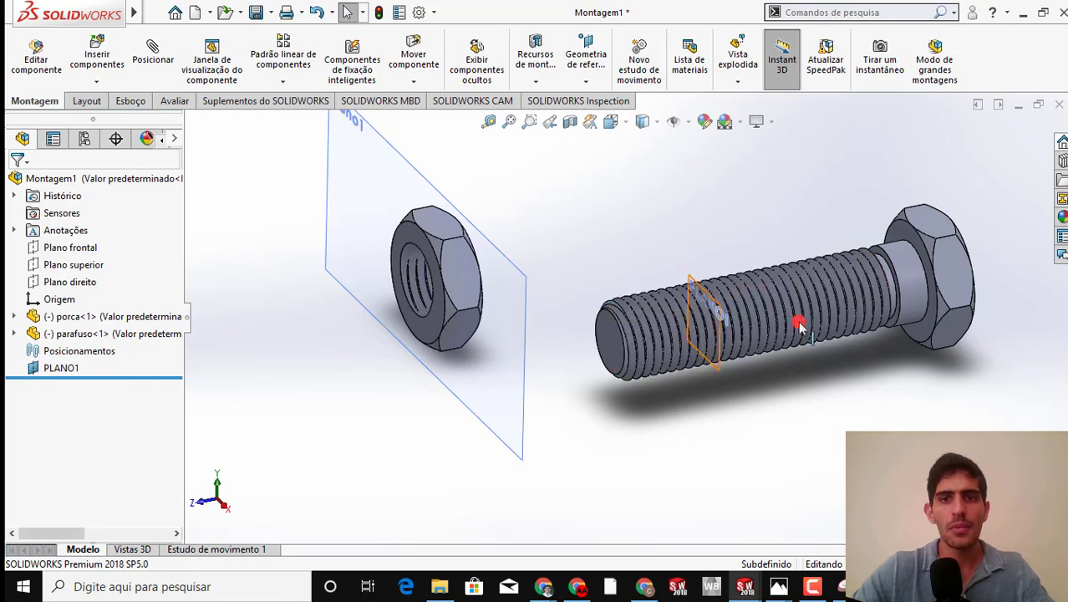
{"action": "left_click", "coordinate": [894, 269]}
{"action": "right_click", "coordinate": [894, 269]}
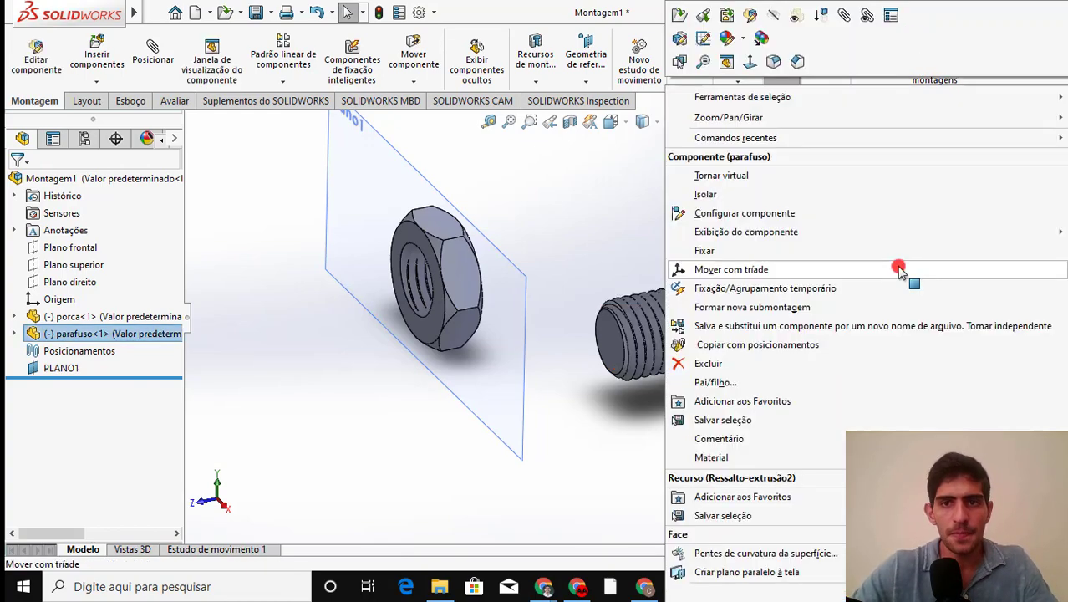
{"action": "left_click", "coordinate": [721, 254]}
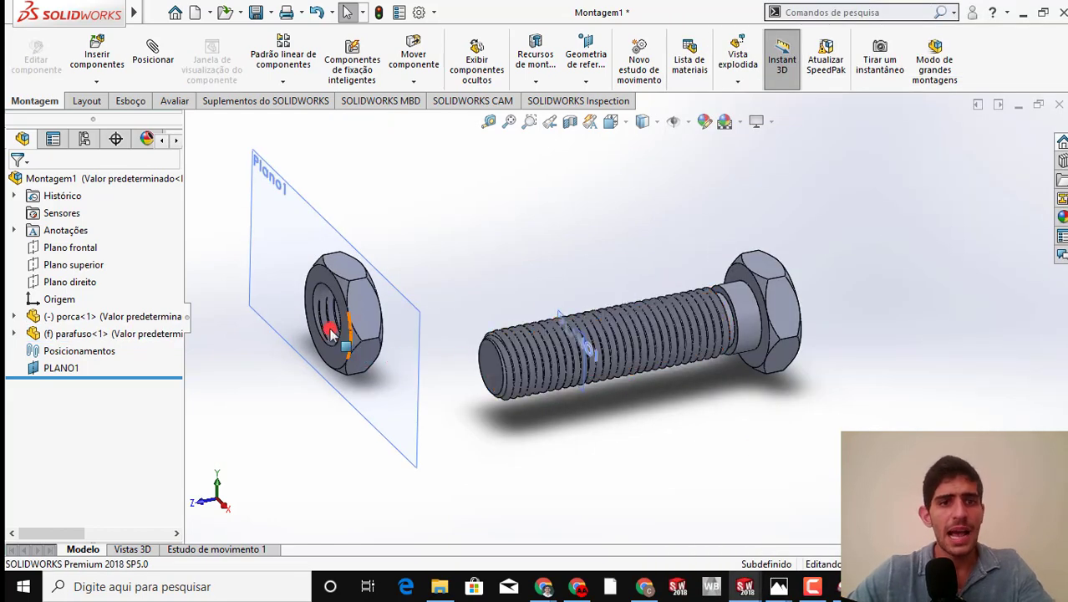
Add a concentric mate between the nut's internal thread face and the bolt's smooth cylindrical shank near the head
{"action": "scroll", "coordinate": [351, 343], "scroll_direction": "down", "scroll_amount": 3}
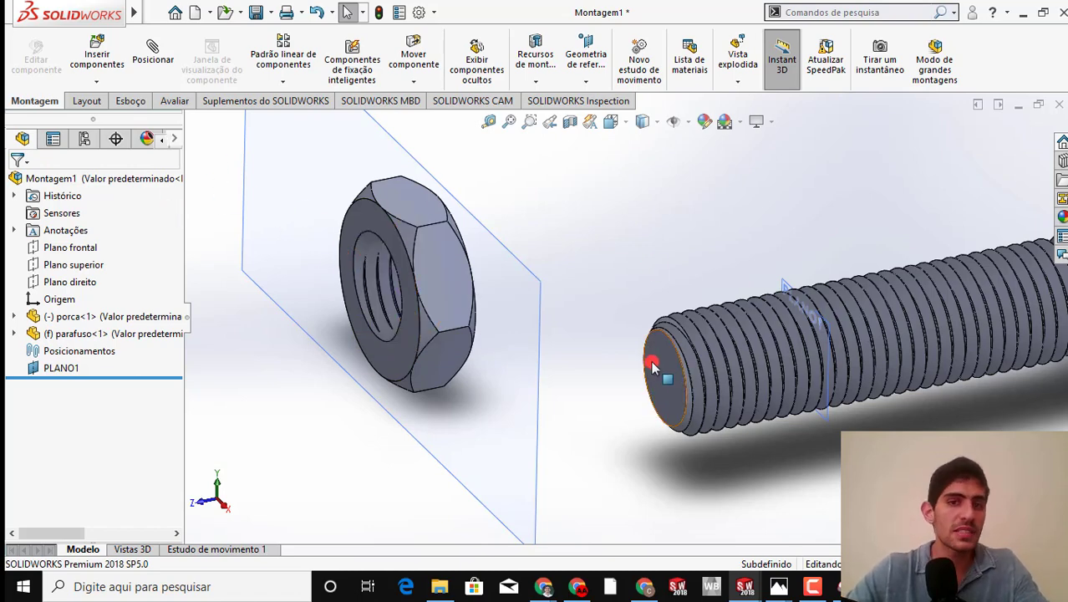
{"action": "scroll", "coordinate": [376, 338], "scroll_direction": "down", "scroll_amount": 10}
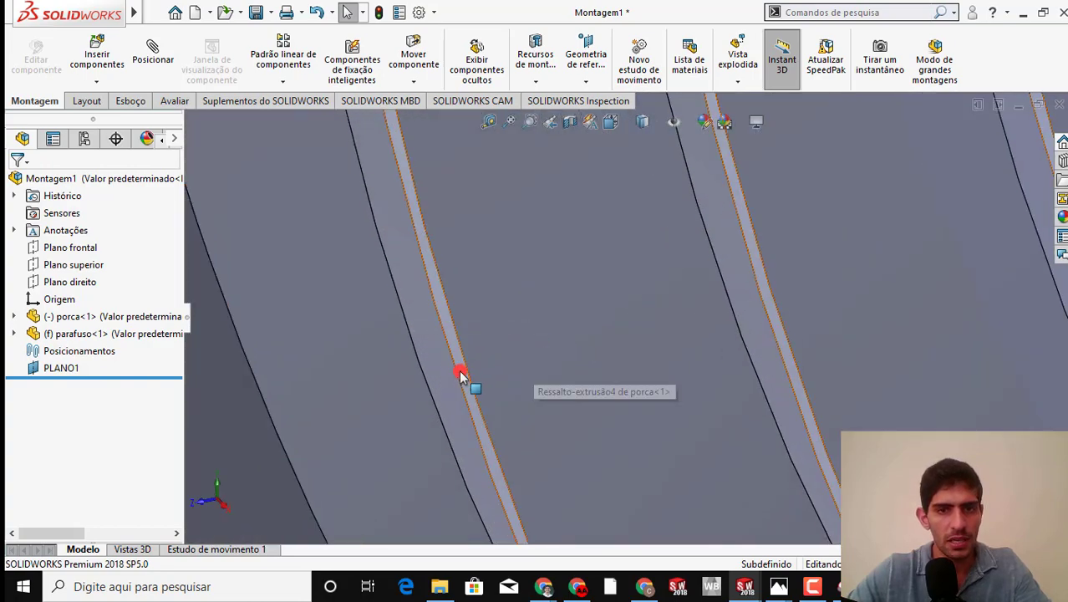
{"action": "left_click", "coordinate": [462, 372]}
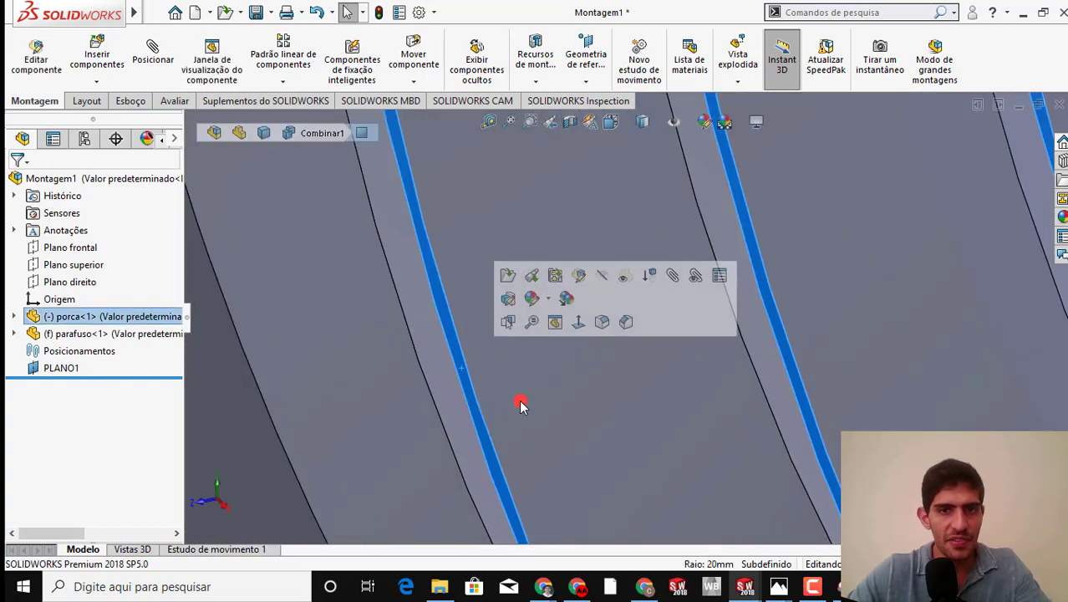
{"action": "scroll", "coordinate": [615, 417], "scroll_direction": "up", "scroll_amount": 10}
{"action": "scroll", "coordinate": [751, 430], "scroll_direction": "up", "scroll_amount": 5}
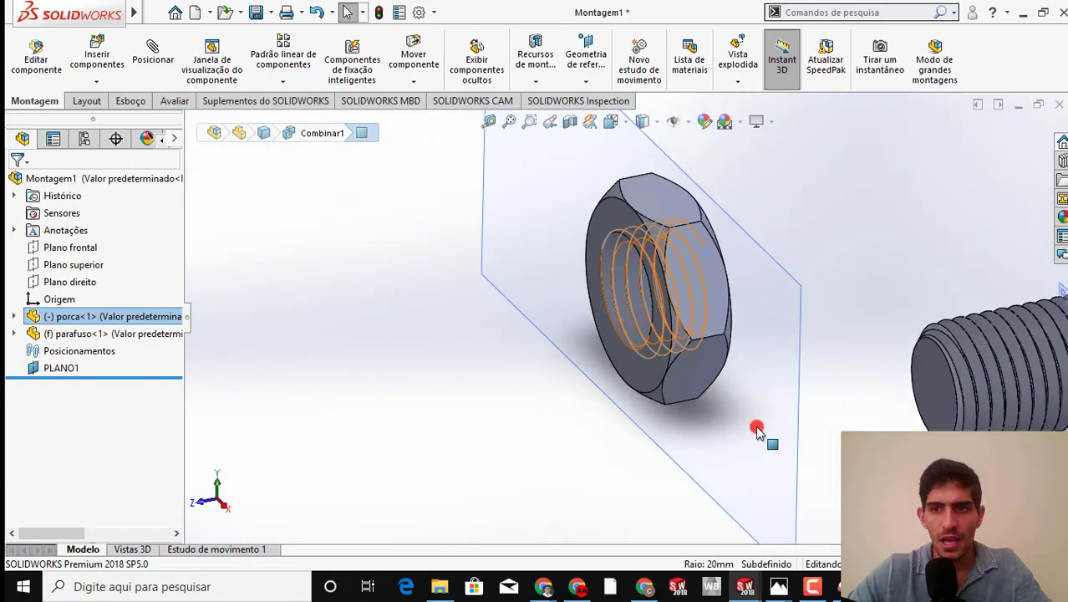
{"action": "scroll", "coordinate": [861, 375], "scroll_direction": "down", "scroll_amount": 10}
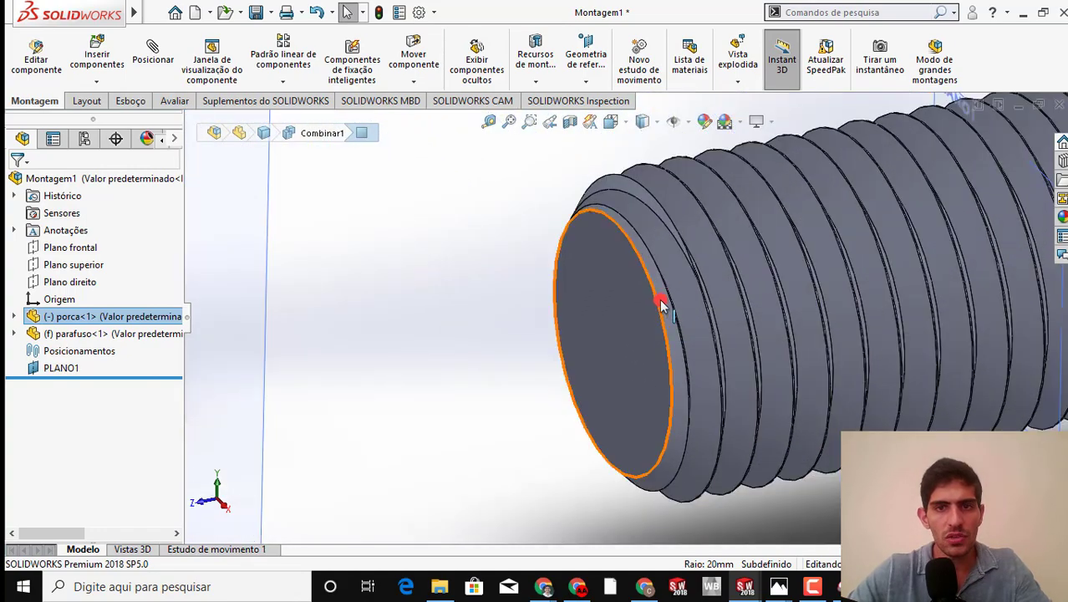
{"action": "scroll", "coordinate": [842, 310], "scroll_direction": "up", "scroll_amount": 5}
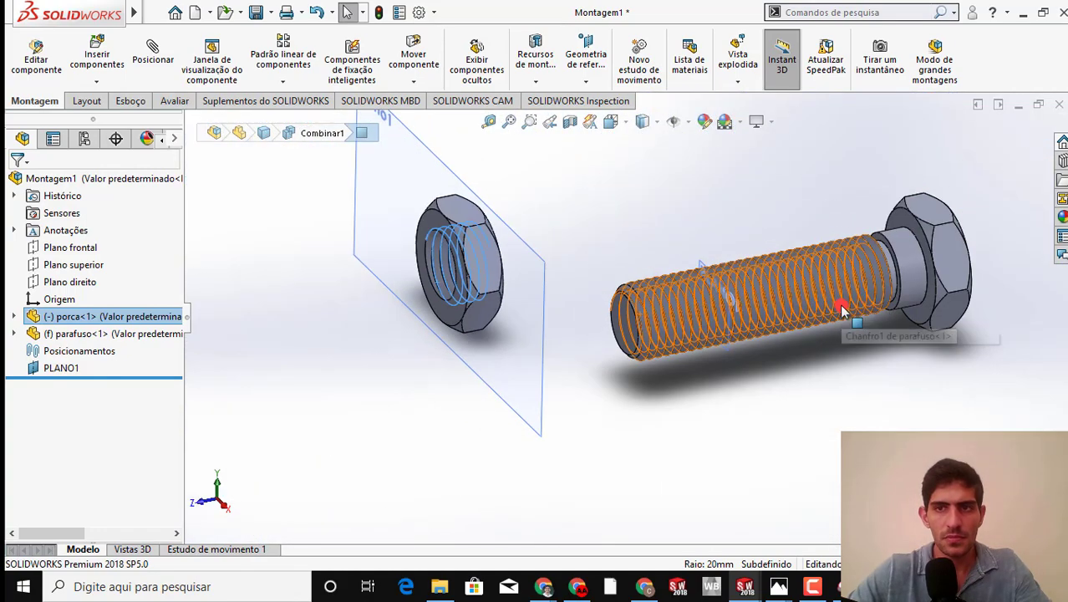
{"action": "left_click", "coordinate": [908, 262], "text": "ctrl"}
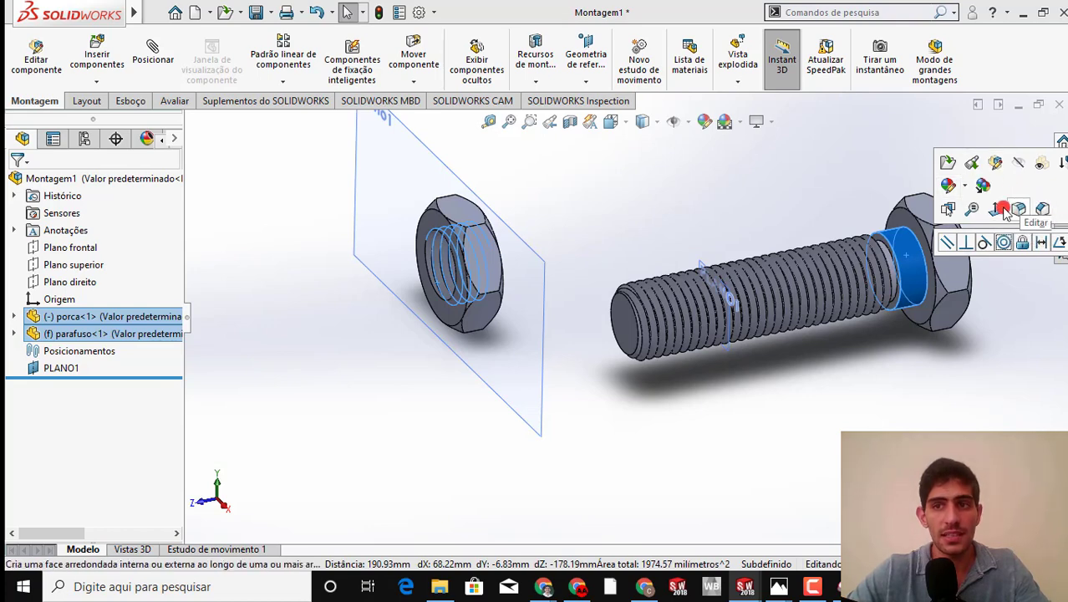
{"action": "left_click", "coordinate": [1004, 242]}
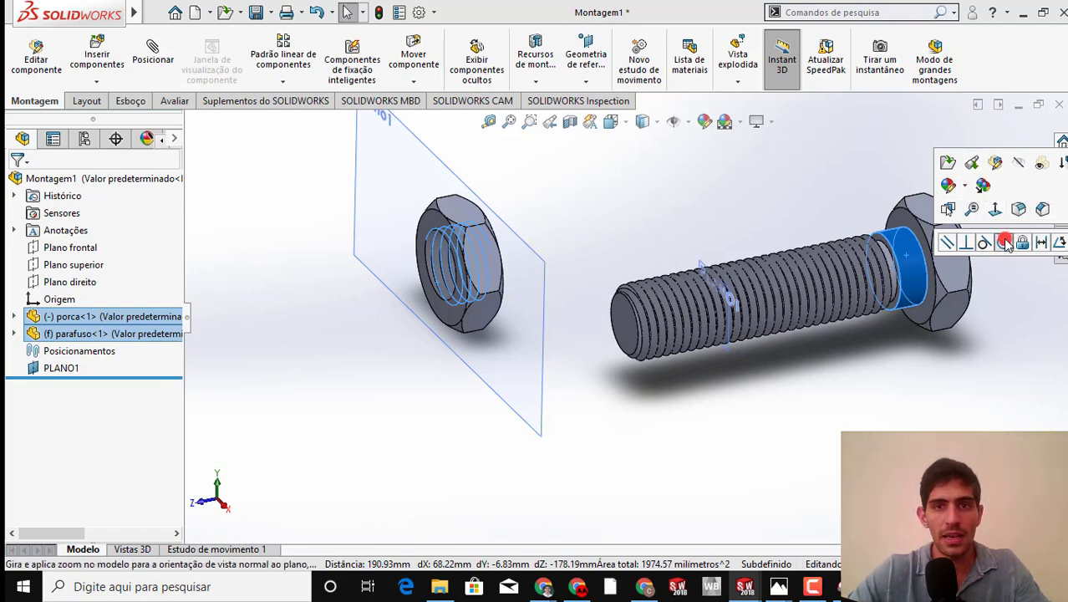
{"action": "left_click", "coordinate": [1013, 242]}
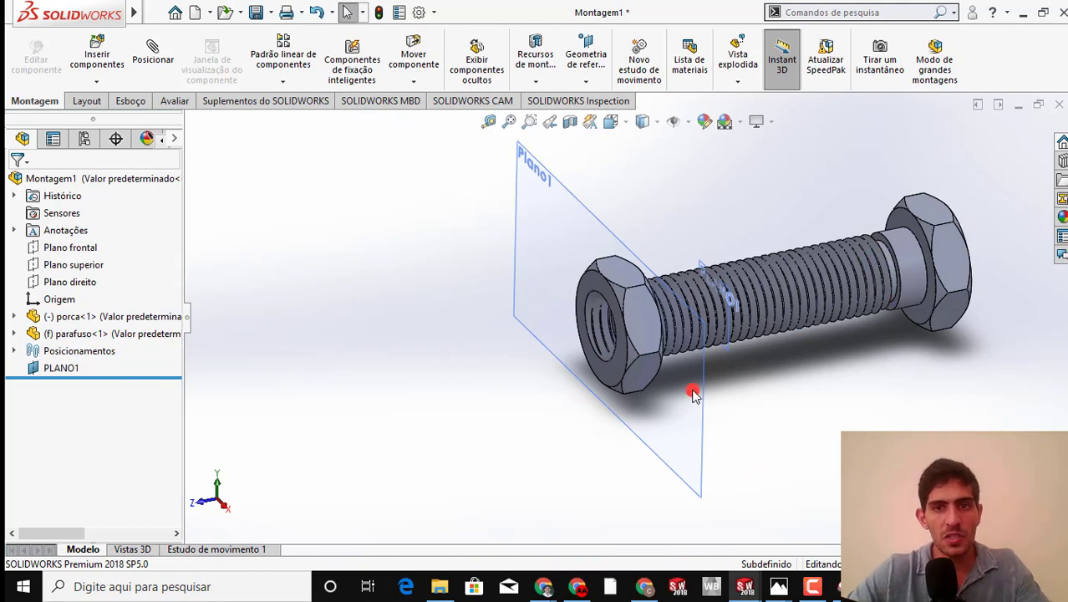
Add a coincident mate between the nut's Plano1 and the assembly's offset plane PLANO1
{"action": "left_click", "coordinate": [146, 54]}
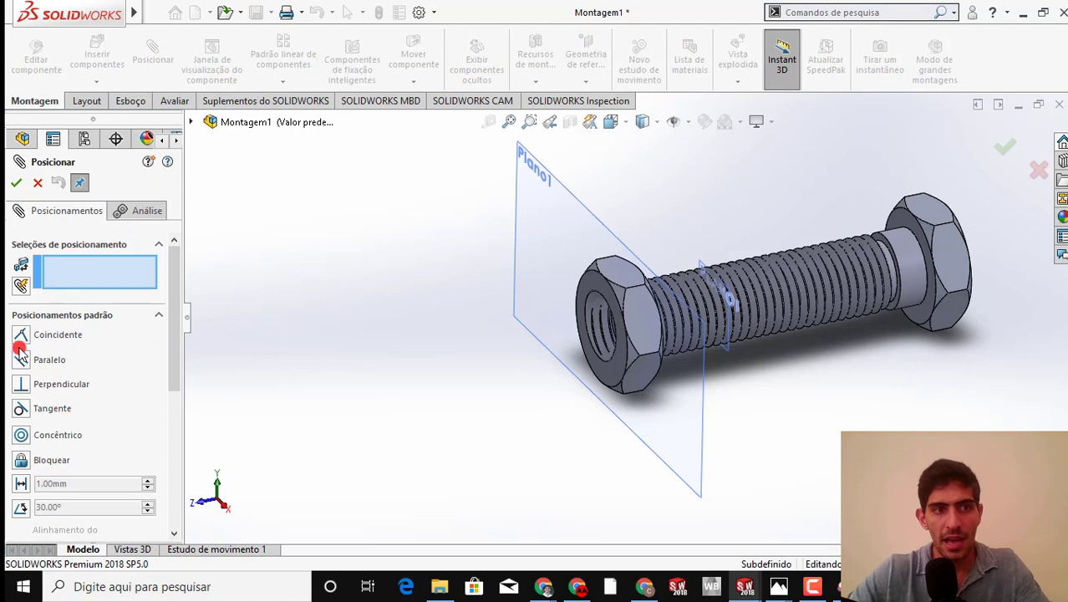
{"action": "left_click", "coordinate": [702, 422]}
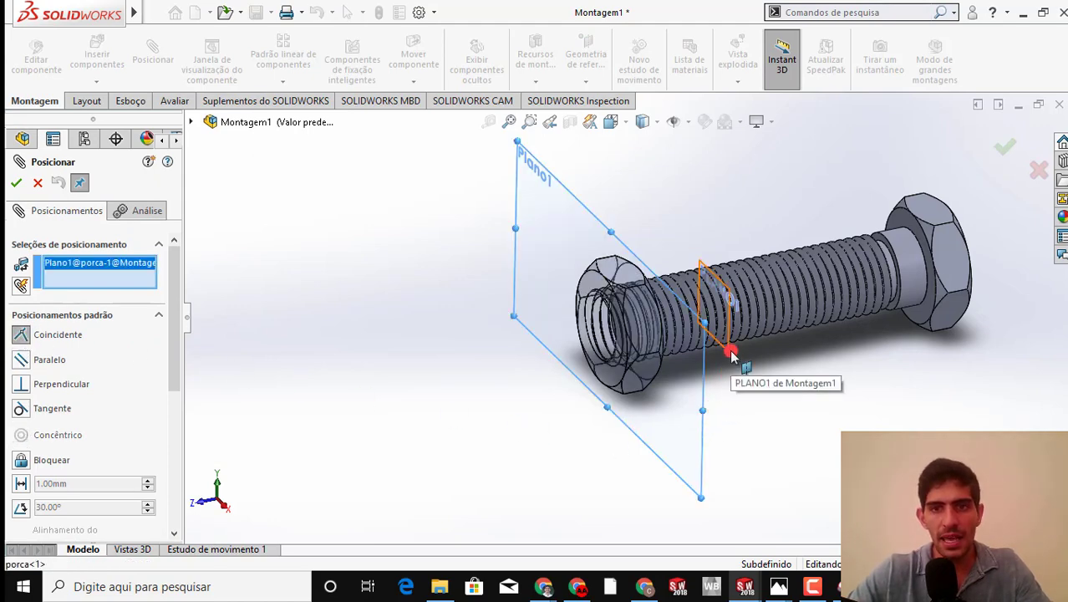
{"action": "left_click", "coordinate": [732, 355]}
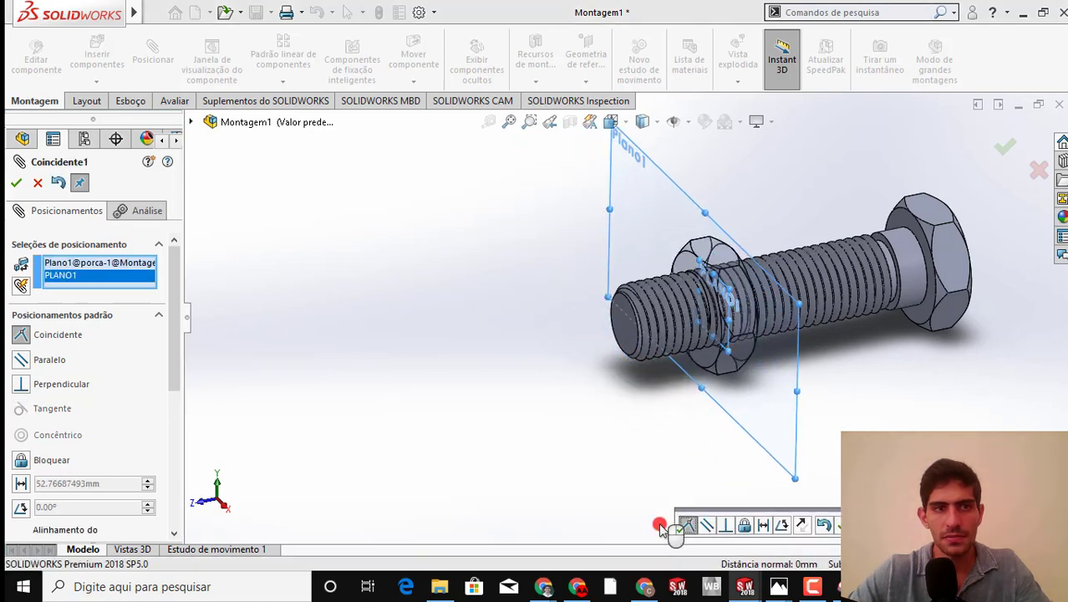
{"action": "left_click", "coordinate": [16, 182]}
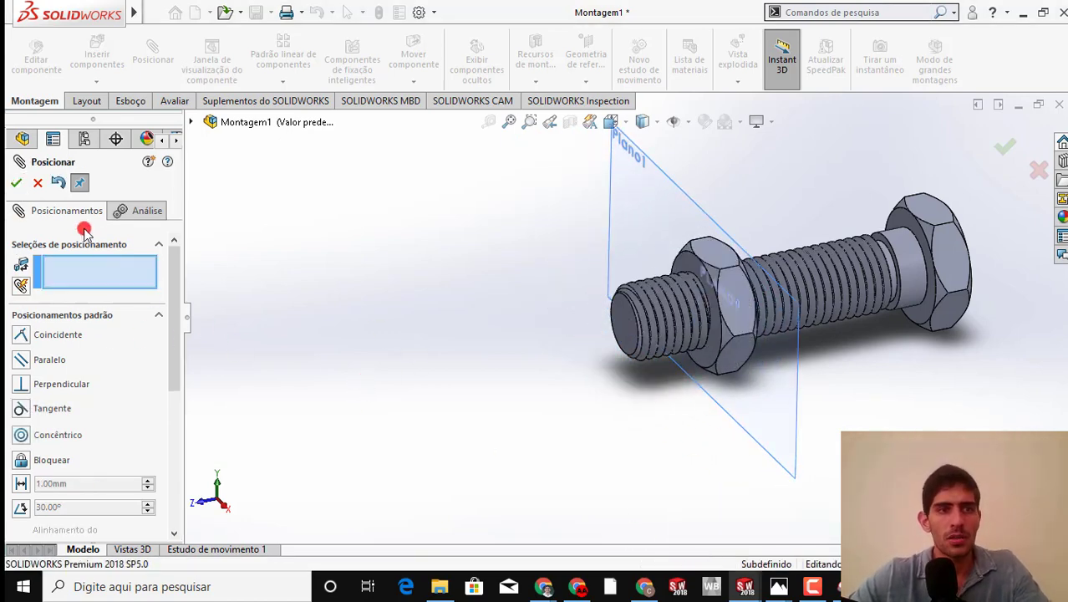
{"action": "left_click", "coordinate": [23, 186]}
Rotate the nut around the bolt's axis to test the freedom of movement left by the mates
{"action": "scroll", "coordinate": [734, 327], "scroll_direction": "down", "scroll_amount": 2}
{"action": "scroll", "coordinate": [735, 321], "scroll_direction": "up", "scroll_amount": 1}
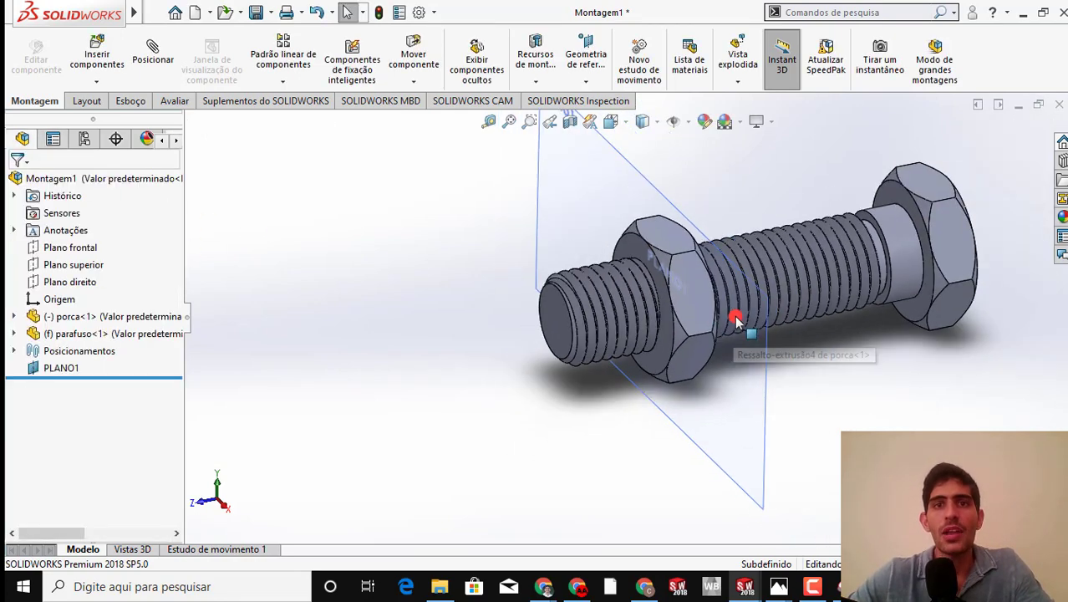
{"action": "scroll", "coordinate": [736, 321], "scroll_direction": "up", "scroll_amount": 1}
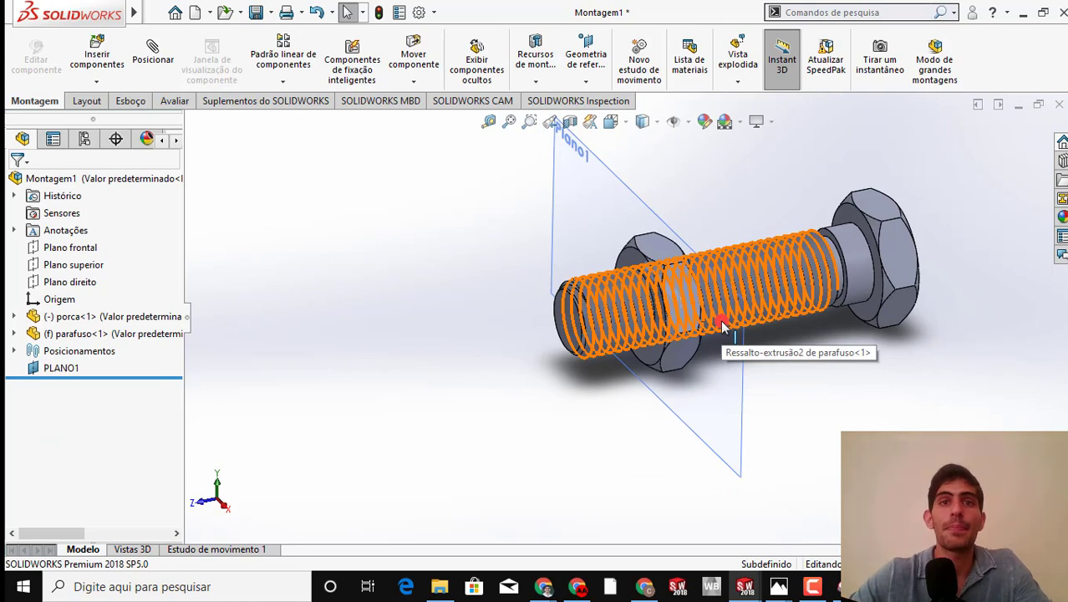
{"action": "left_click", "coordinate": [675, 281]}
{"action": "middle_click_drag", "start_coordinate": [693, 460], "coordinate": [589, 340]}
{"action": "left_click", "coordinate": [589, 341]}
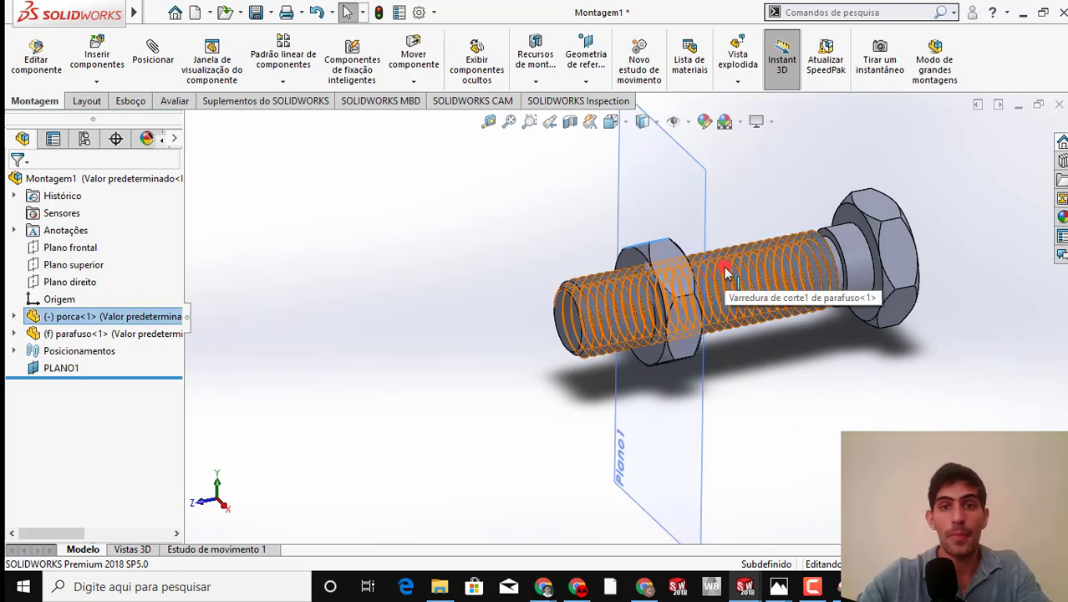
{"action": "left_click", "coordinate": [683, 391]}
{"action": "scroll", "coordinate": [648, 351], "scroll_direction": "down", "scroll_amount": 6}
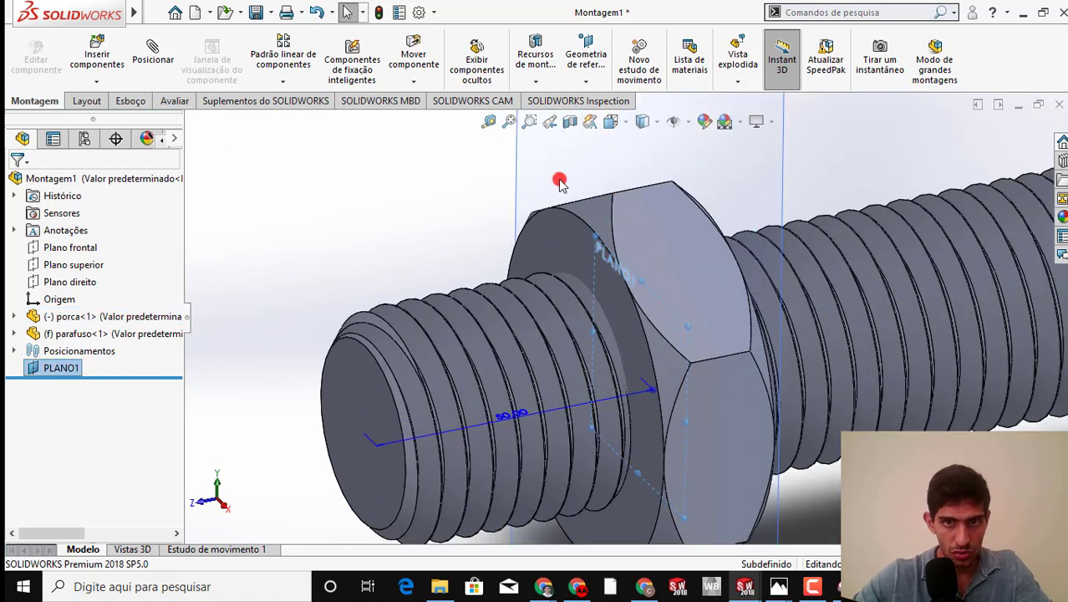
{"action": "left_click", "coordinate": [559, 180]}
{"action": "left_click_drag", "start_coordinate": [587, 243], "coordinate": [645, 341]}
{"action": "left_click", "coordinate": [717, 347]}
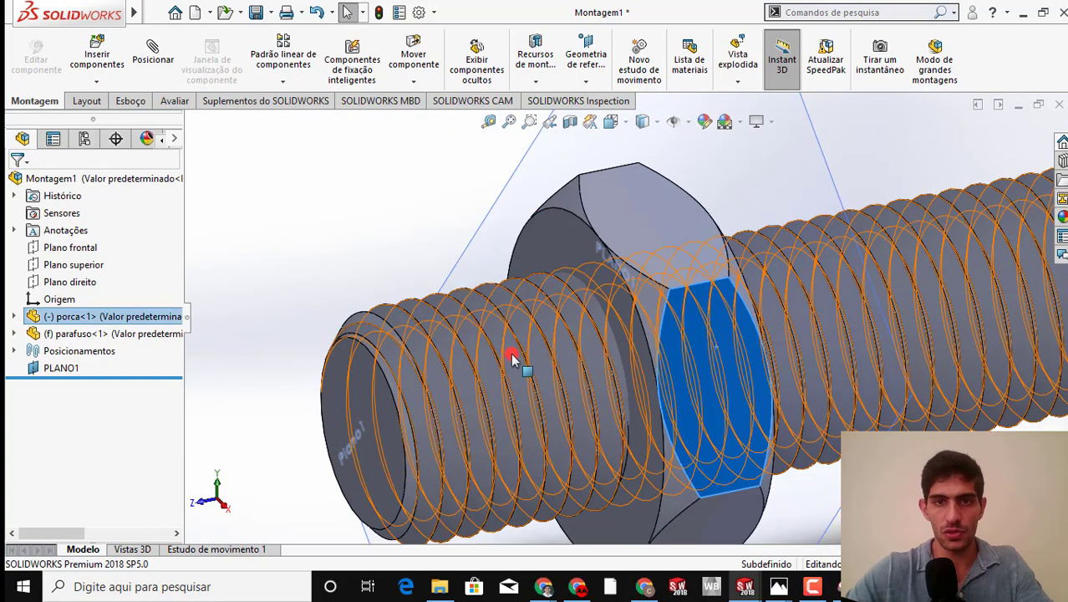
{"action": "scroll", "coordinate": [512, 358], "scroll_direction": "down", "scroll_amount": 5}
{"action": "left_click", "coordinate": [471, 209]}
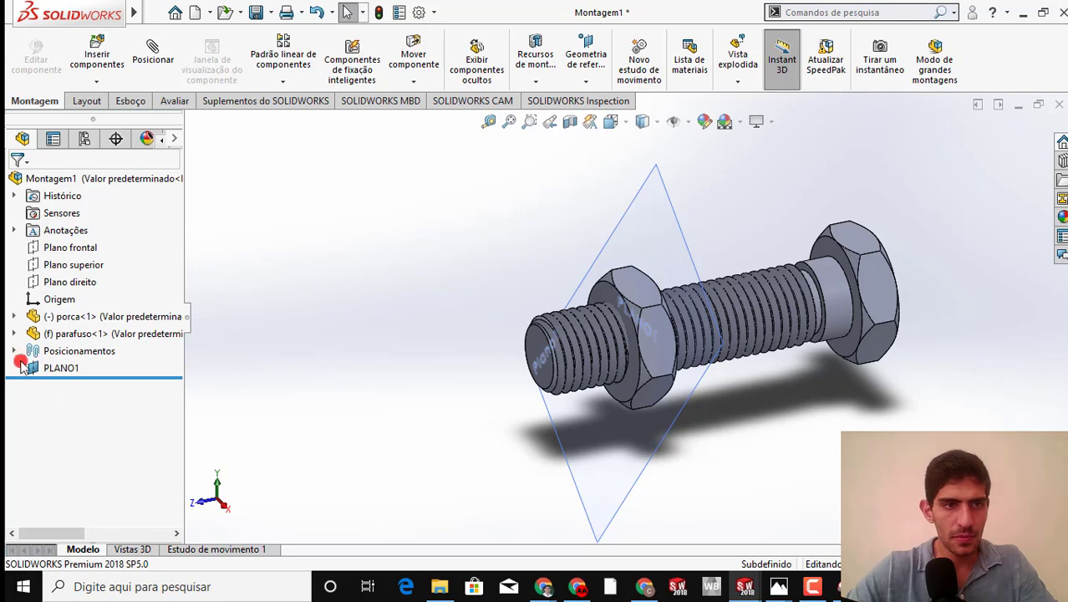
Delete the coincident mate between the nut and PLANO1
{"action": "left_click", "coordinate": [13, 354]}
{"action": "left_click", "coordinate": [79, 382]}
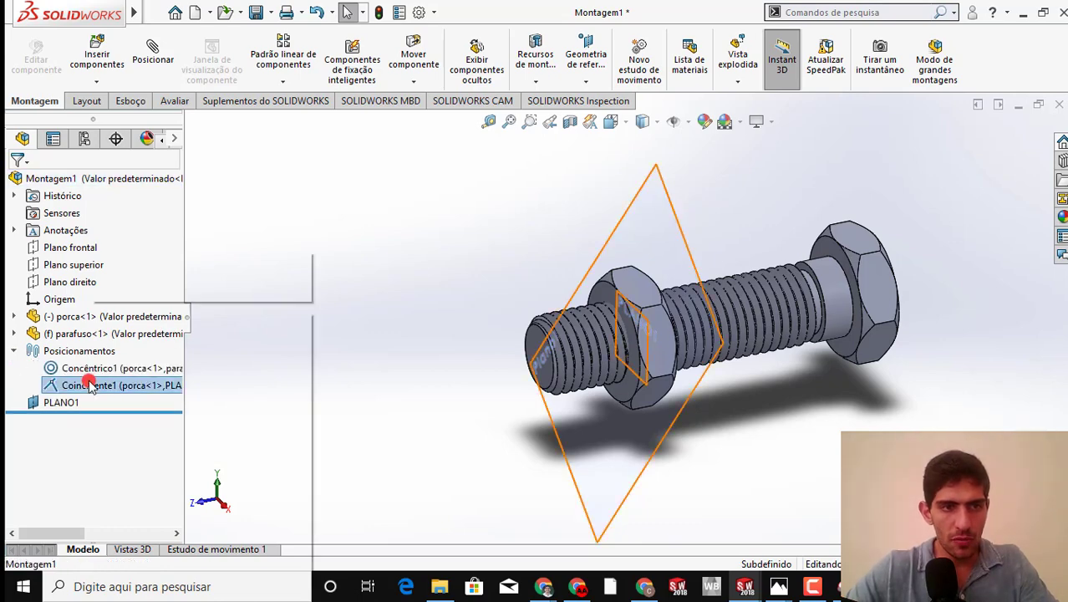
{"action": "right_click", "coordinate": [78, 383]}
{"action": "left_click", "coordinate": [125, 379]}
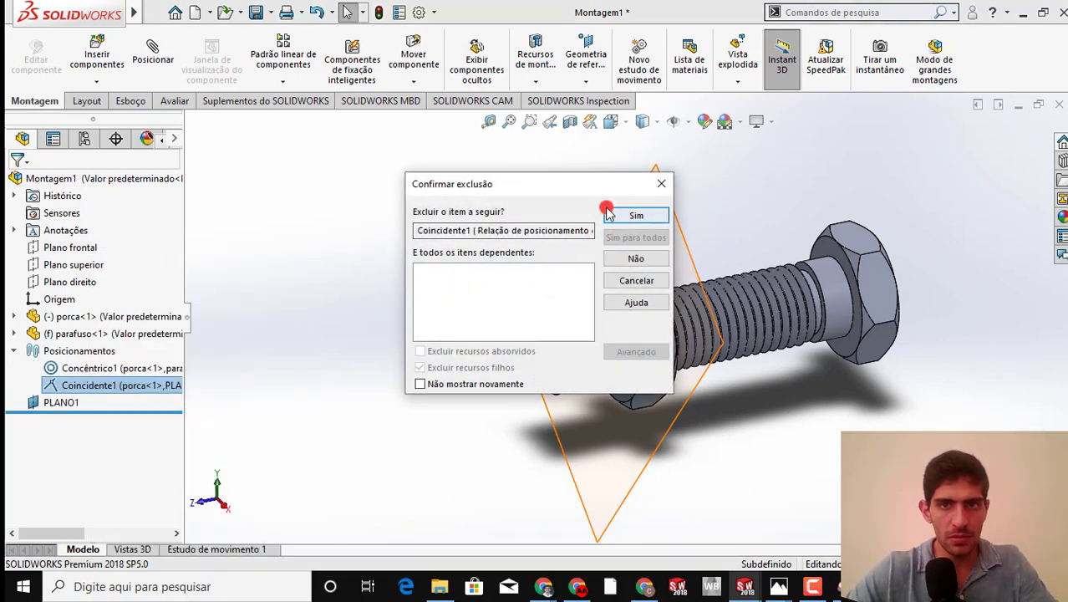
{"action": "left_click", "coordinate": [607, 213]}
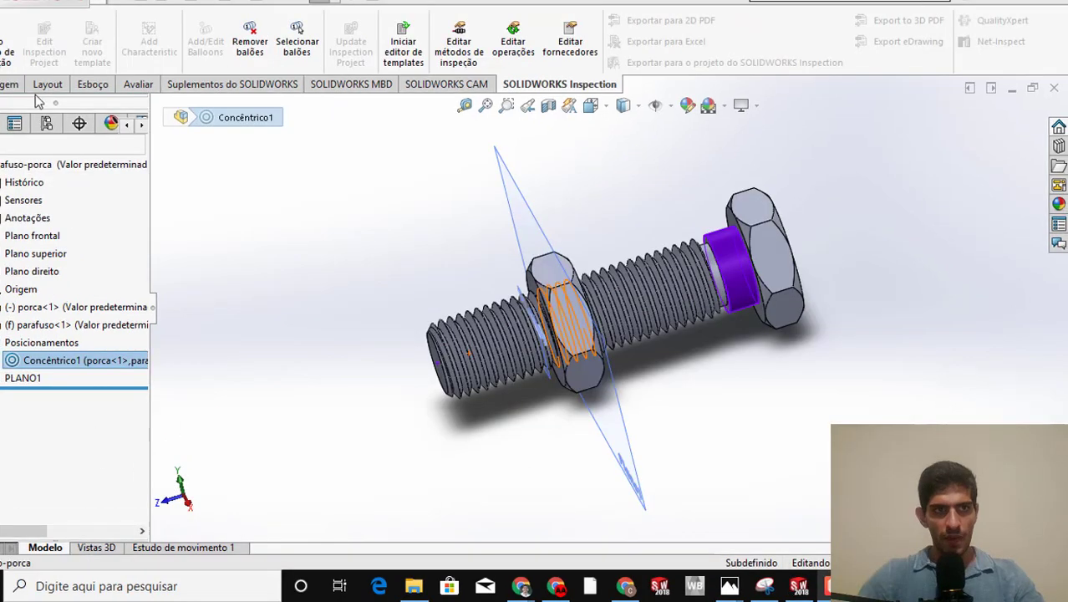
Edit the nut and bolt's concentric mate into a mechanical screw mate with a distance per revolution of 4.66667 mm
{"action": "left_click", "coordinate": [9, 83]}
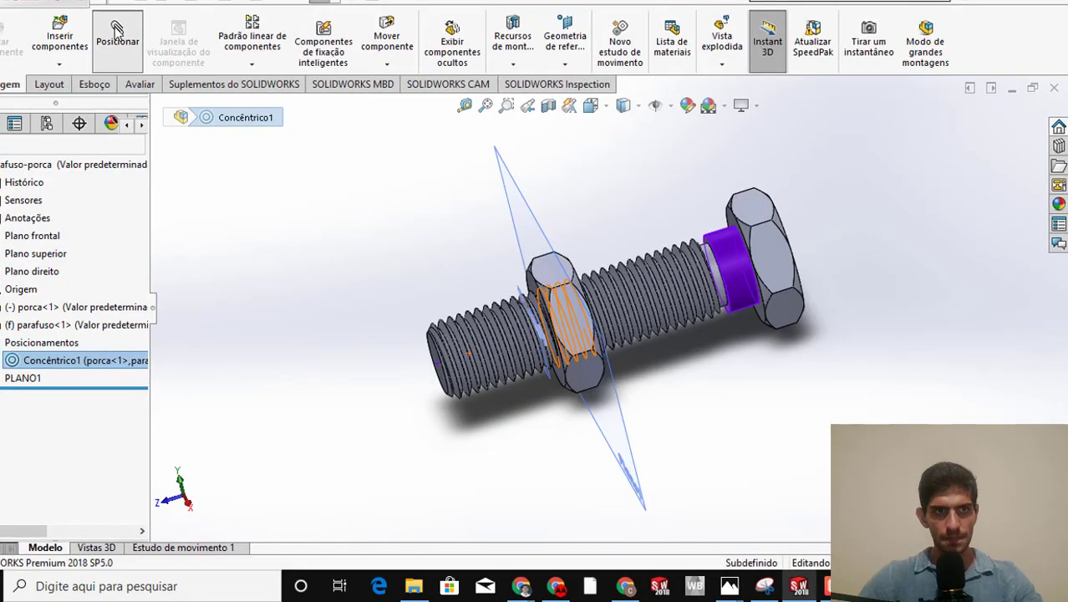
{"action": "left_click", "coordinate": [117, 34]}
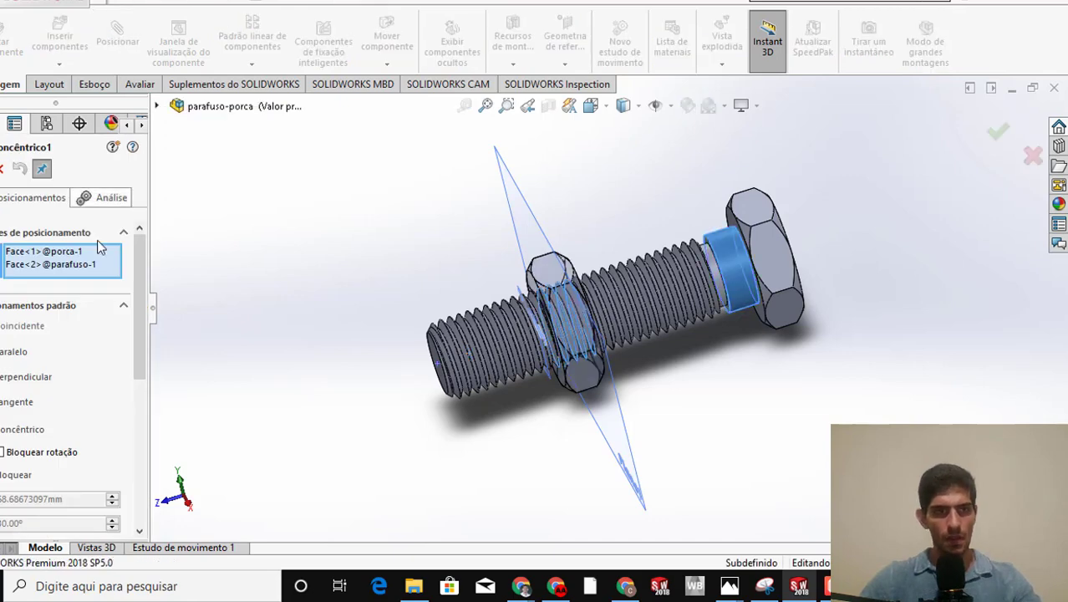
{"action": "scroll", "coordinate": [134, 317], "scroll_direction": "down", "scroll_amount": 3}
{"action": "scroll", "coordinate": [122, 387], "scroll_direction": "down", "scroll_amount": 5}
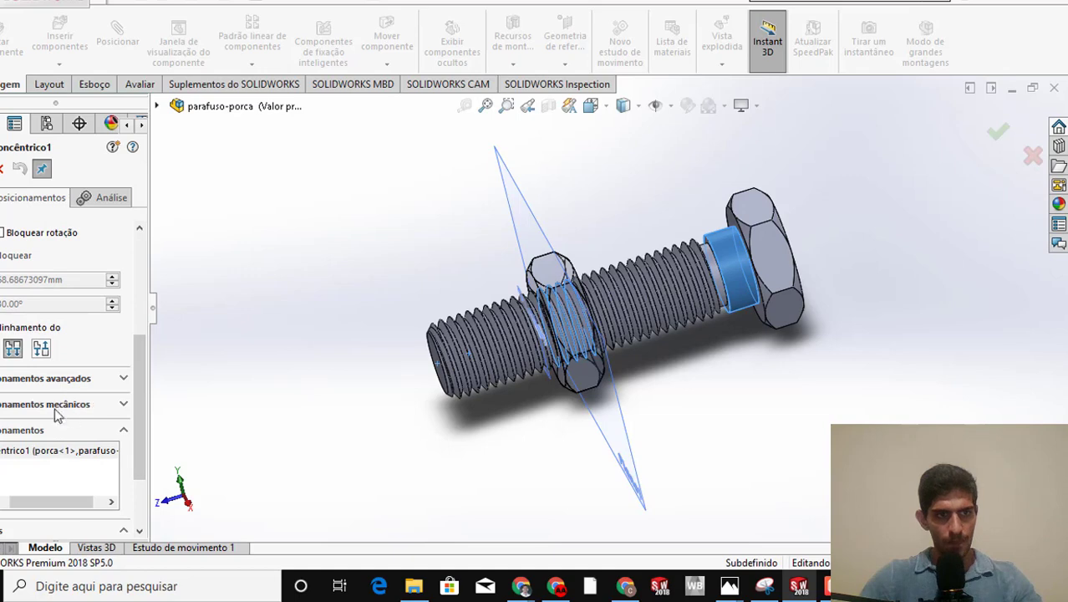
{"action": "scroll", "coordinate": [123, 410], "scroll_direction": "down", "scroll_amount": 4}
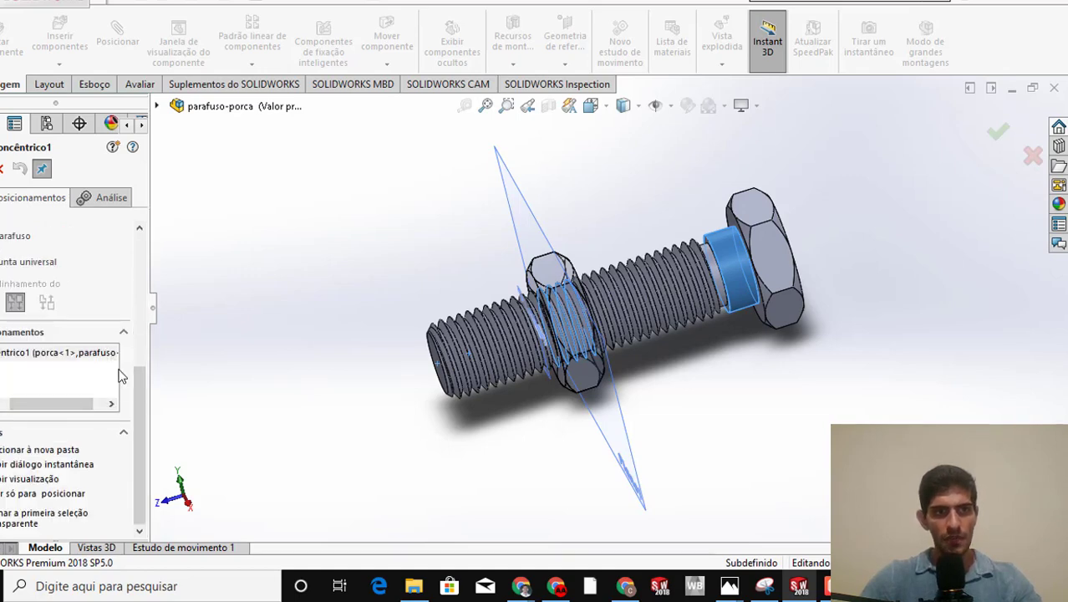
{"action": "scroll", "coordinate": [134, 383], "scroll_direction": "up", "scroll_amount": 1}
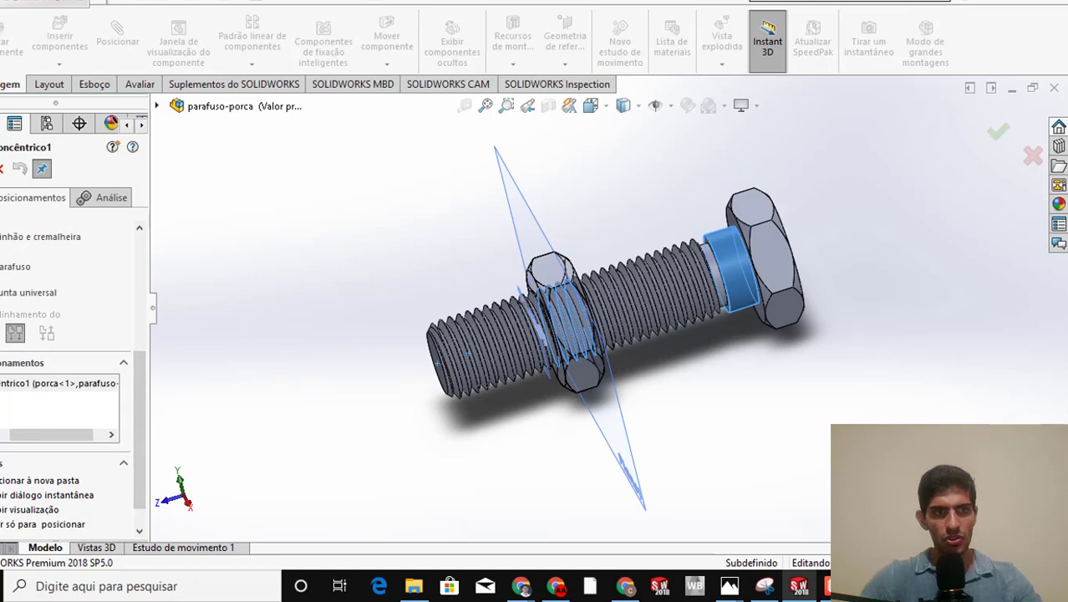
{"action": "left_click", "coordinate": [17, 266]}
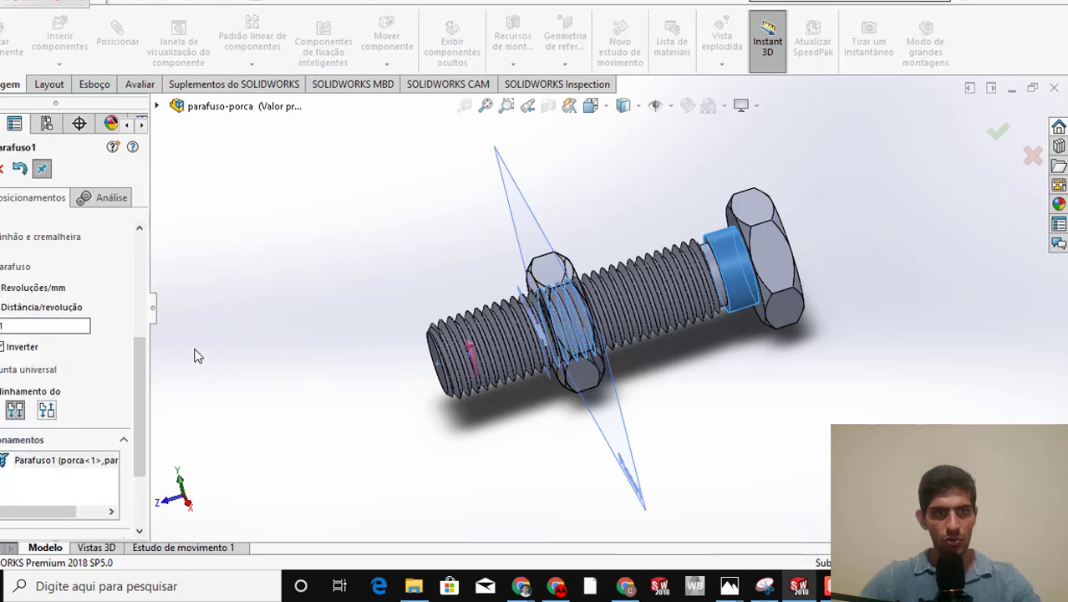
{"action": "scroll", "coordinate": [135, 362], "scroll_direction": "down", "scroll_amount": 1}
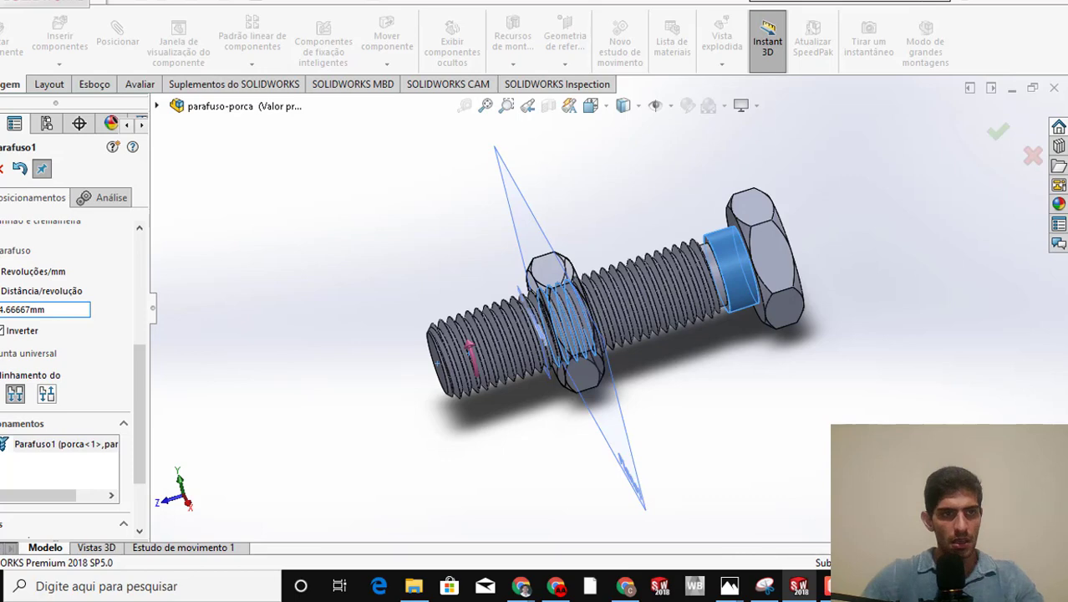
{"action": "key", "text": "Return"}
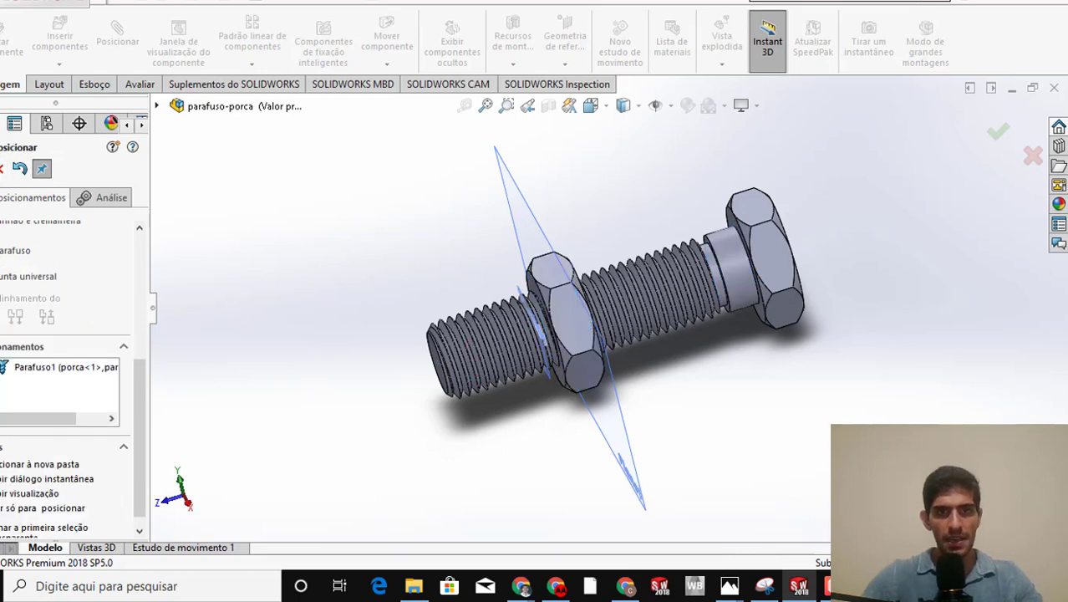
{"action": "key", "text": "Return"}
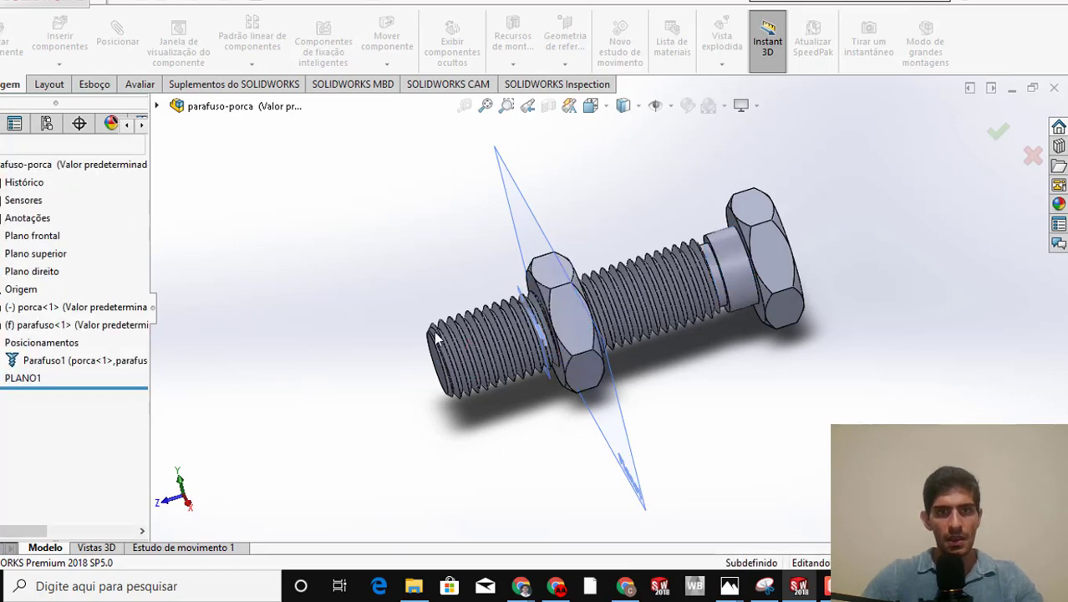
Turn the nut along the bolt's thread toward the head to test the screw mate
{"action": "middle_click_drag", "start_coordinate": [513, 351], "coordinate": [561, 319]}
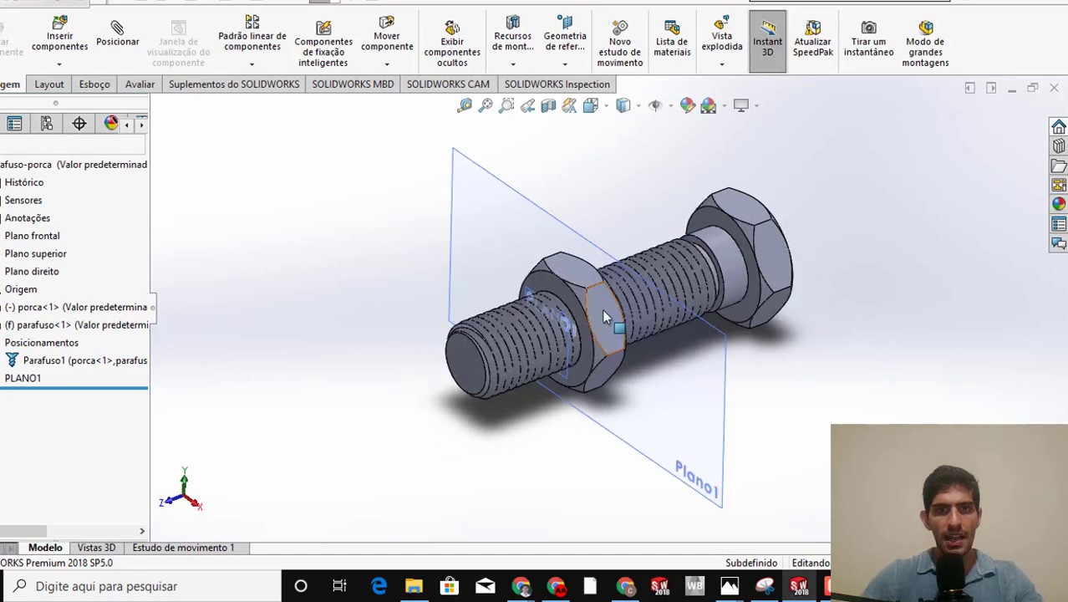
{"action": "left_click_drag", "start_coordinate": [601, 306], "coordinate": [539, 328]}
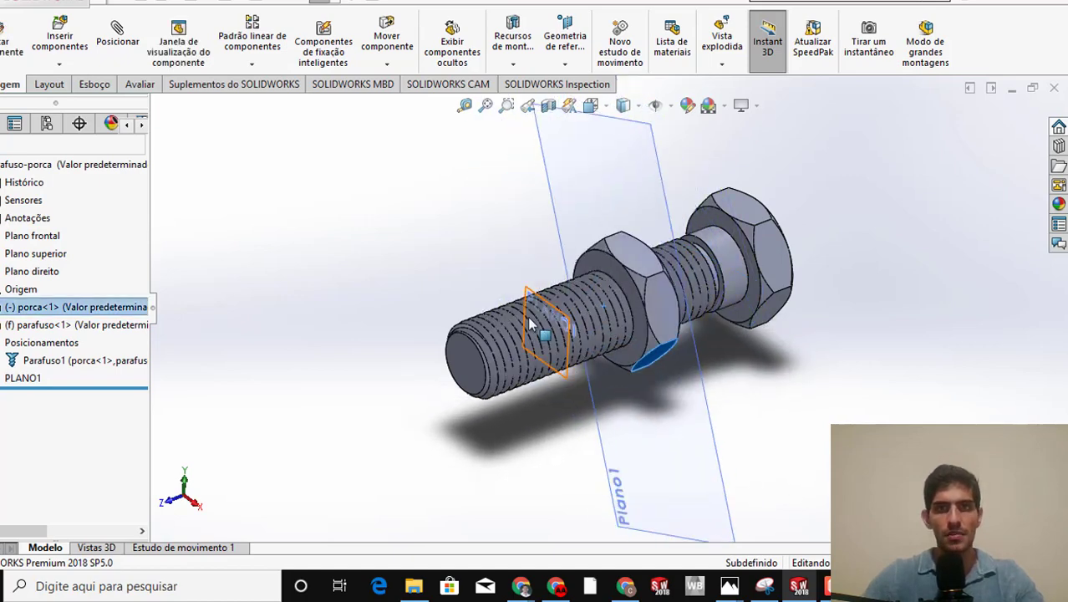